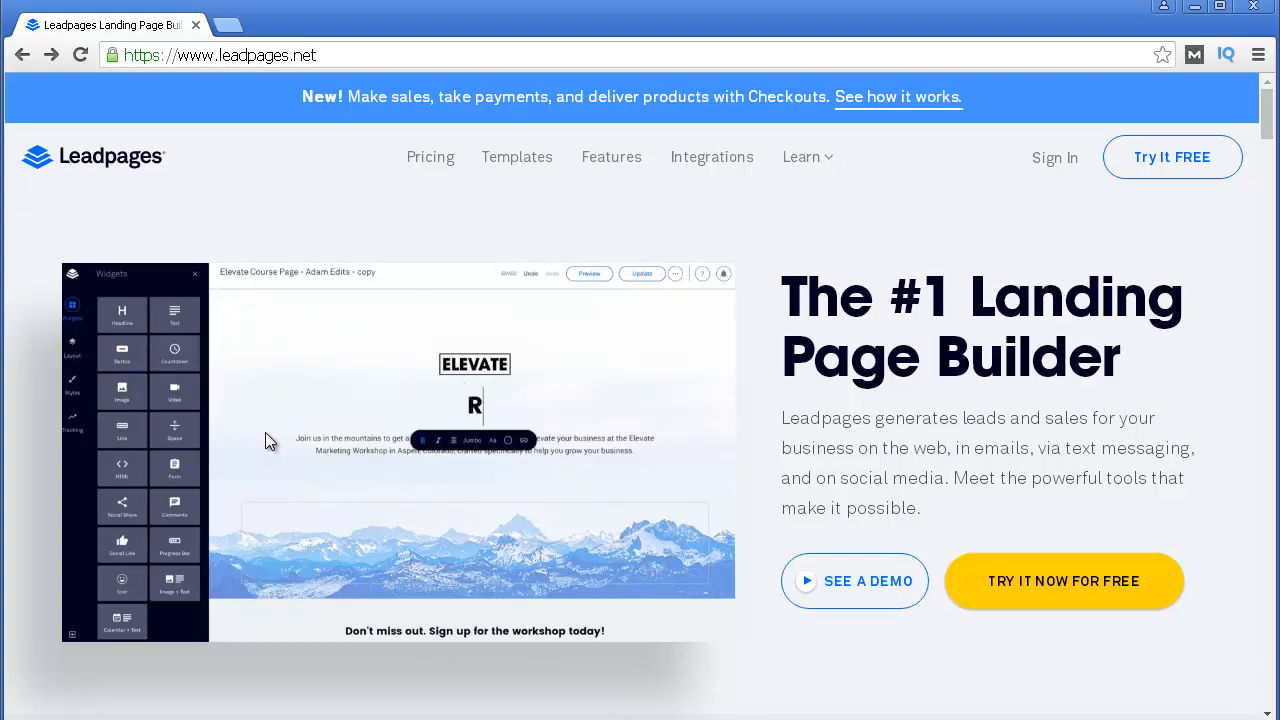
- Look through the Leadpages home page, from the templates section to the Leadpages Features overview
scroll(405, 324, "down", 4)
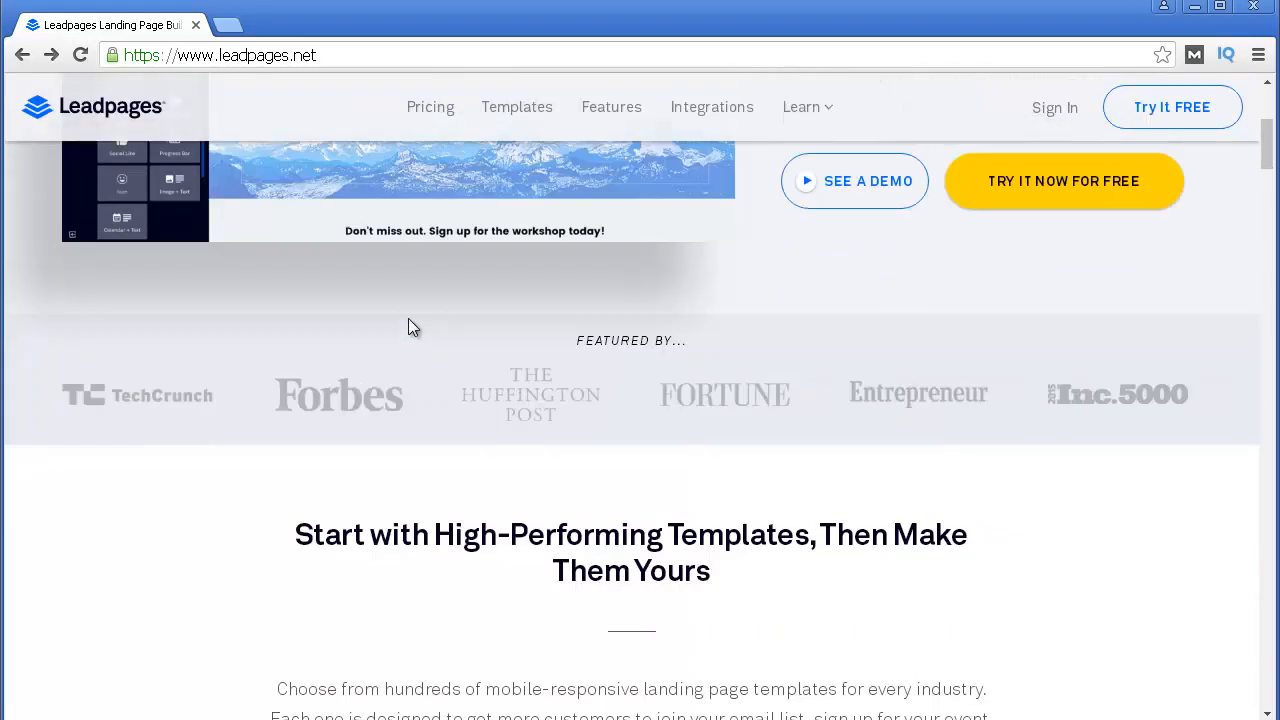
scroll(443, 281, "down", 2)
scroll(450, 280, "down", 15)
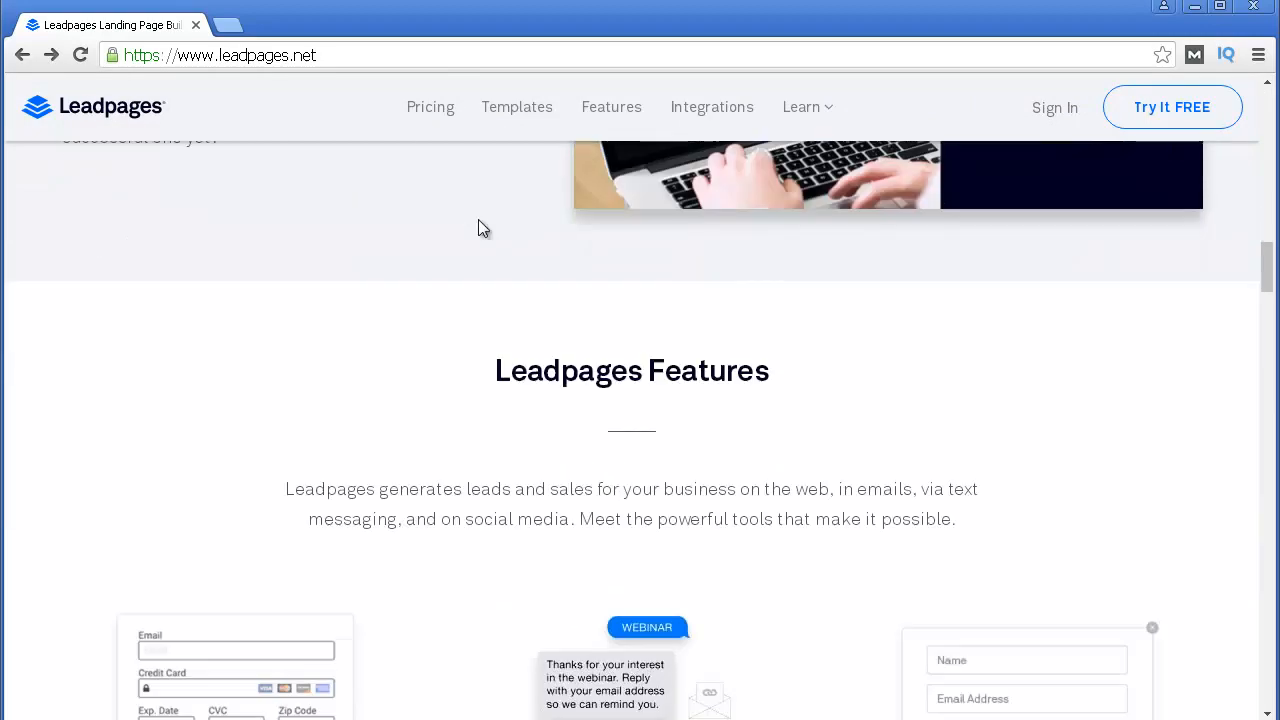
scroll(478, 229, "down", 7)
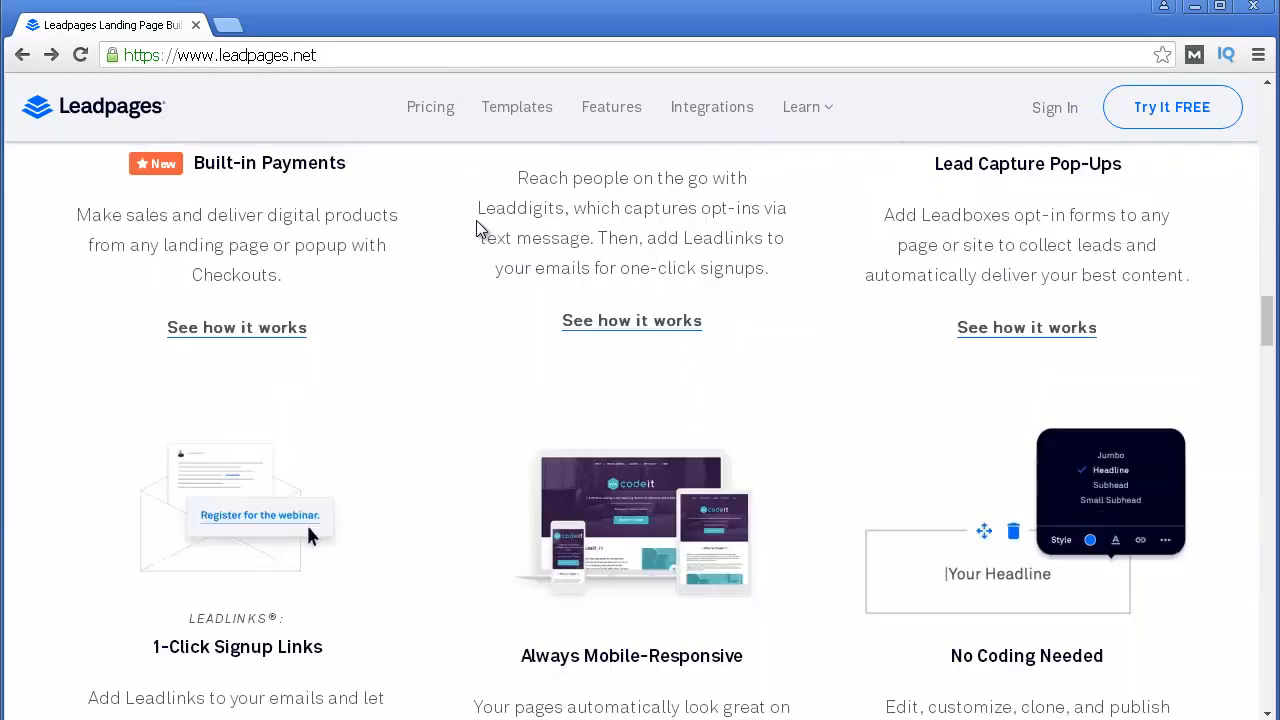
scroll(478, 229, "down", 7)
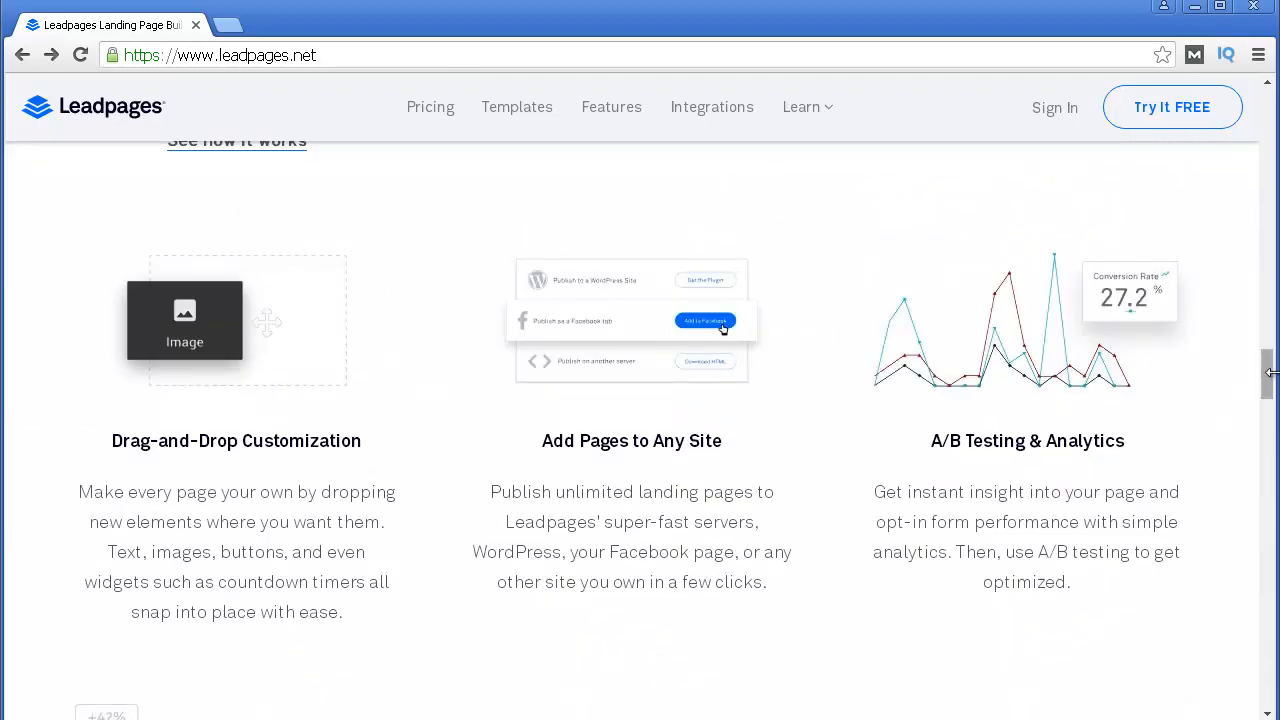
left_click_drag(1268, 378, 1228, 450)
left_click_drag(1216, 390, 1269, 120)
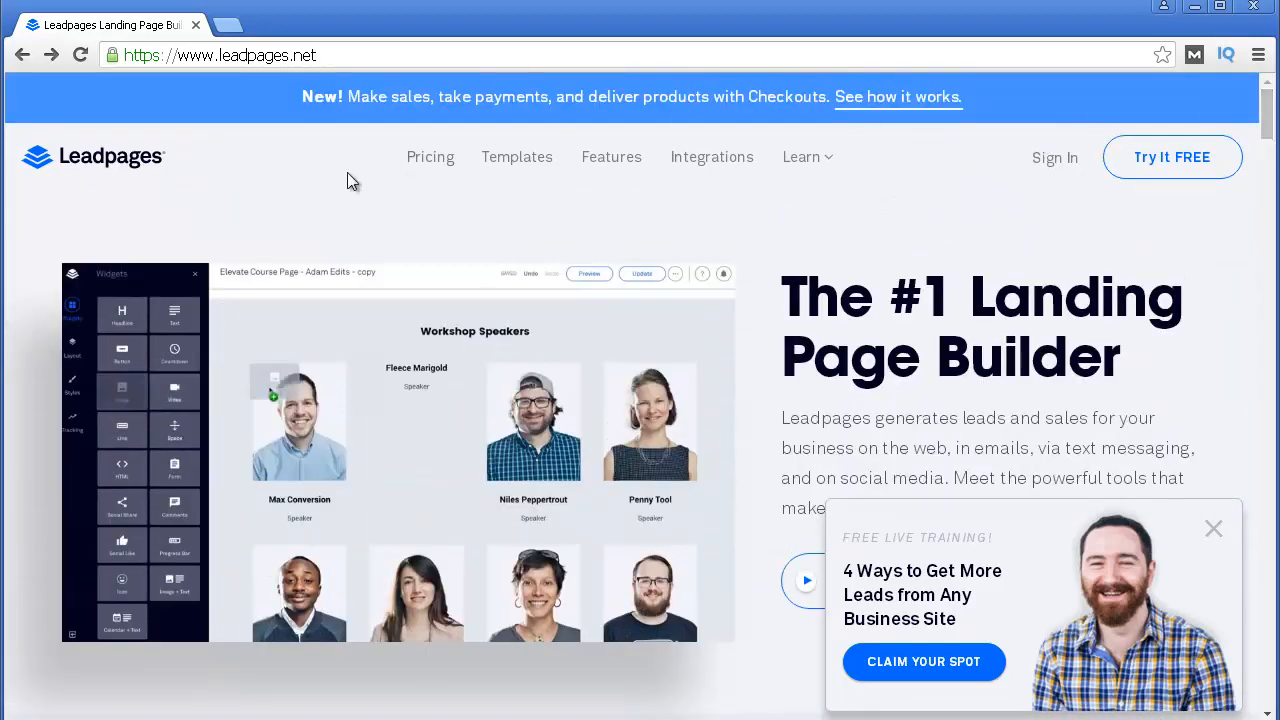
scroll(636, 462, "down", 5)
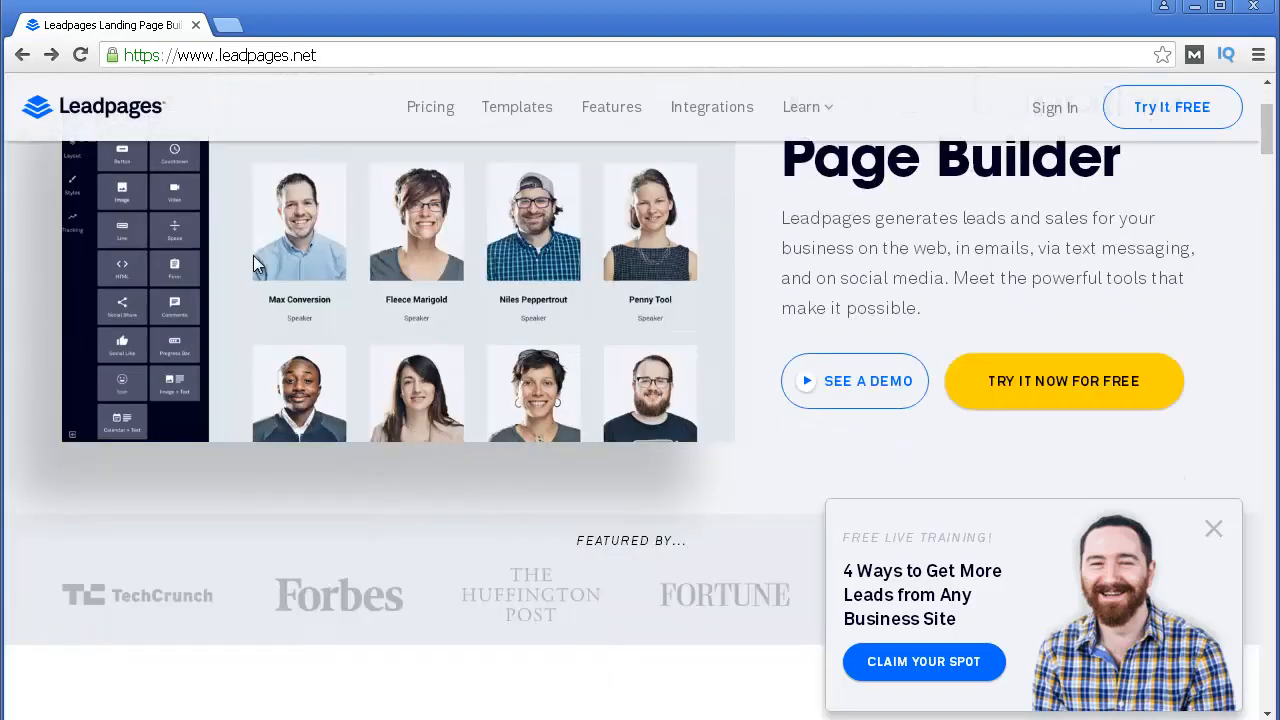
scroll(636, 462, "down", 2)
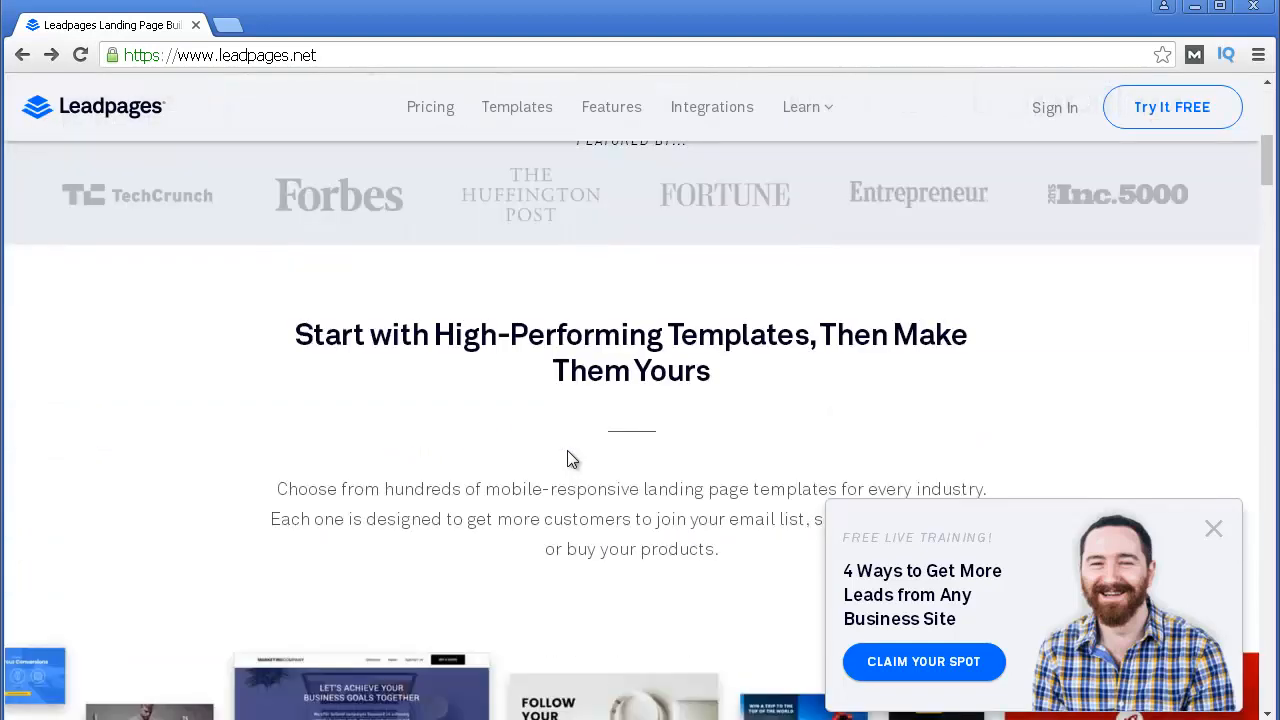
scroll(567, 443, "up", 2)
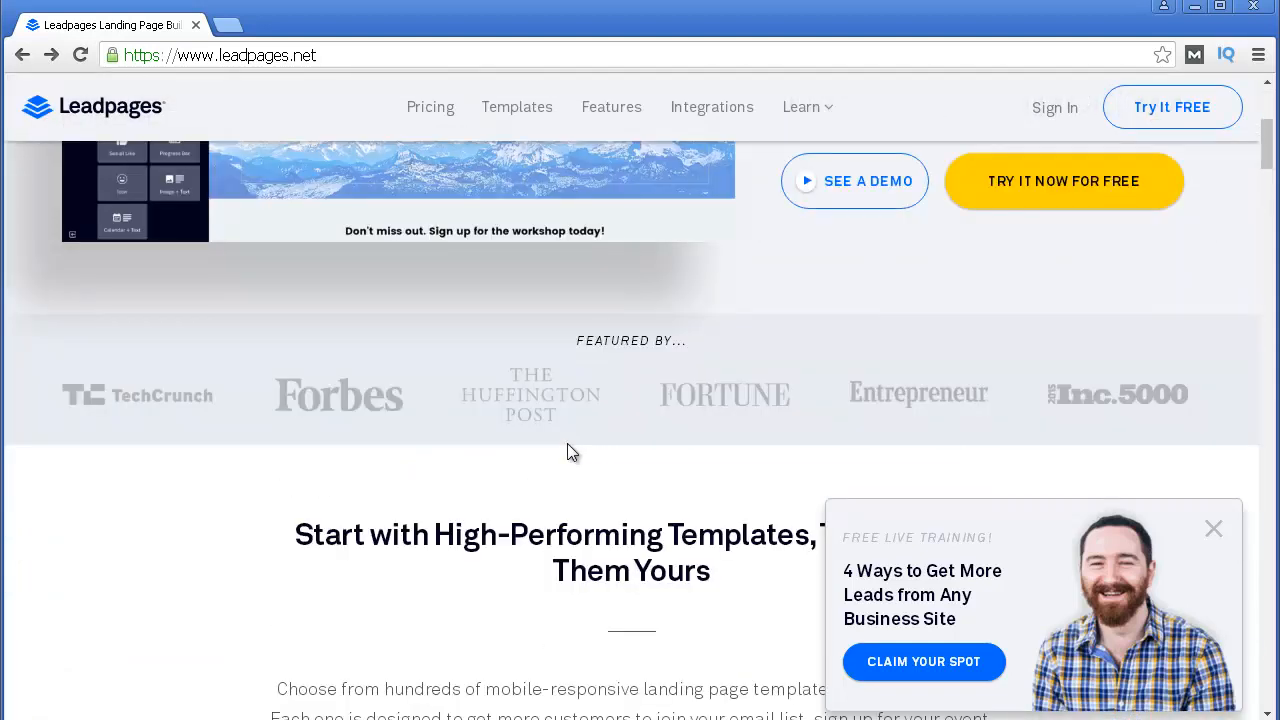
scroll(567, 443, "up", 5)
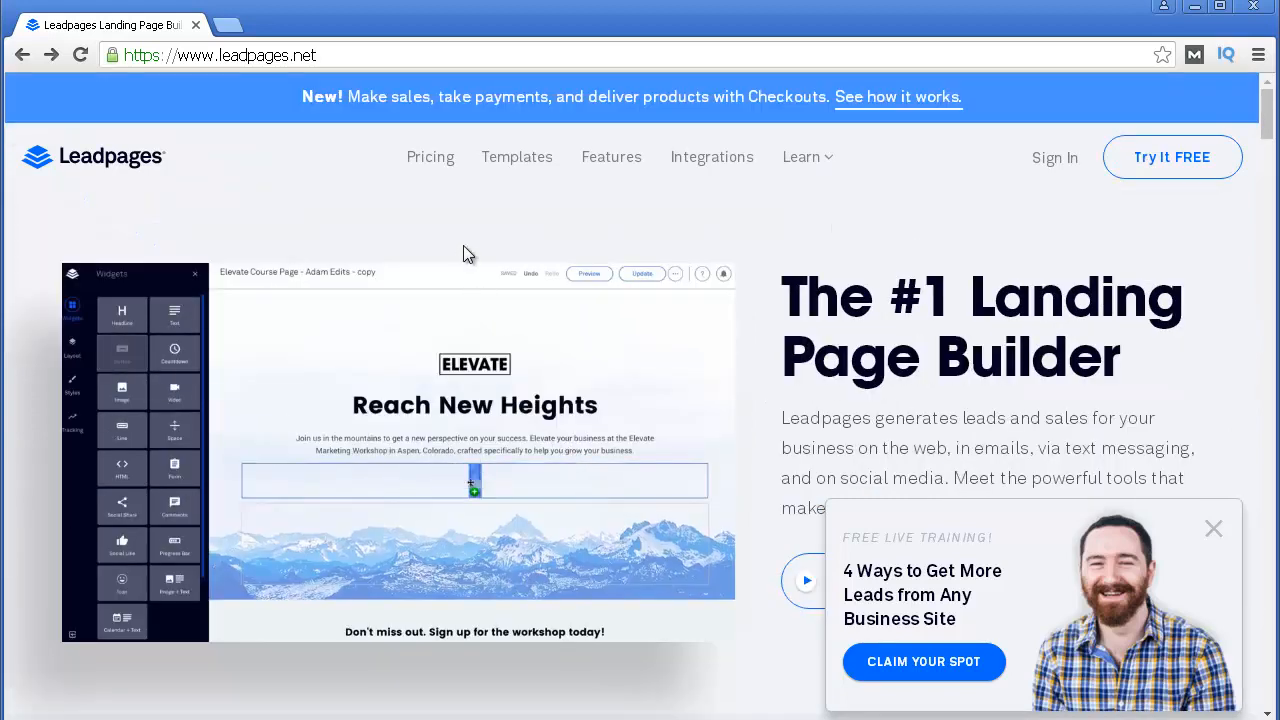
- Open the Leadpages pricing page and review the prices and feature lists of the Standard, Pro and Advanced plans
left_click(401, 174)
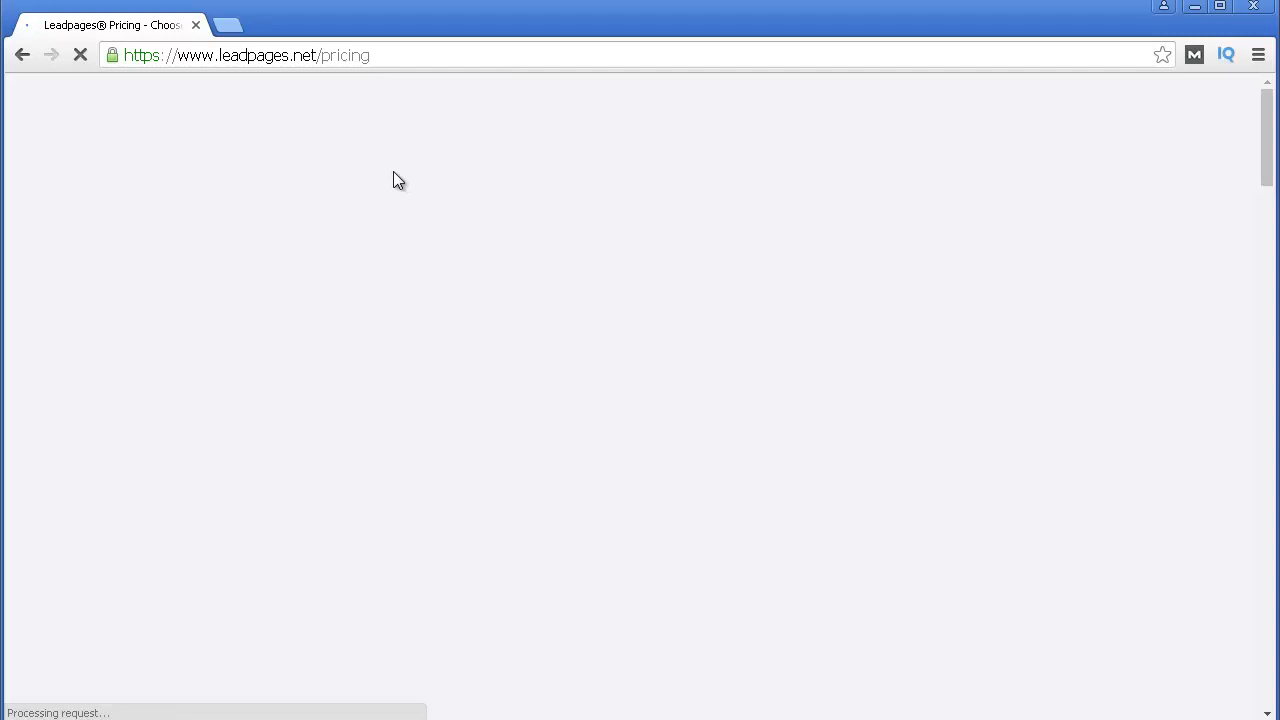
scroll(393, 175, "down", 1)
scroll(392, 171, "down", 1)
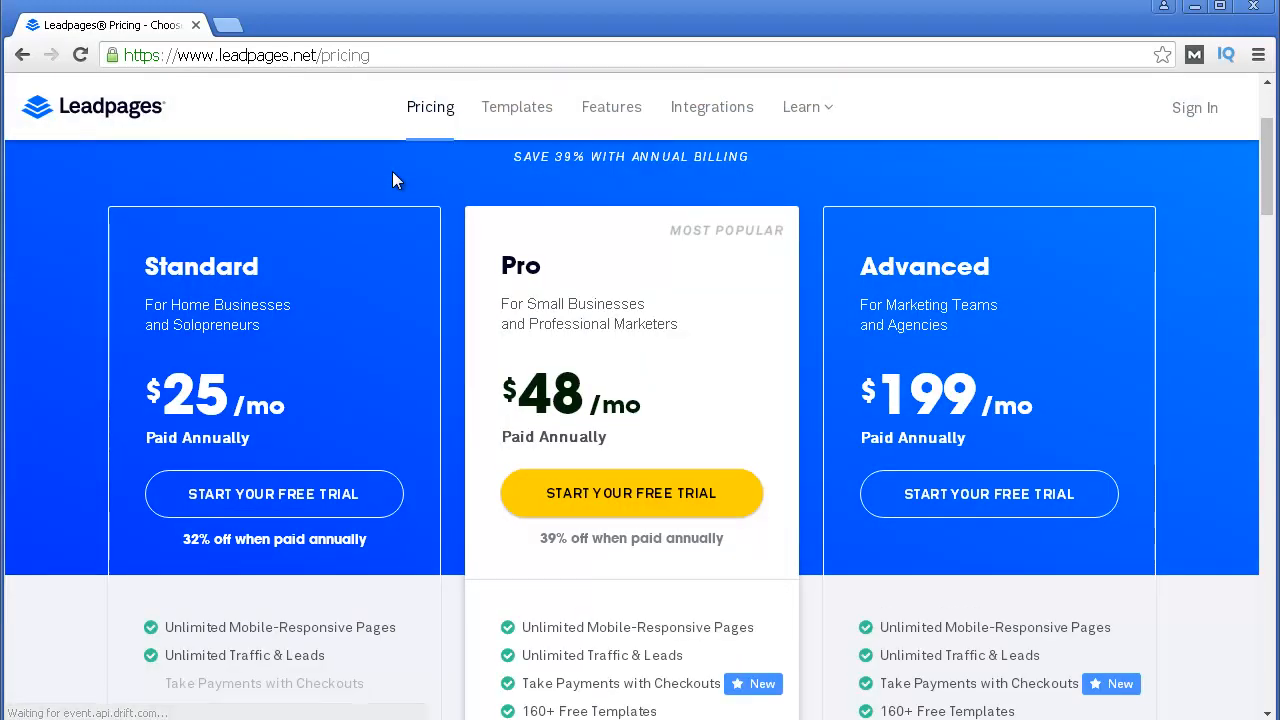
scroll(393, 172, "down", 1)
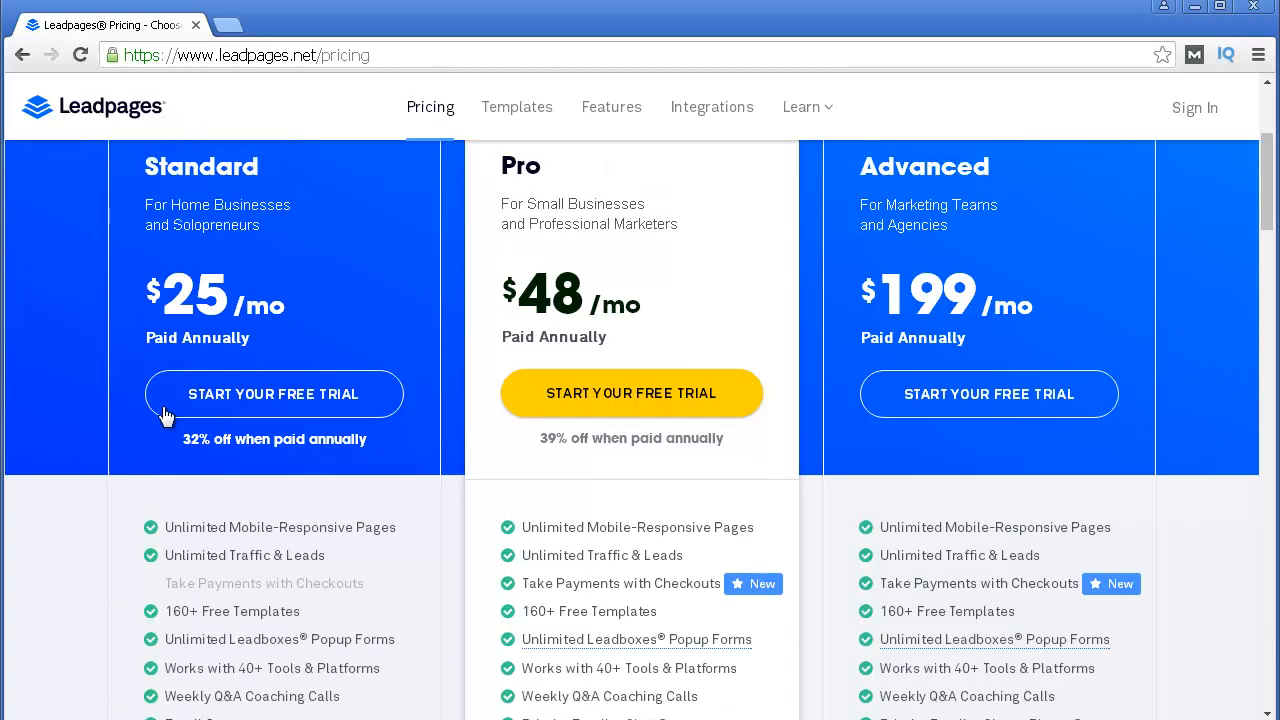
scroll(165, 414, "up", 2)
scroll(210, 447, "down", 1)
scroll(210, 447, "down", 3)
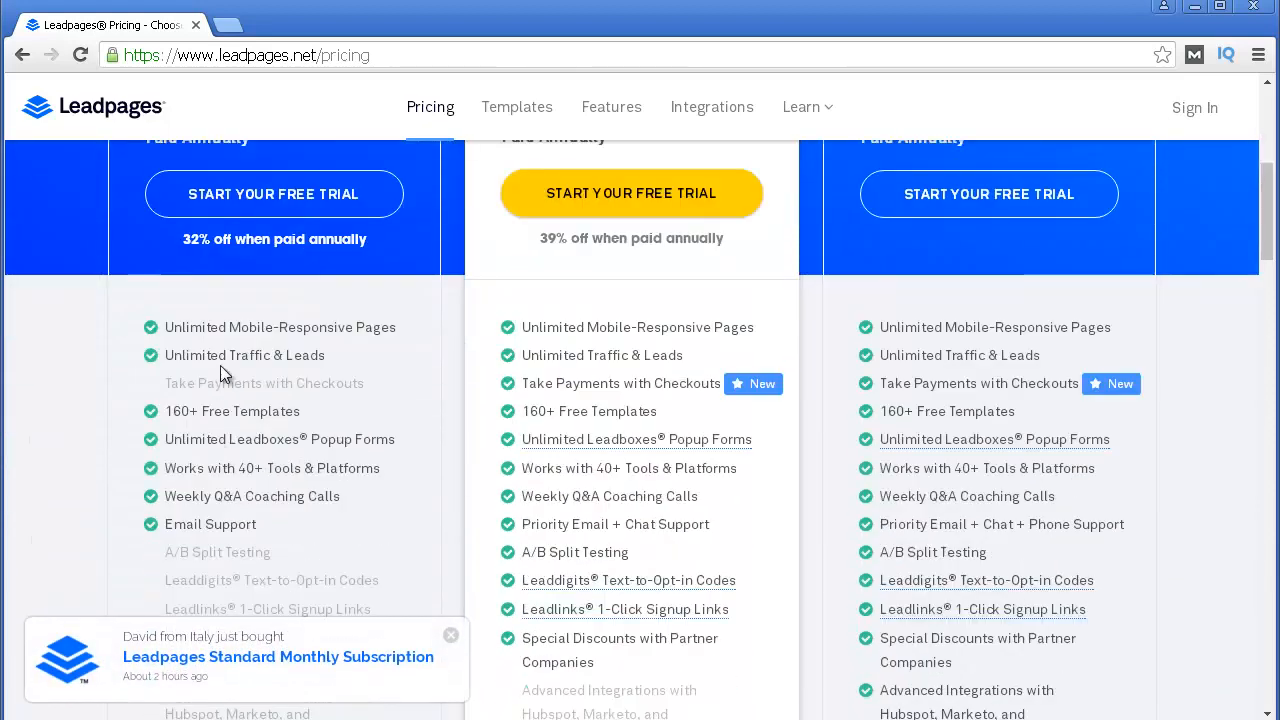
left_click(451, 638)
scroll(355, 565, "down", 2)
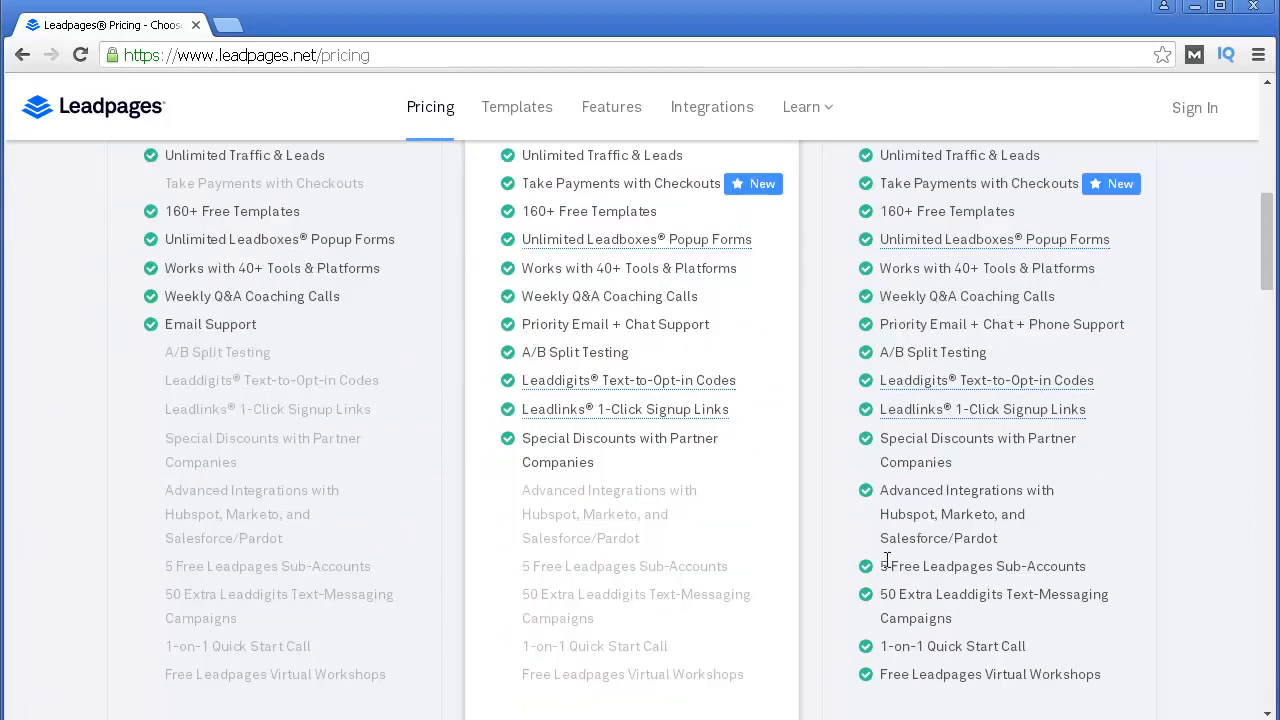
scroll(686, 520, "up", 4)
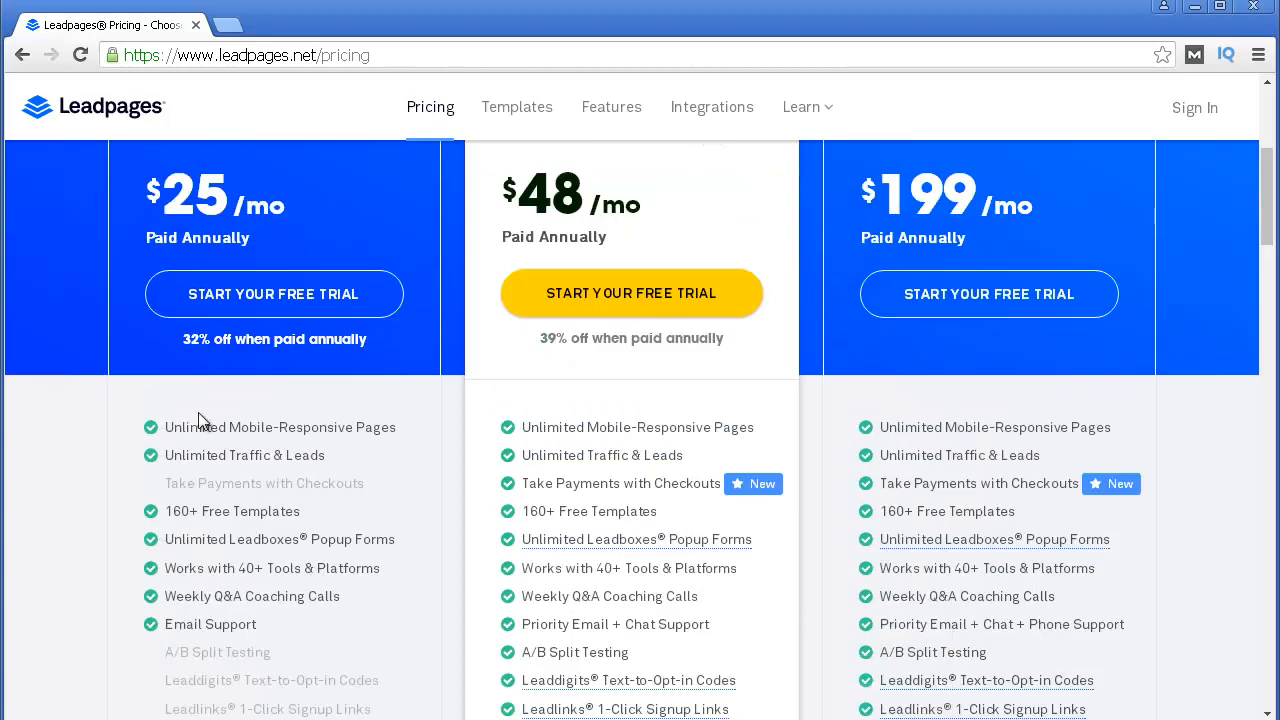
- Compare the Pro plan's price and features, including A/B Split Testing, with those of the Advanced plan
scroll(330, 350, "up", 2)
scroll(350, 355, "down", 1)
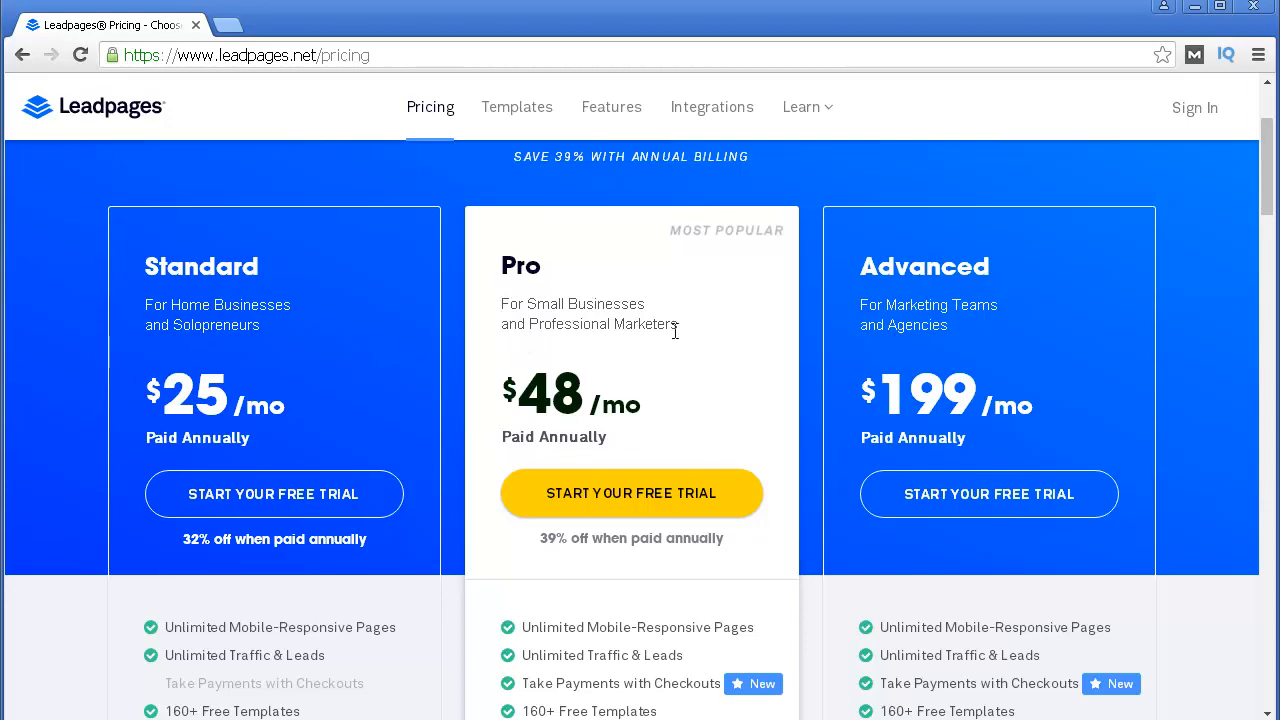
scroll(680, 330, "down", 4)
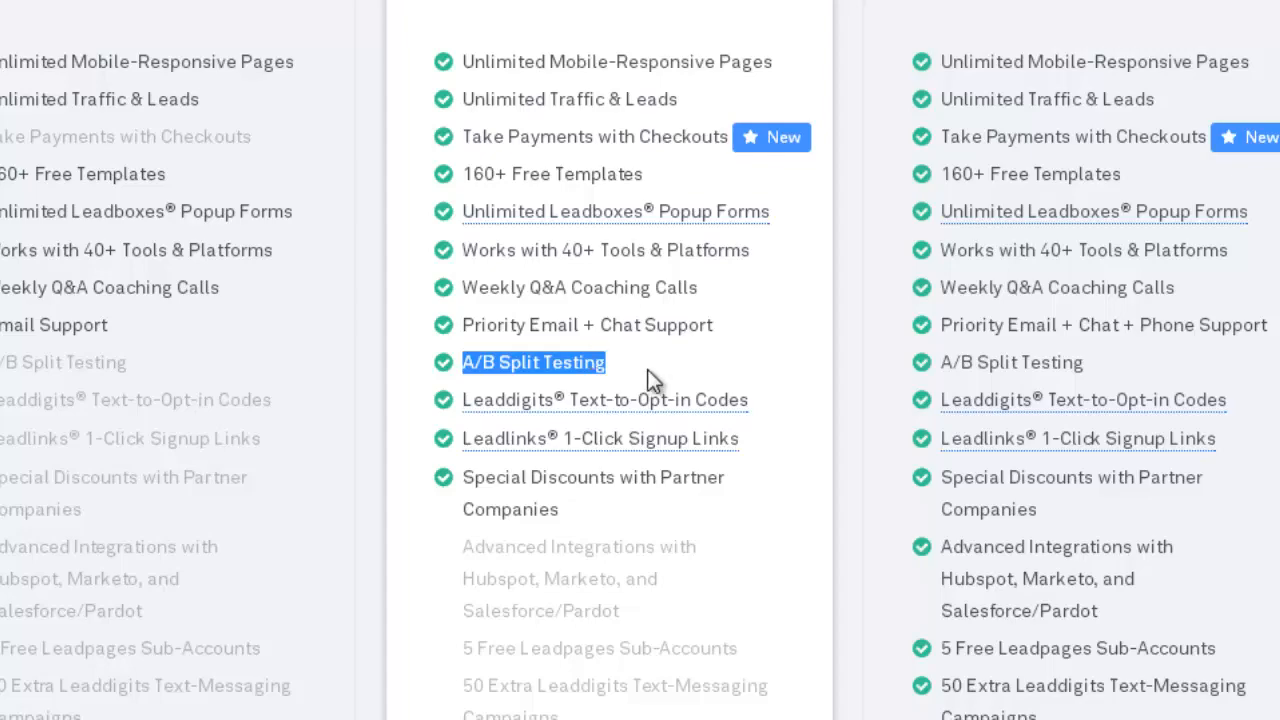
scroll(650, 380, "up", 6)
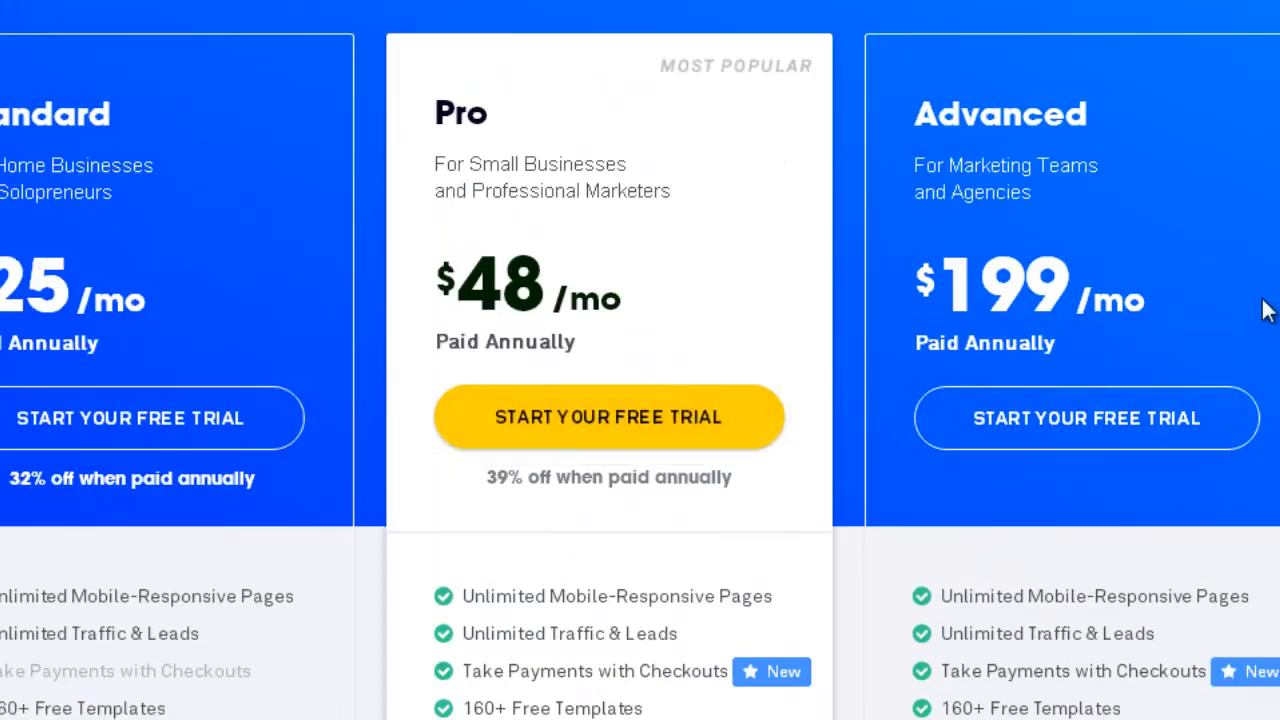
scroll(1228, 335, "down", 3)
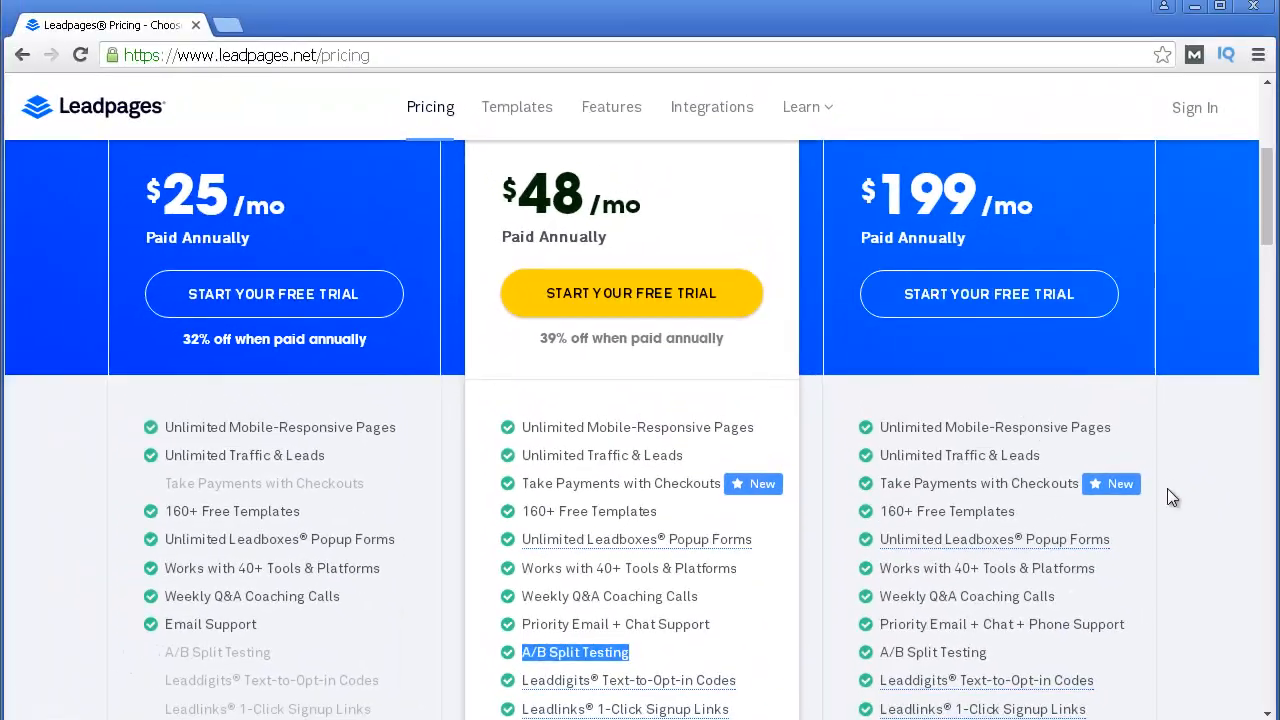
scroll(1056, 655, "up", 1)
mouse_move(1037, 650)
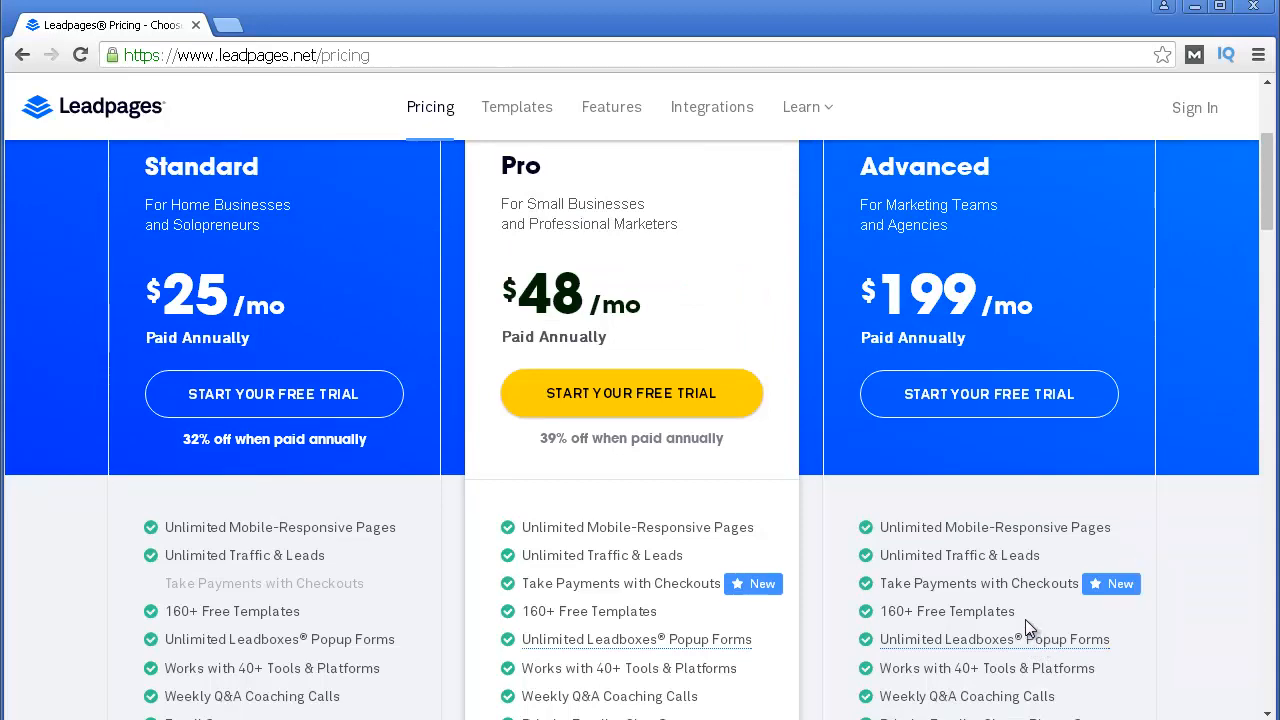
scroll(880, 615, "down", 1)
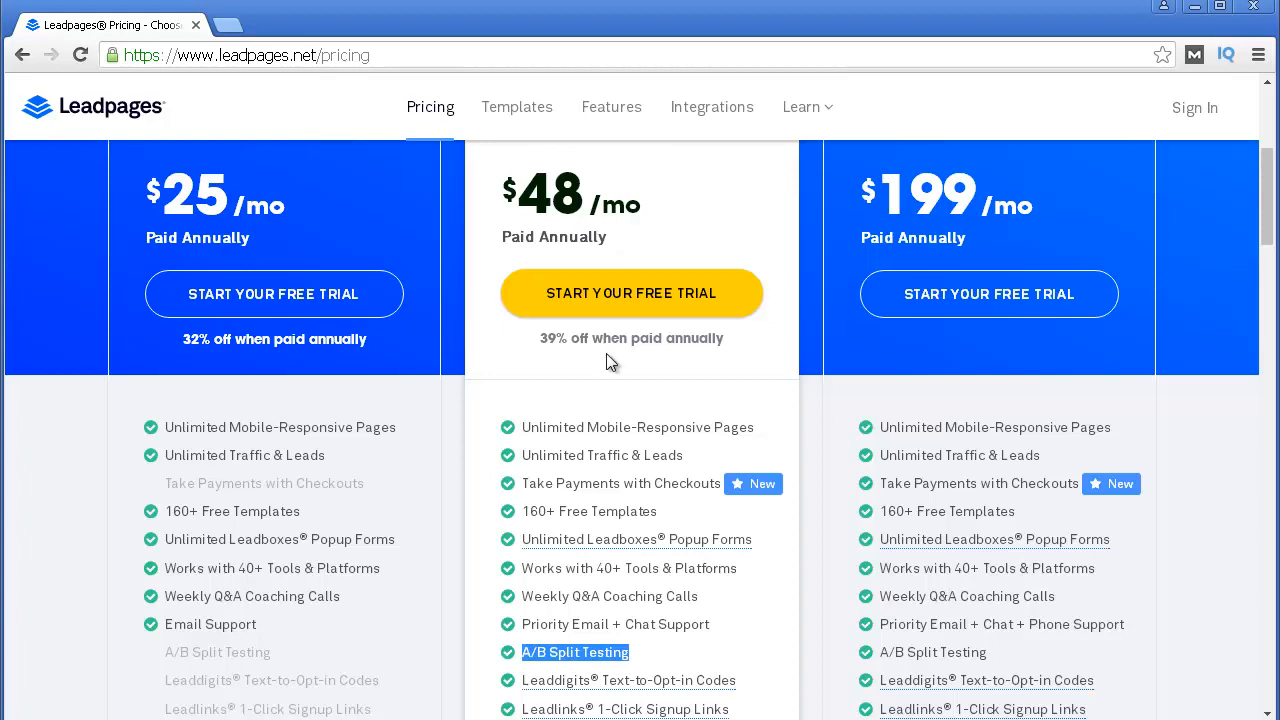
scroll(606, 353, "down", 1)
scroll(608, 370, "up", 1)
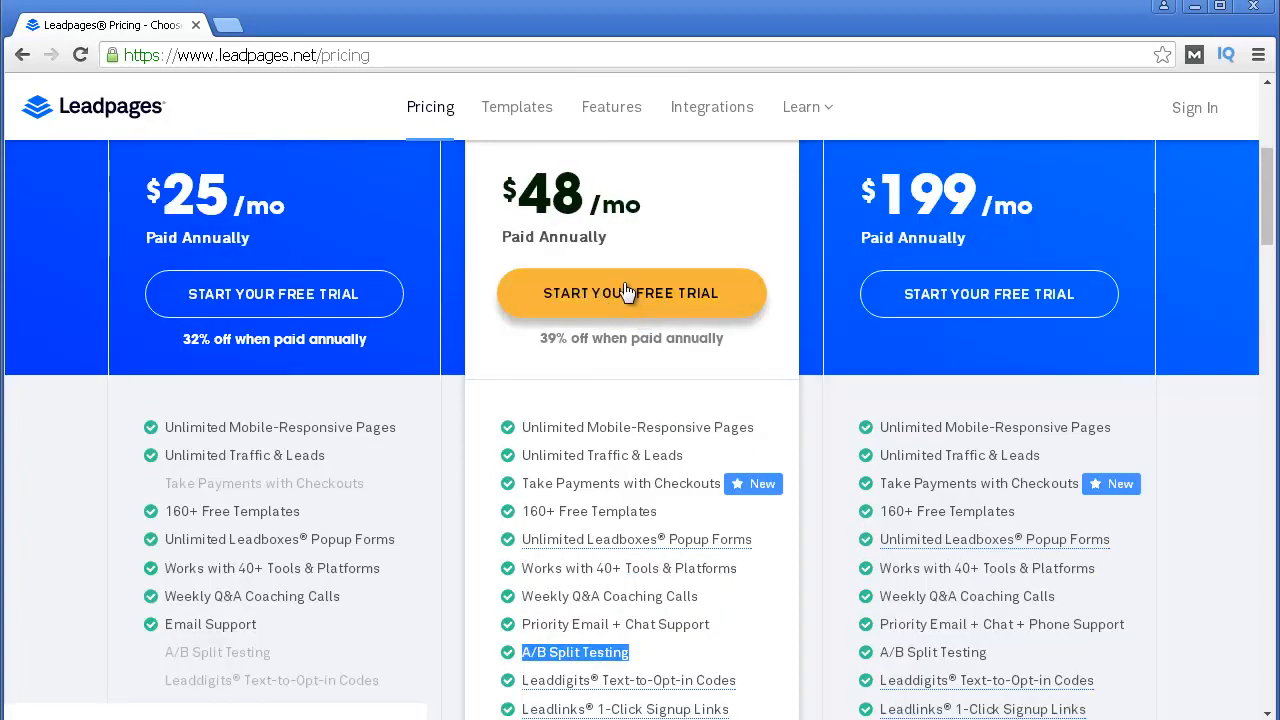
- Start the free trial of the Pro plan and review its order form's account, billing and order summary sections
left_click(625, 300)
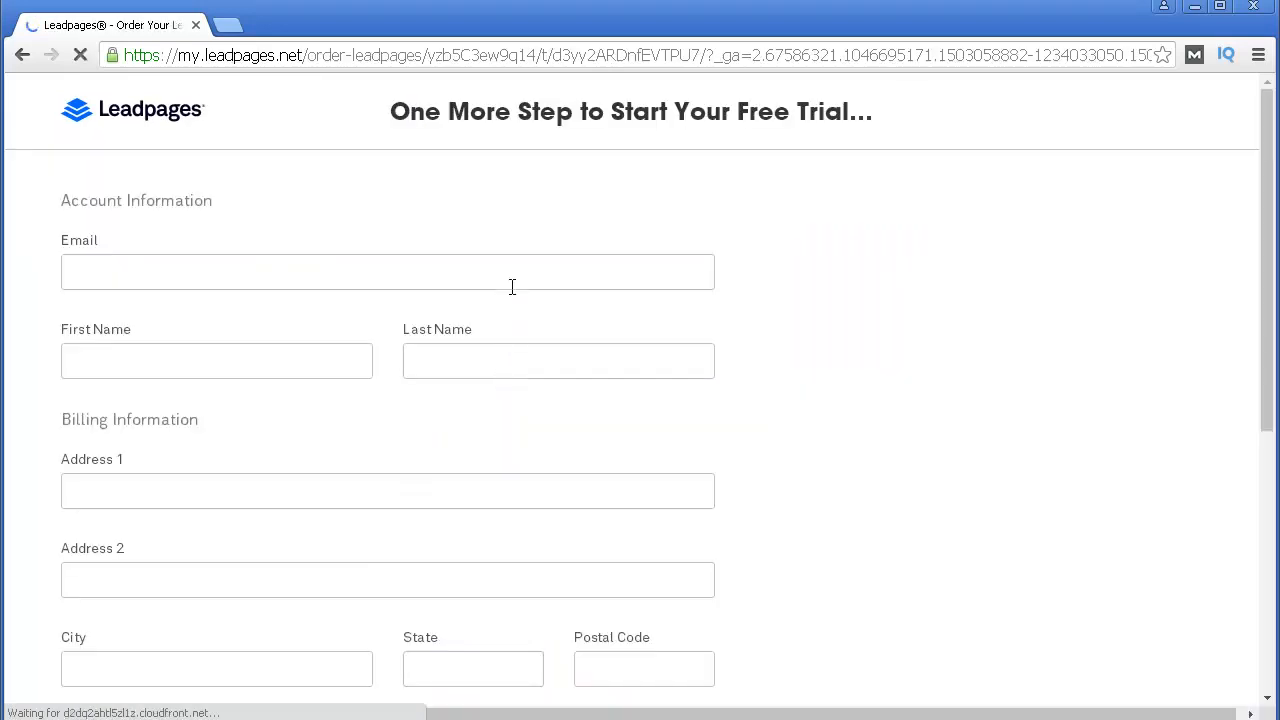
scroll(506, 243, "down", 2)
scroll(504, 247, "down", 2)
scroll(504, 248, "down", 1)
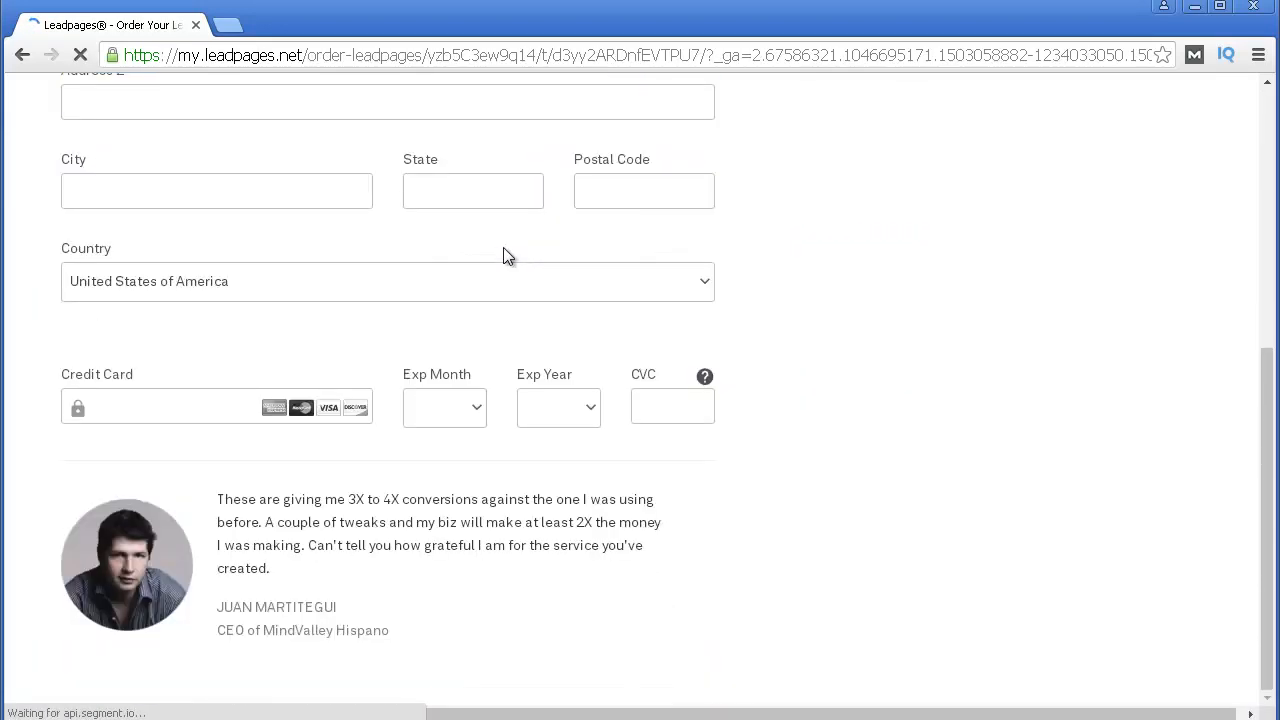
scroll(498, 256, "up", 4)
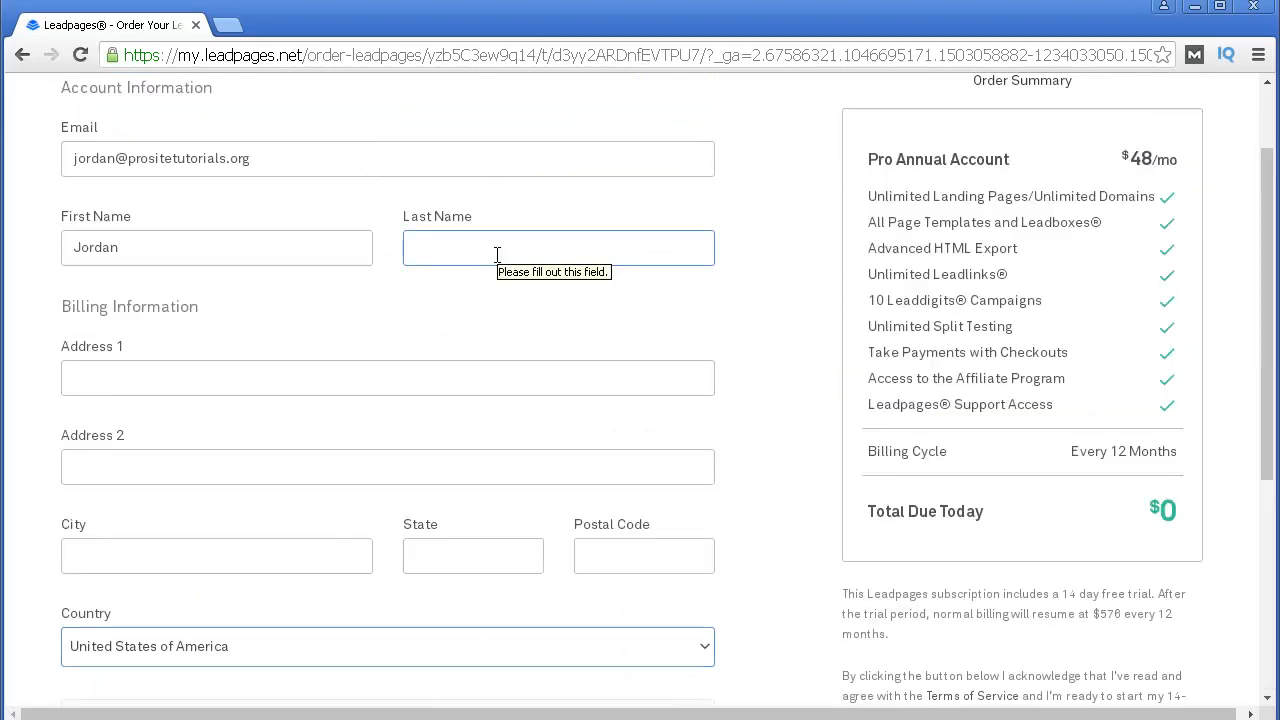
scroll(497, 254, "up", 2)
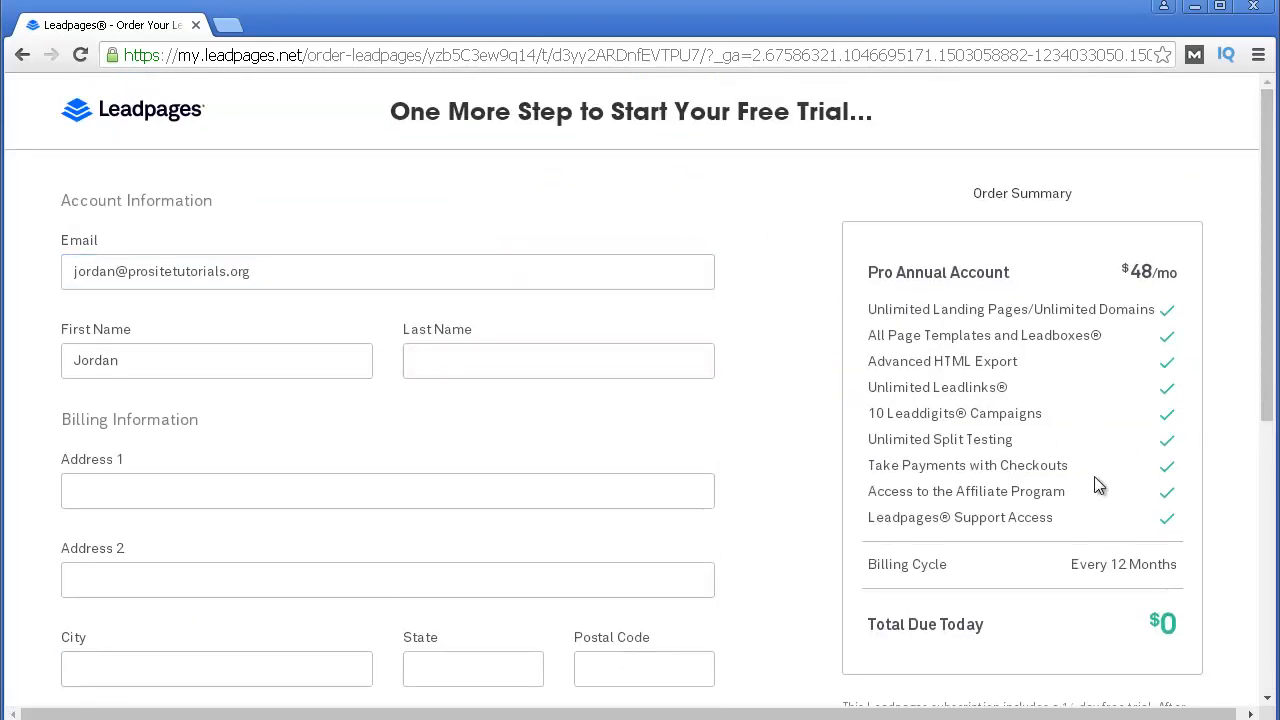
scroll(1070, 462, "down", 2)
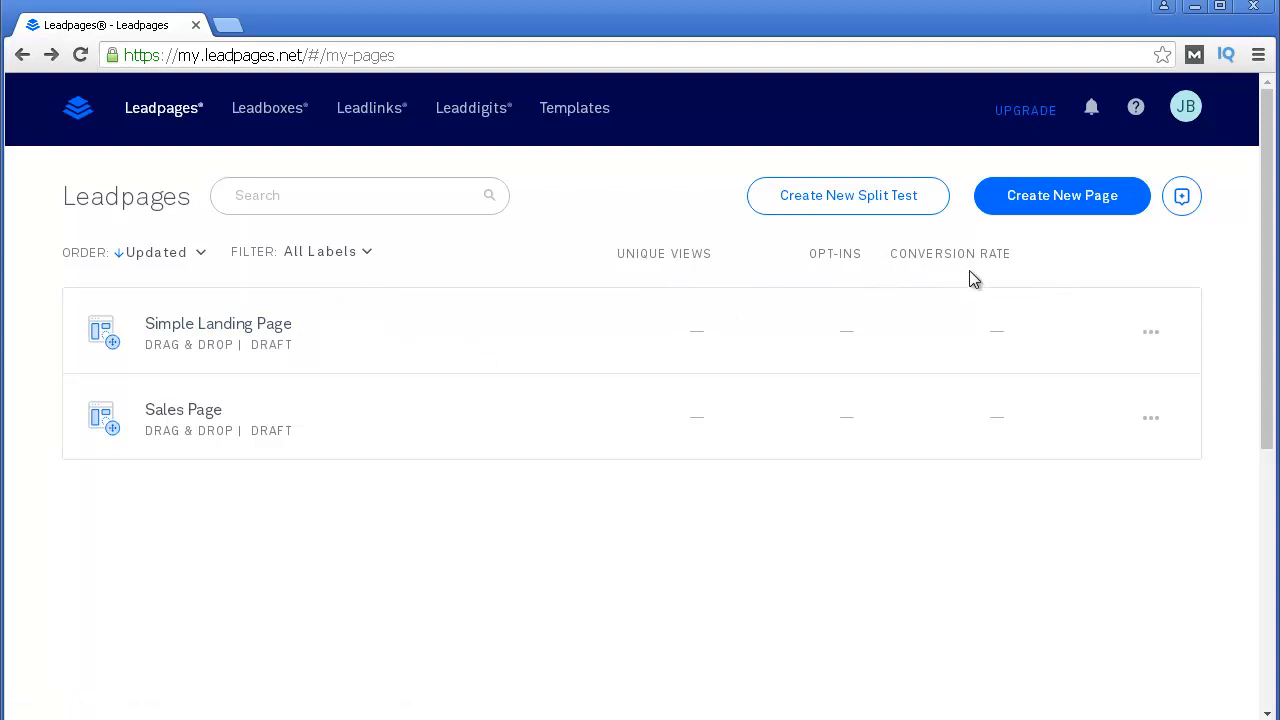
- View the analytics of Simple Landing Page in a separate browser tab and close that tab
mouse_move(1006, 307)
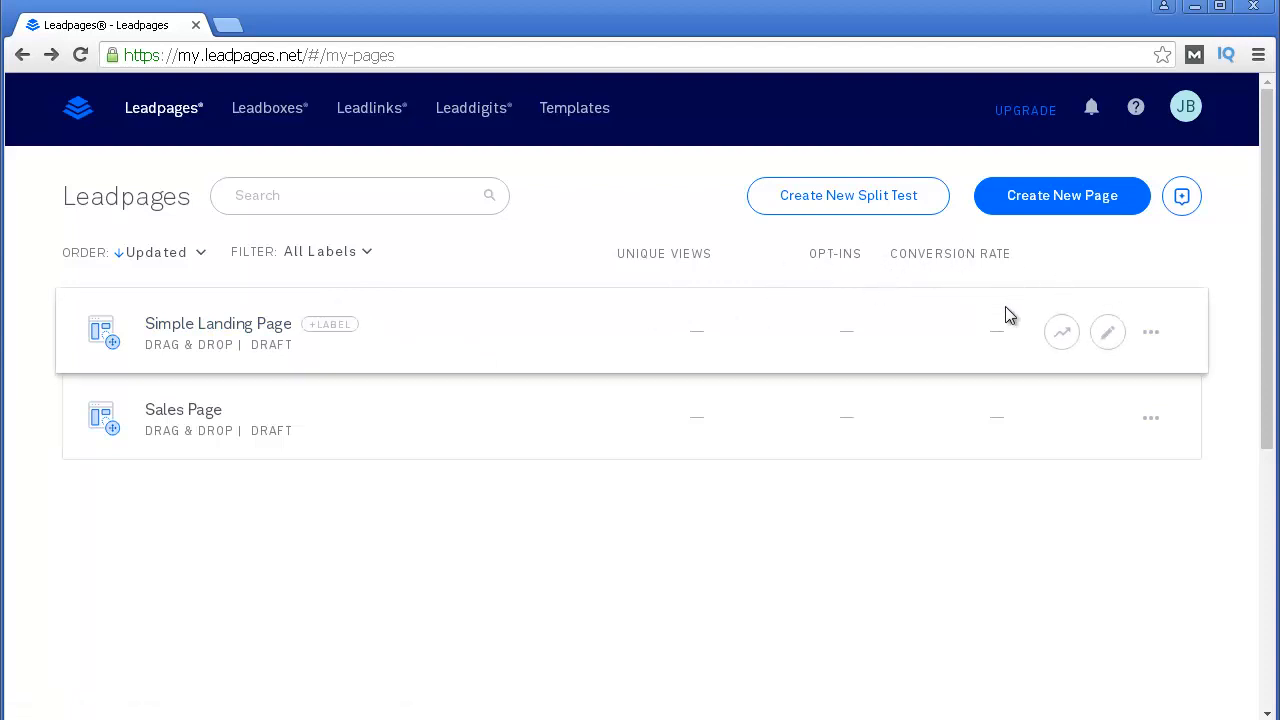
right_click(1062, 335)
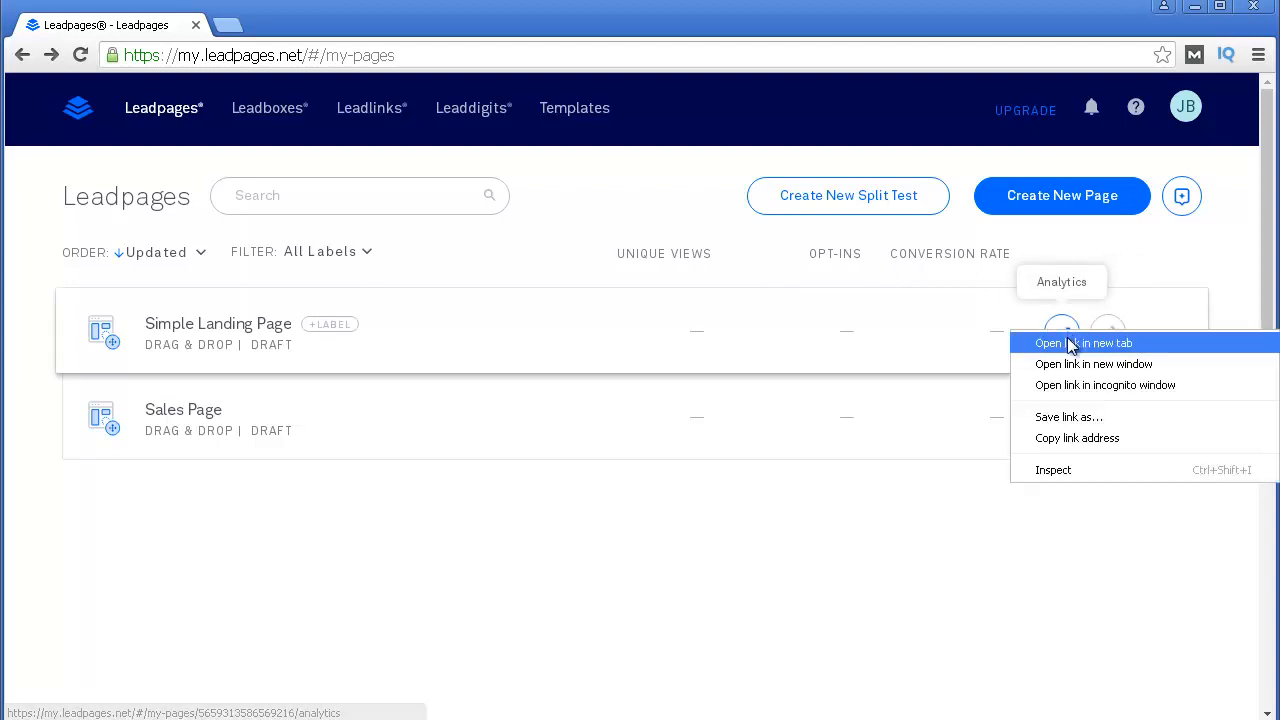
left_click(1066, 340)
left_click(314, 33)
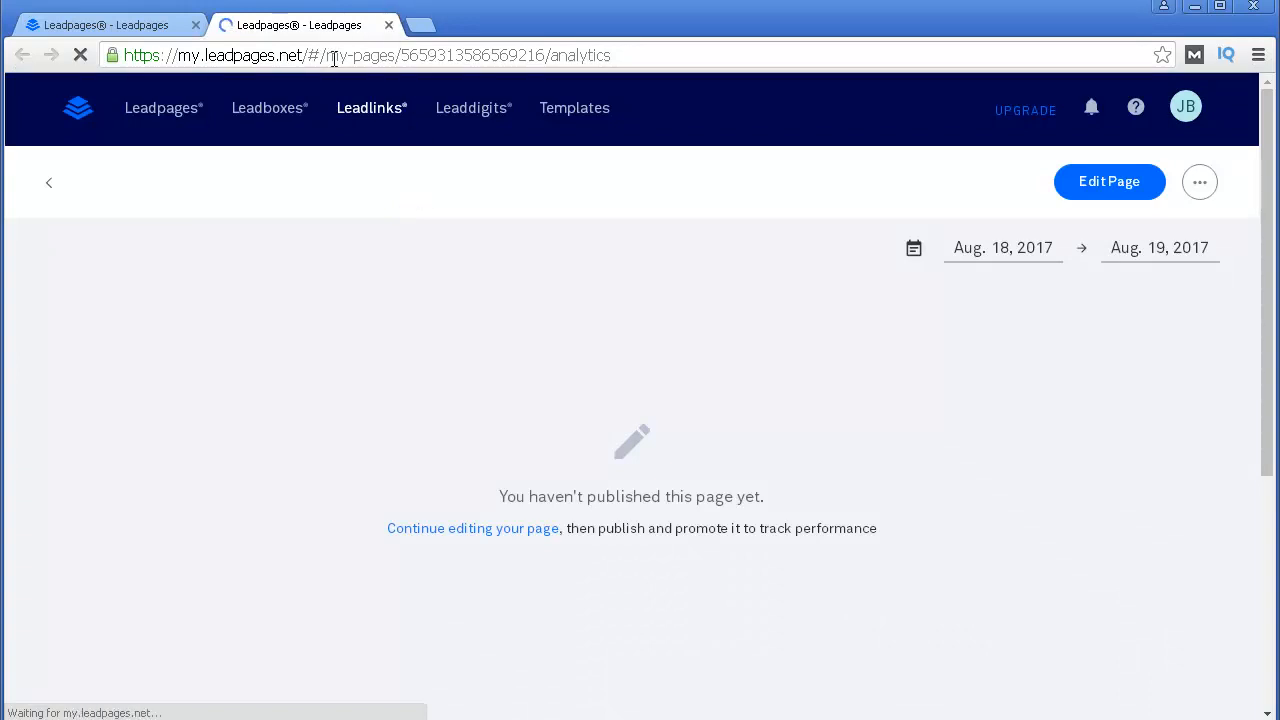
left_click(389, 25)
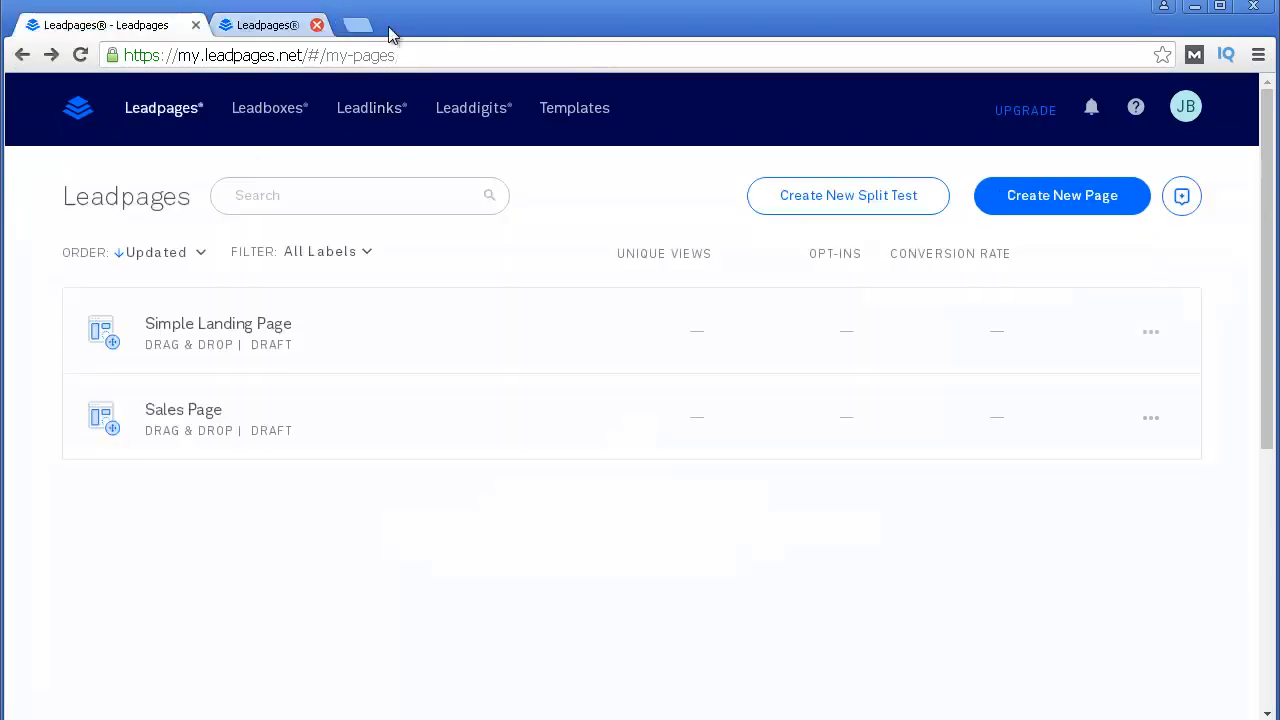
- Show the available actions for Simple Landing Page and dismiss them without choosing one
mouse_move(1114, 346)
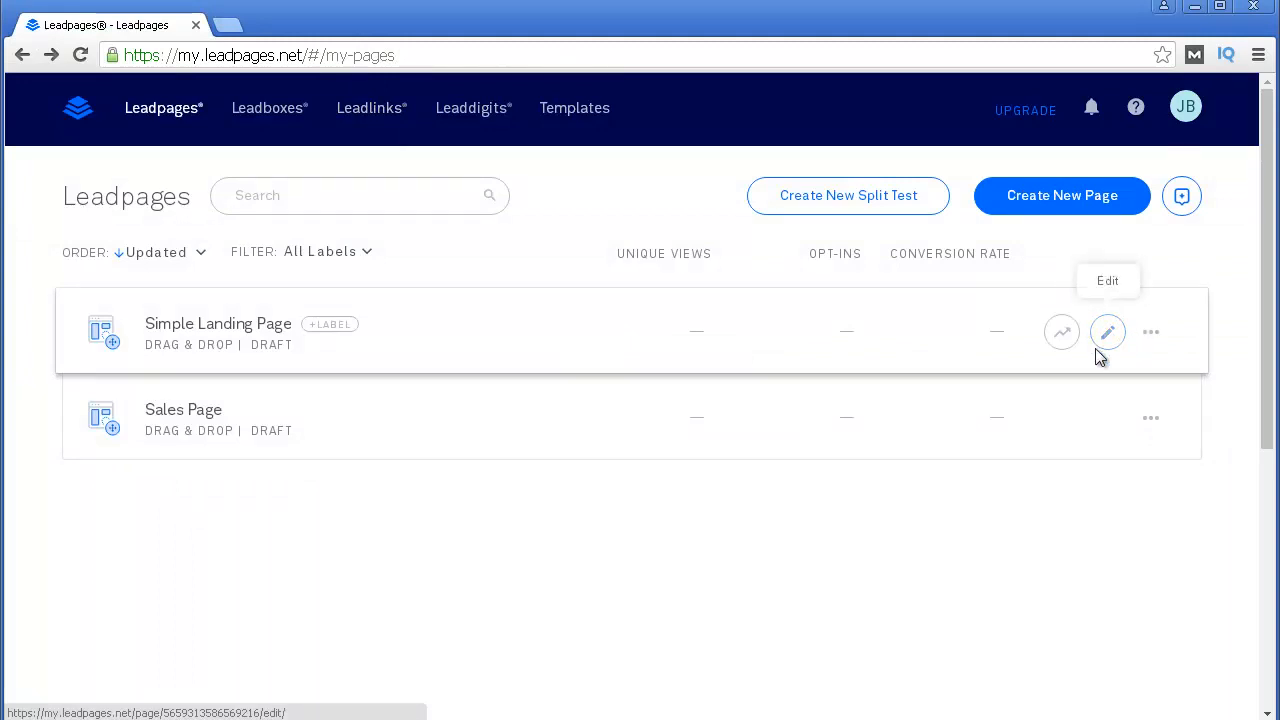
left_click(1154, 334)
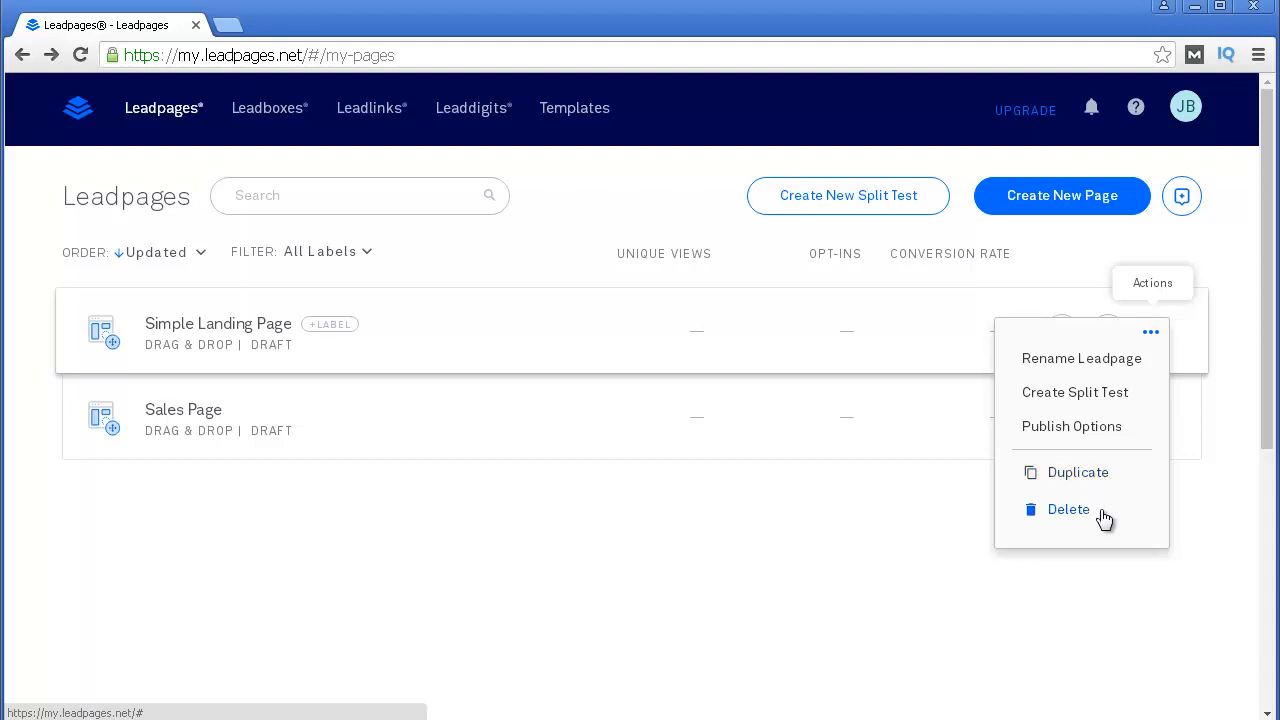
left_click(300, 542)
- Start creating a new page to reach the Drag & Drop template gallery
scroll(300, 545, "down", 1)
scroll(494, 595, "up", 1)
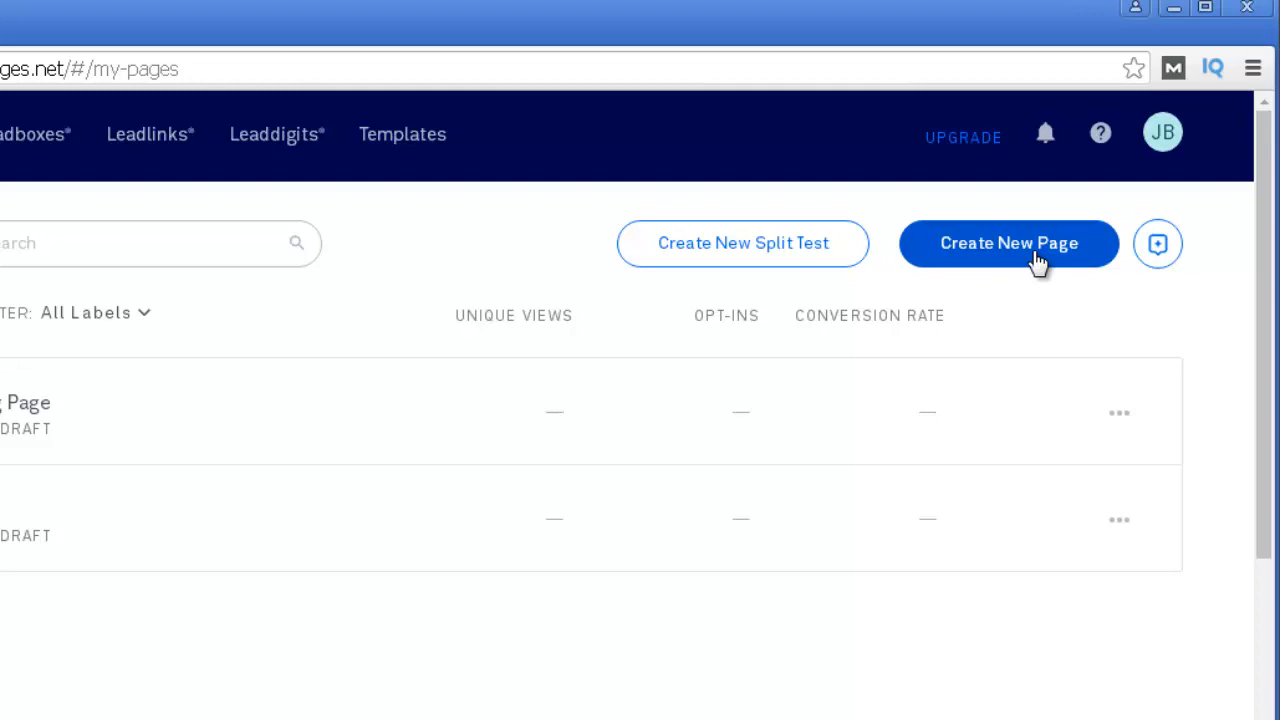
left_click(1038, 262)
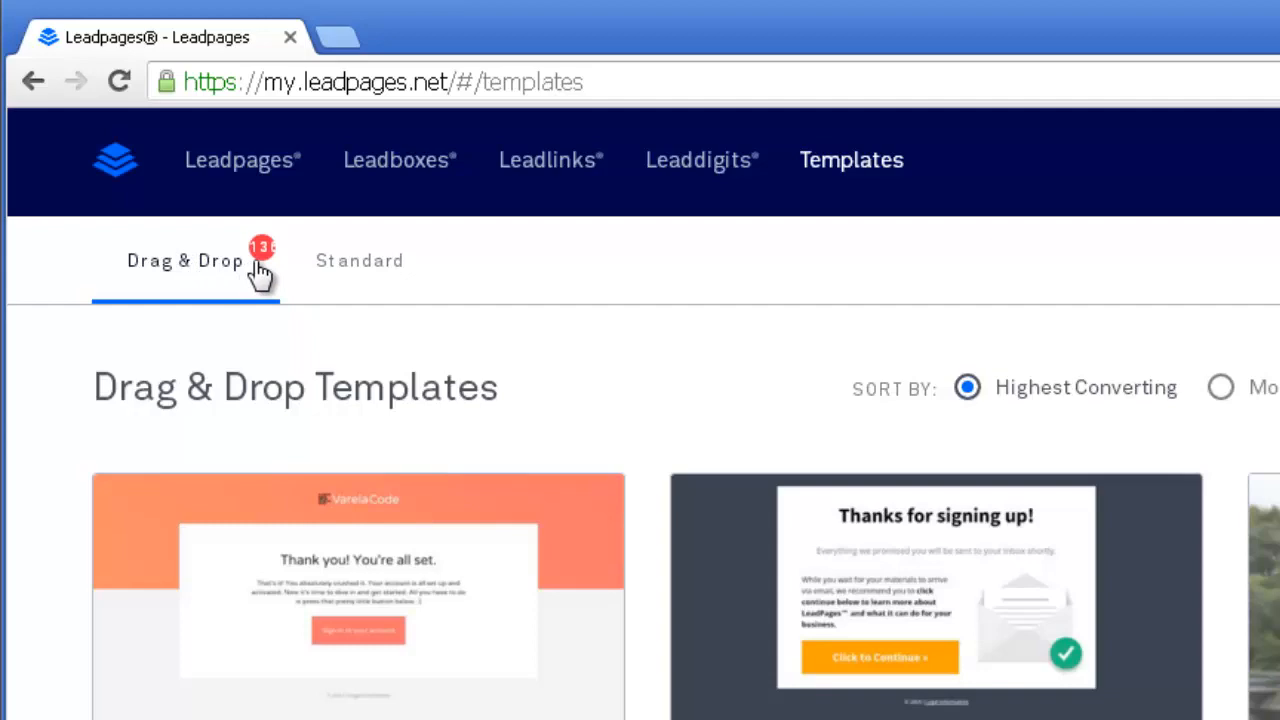
- Browse the first page of Drag & Drop templates sorted by highest converting to examine the available designs
scroll(400, 343, "down", 5)
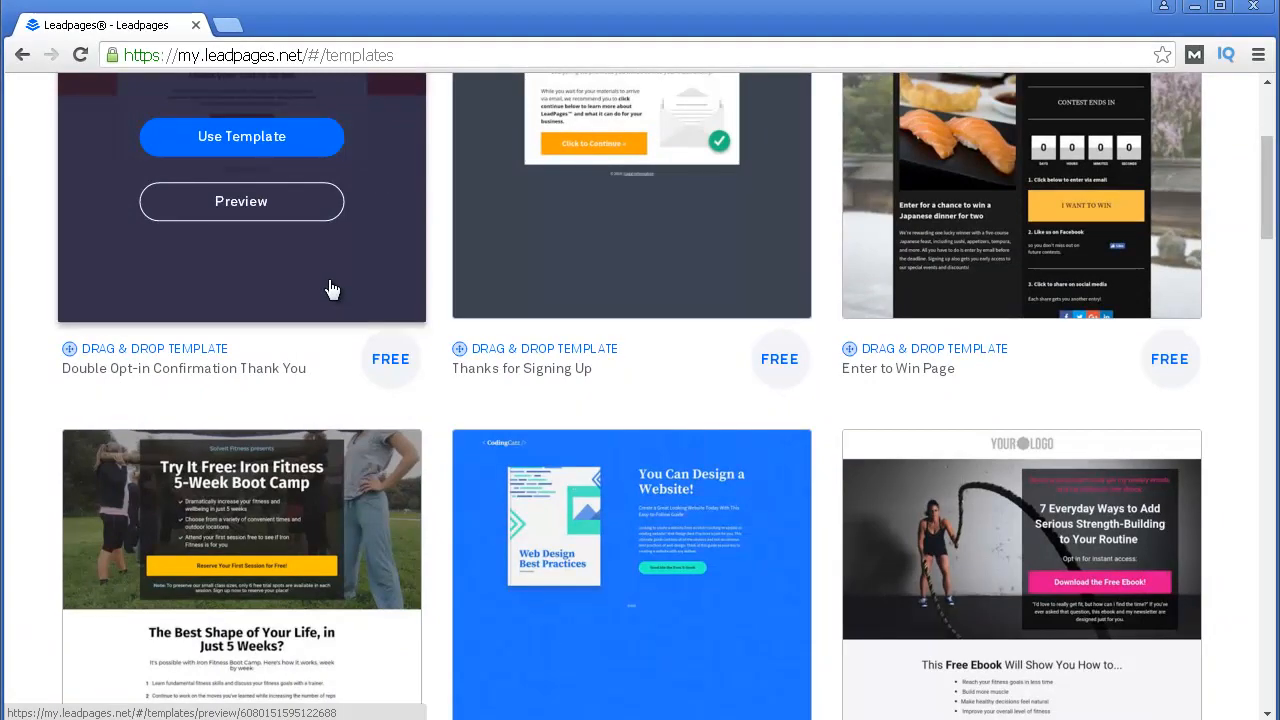
scroll(332, 289, "down", 15)
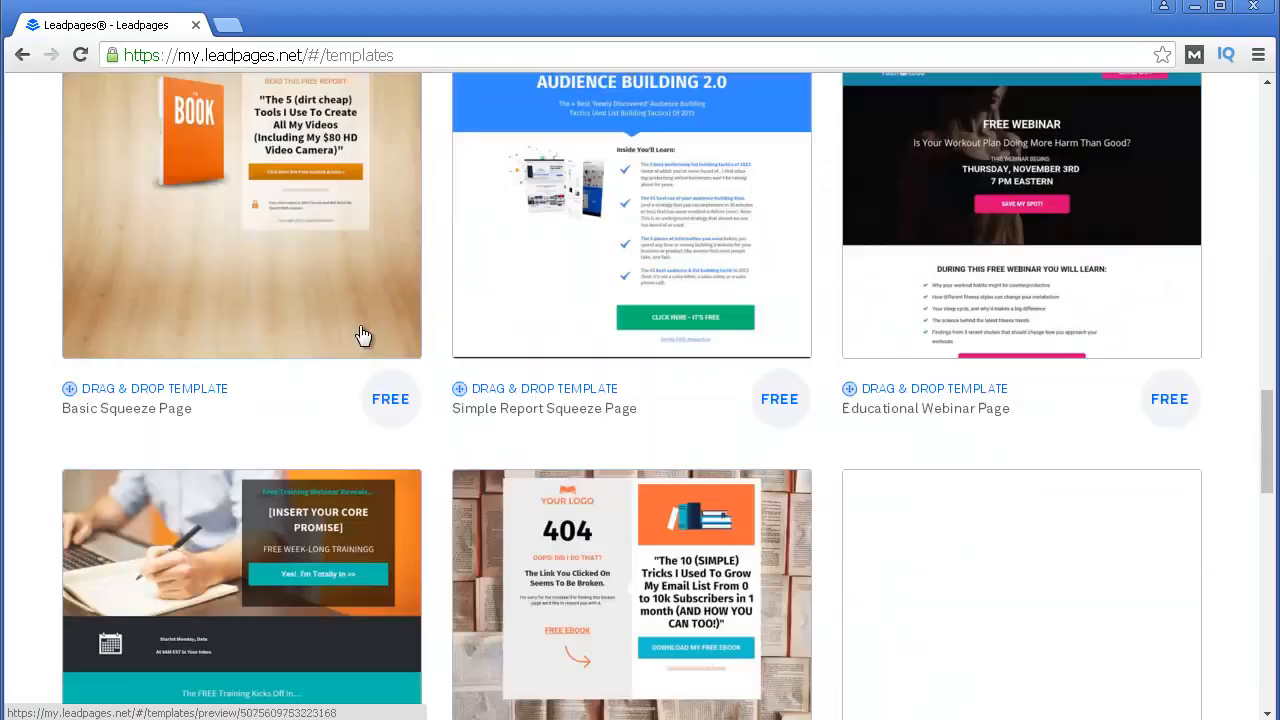
scroll(360, 334, "down", 6)
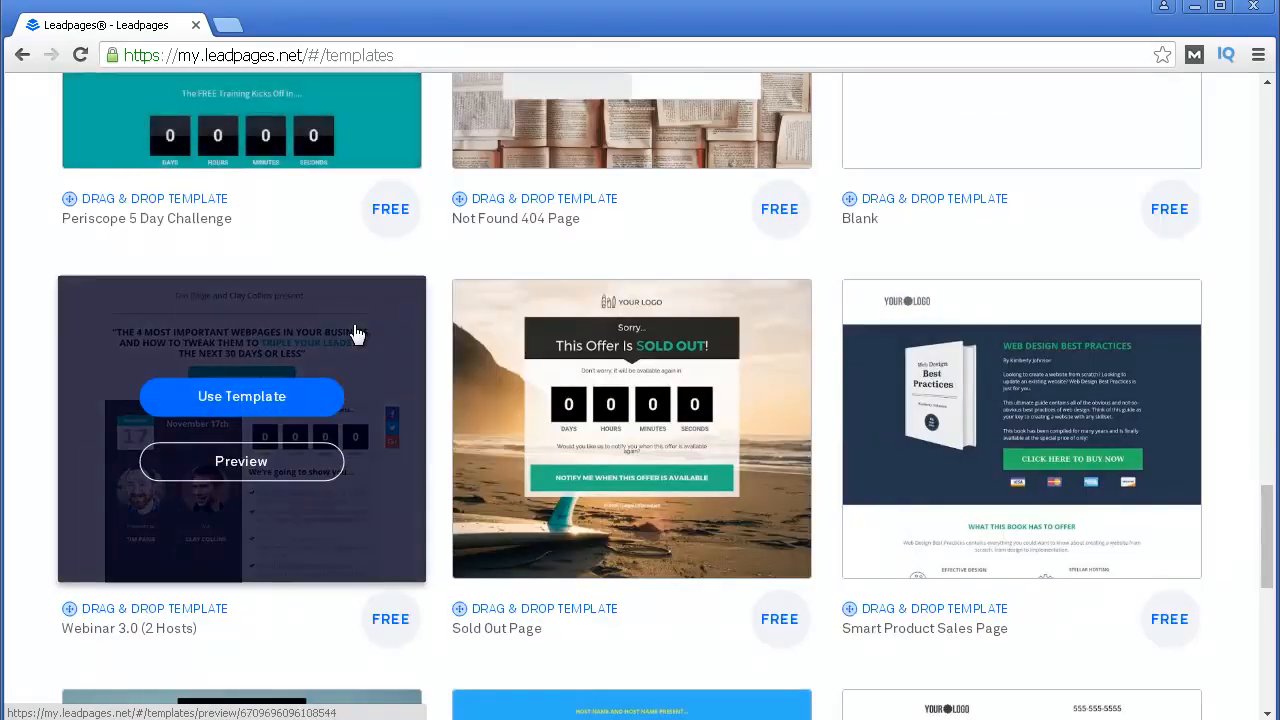
scroll(354, 329, "up", 2)
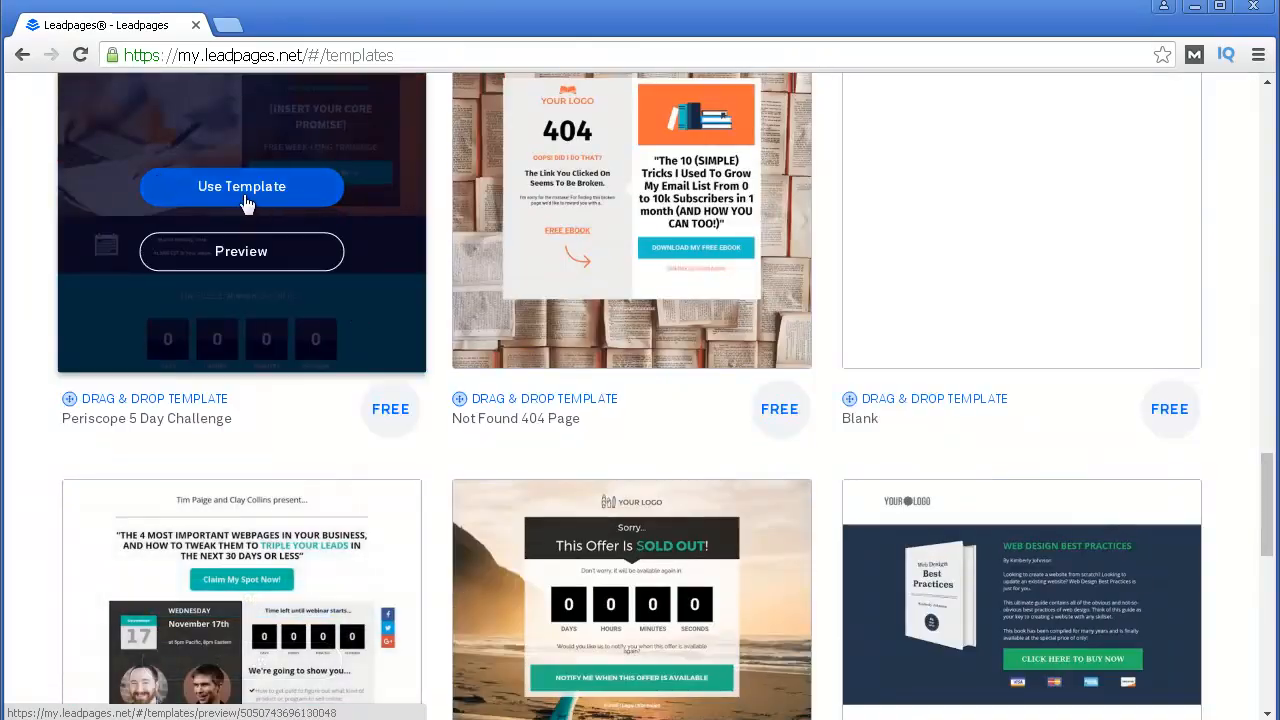
scroll(143, 263, "up", 2)
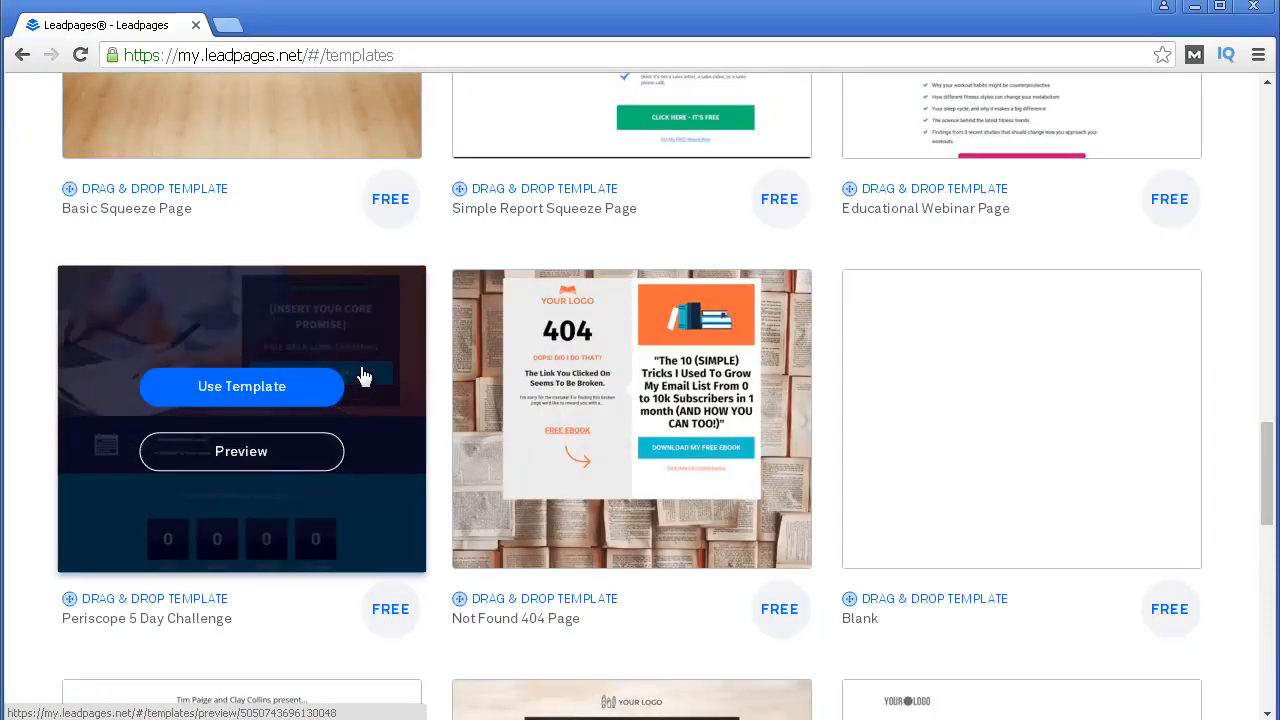
scroll(318, 390, "down", 2)
scroll(360, 380, "down", 2)
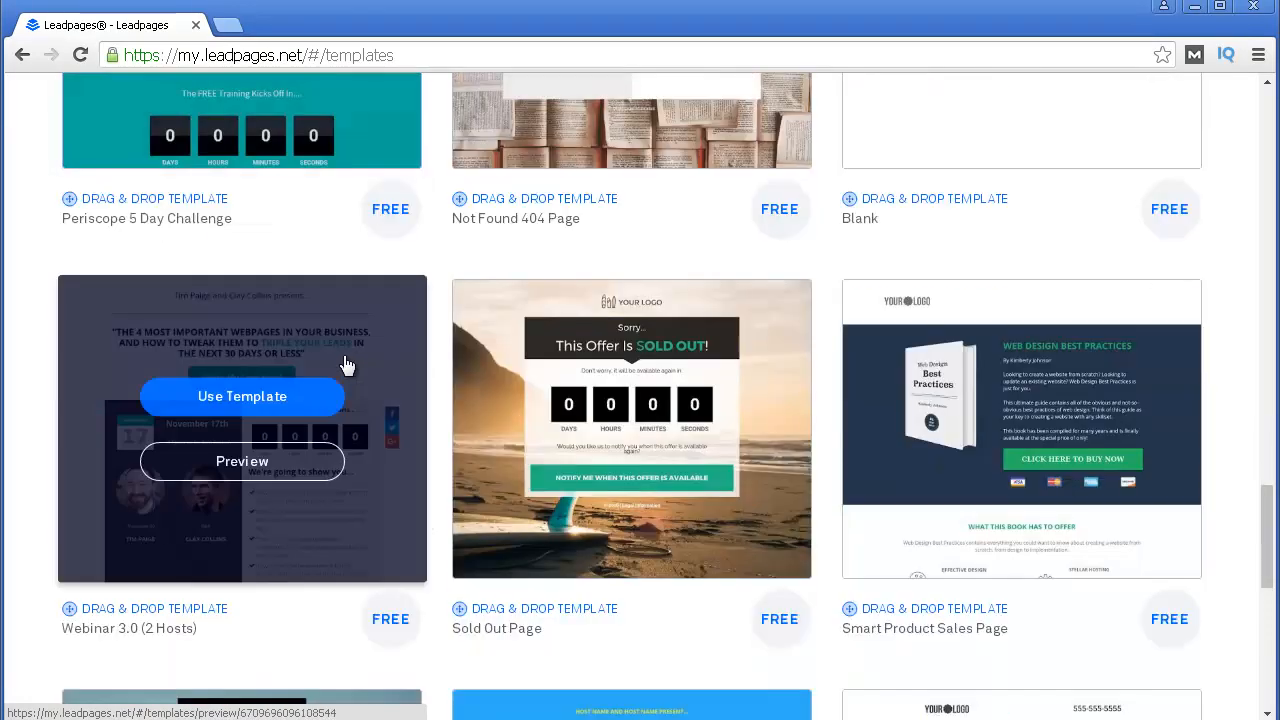
scroll(345, 365, "down", 7)
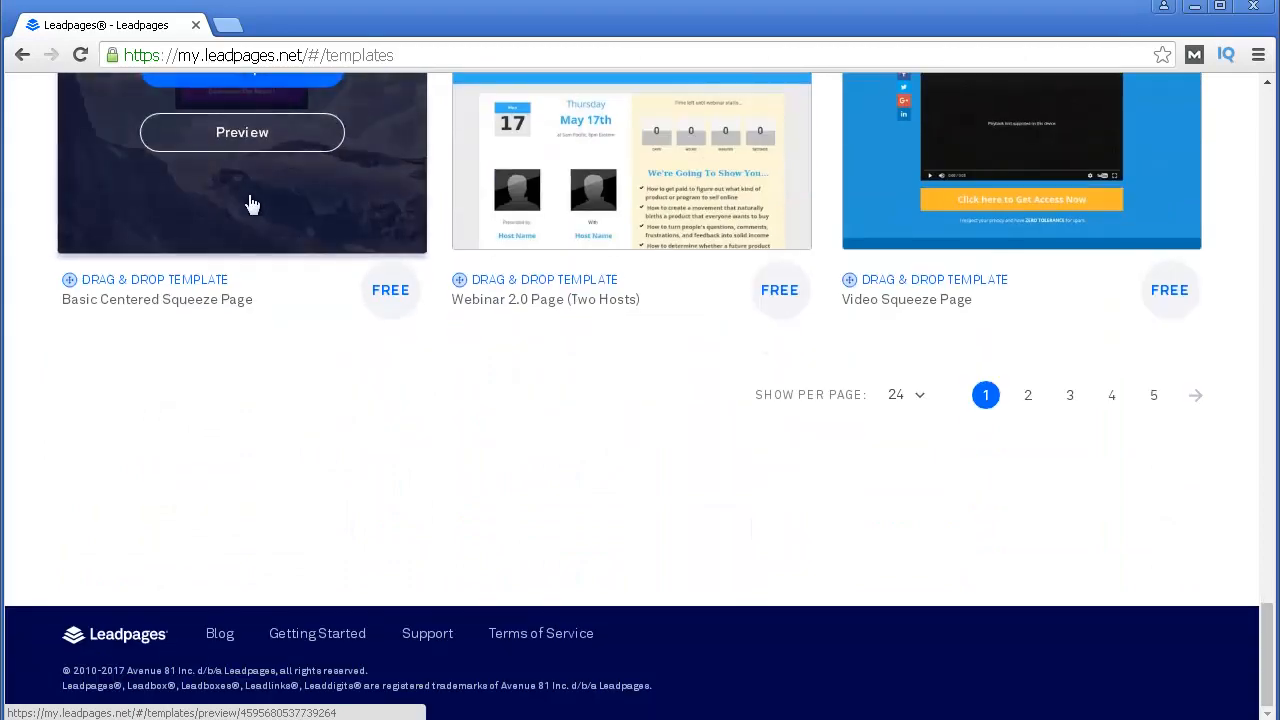
scroll(623, 603, "up", 2)
scroll(900, 460, "up", 2)
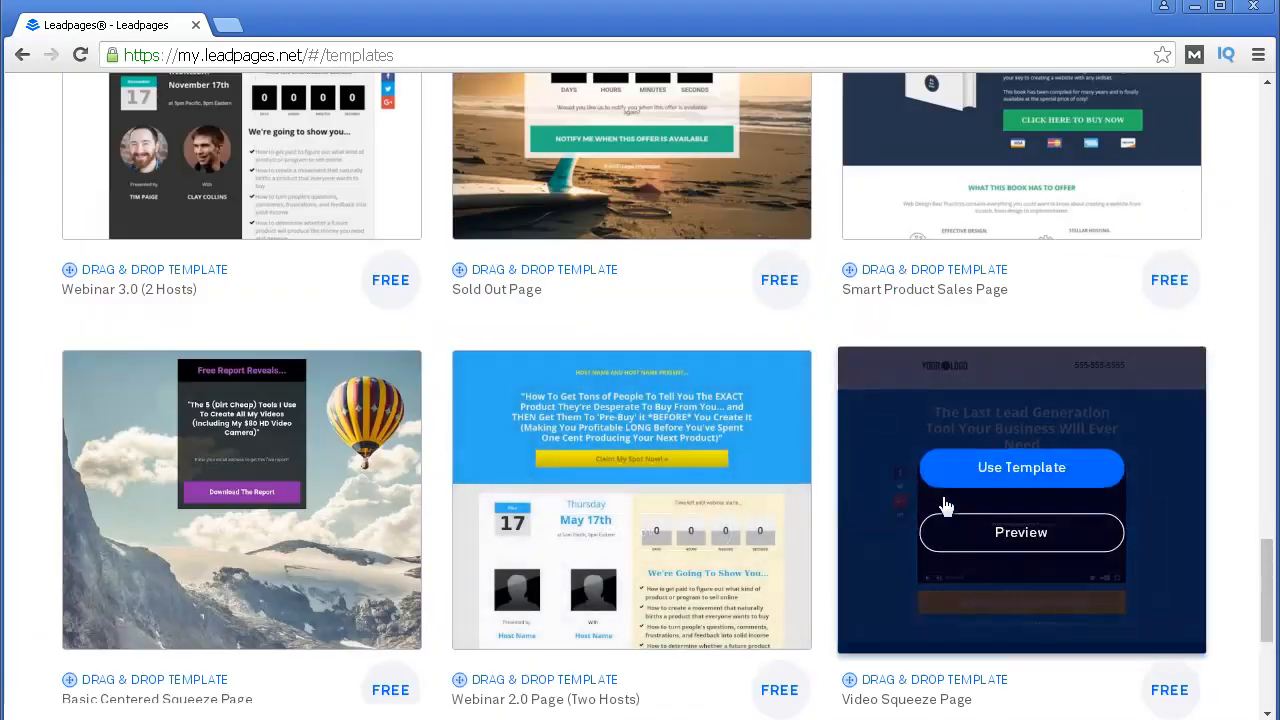
scroll(991, 443, "up", 7)
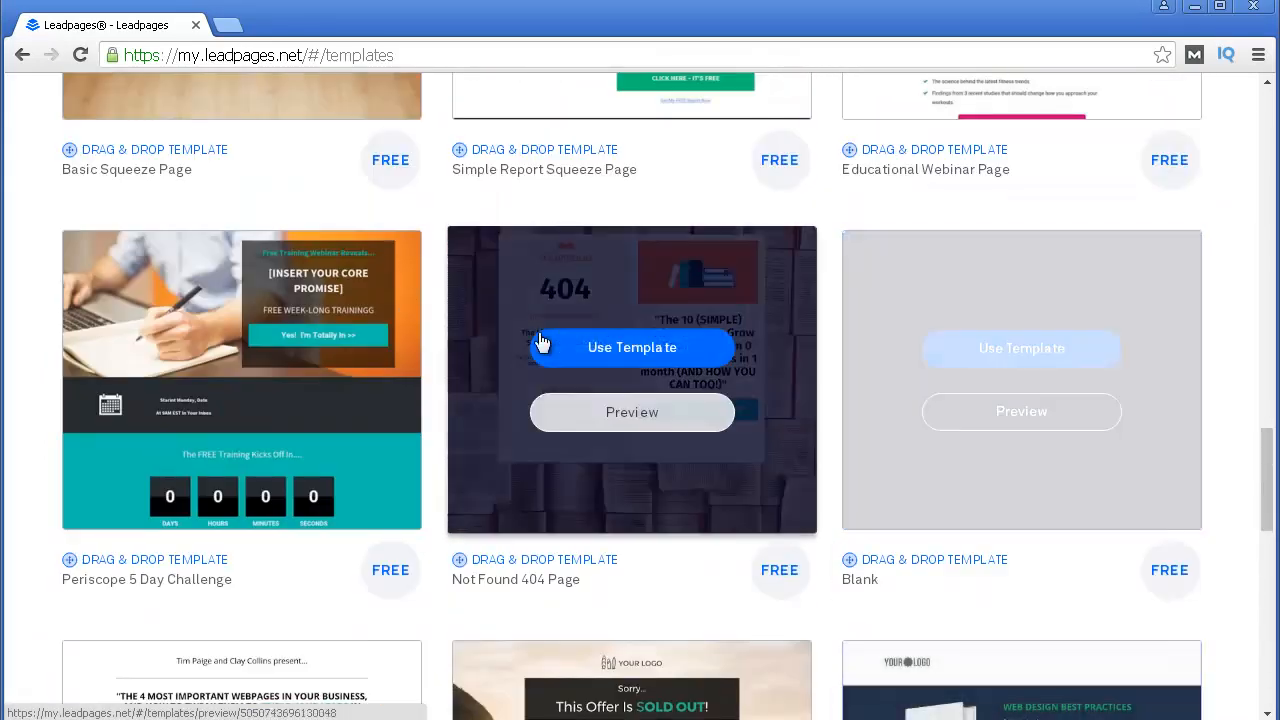
scroll(549, 423, "up", 5)
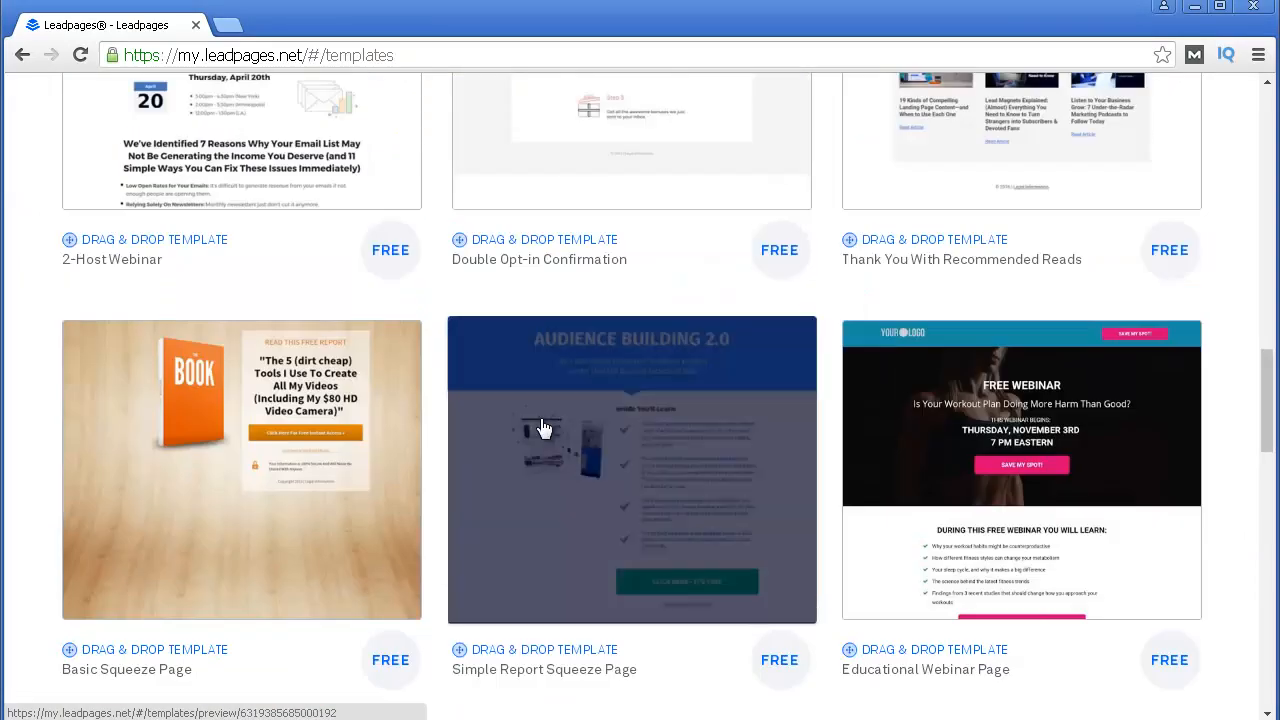
scroll(541, 428, "up", 10)
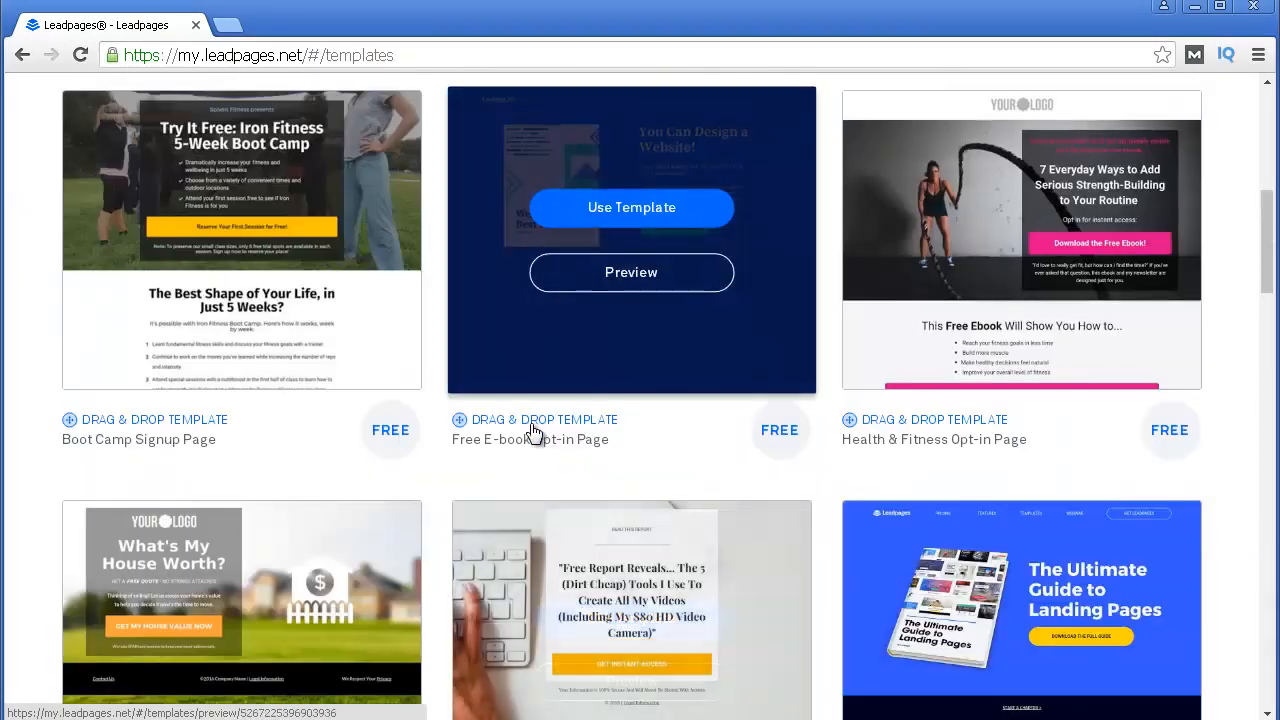
scroll(532, 432, "up", 6)
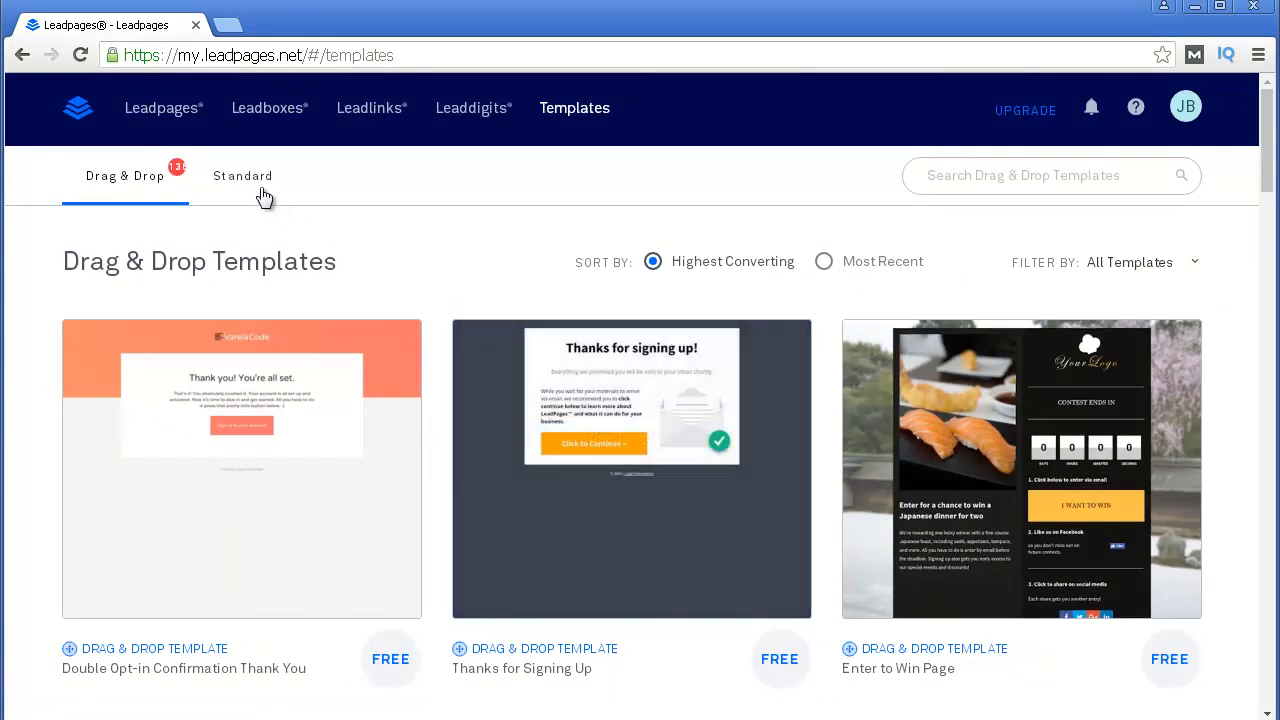
- Switch to the Standard templates and look through the webinar, squeeze and giveaway page designs offered there
left_click(261, 189)
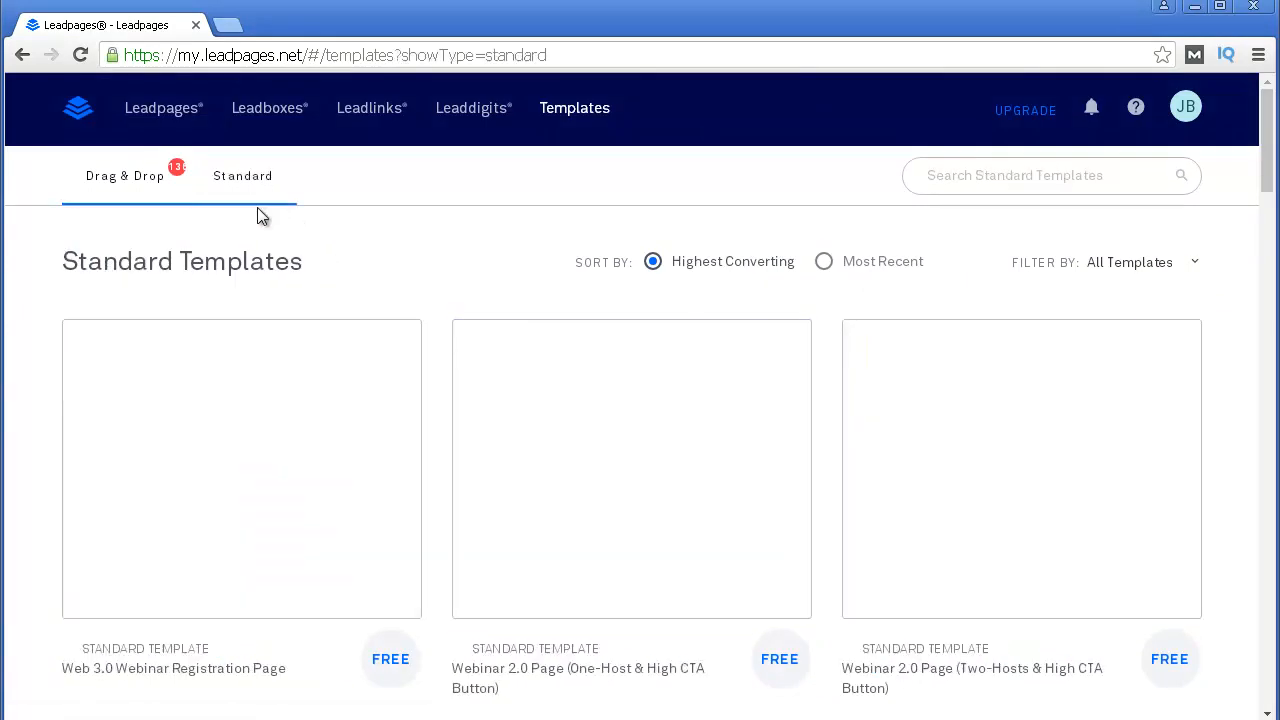
scroll(257, 225, "down", 2)
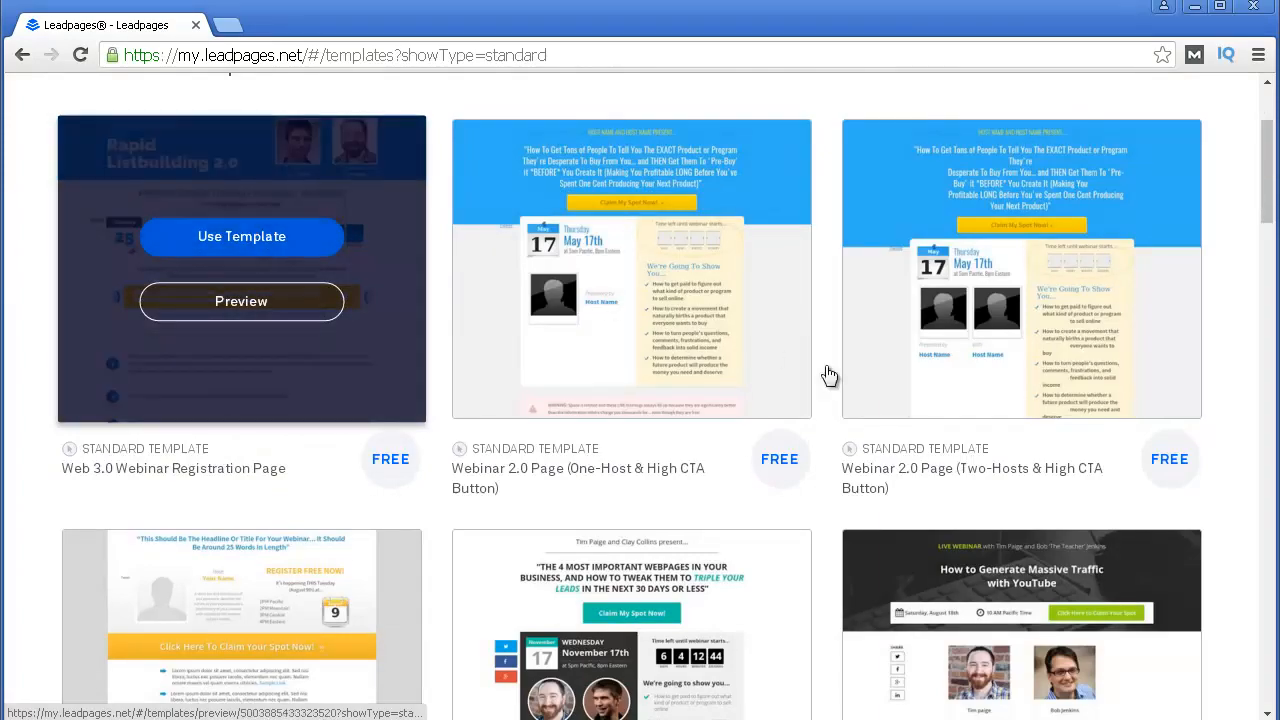
scroll(813, 386, "down", 4)
scroll(810, 388, "down", 4)
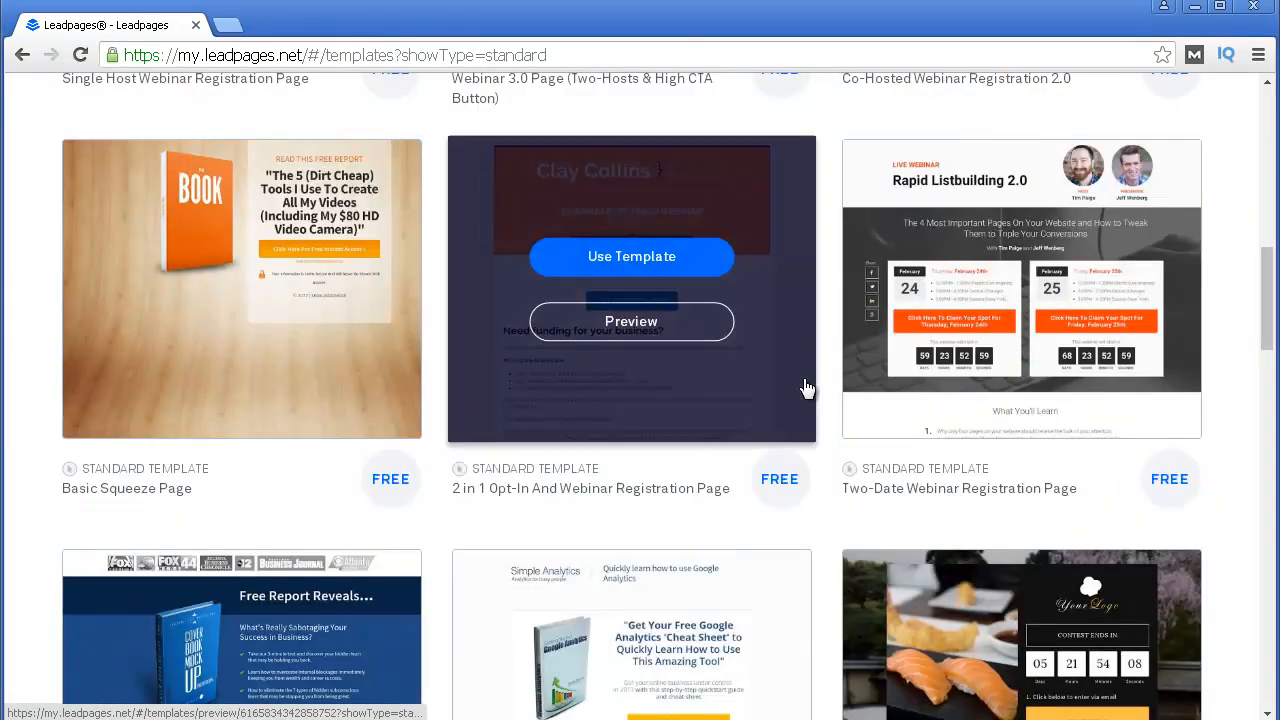
scroll(810, 388, "down", 8)
mouse_move(807, 388)
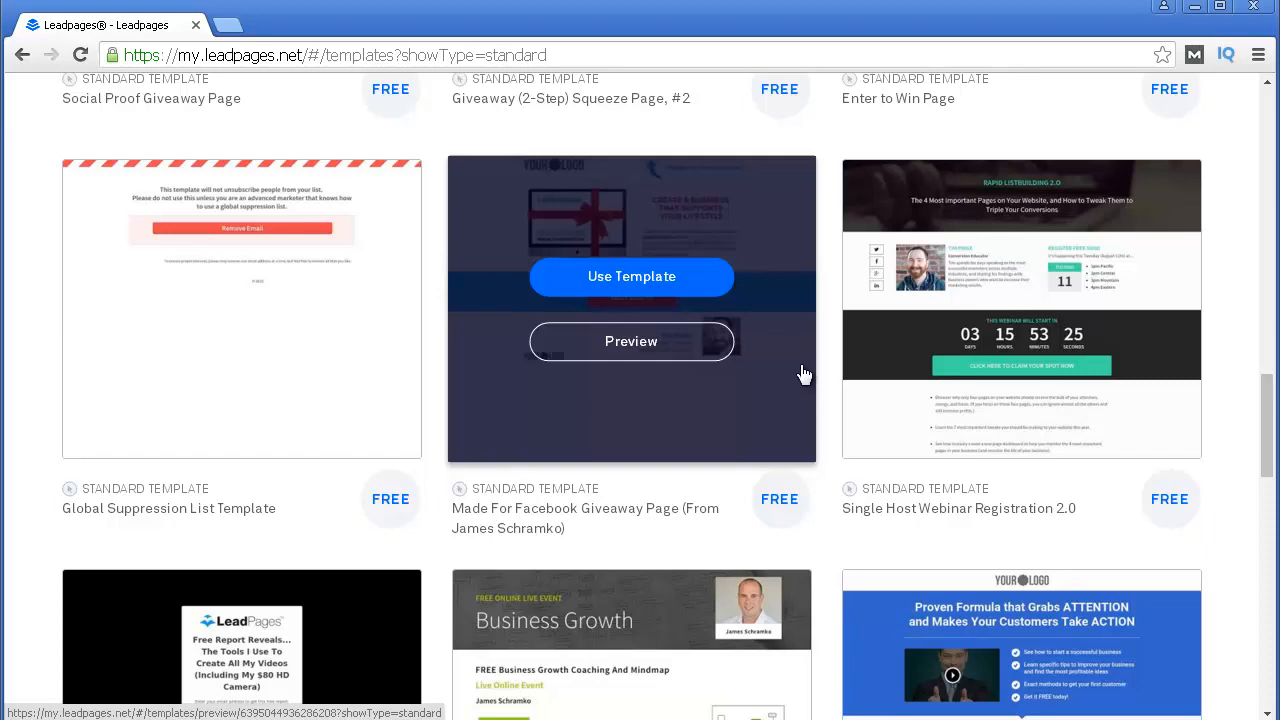
scroll(804, 375, "down", 1)
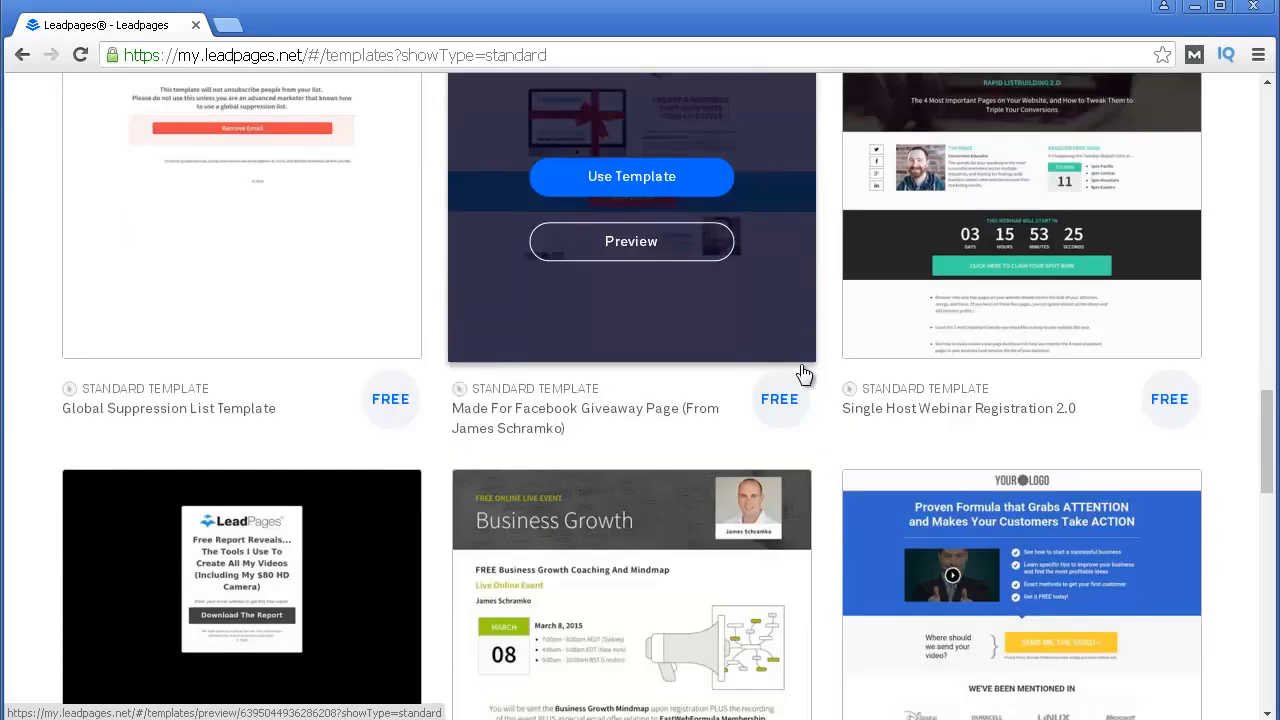
scroll(804, 375, "down", 3)
scroll(797, 372, "down", 8)
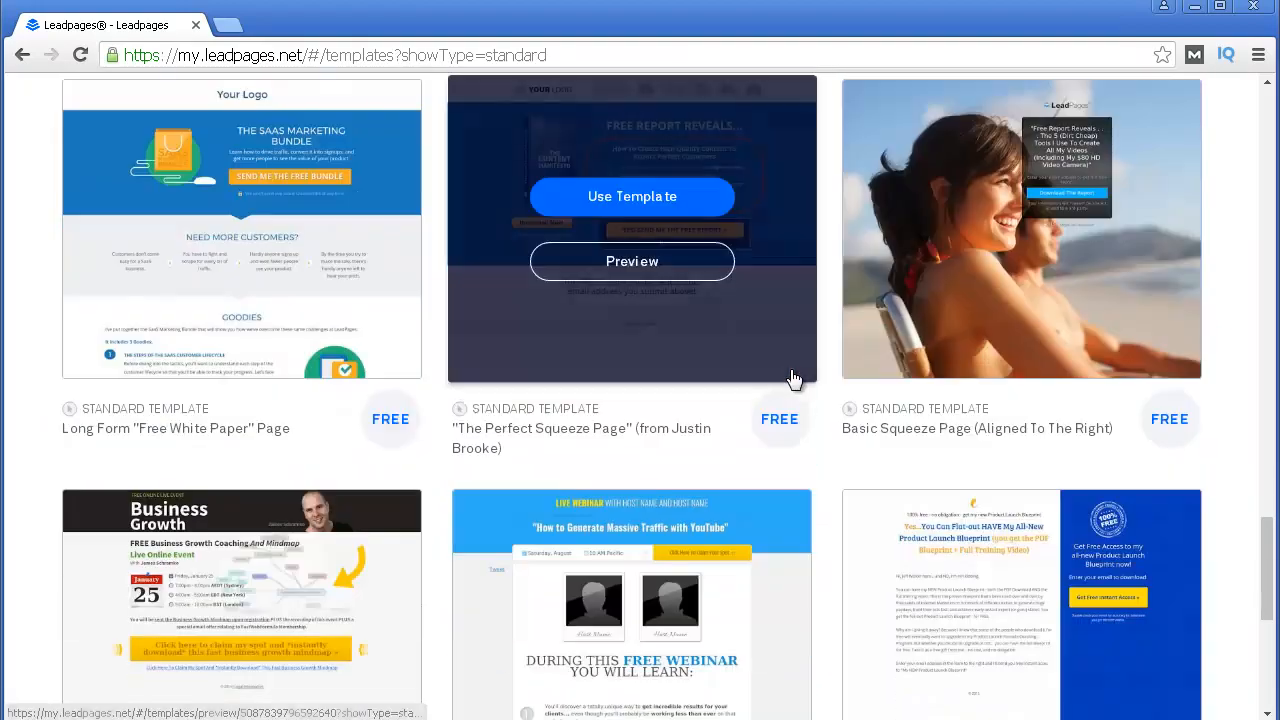
scroll(838, 330, "up", 3)
scroll(838, 330, "up", 13)
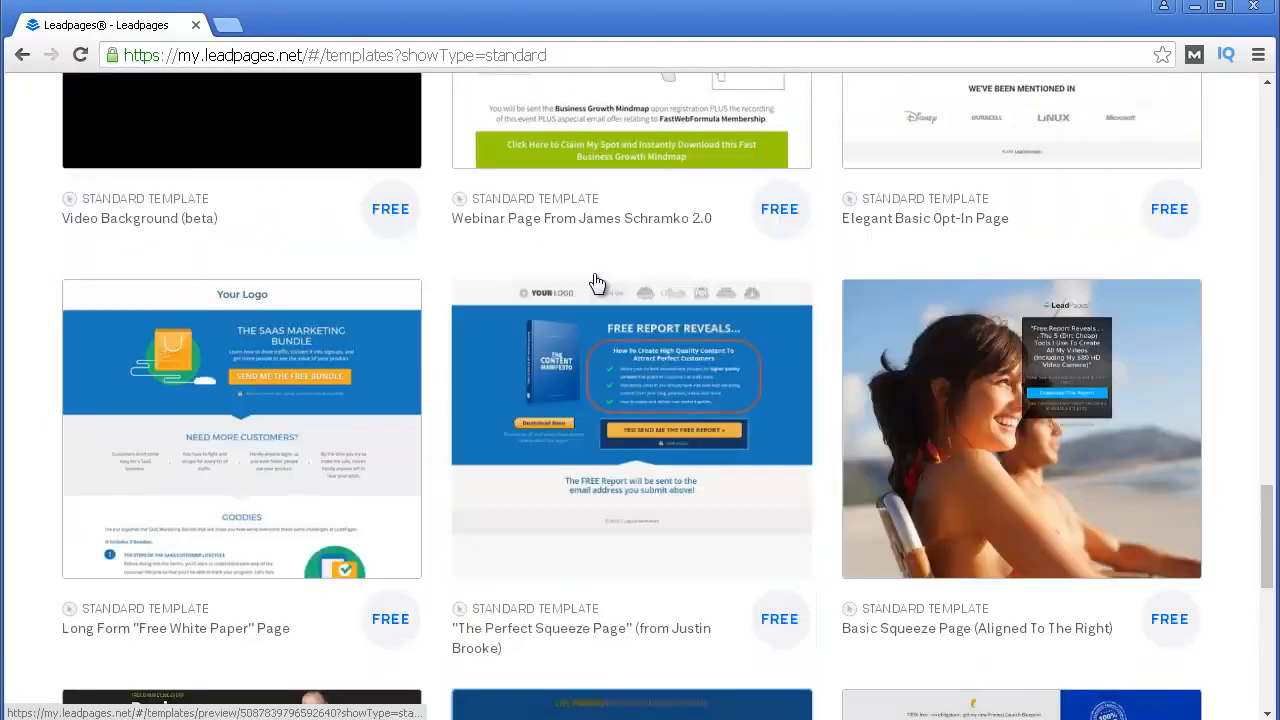
scroll(656, 226, "up", 15)
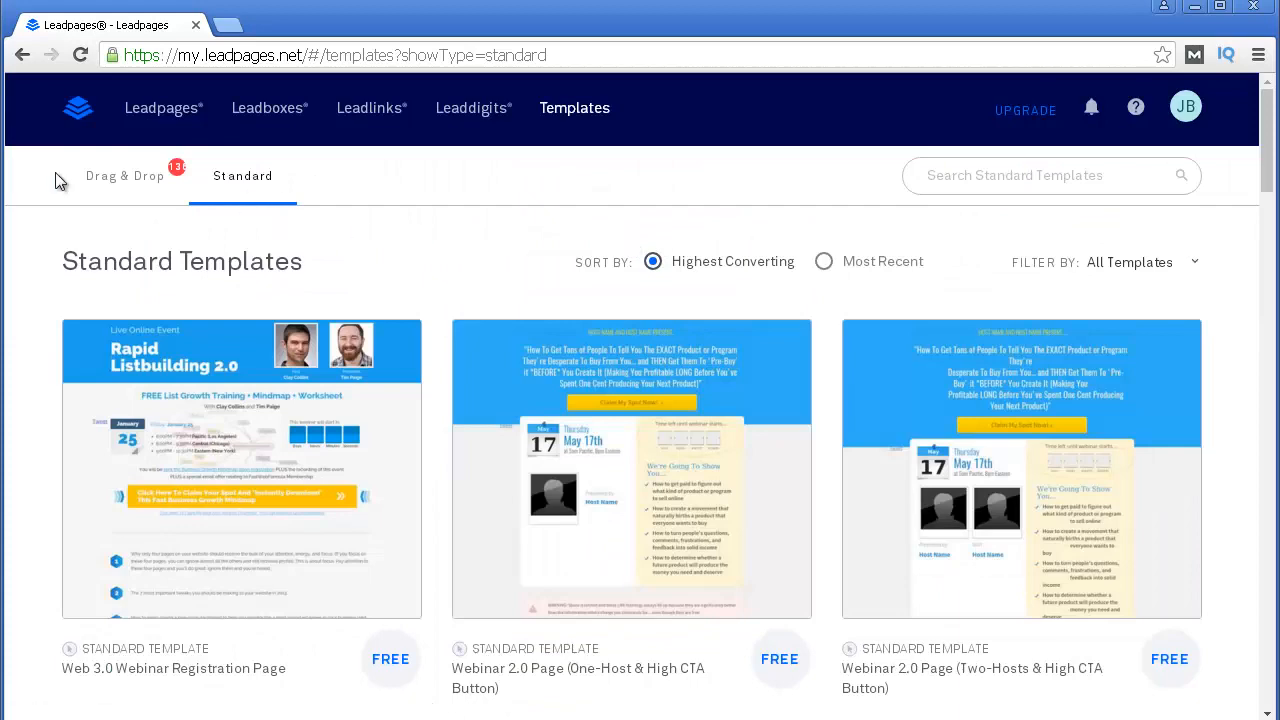
- Return to the Drag & Drop templates and open the preview of the Super Basic Squeeze Page template
left_click(122, 176)
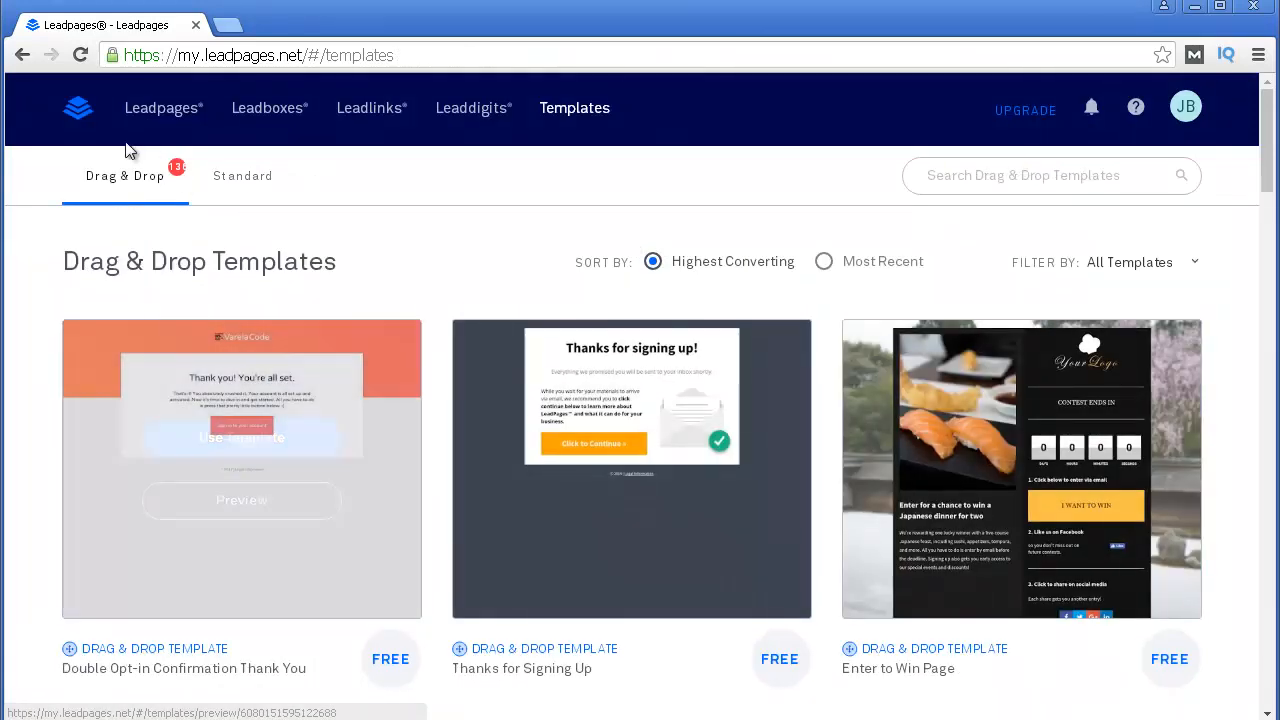
scroll(355, 246, "down", 1)
scroll(360, 244, "down", 7)
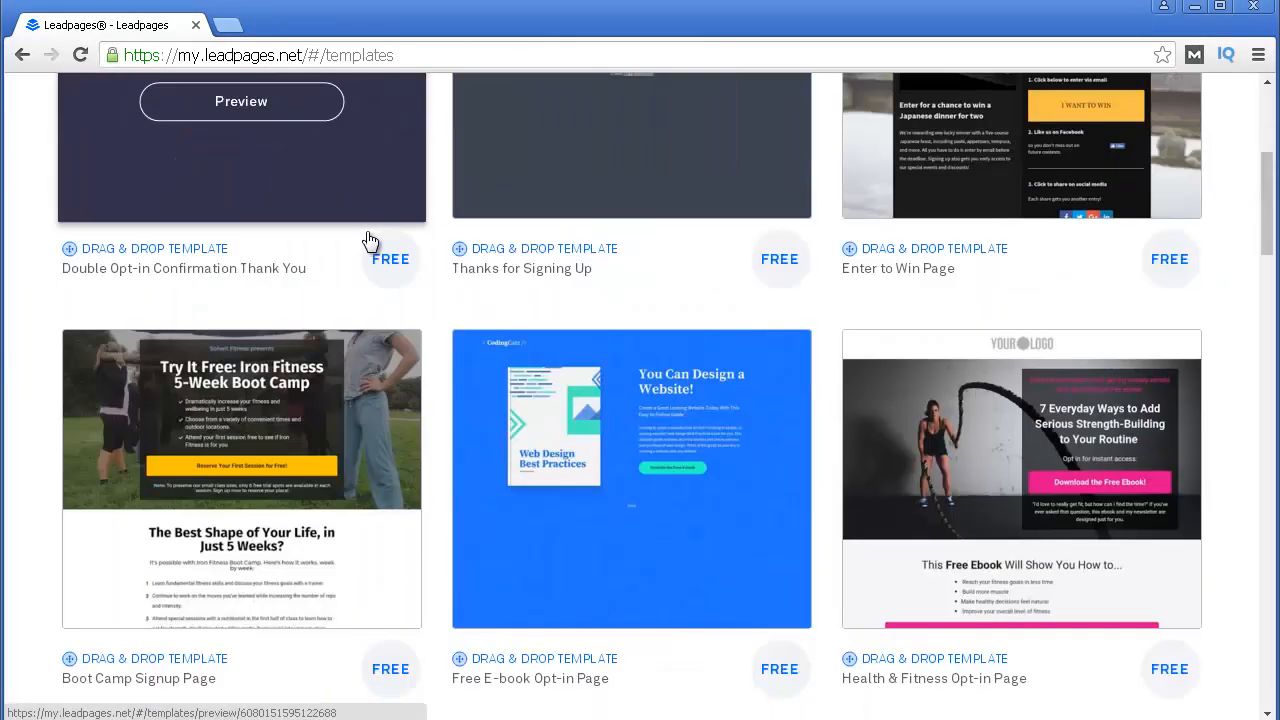
scroll(368, 240, "down", 3)
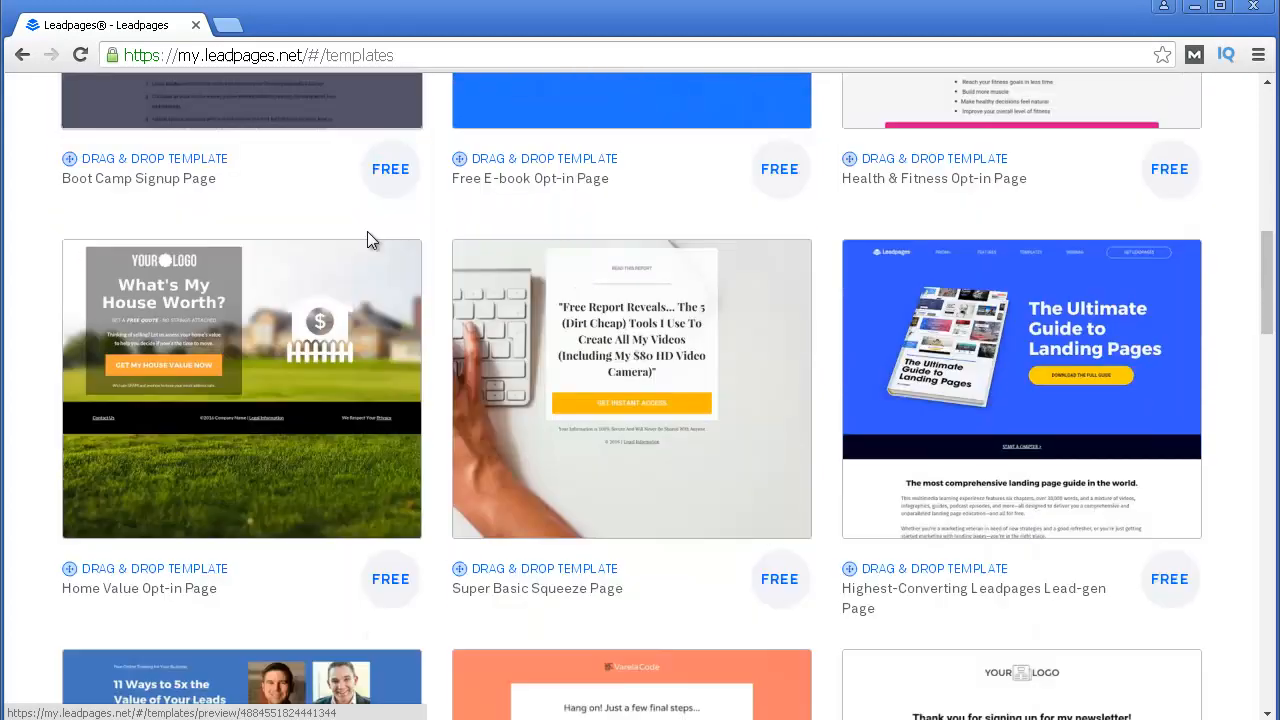
scroll(368, 240, "up", 1)
scroll(367, 235, "up", 1)
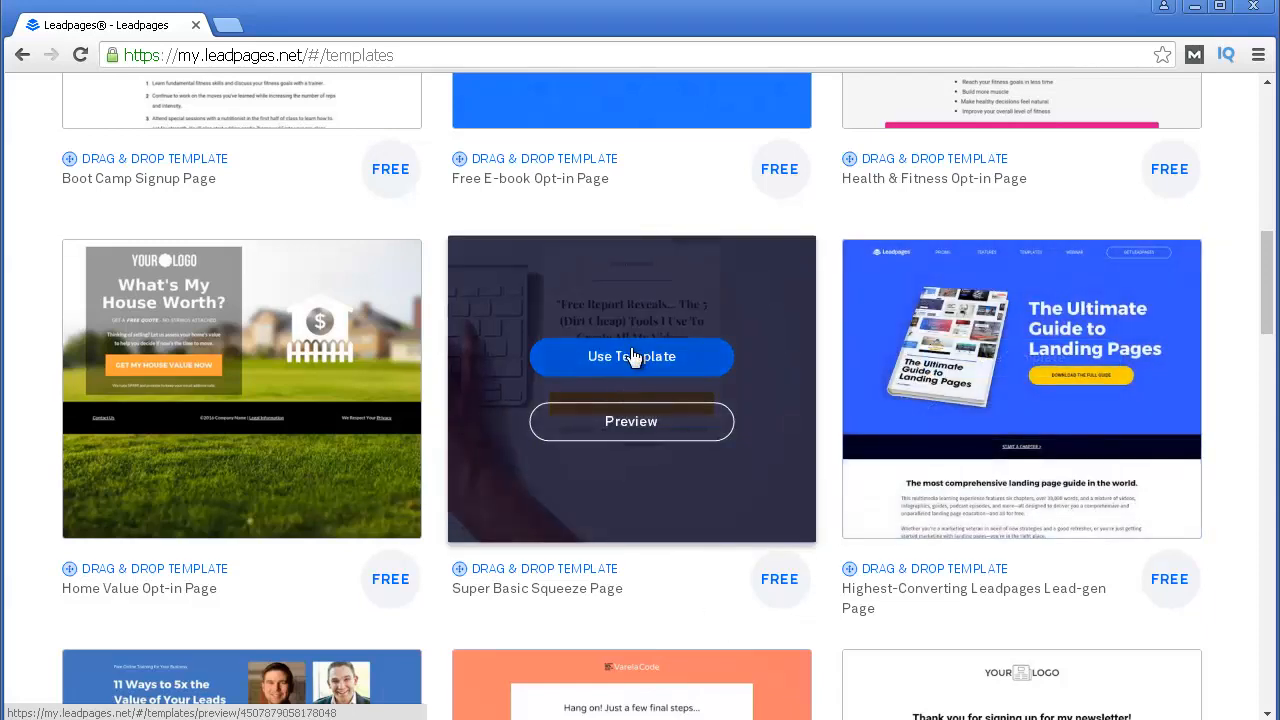
left_click(676, 440)
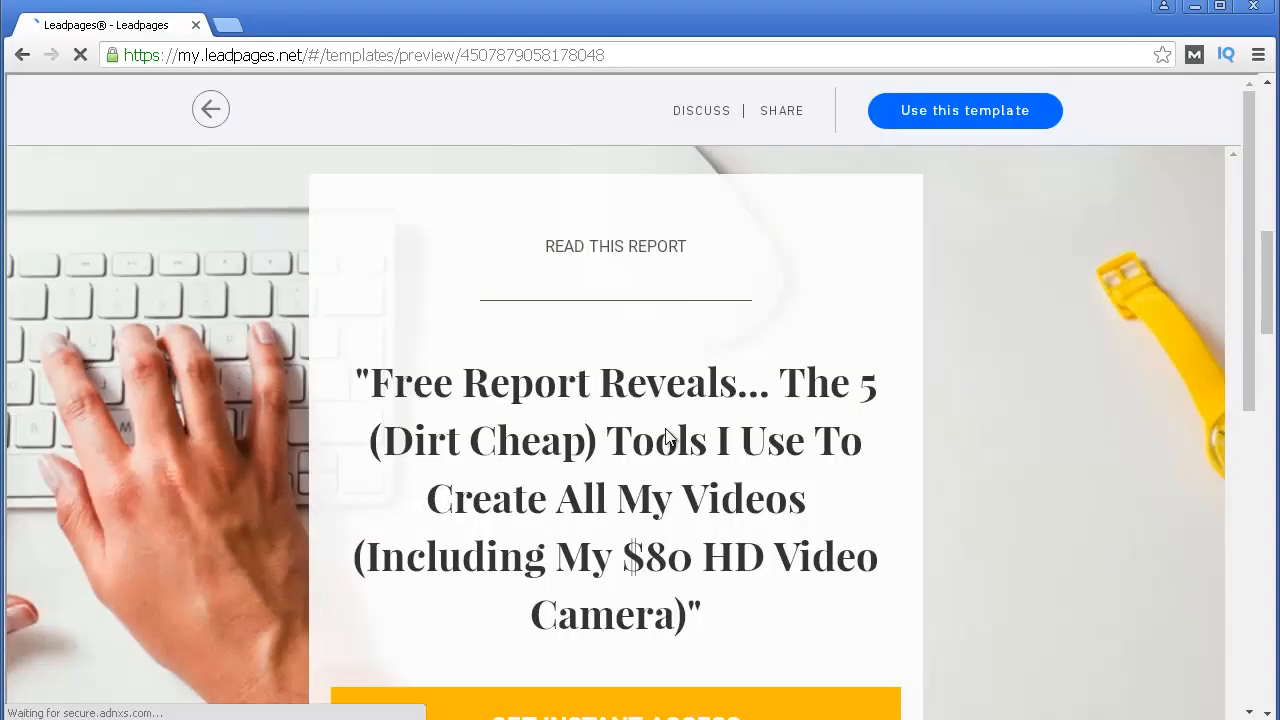
- Examine the template preview from its headline down to the call-to-action button and the footer
scroll(665, 428, "down", 3)
scroll(665, 428, "down", 2)
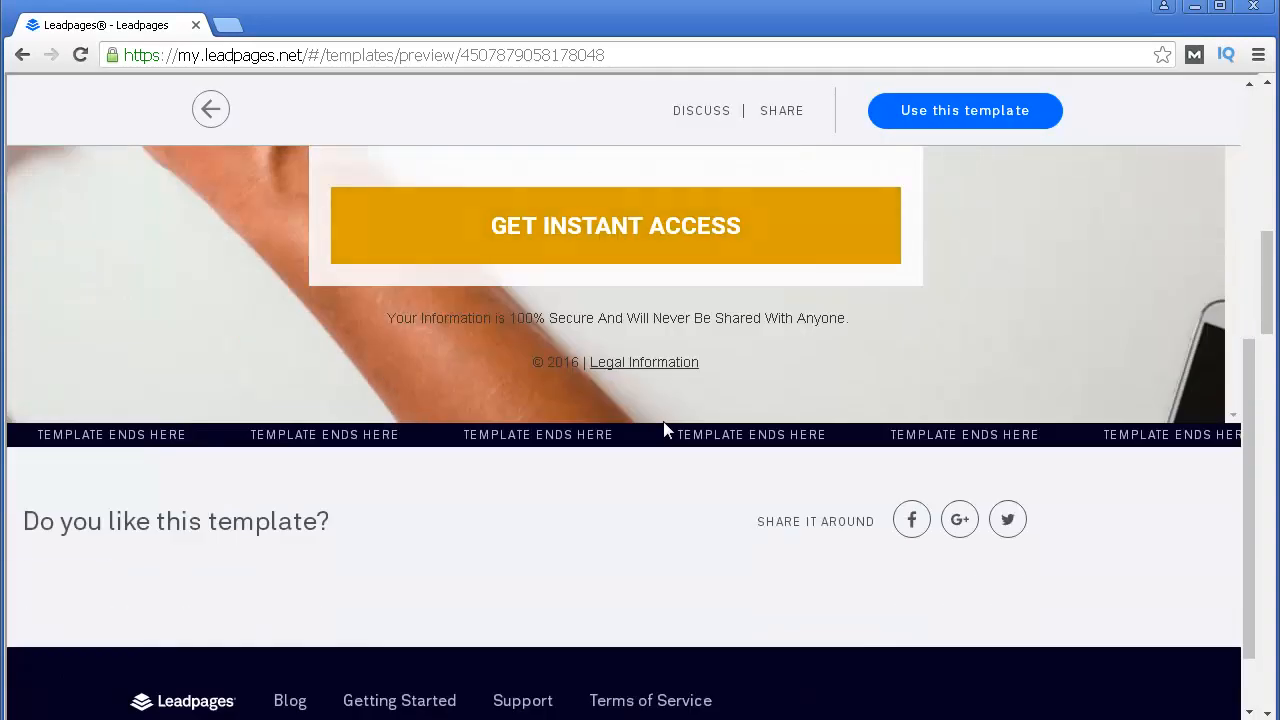
scroll(666, 425, "up", 5)
scroll(585, 325, "down", 4)
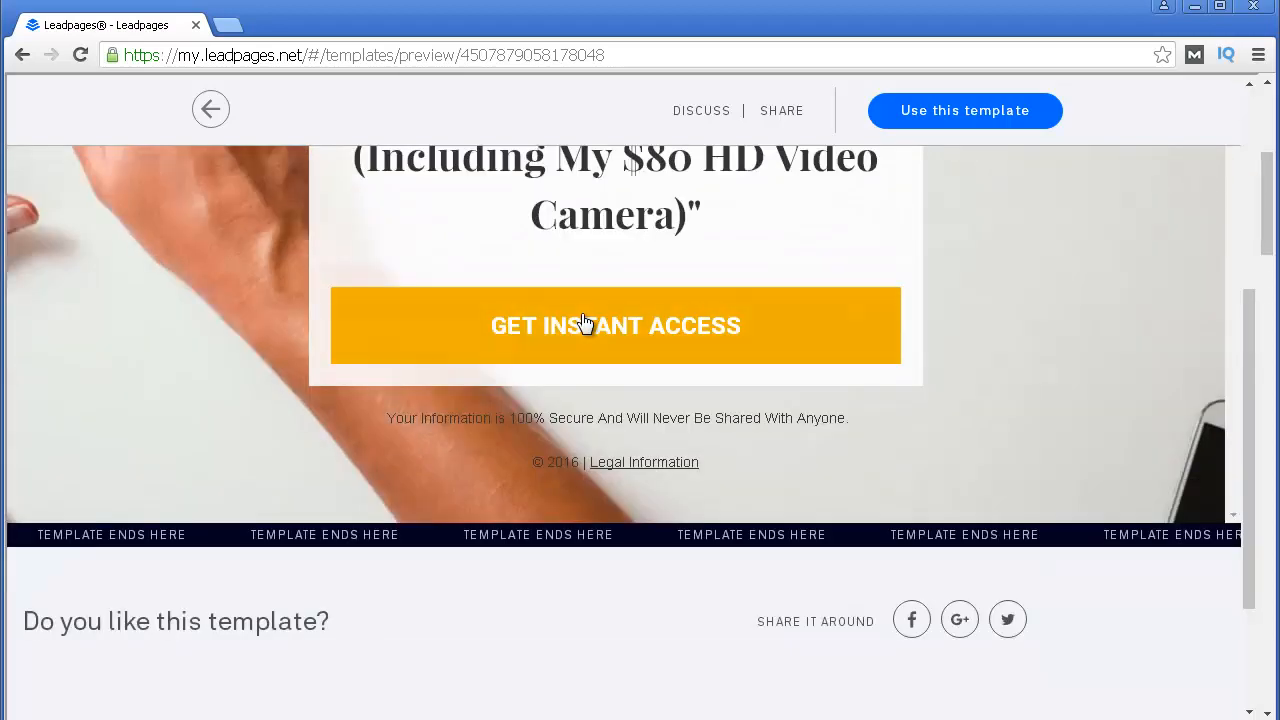
scroll(585, 320, "down", 2)
scroll(580, 310, "up", 6)
scroll(560, 270, "down", 2)
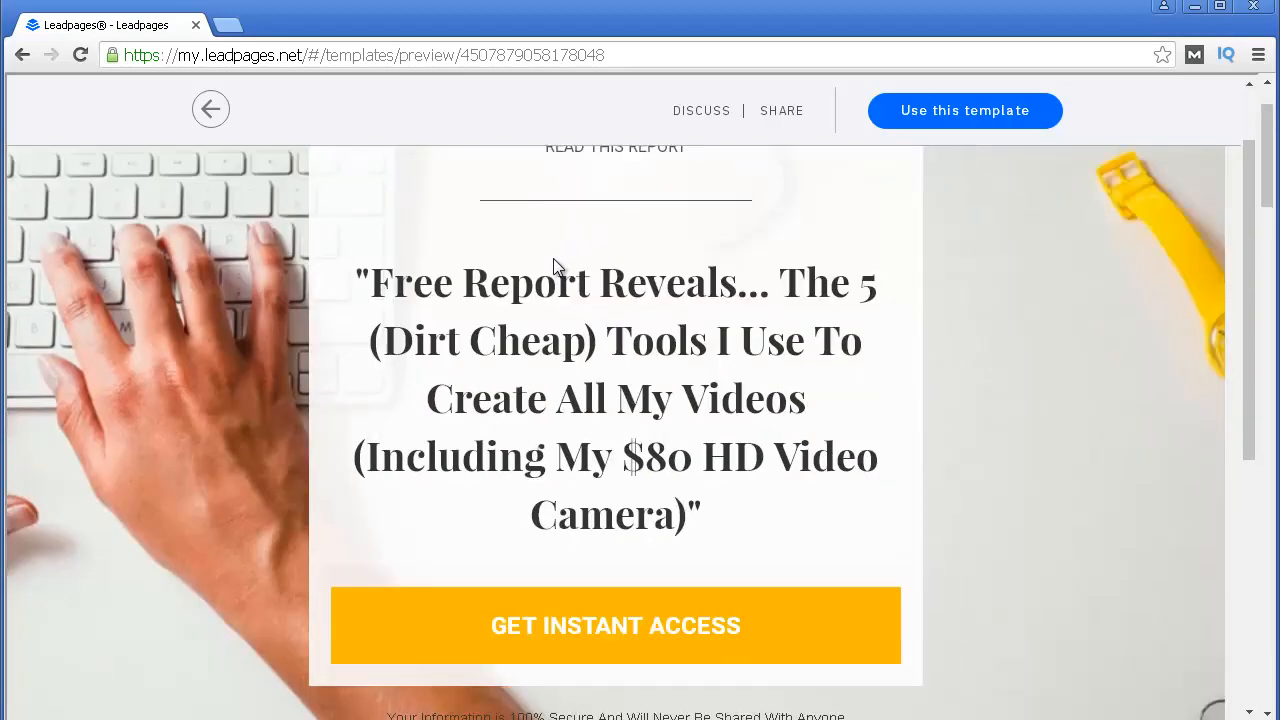
scroll(600, 476, "up", 1)
scroll(597, 478, "up", 1)
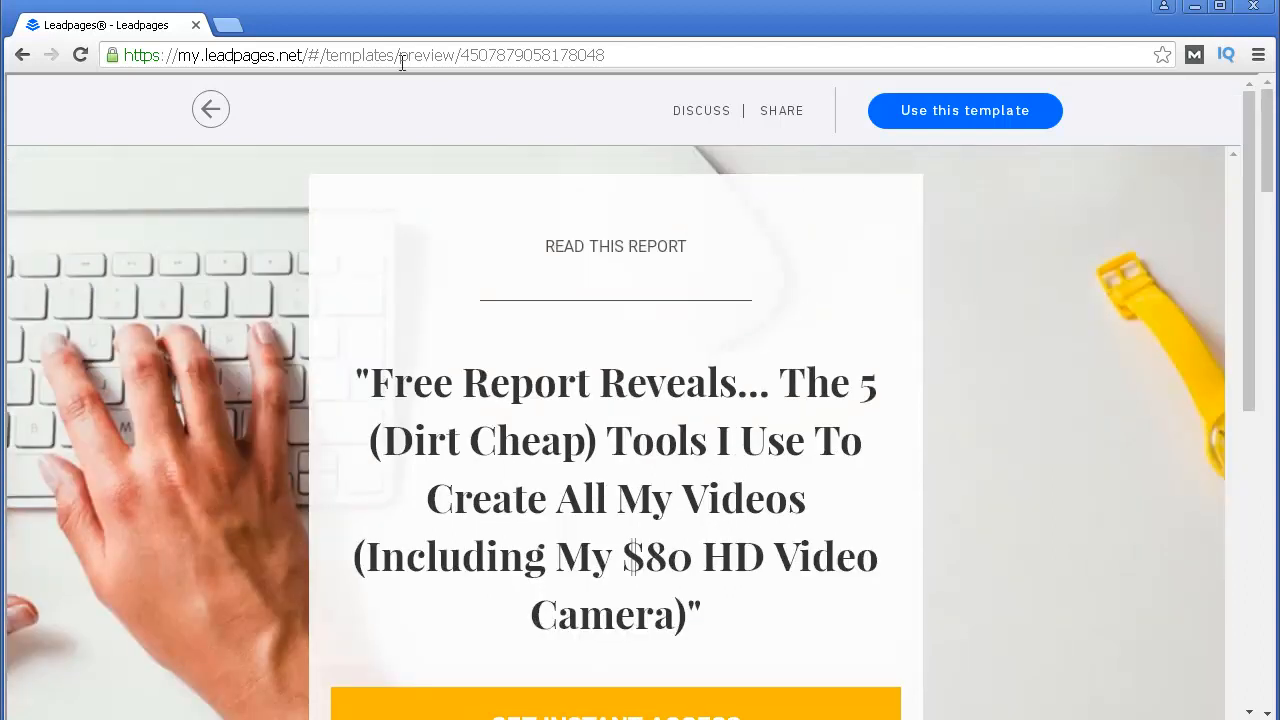
- Use the previewed template for a new page named testoneonone and start building it in the page builder
left_click(940, 117)
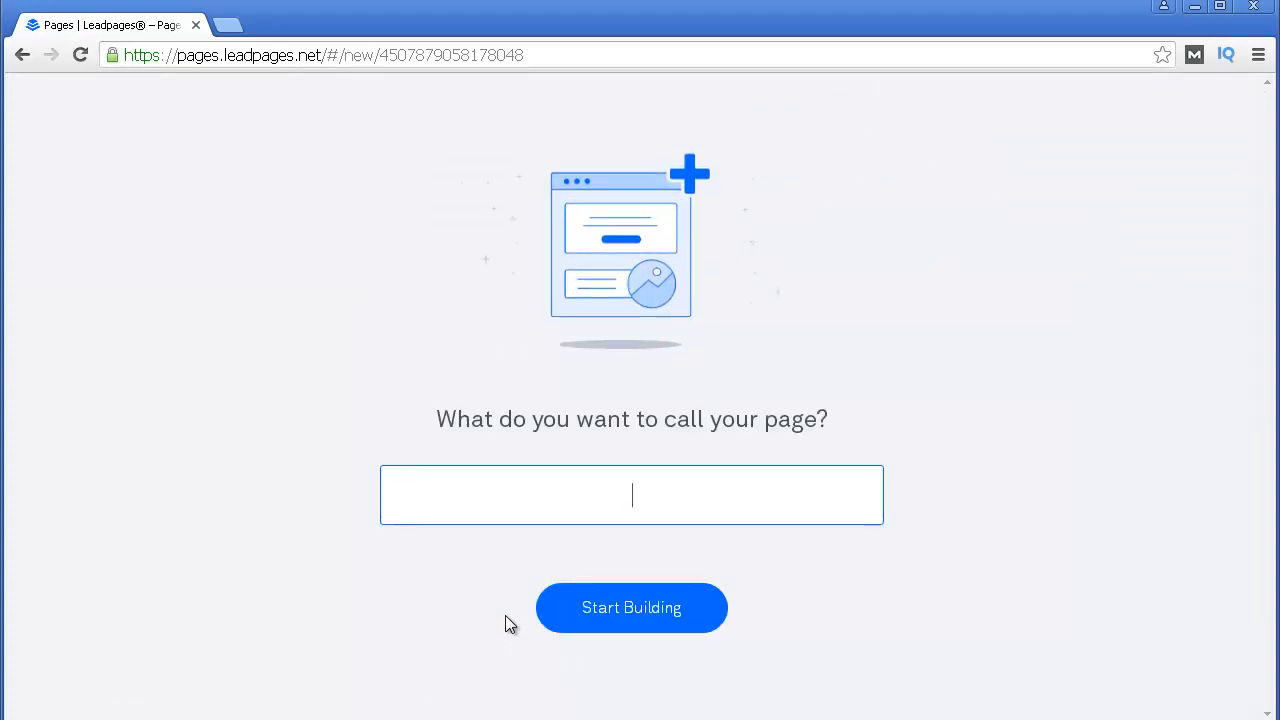
type("testoneo")
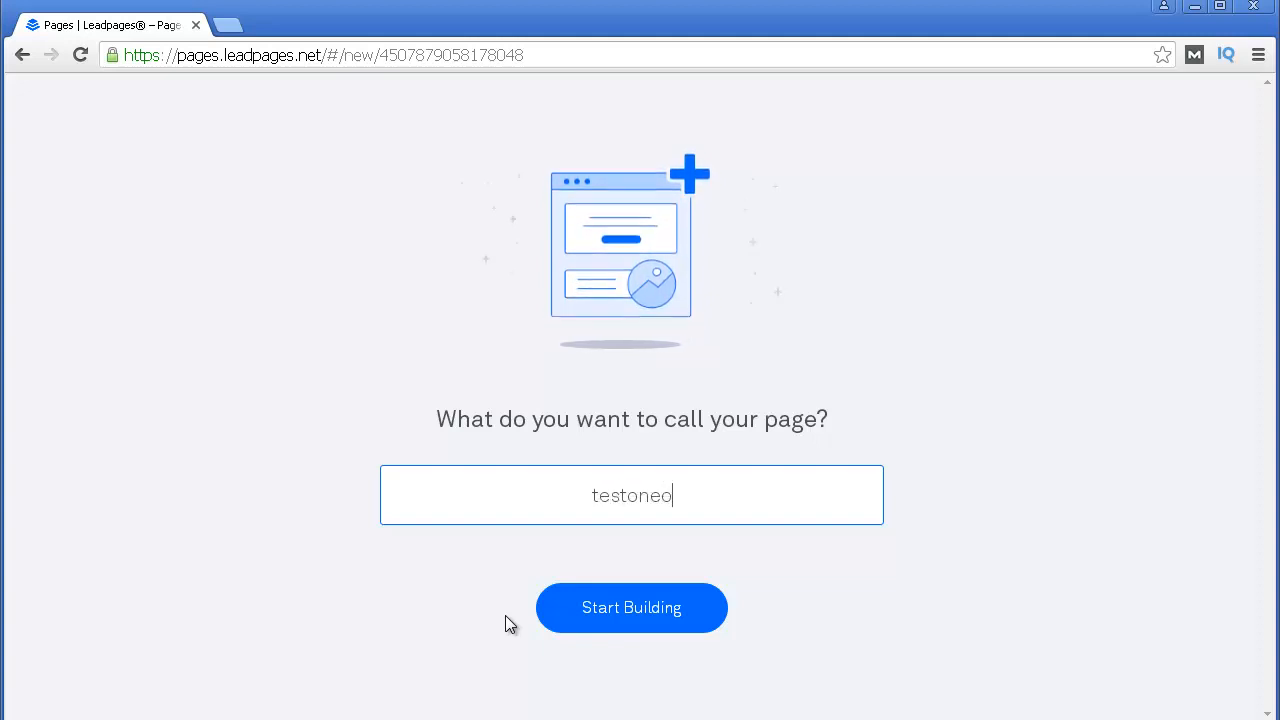
type("none")
left_click(678, 610)
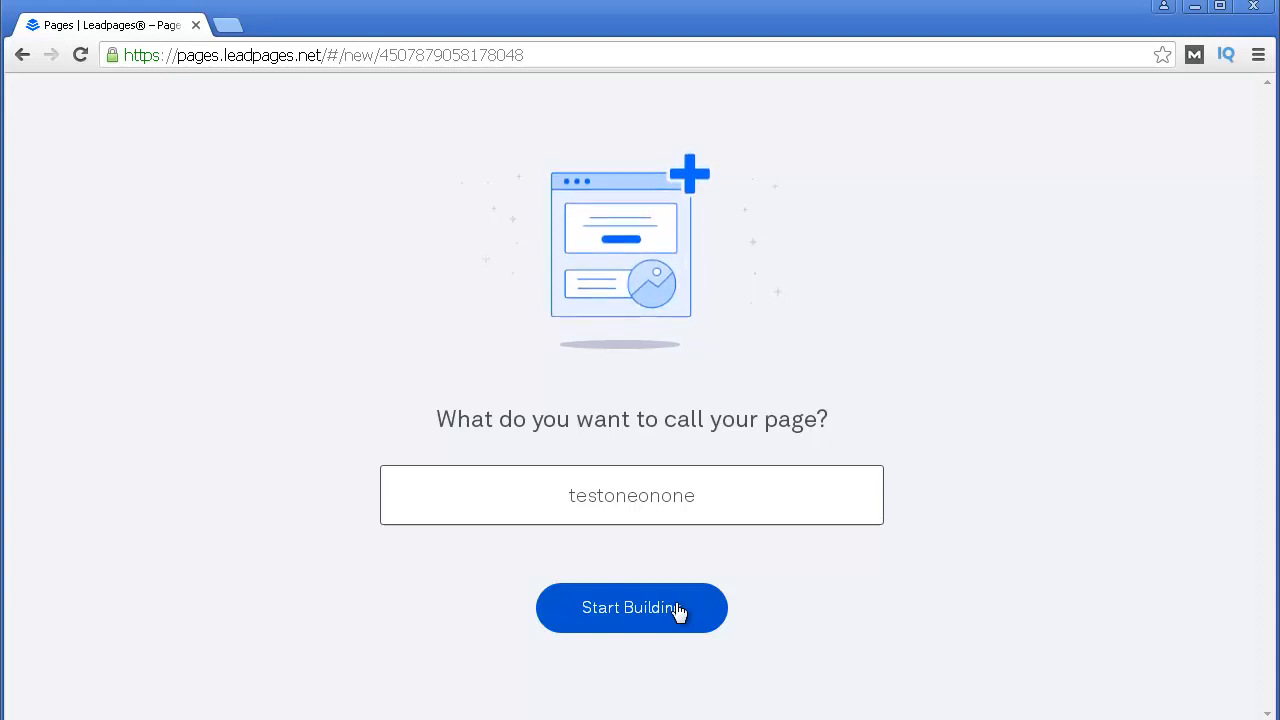
left_click(678, 608)
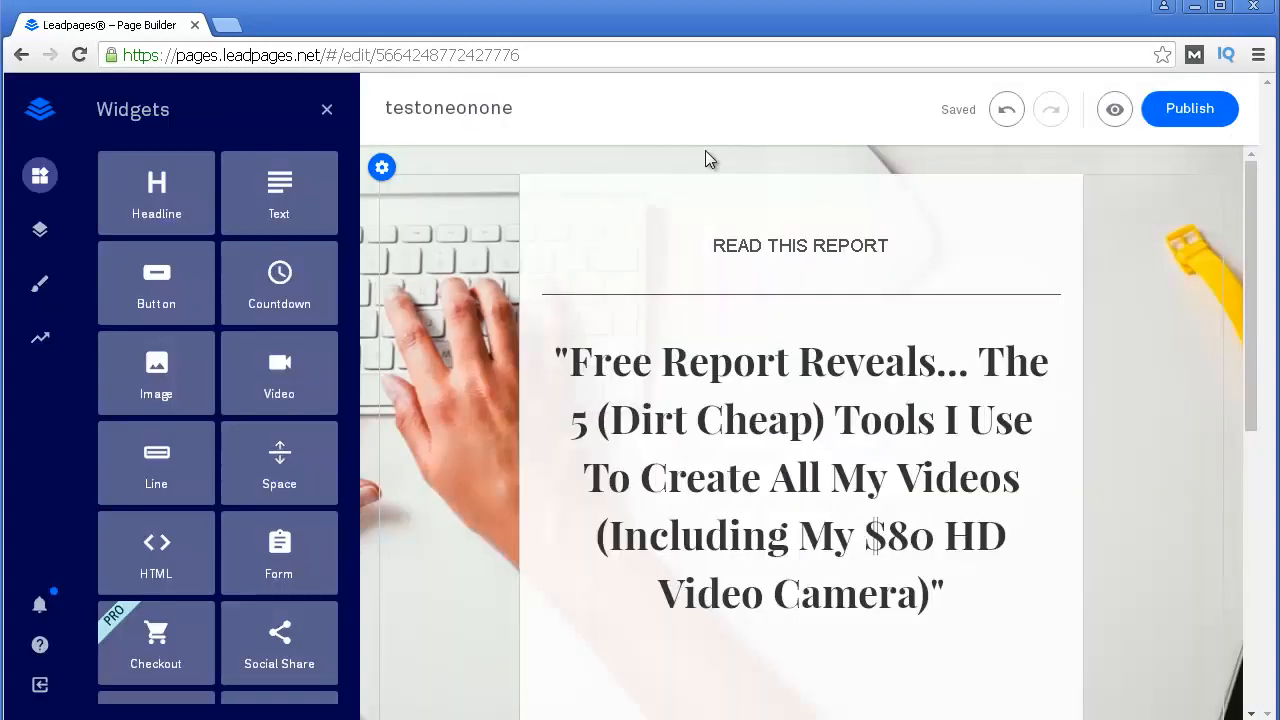
scroll(690, 163, "down", 6)
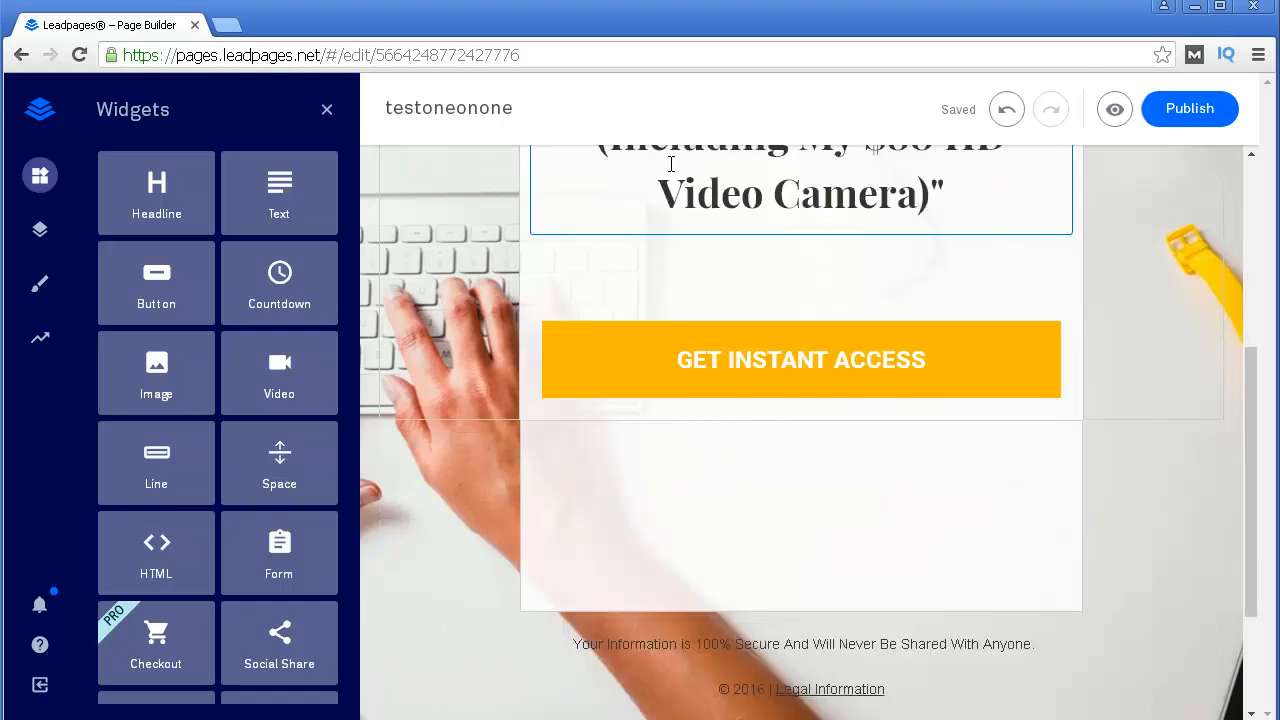
scroll(665, 175, "up", 6)
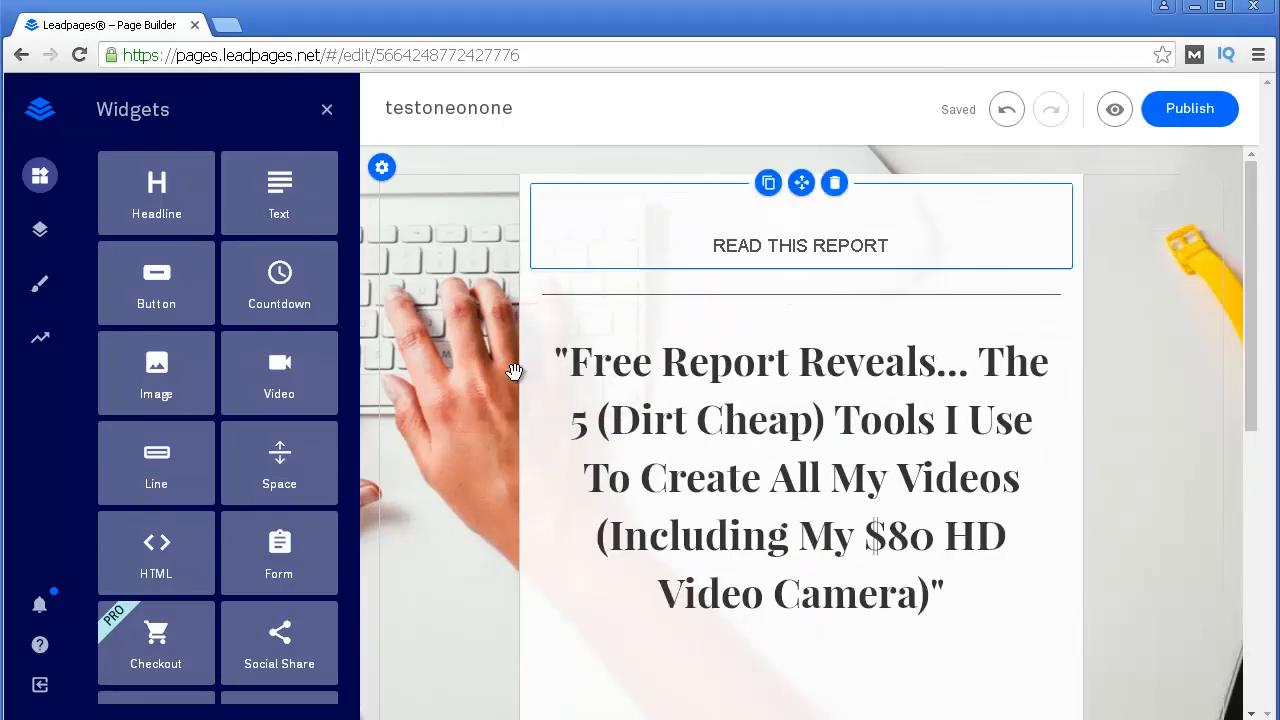
- Look over the new page in the builder, from the report line and headline down to the call-to-action button
scroll(669, 191, "down", 1)
scroll(670, 191, "up", 1)
scroll(668, 191, "down", 1)
scroll(700, 220, "up", 1)
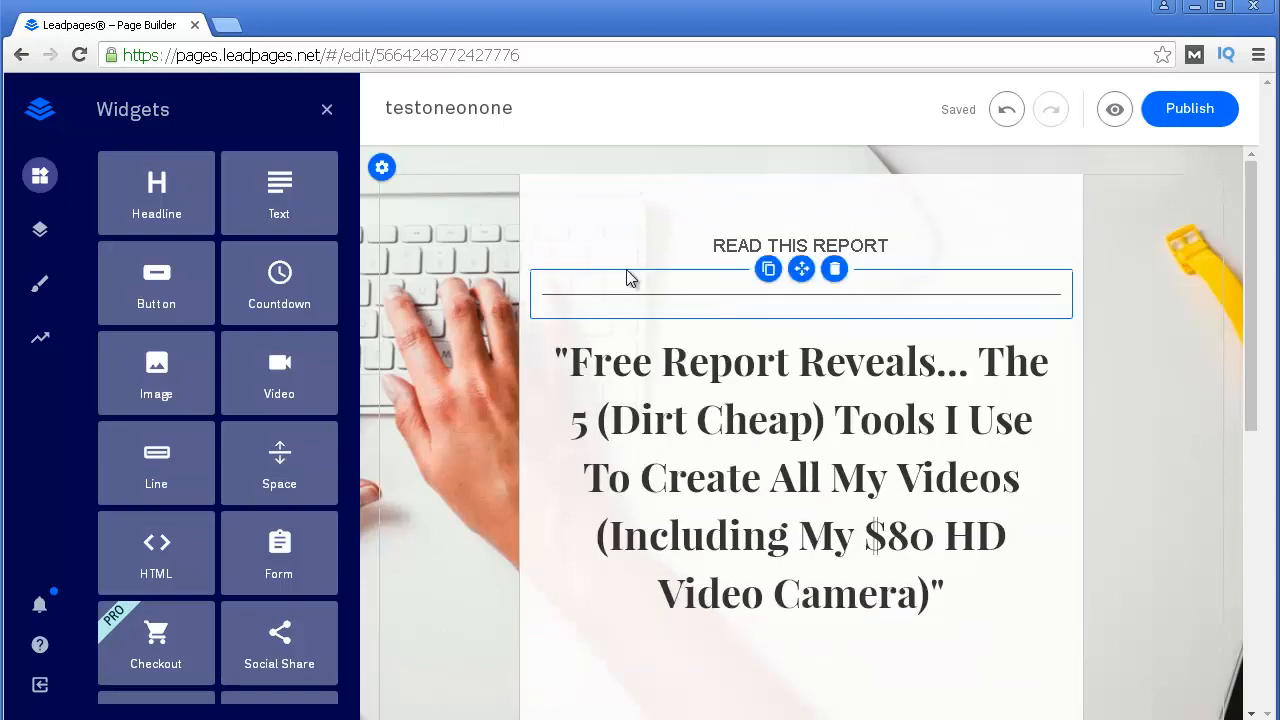
scroll(643, 207, "down", 2)
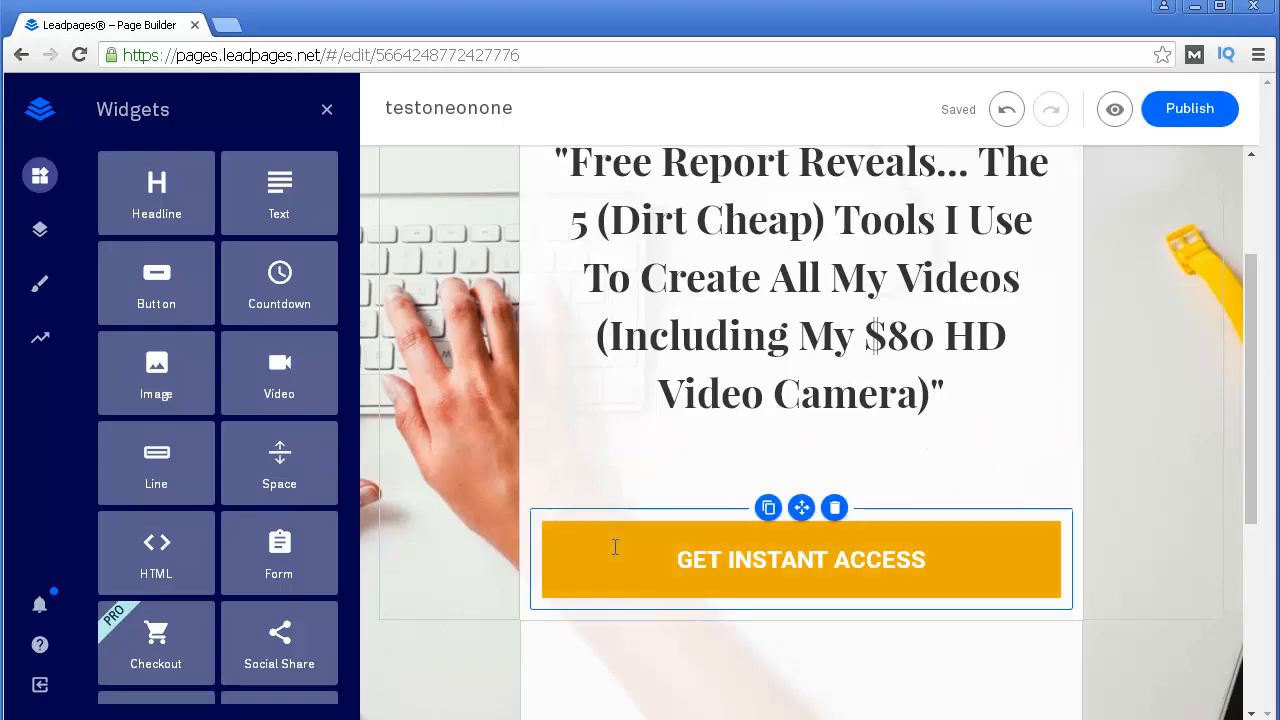
scroll(610, 590, "down", 1)
scroll(690, 600, "up", 3)
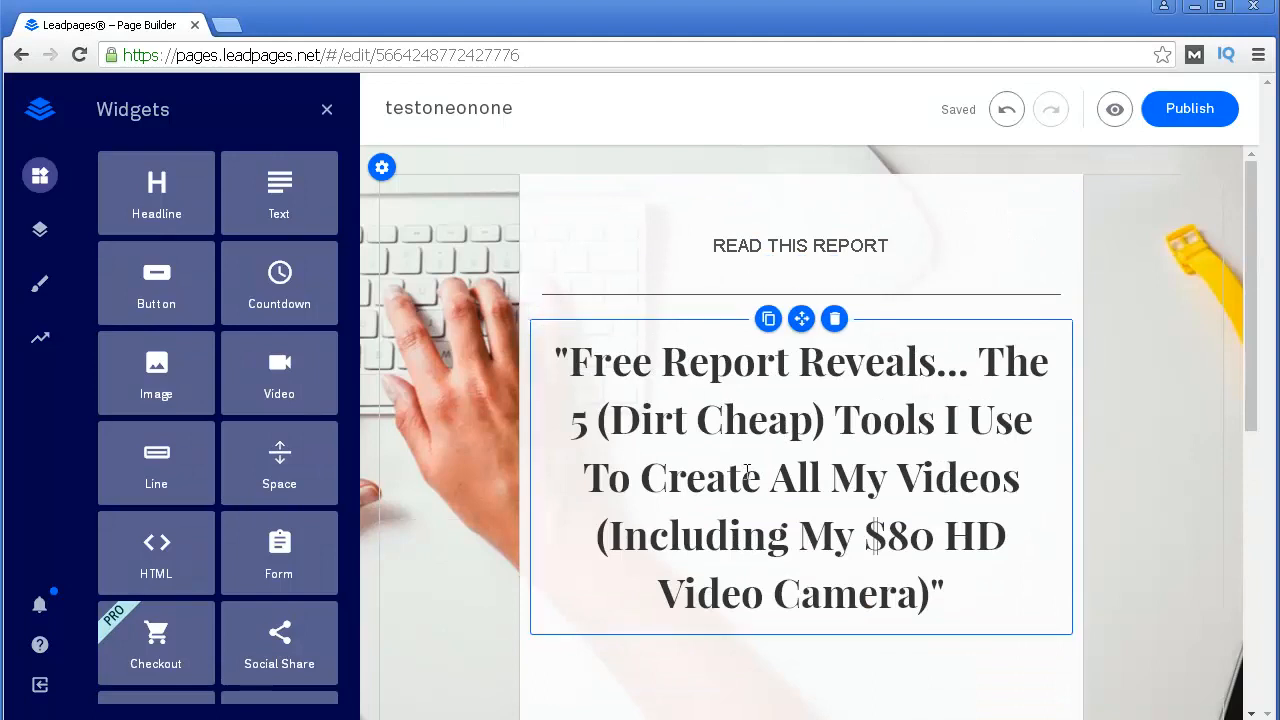
- Cut the page's main headline down to "Free Report:" and remove its opening quotation mark
left_click(737, 470)
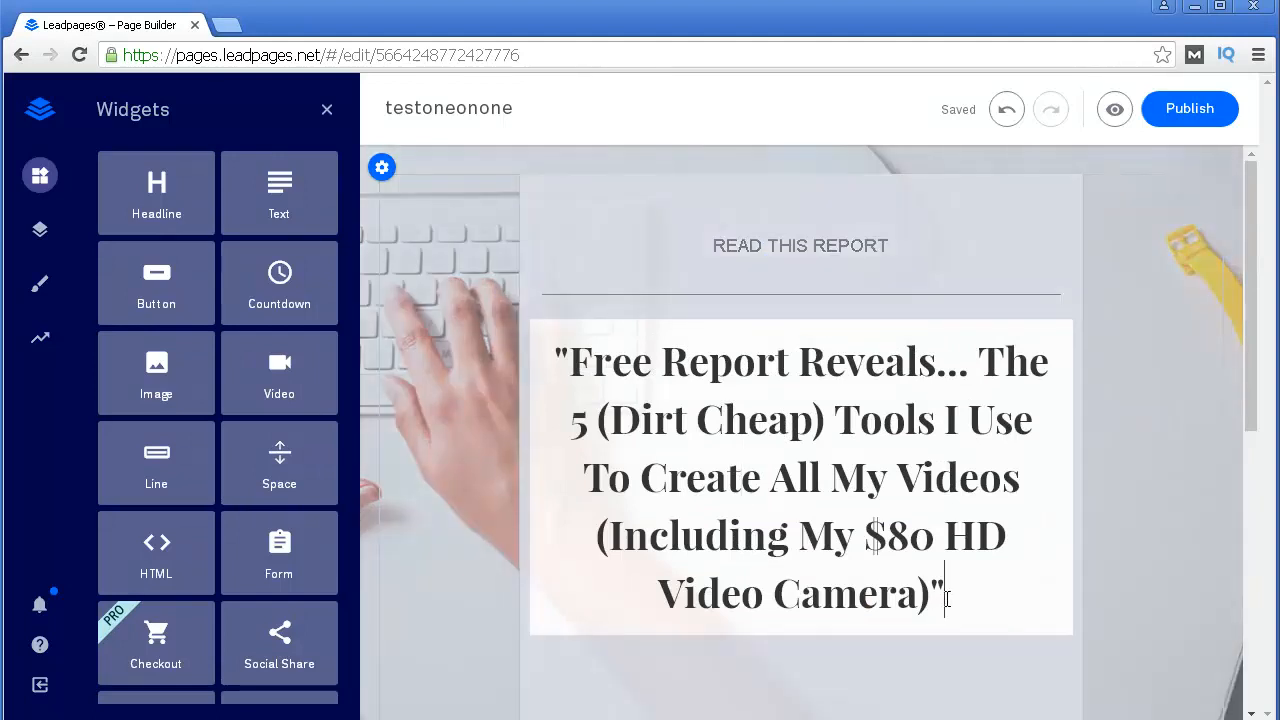
left_click_drag(947, 598, 800, 362)
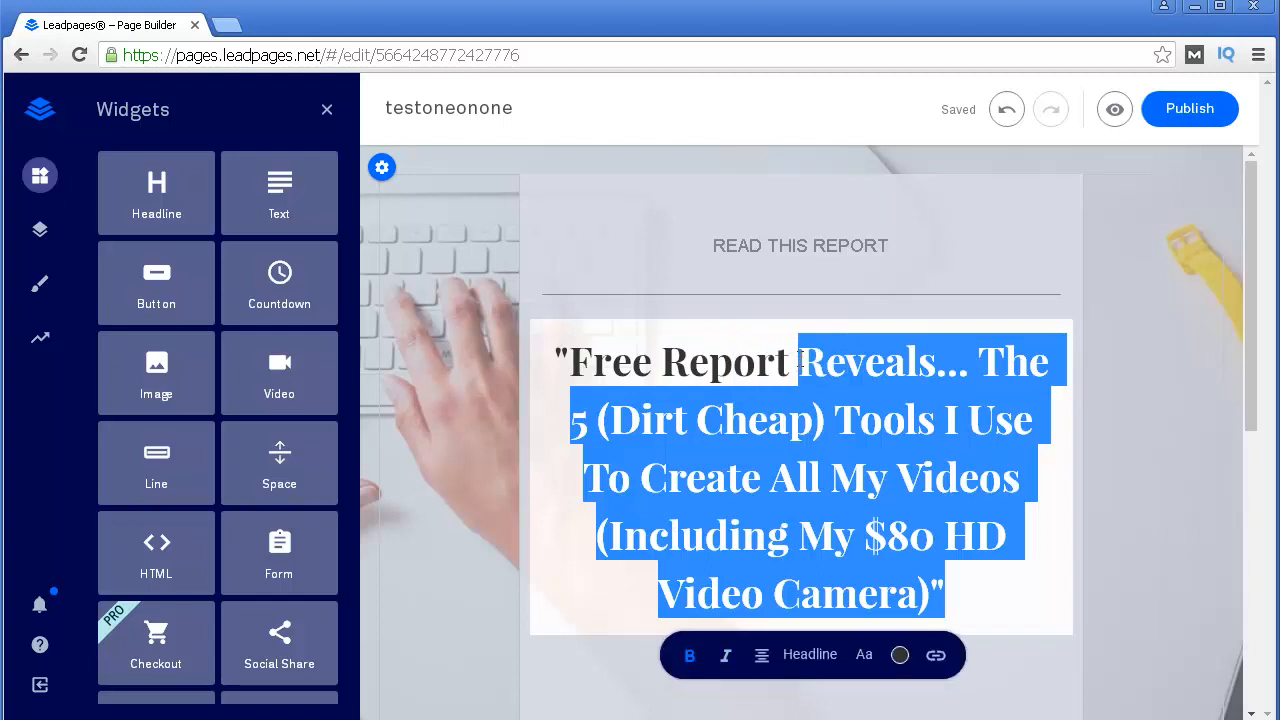
key("BackSpace")
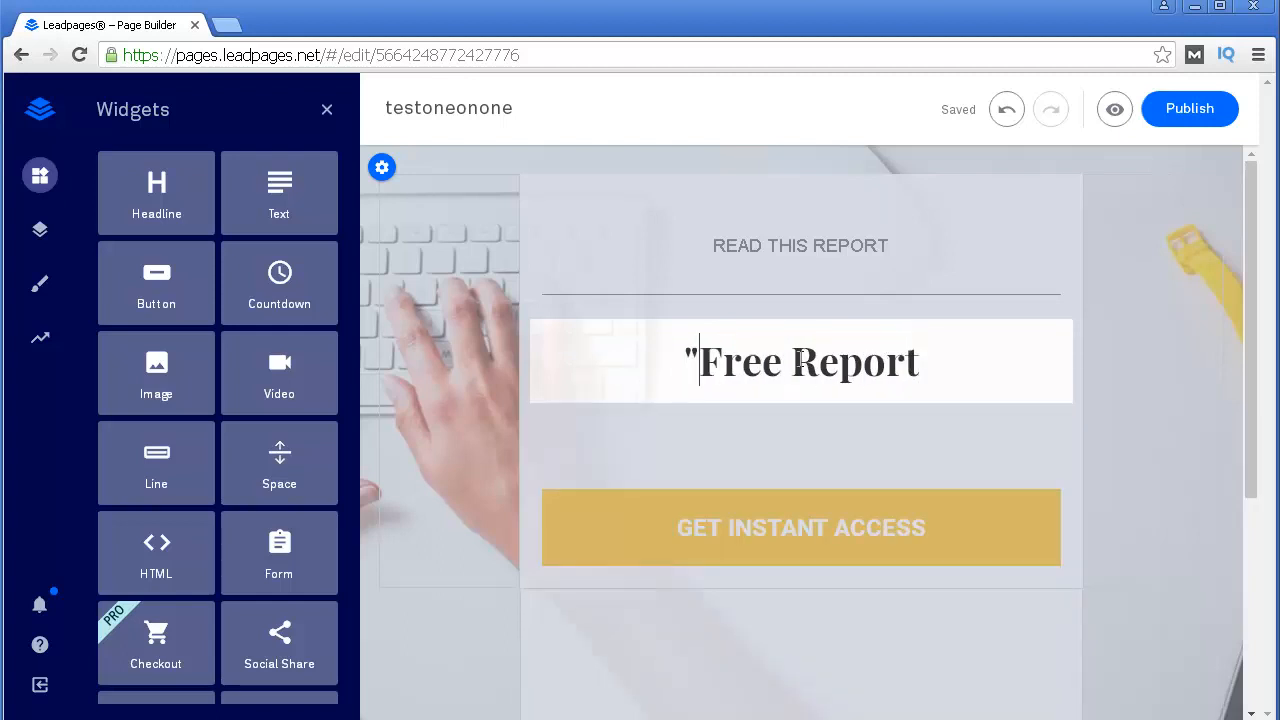
key("BackSpace")
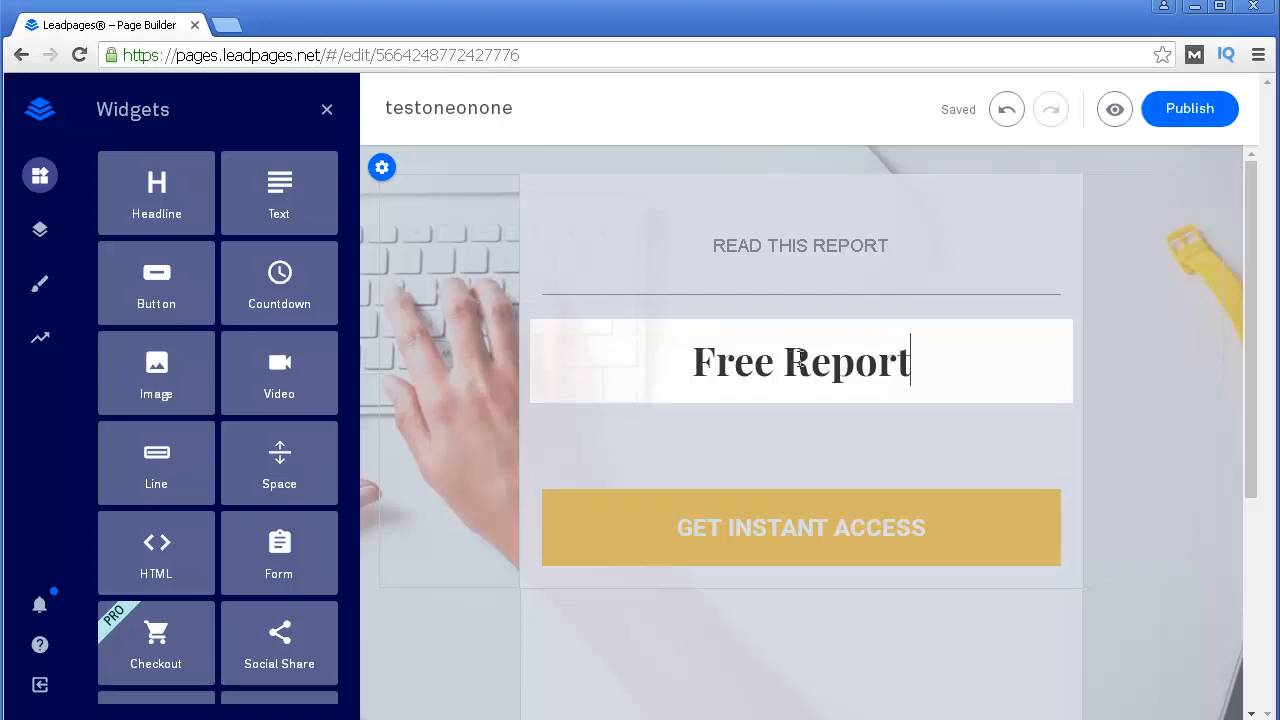
type(": ")
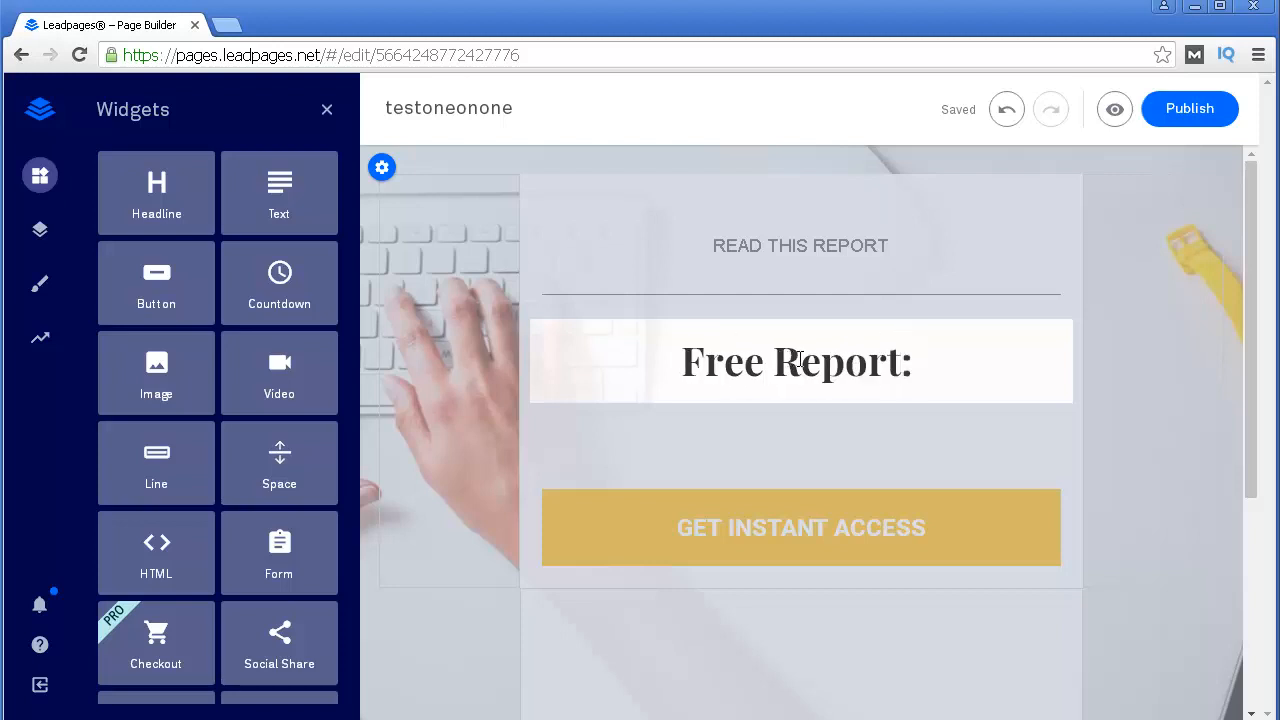
- Complete the headline after the colon with "Learn 5 Mouth Watering Ice-Creams Recipes"
type("Leaer")
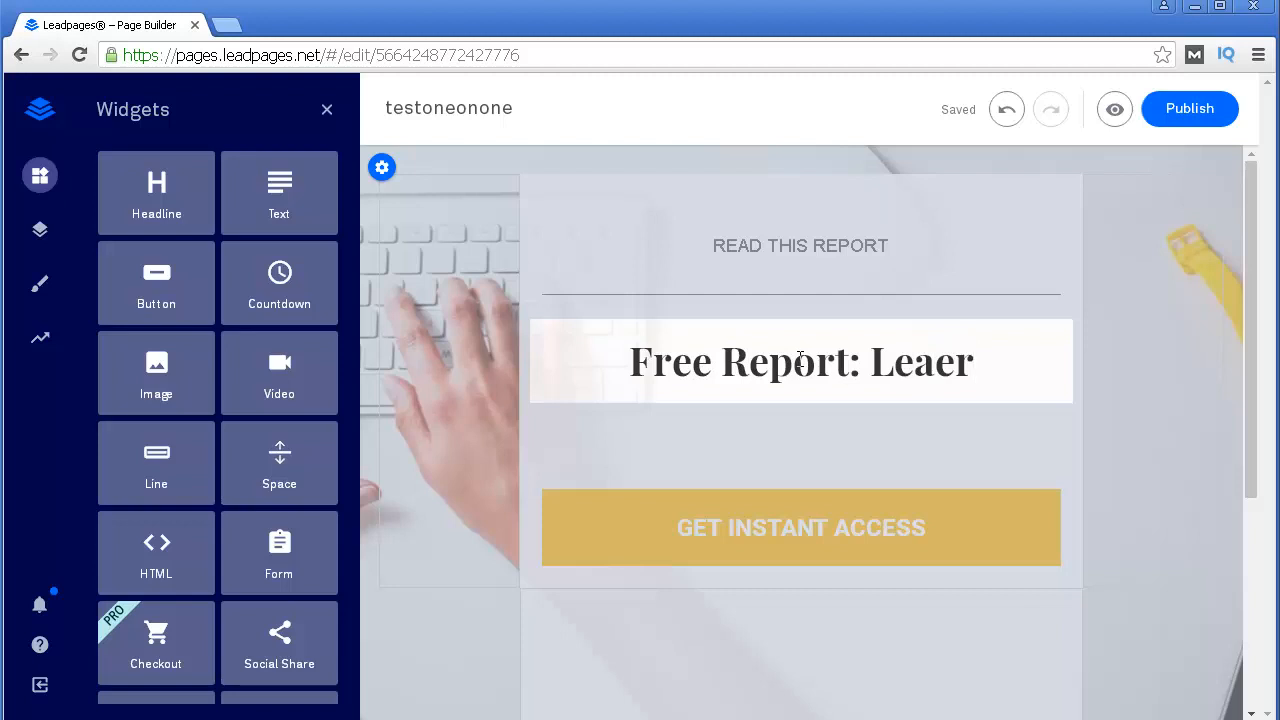
key("BackSpace")
key("BackSpace")
key("BackSpace")
type("arn ")
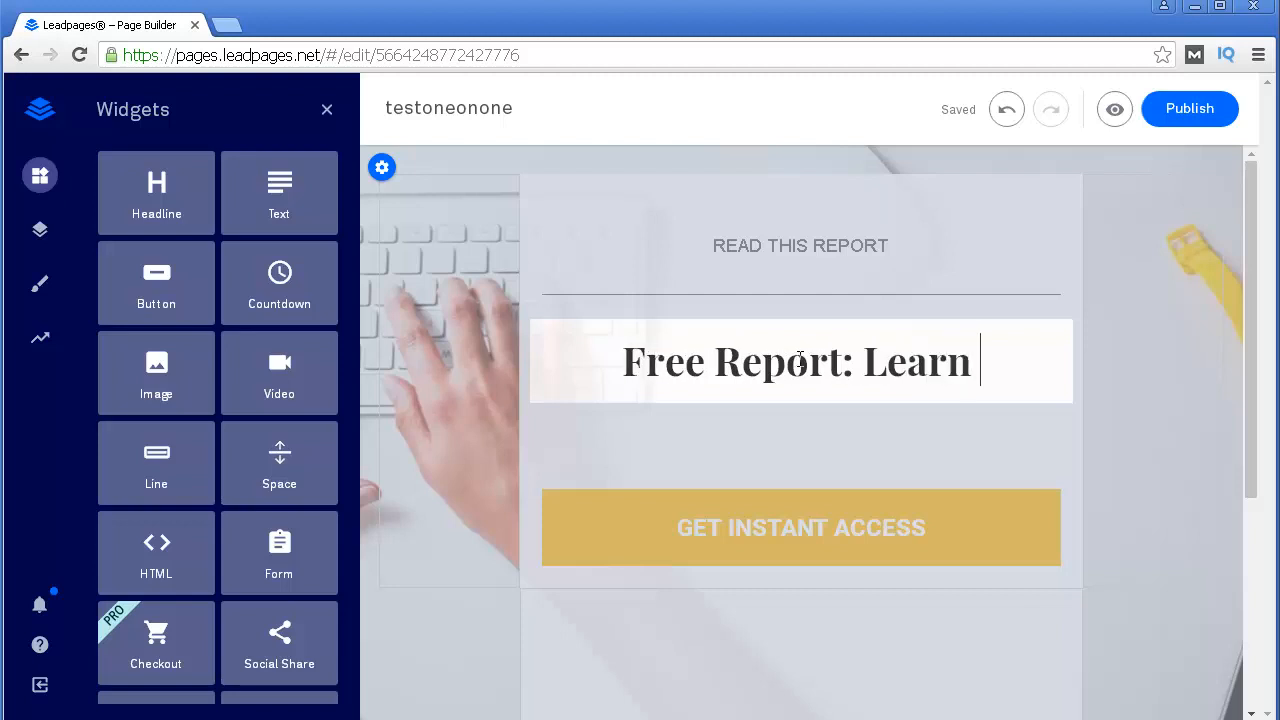
type("5 mou")
key("BackSpace")
key("BackSpace")
key("BackSpace")
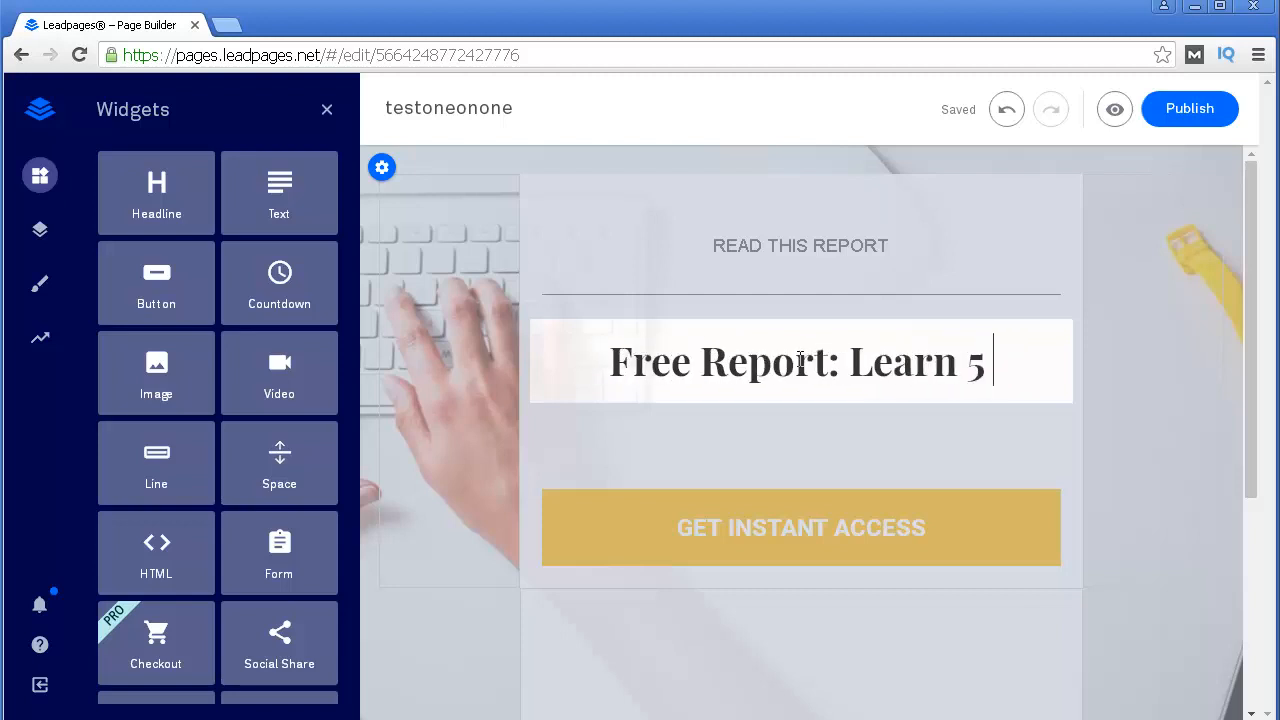
type("Mo")
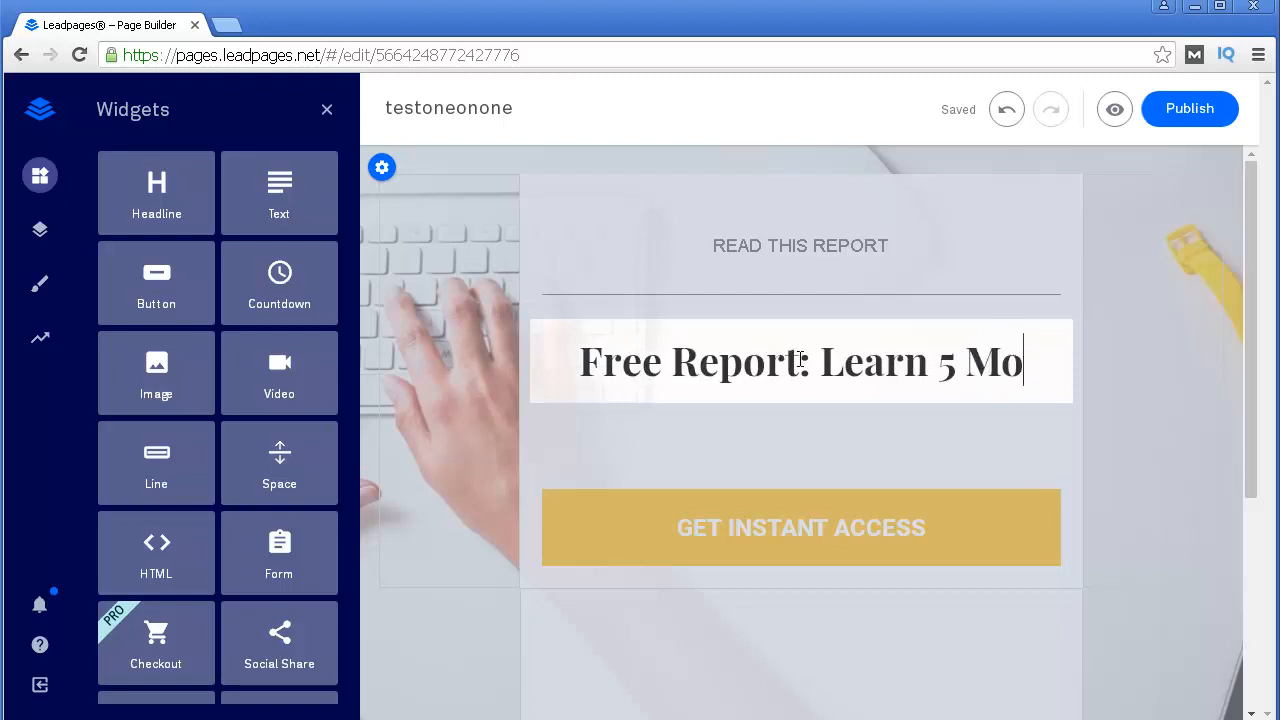
type("uth Watering ")
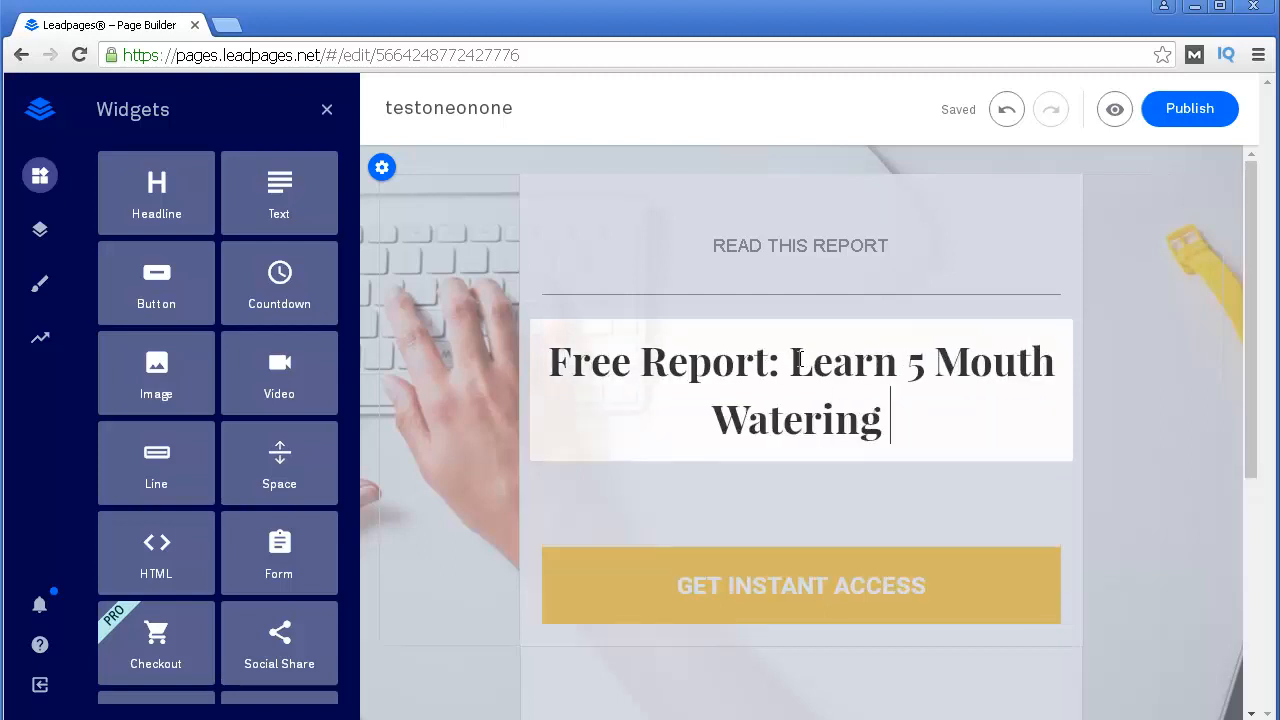
type("Ice")
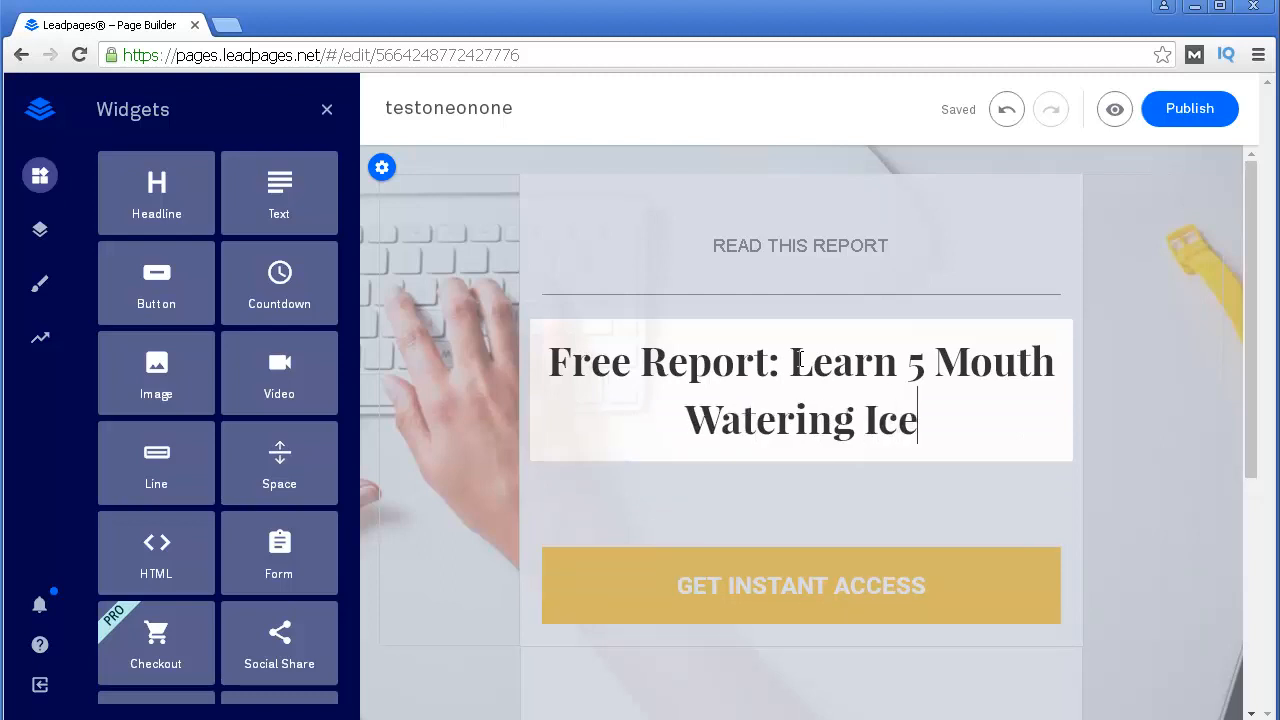
type("-Creams ")
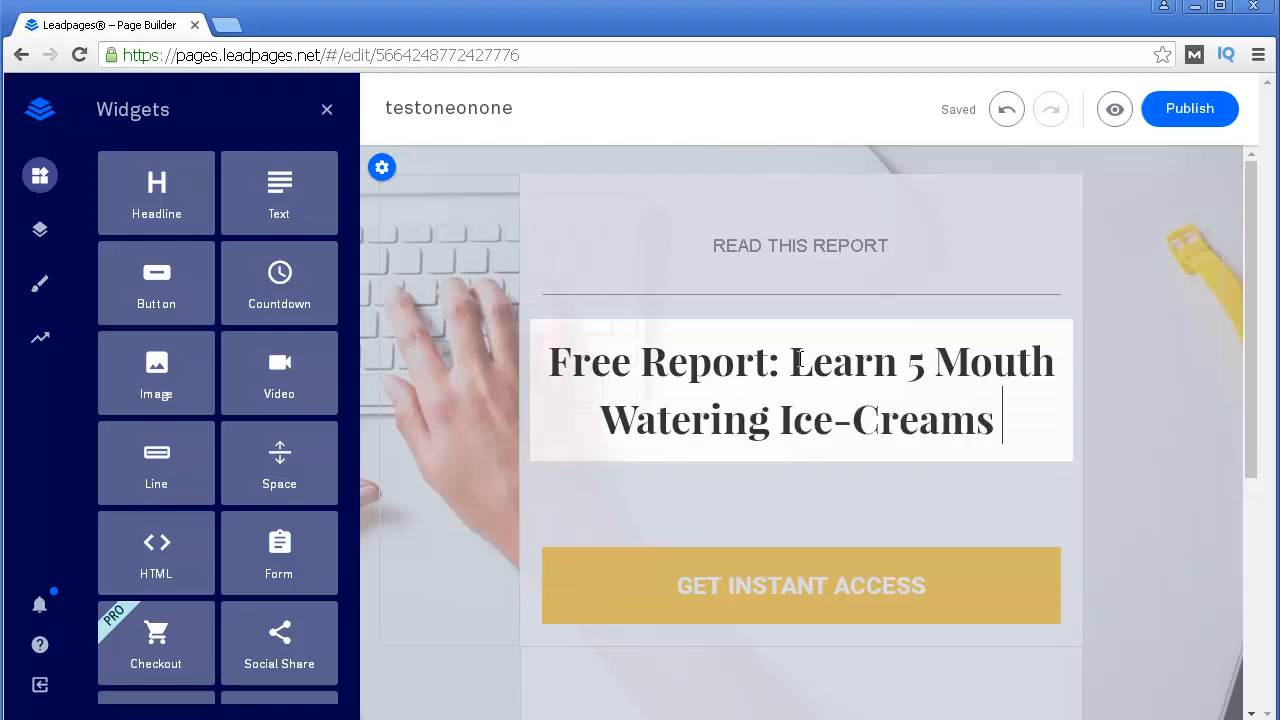
type("Recipes")
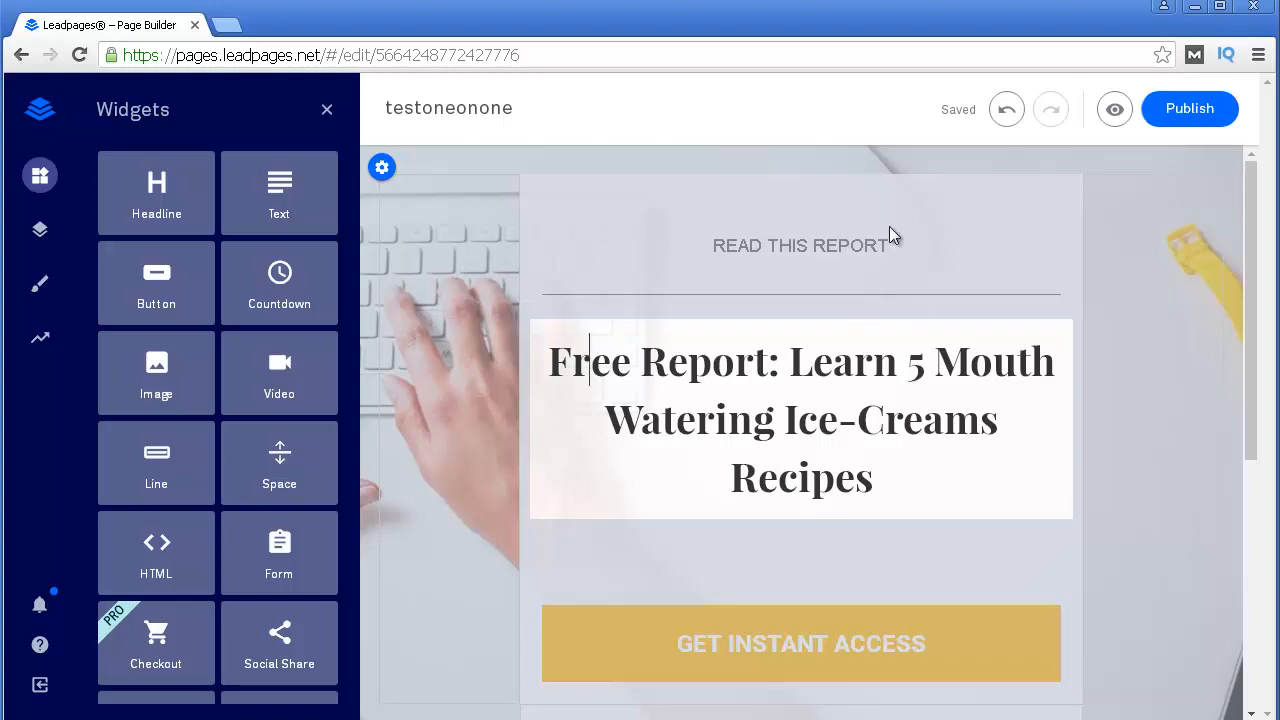
- Select the whole headline, try it without bold and in italics, and restore its bold upright style
scroll(673, 248, "down", 1)
scroll(757, 400, "down", 3)
scroll(1011, 322, "up", 4)
left_click_drag(923, 466, 546, 358)
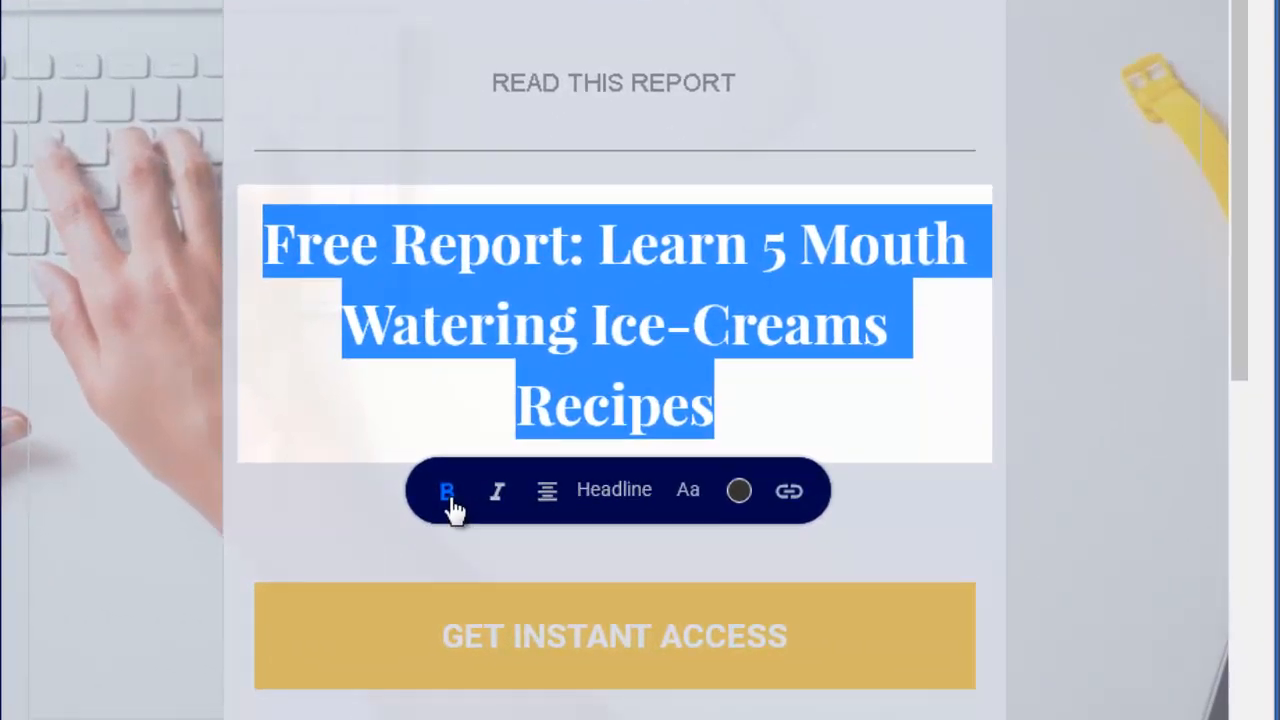
left_click(449, 512)
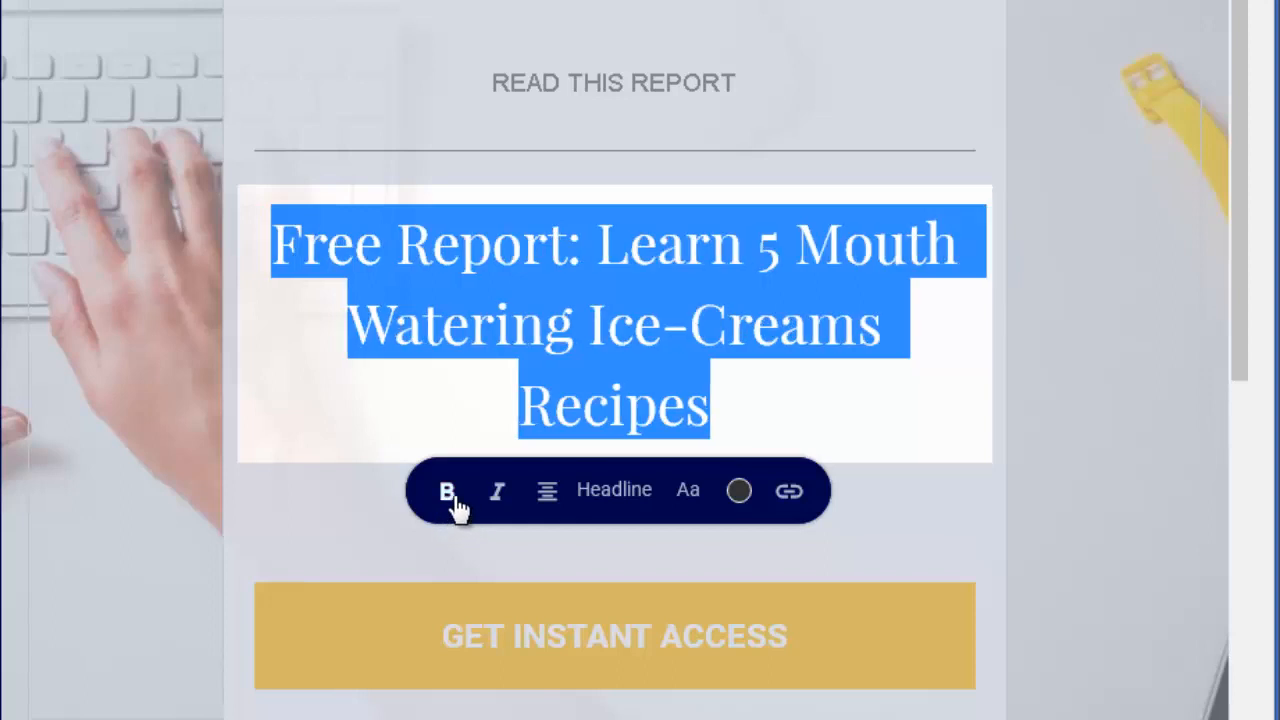
left_click(449, 508)
left_click(494, 508)
left_click(497, 512)
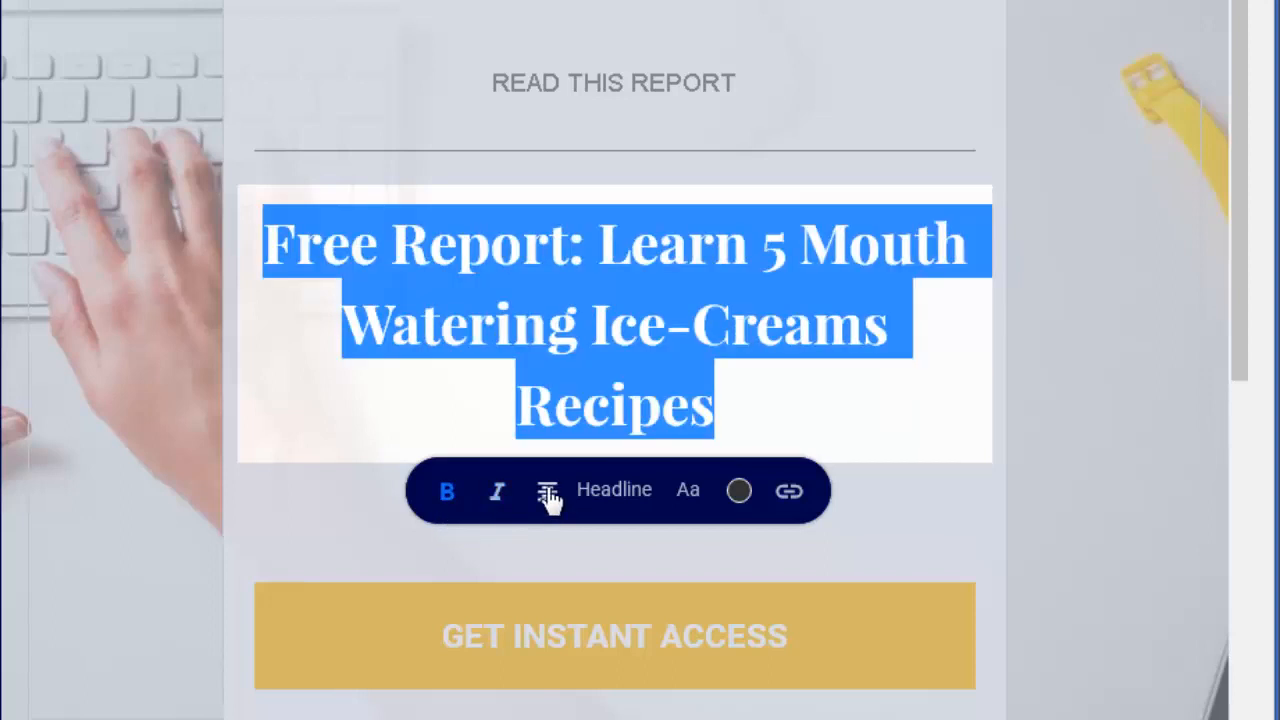
- Try left and right alignment on the headline and return it to centered
left_click(547, 512)
left_click(478, 566)
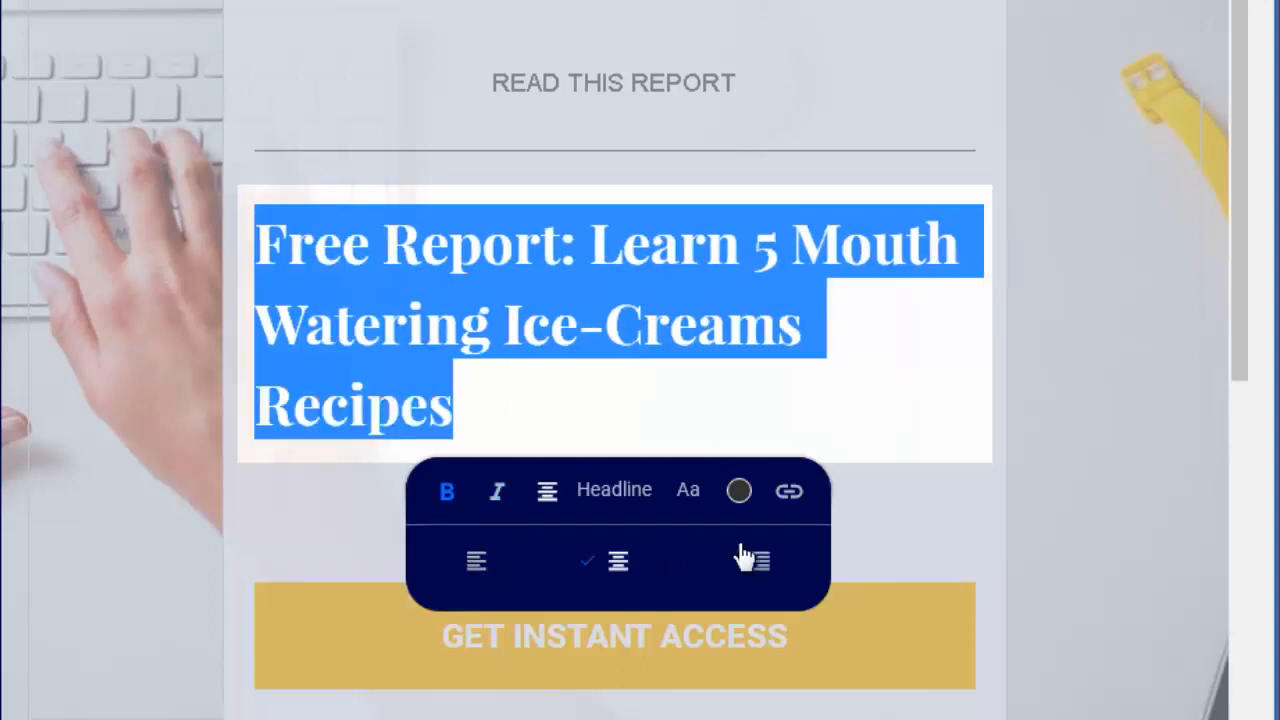
left_click(755, 562)
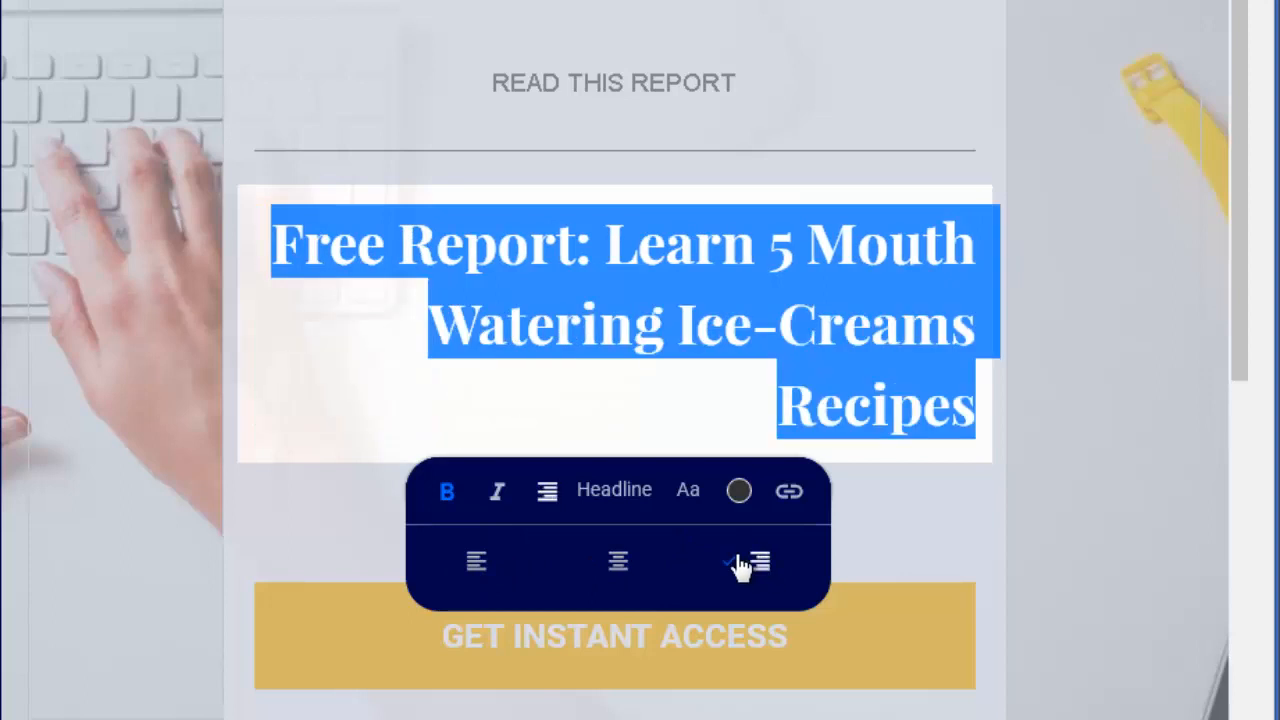
left_click(606, 560)
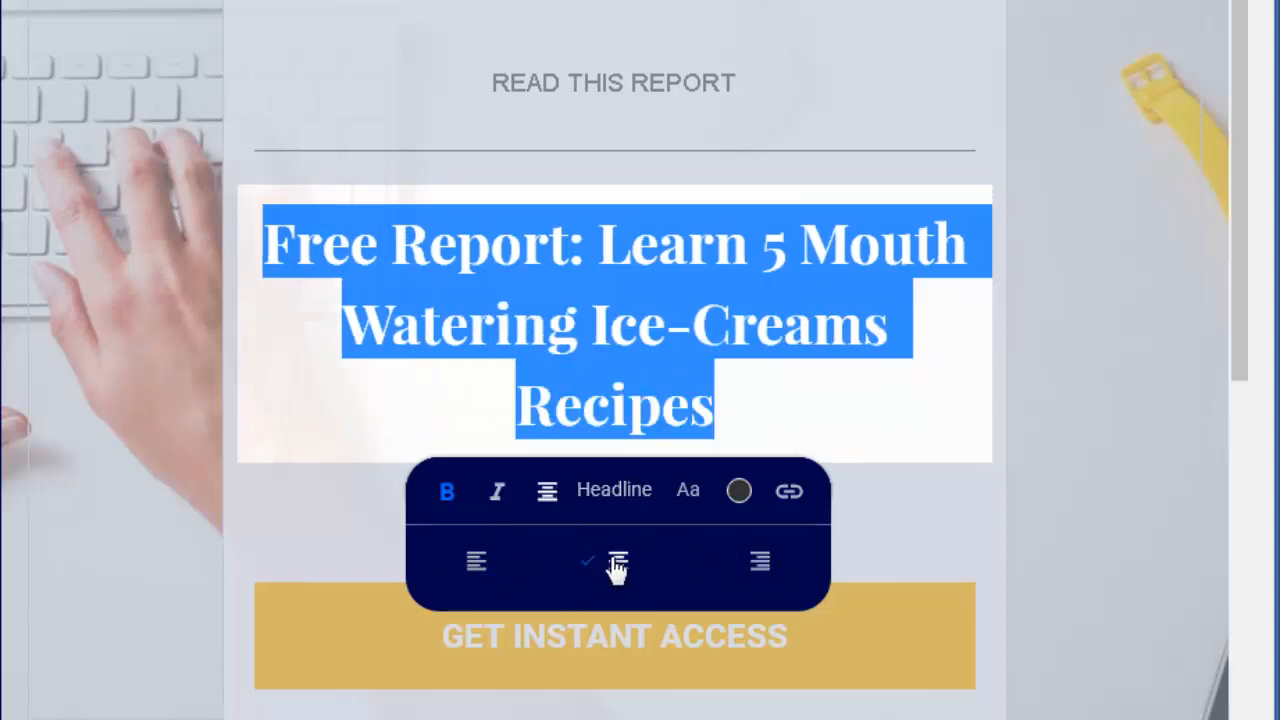
left_click(548, 492)
- Set the headline's font size to 6 and its spacing to 4
left_click(648, 495)
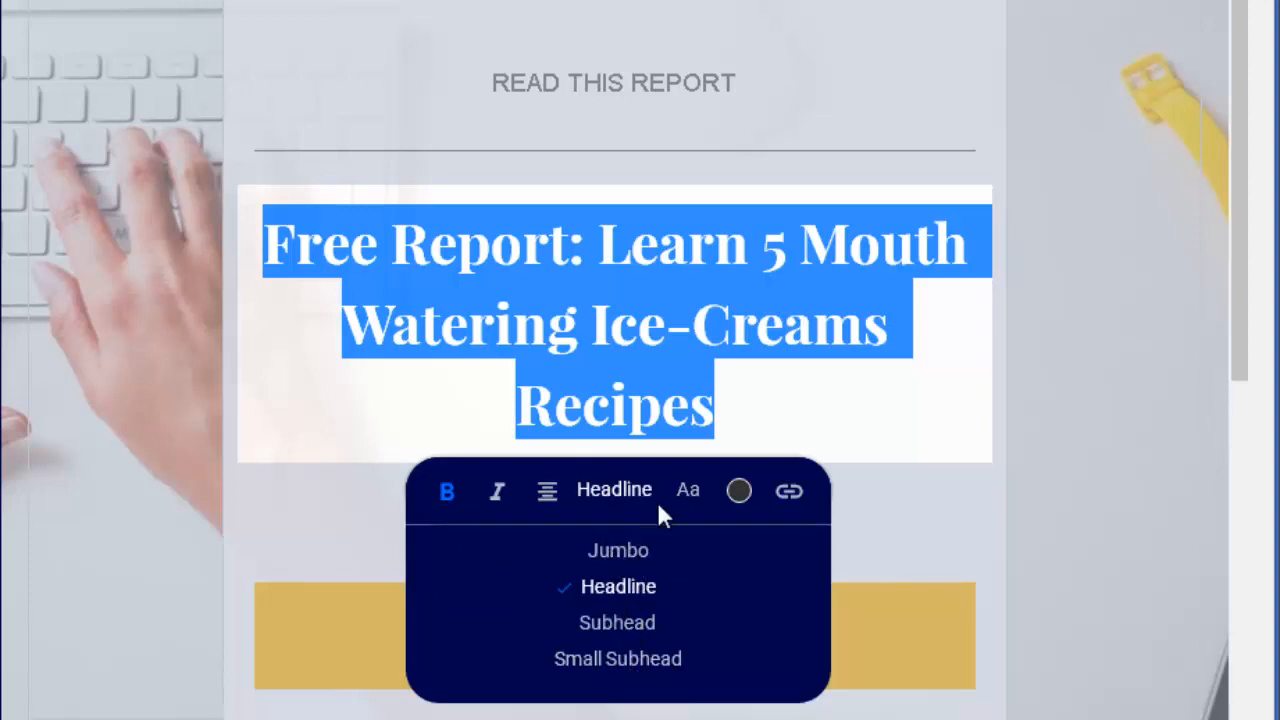
left_click(687, 493)
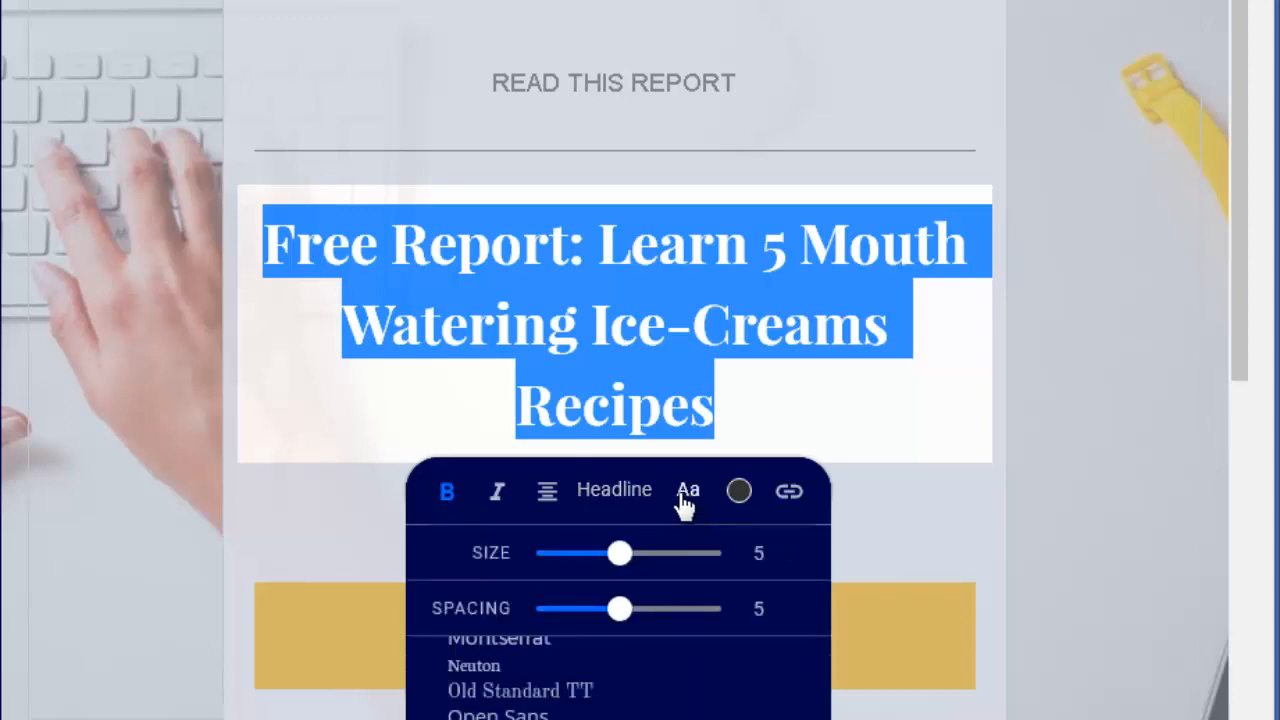
scroll(676, 497, "down", 1)
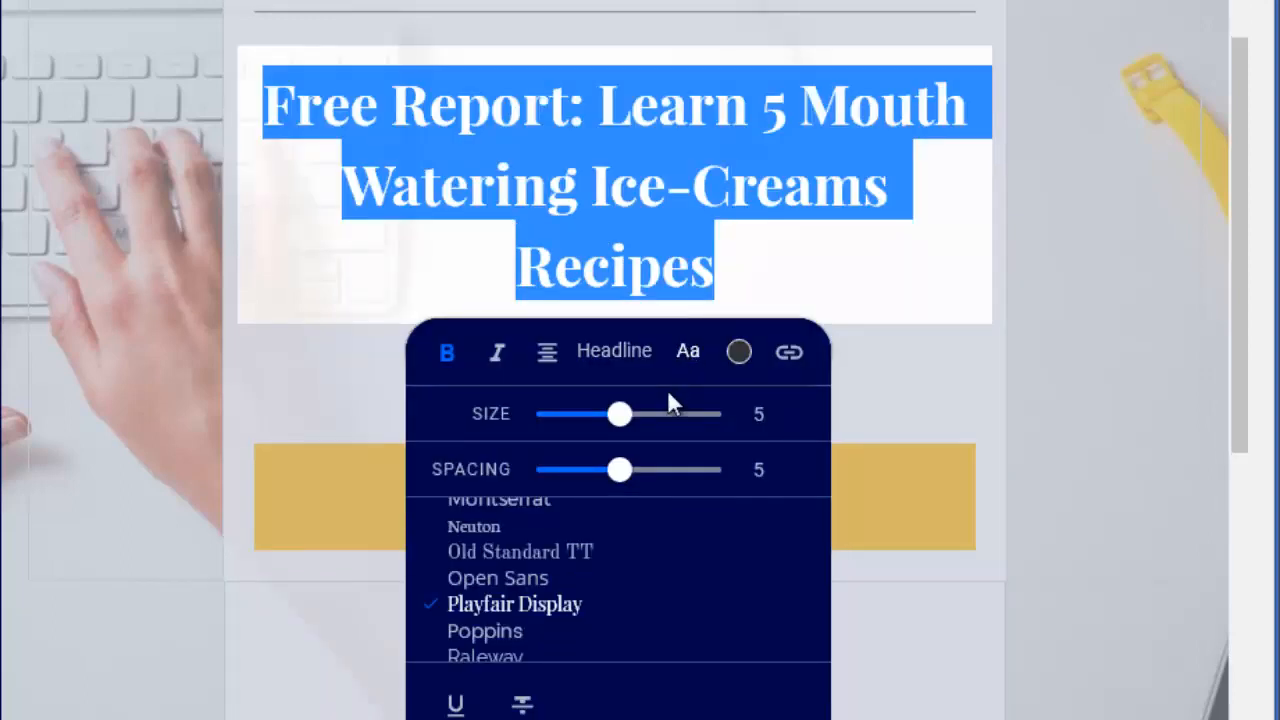
mouse_move(620, 414)
left_mouse_down()
mouse_move(652, 416)
mouse_move(637, 417)
left_mouse_up()
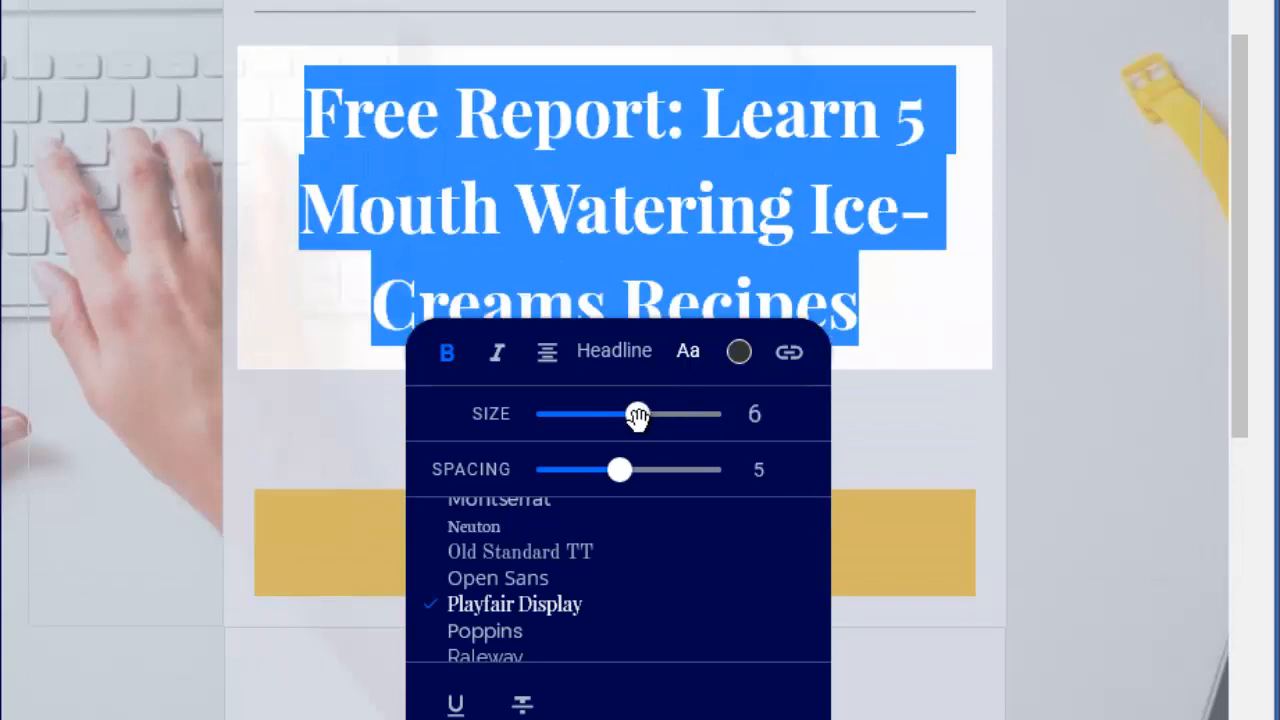
mouse_move(620, 472)
left_mouse_down()
mouse_move(583, 470)
mouse_move(634, 471)
mouse_move(604, 470)
left_mouse_up()
left_click(622, 472)
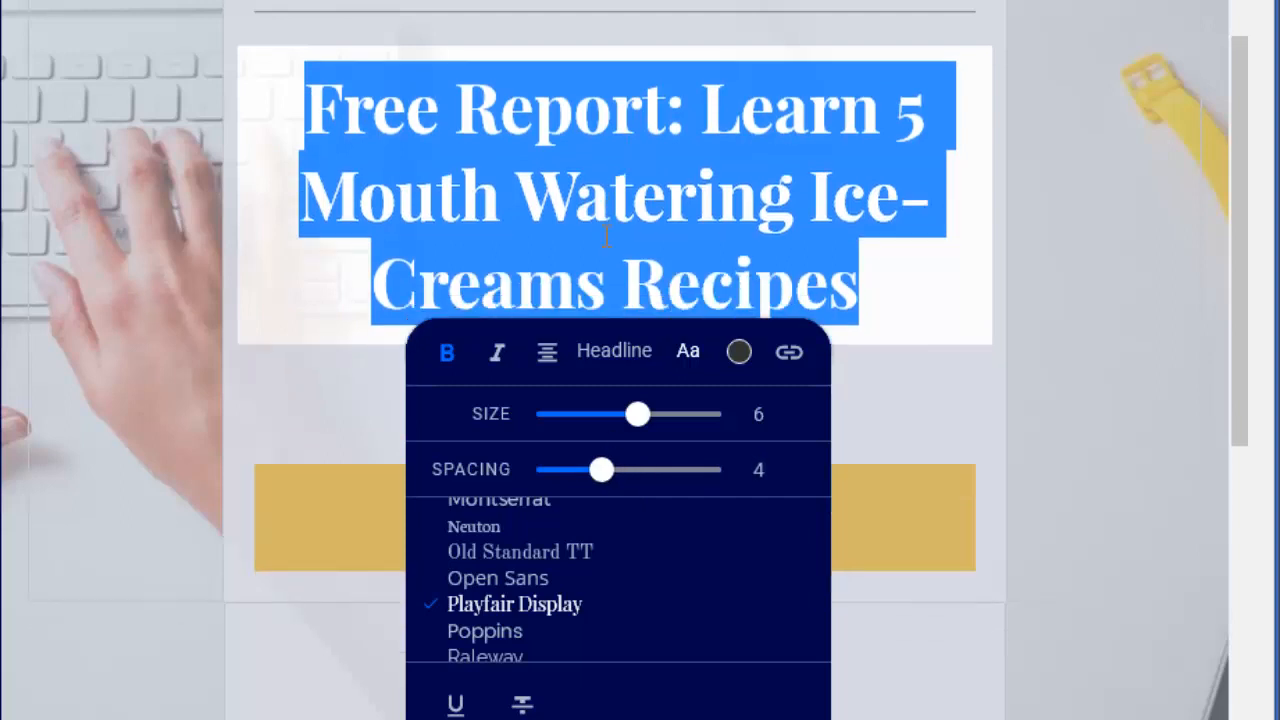
- Look through the available fonts and change the headline's font to Roboto
scroll(596, 526, "down", 2)
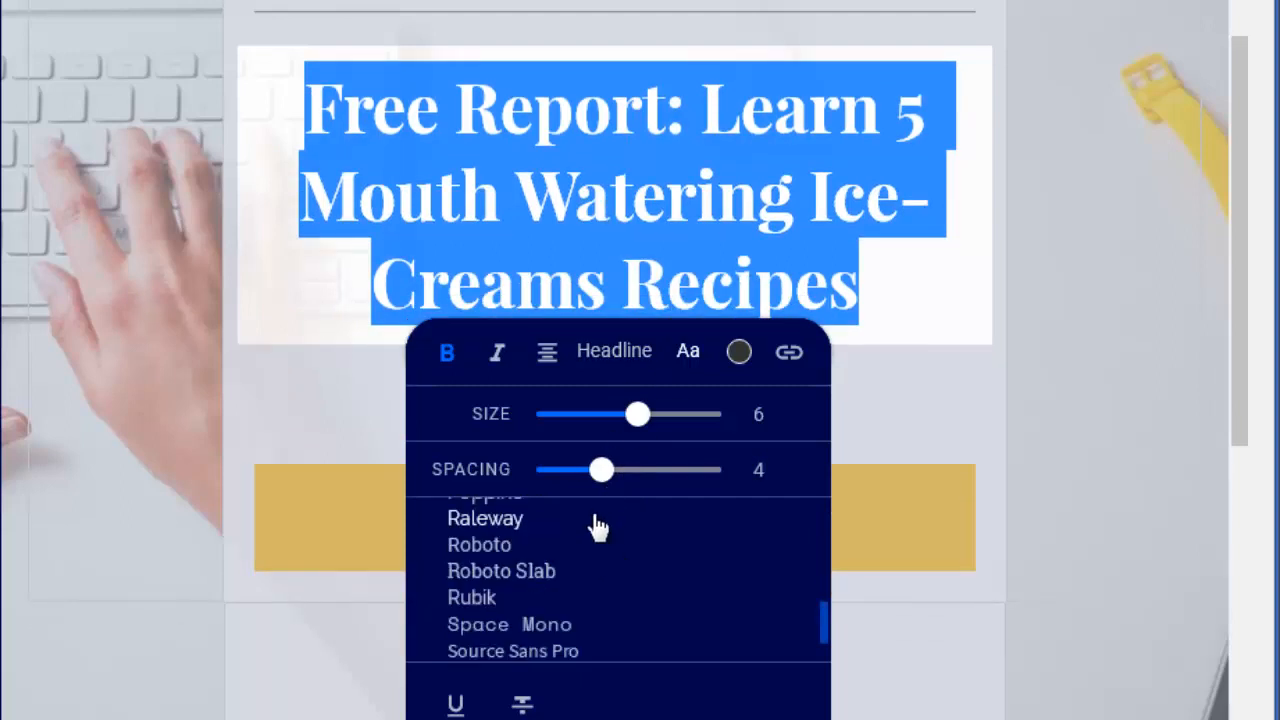
scroll(591, 572, "up", 2)
scroll(556, 565, "up", 2)
scroll(545, 593, "down", 5)
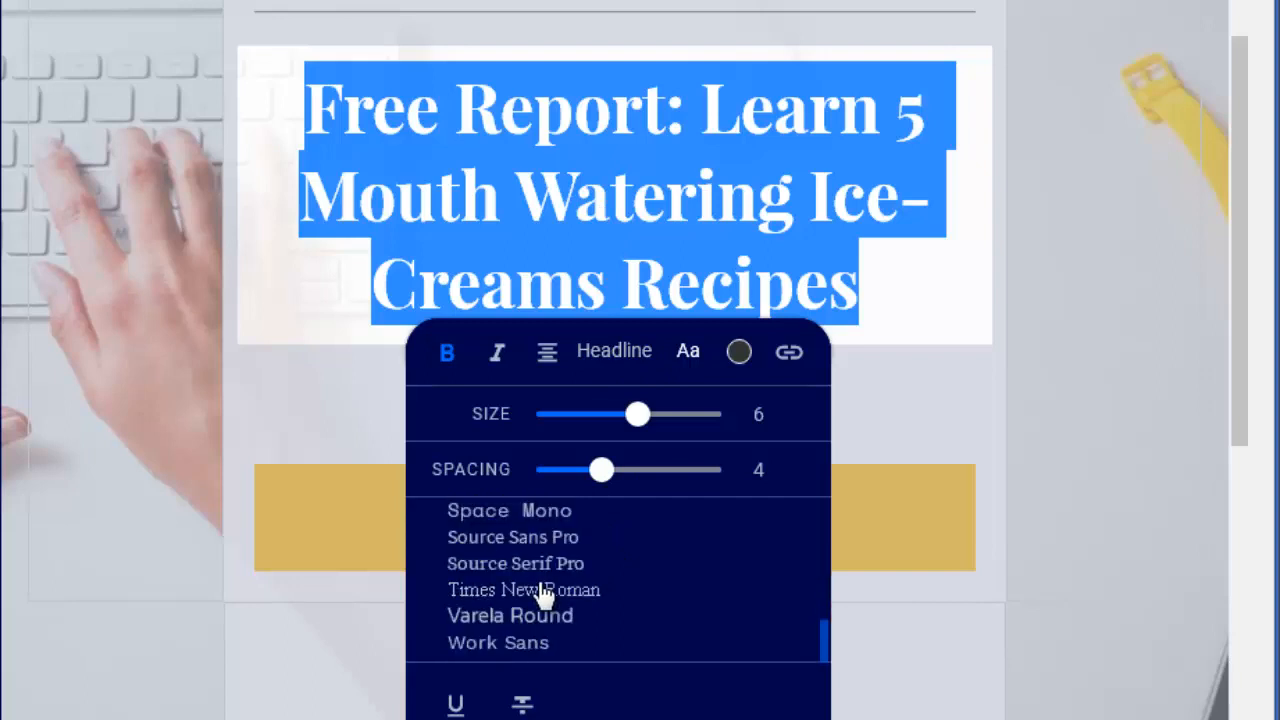
scroll(543, 594, "up", 2)
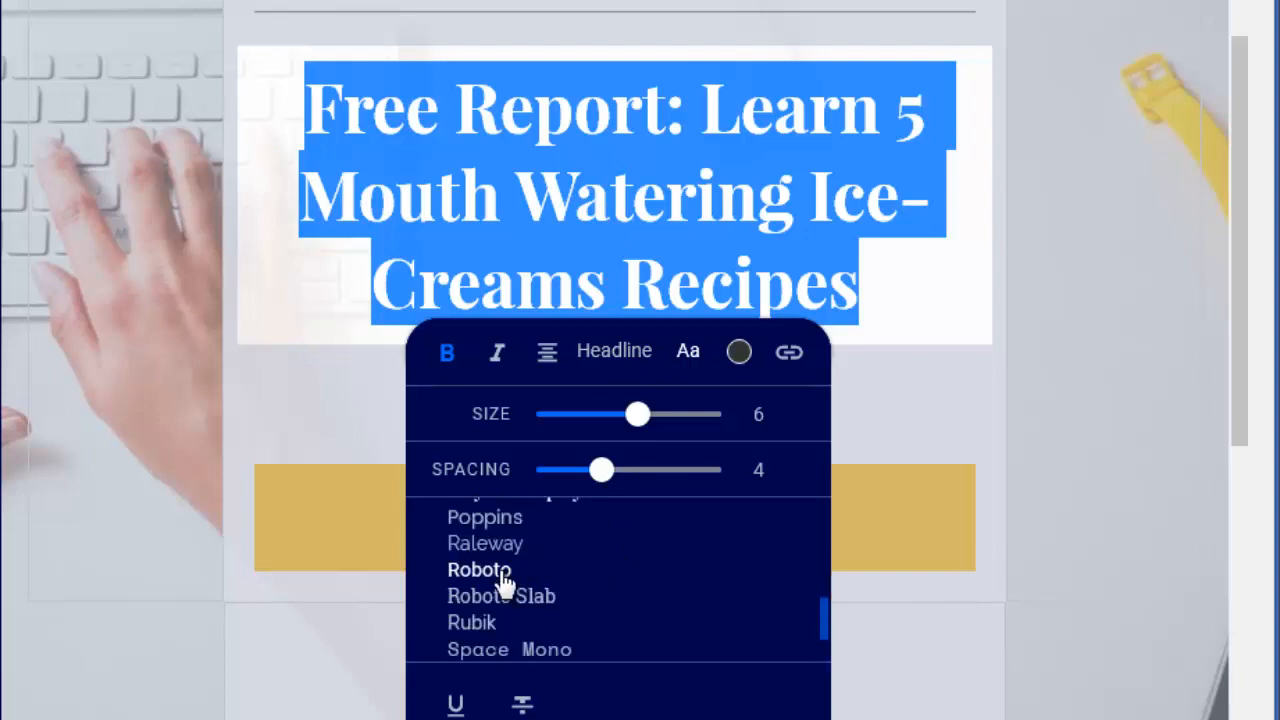
left_click(502, 578)
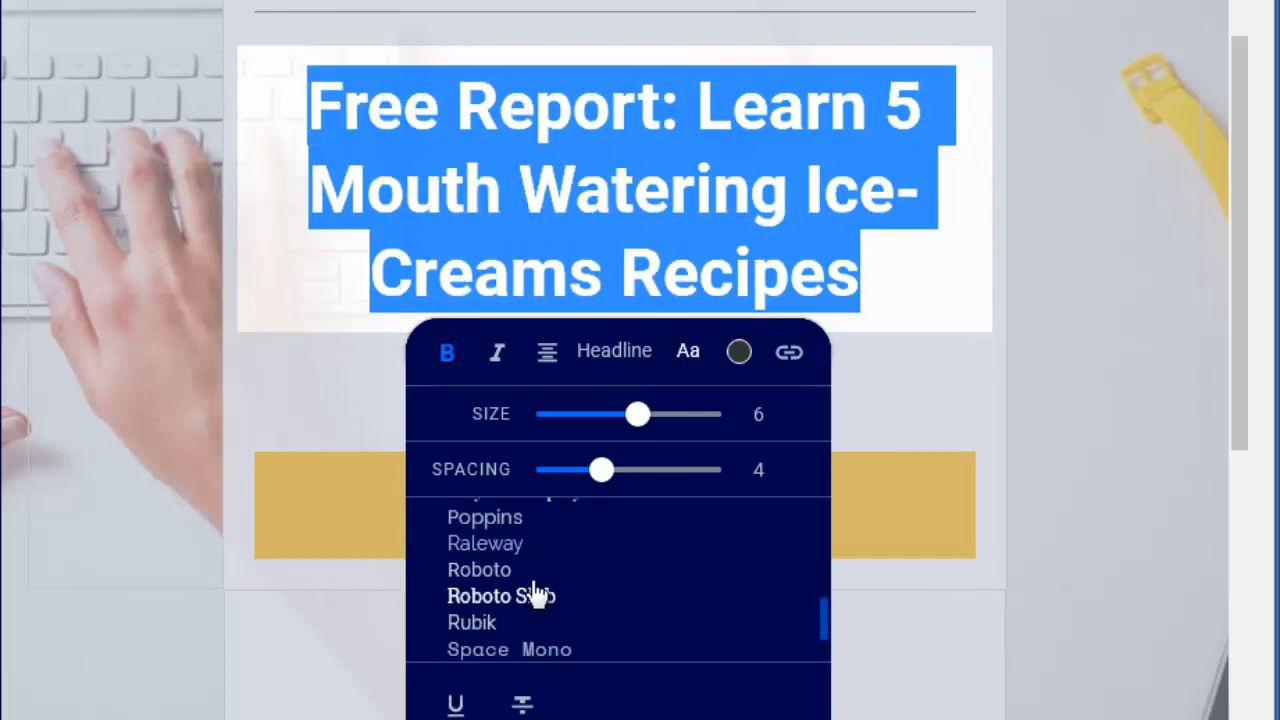
- Change the headline's text color to the pink #e800aa
left_click(739, 353)
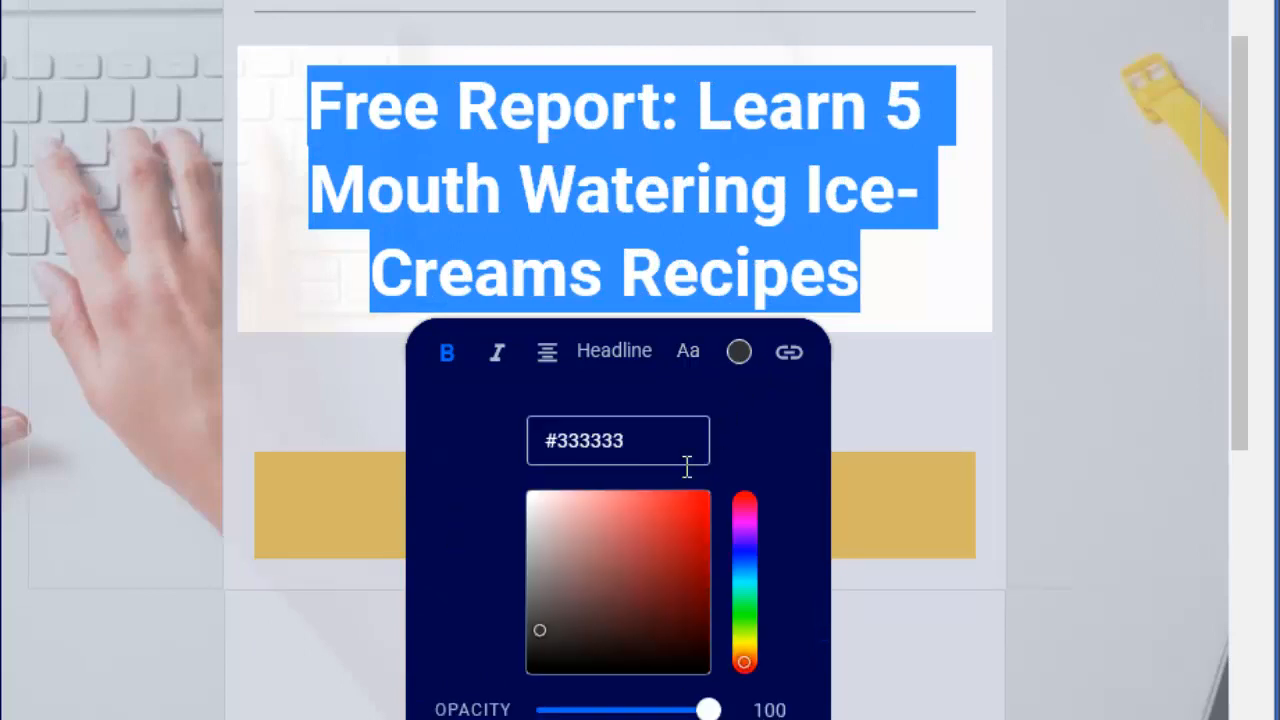
left_click(750, 519)
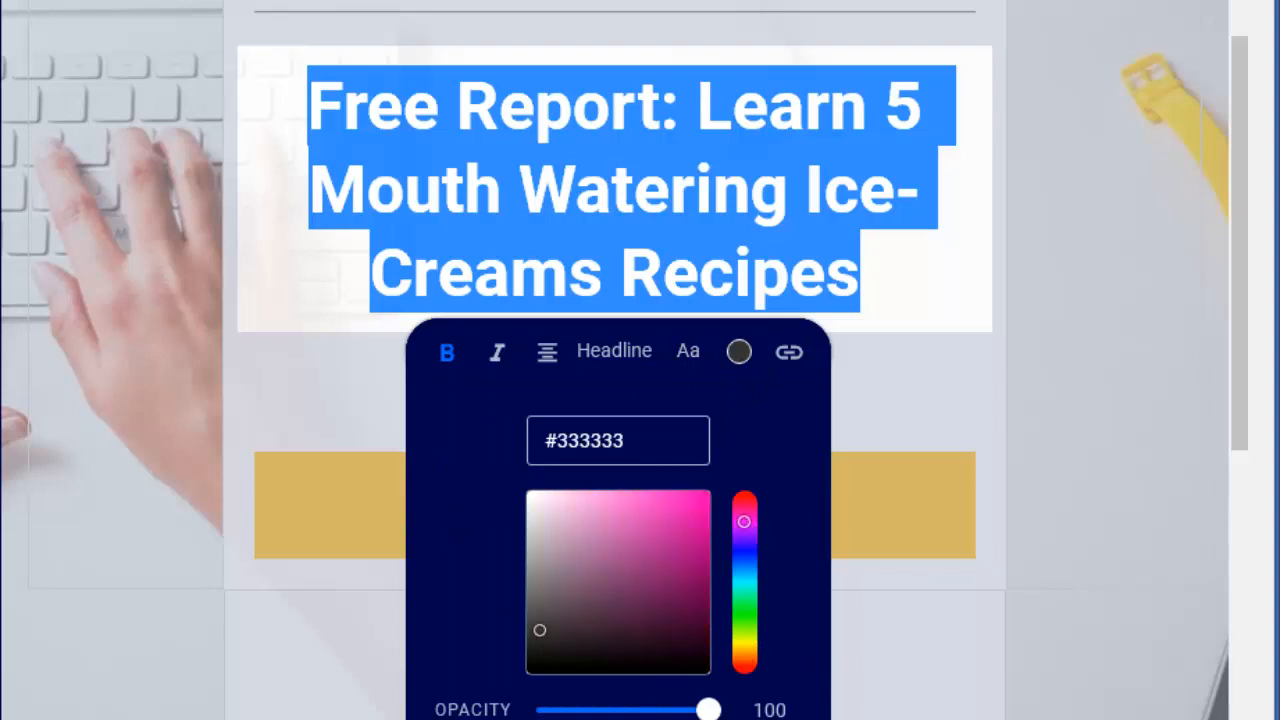
mouse_move(636, 644)
left_mouse_down()
mouse_move(718, 545)
mouse_move(706, 515)
left_mouse_up()
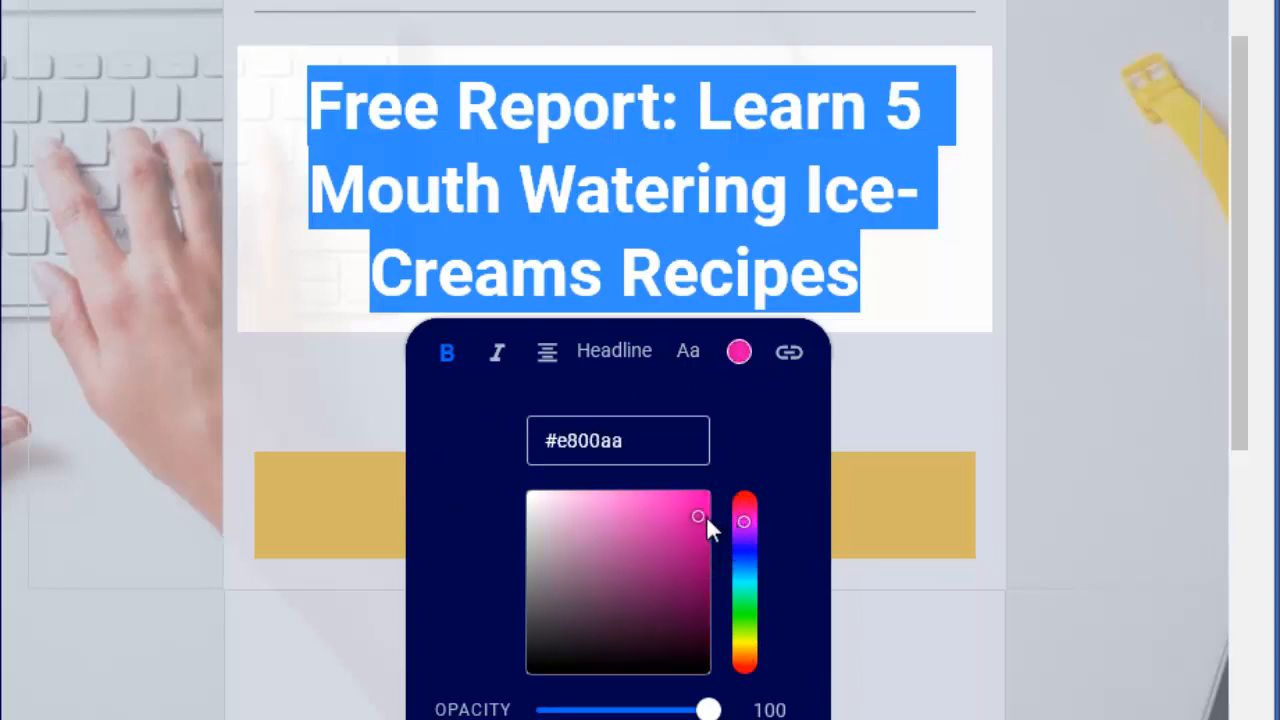
scroll(652, 549, "down", 2)
scroll(652, 460, "up", 4)
scroll(643, 489, "down", 6)
scroll(375, 193, "up", 2)
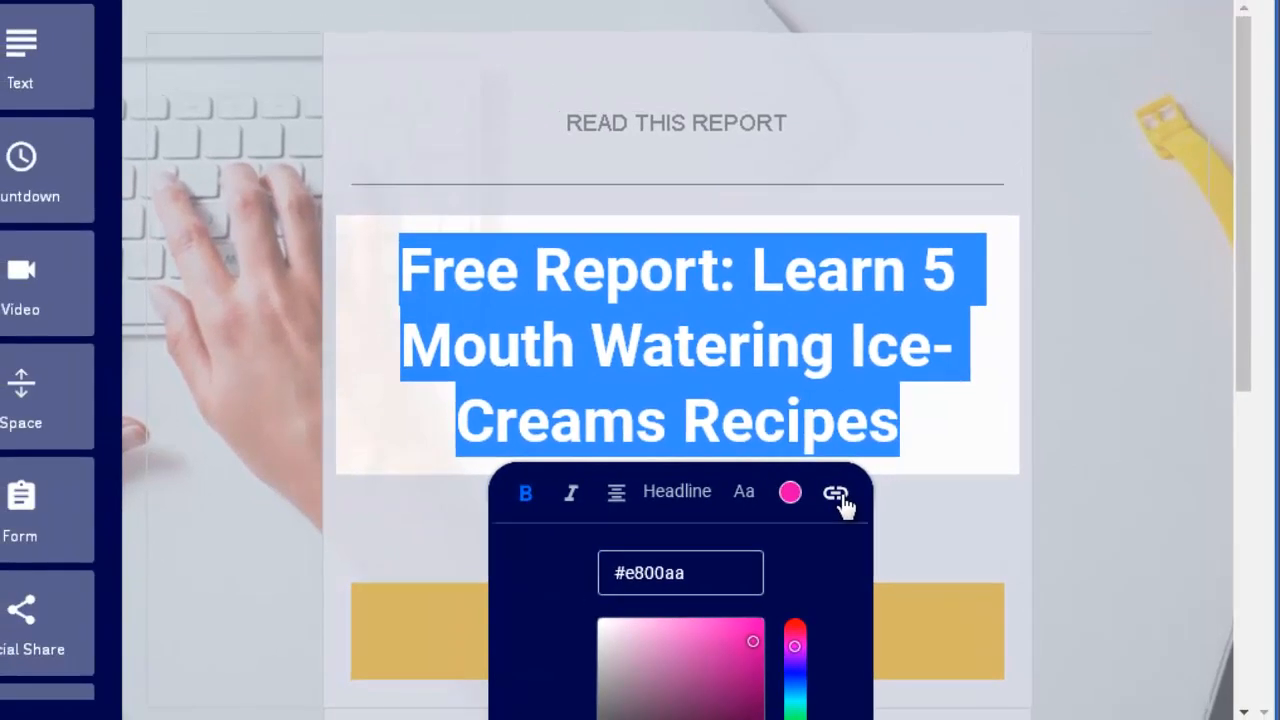
- Look through the headline's link options, including the Leadpage choice, and leave the headline without a link
left_click(840, 505)
scroll(840, 505, "down", 2)
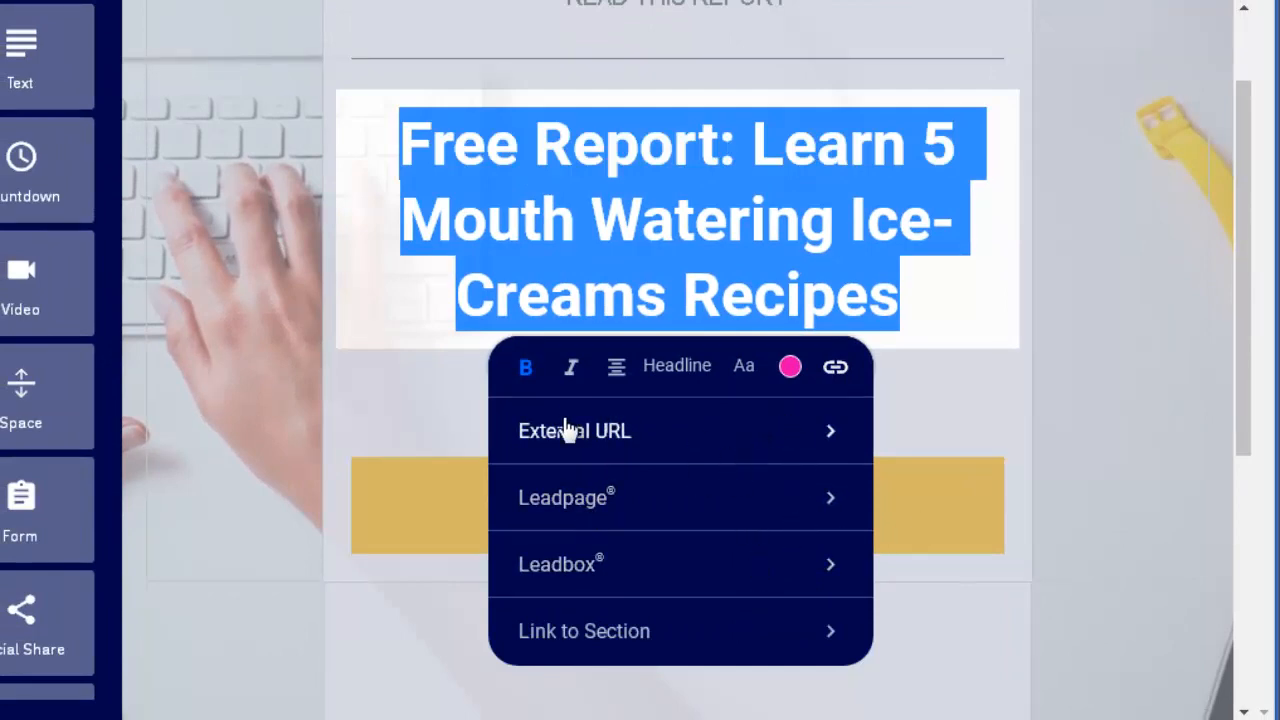
scroll(686, 523, "down", 2)
scroll(643, 437, "up", 1)
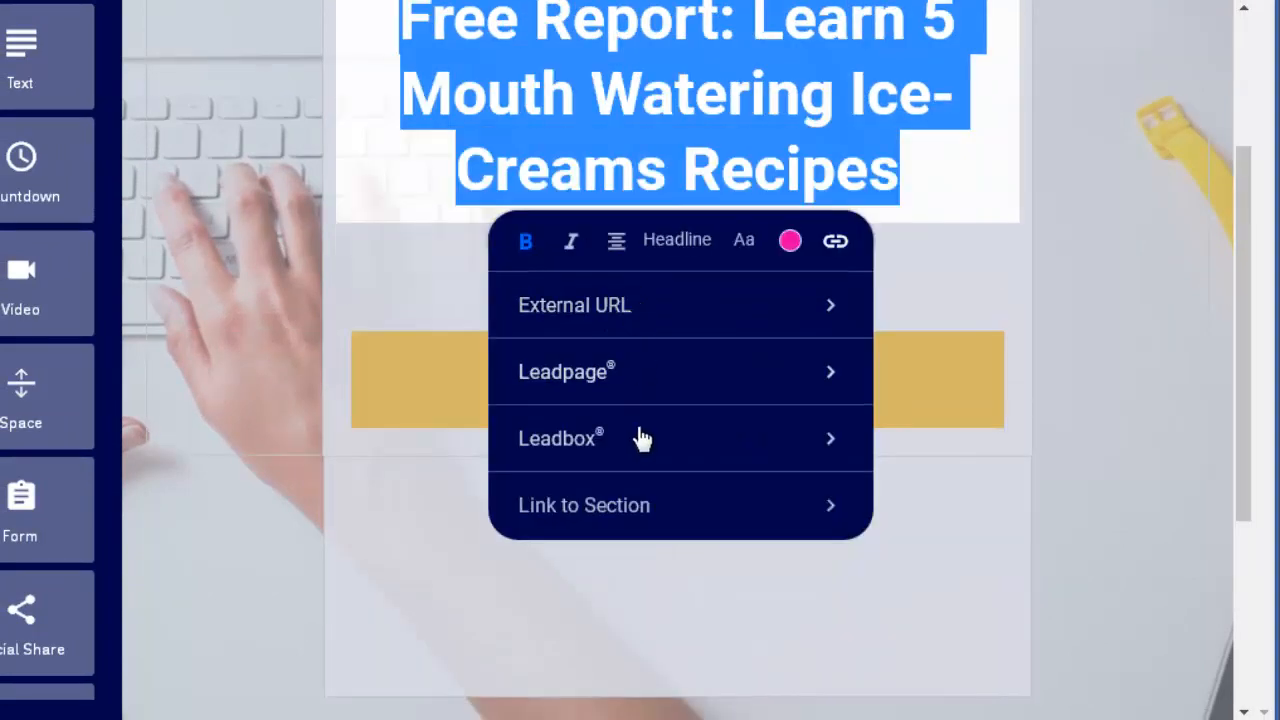
left_click(657, 398)
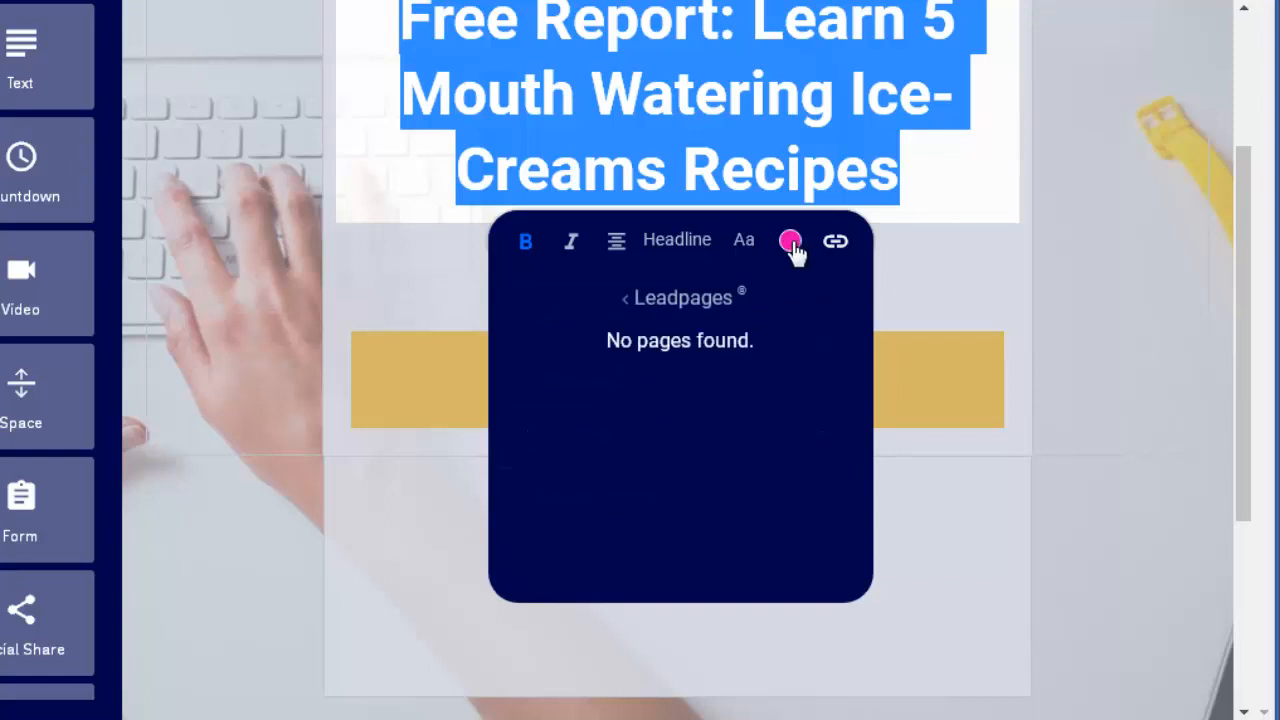
left_click(621, 300)
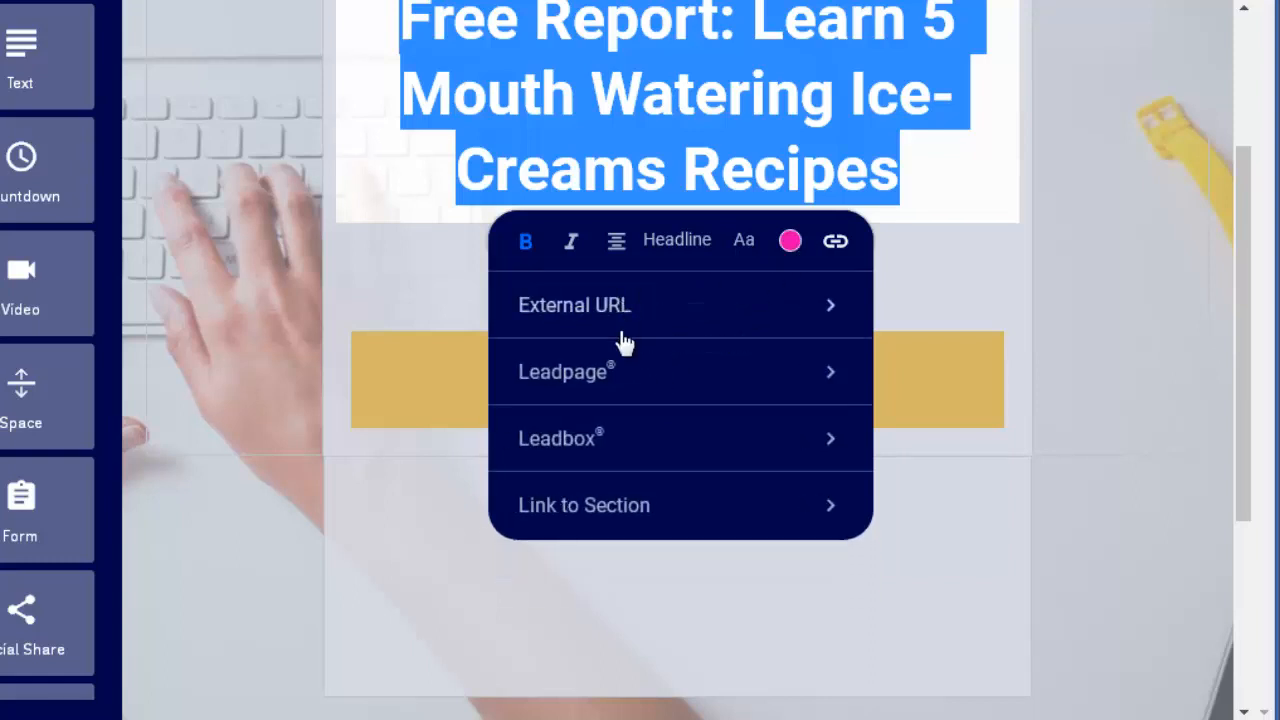
scroll(835, 205, "up", 1)
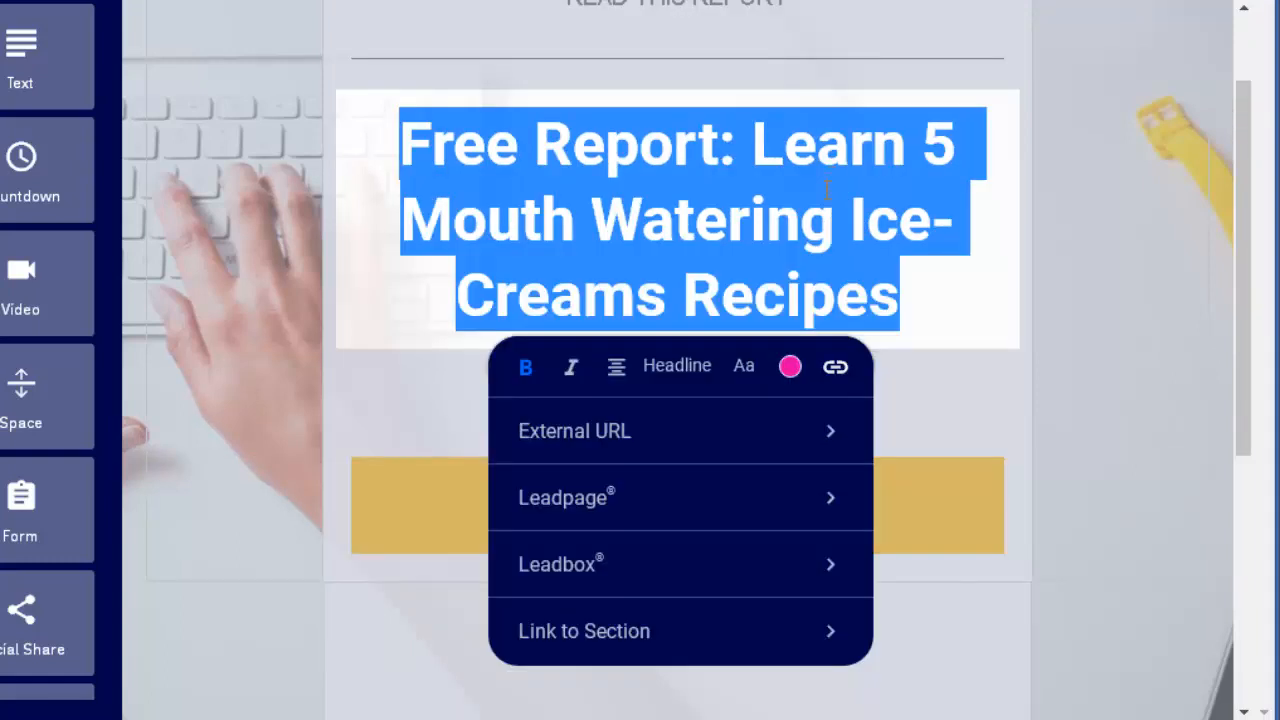
left_click(911, 280)
scroll(911, 280, "up", 1)
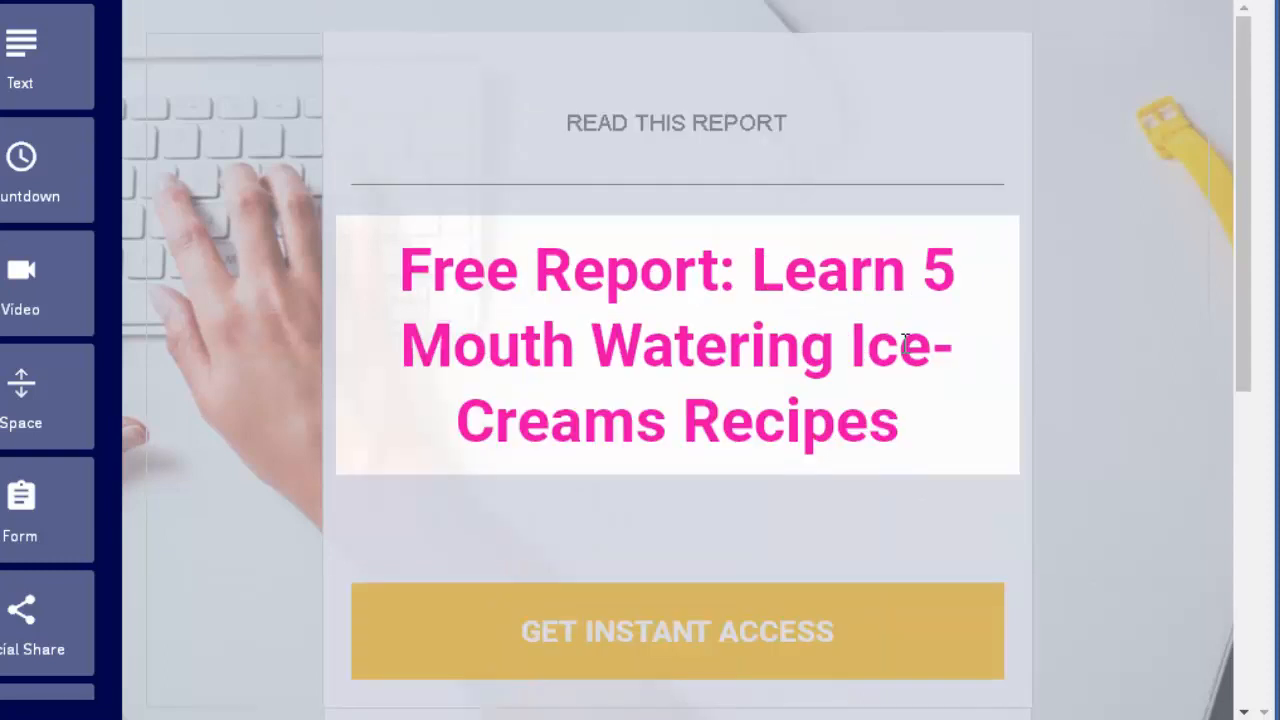
left_click(1050, 220)
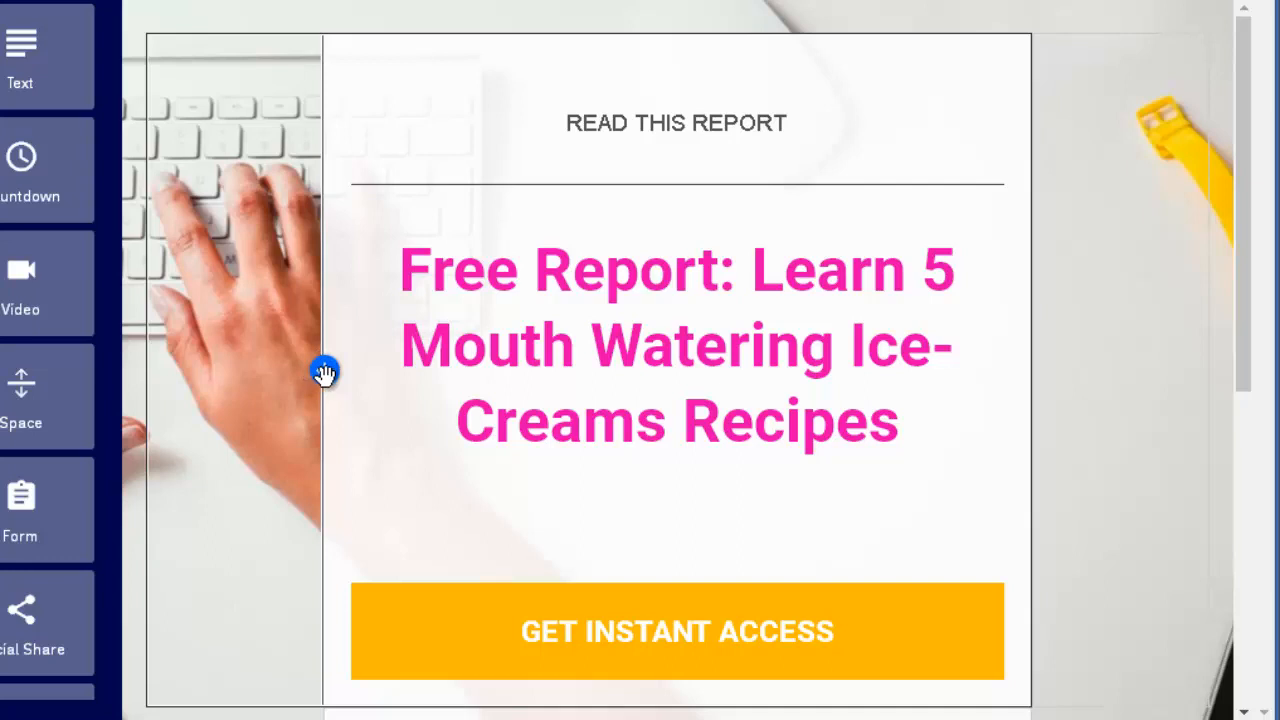
- Widen the white column holding the headline and button on both sides, and widen the empty column below it to match
left_click_drag(285, 390, 269, 386)
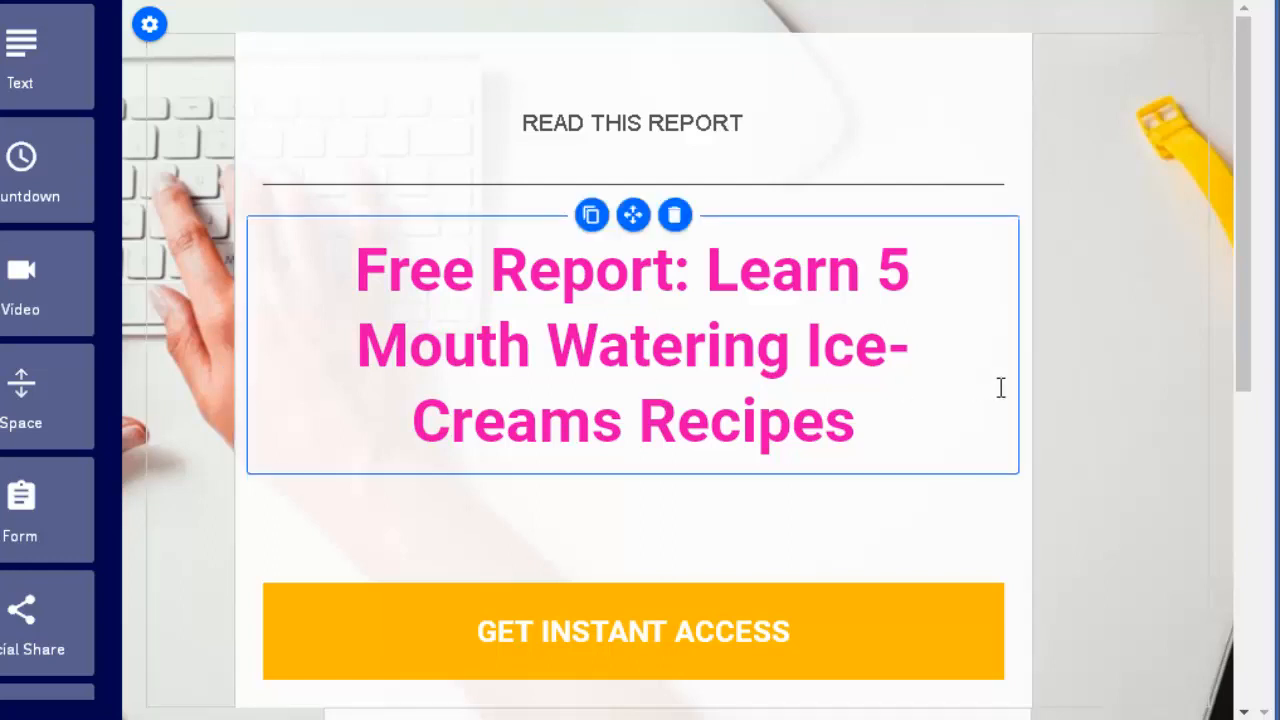
left_click_drag(1073, 380, 1086, 376)
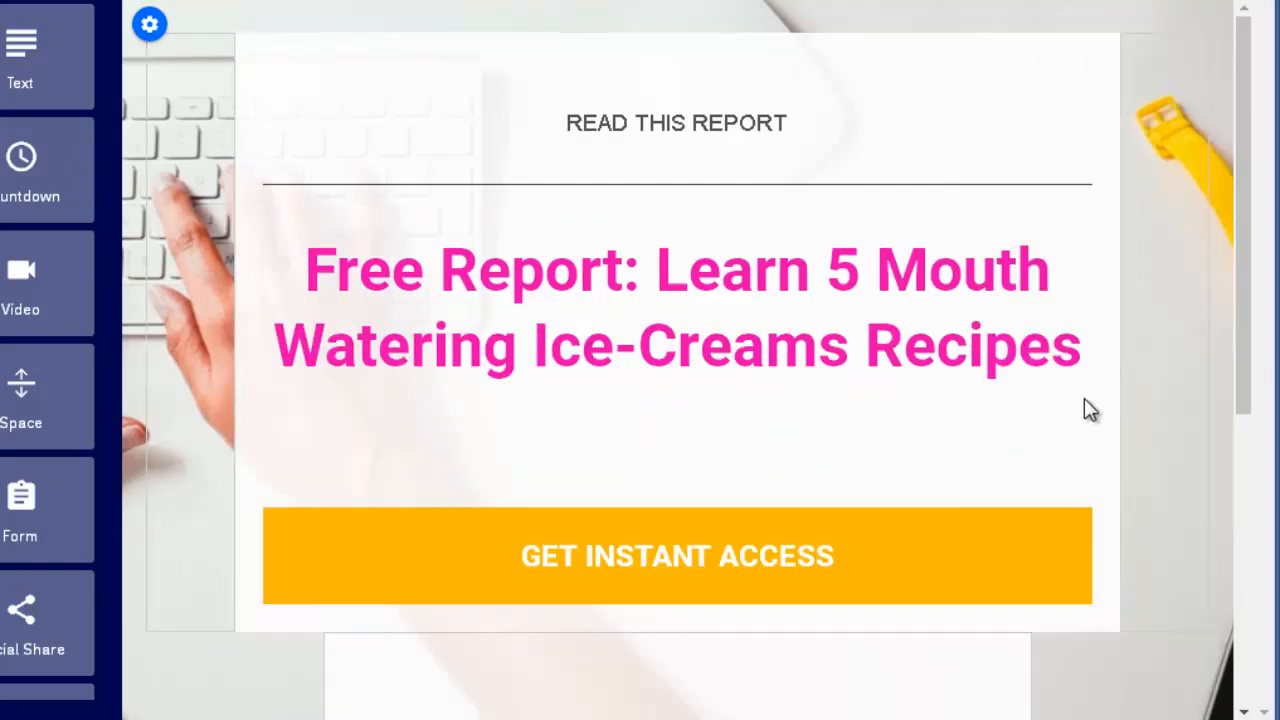
scroll(1073, 420, "down", 4)
scroll(903, 402, "up", 2)
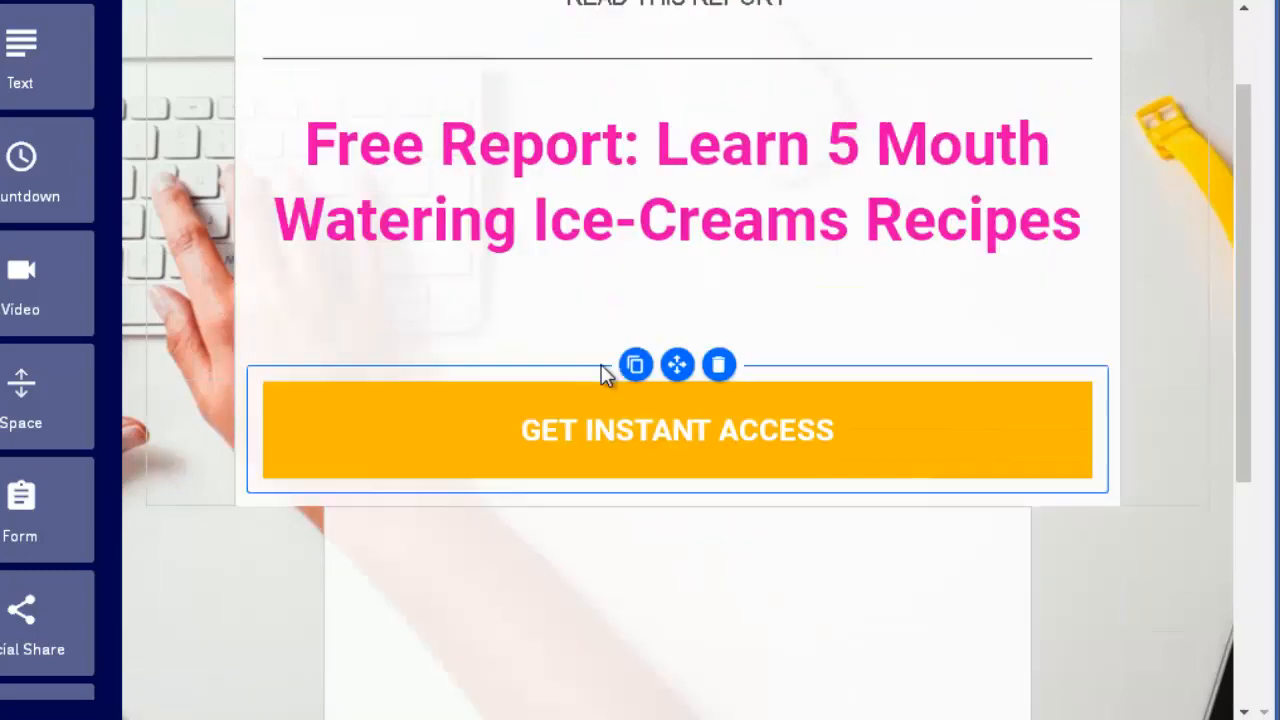
scroll(614, 594, "down", 1)
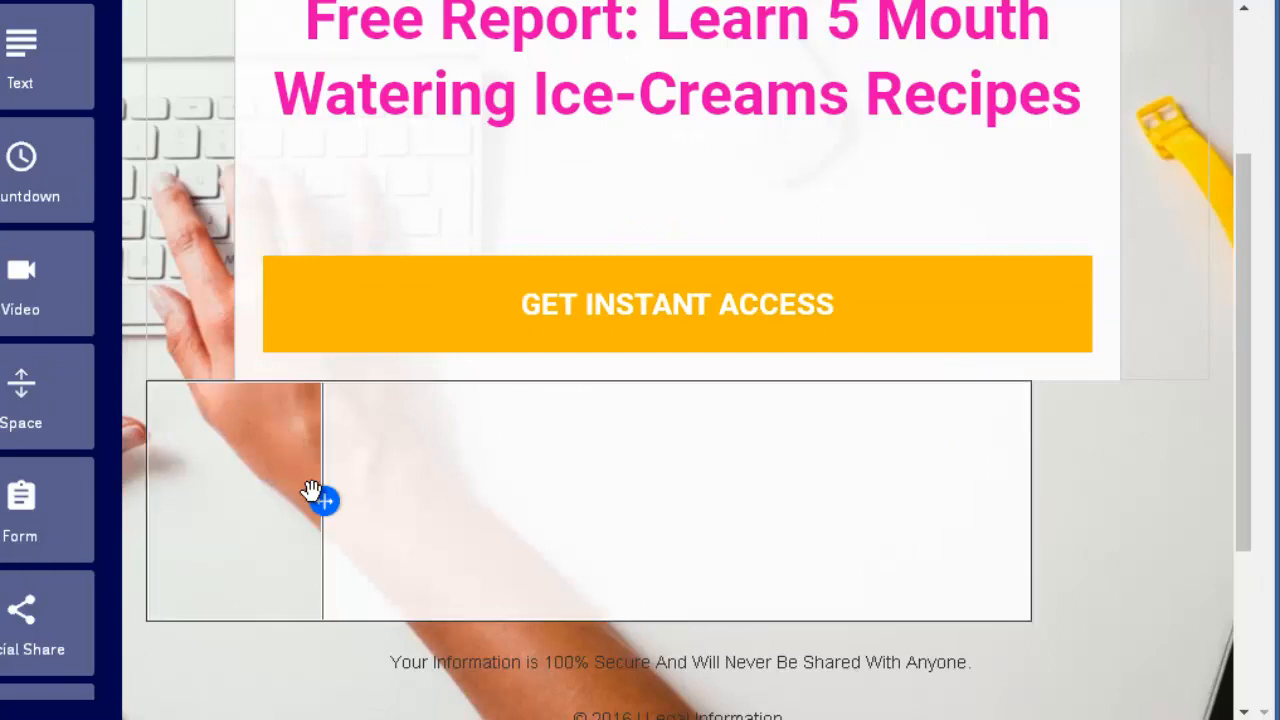
left_click_drag(275, 507, 237, 505)
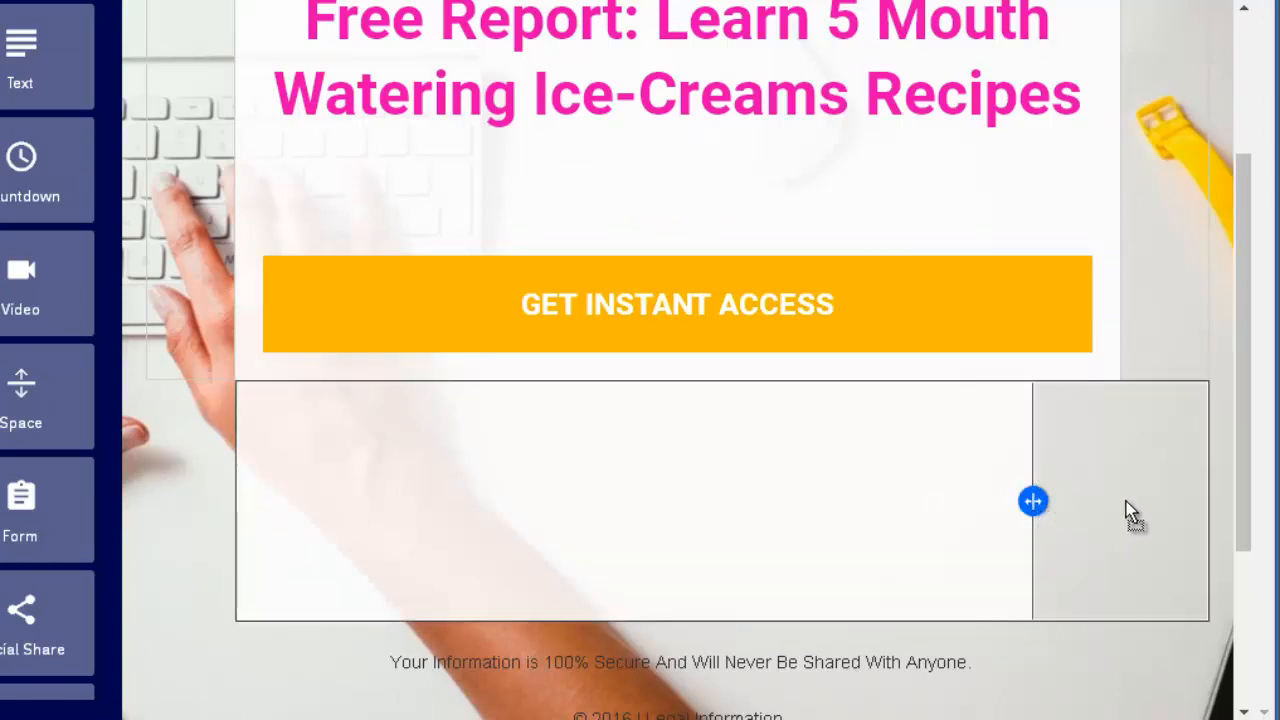
scroll(845, 150, "up", 3)
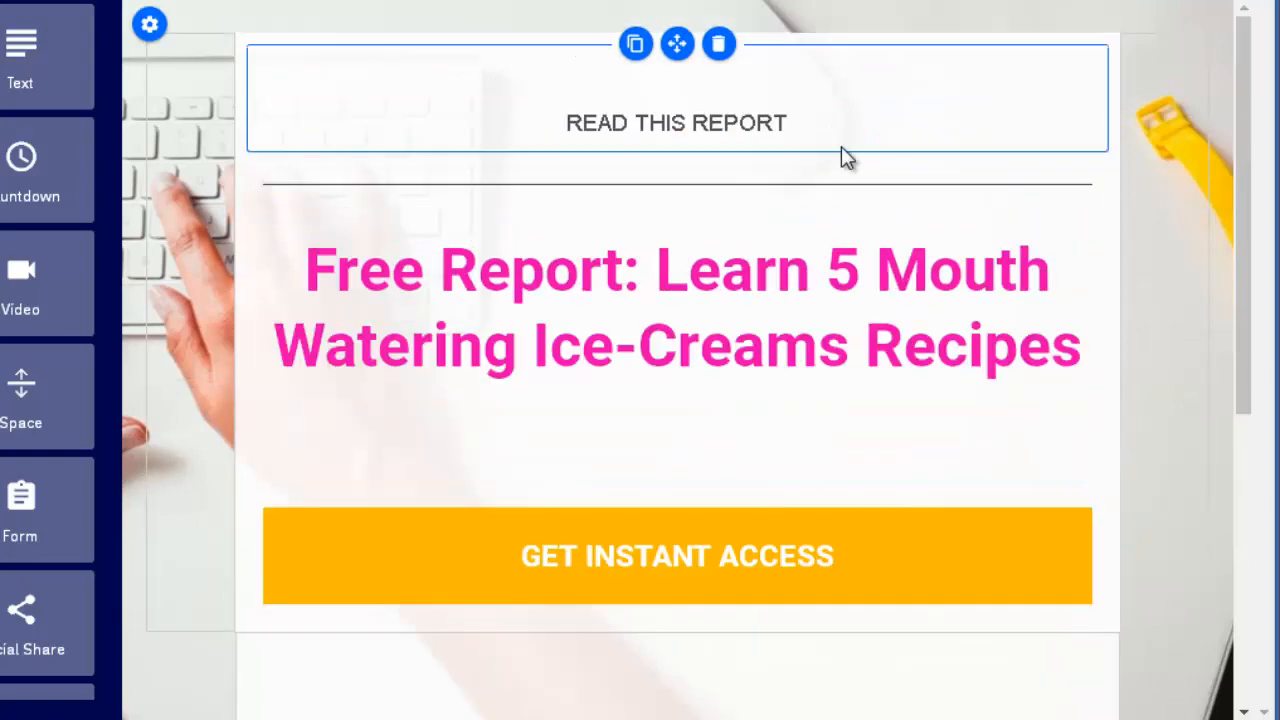
scroll(842, 150, "down", 6)
scroll(800, 257, "up", 3)
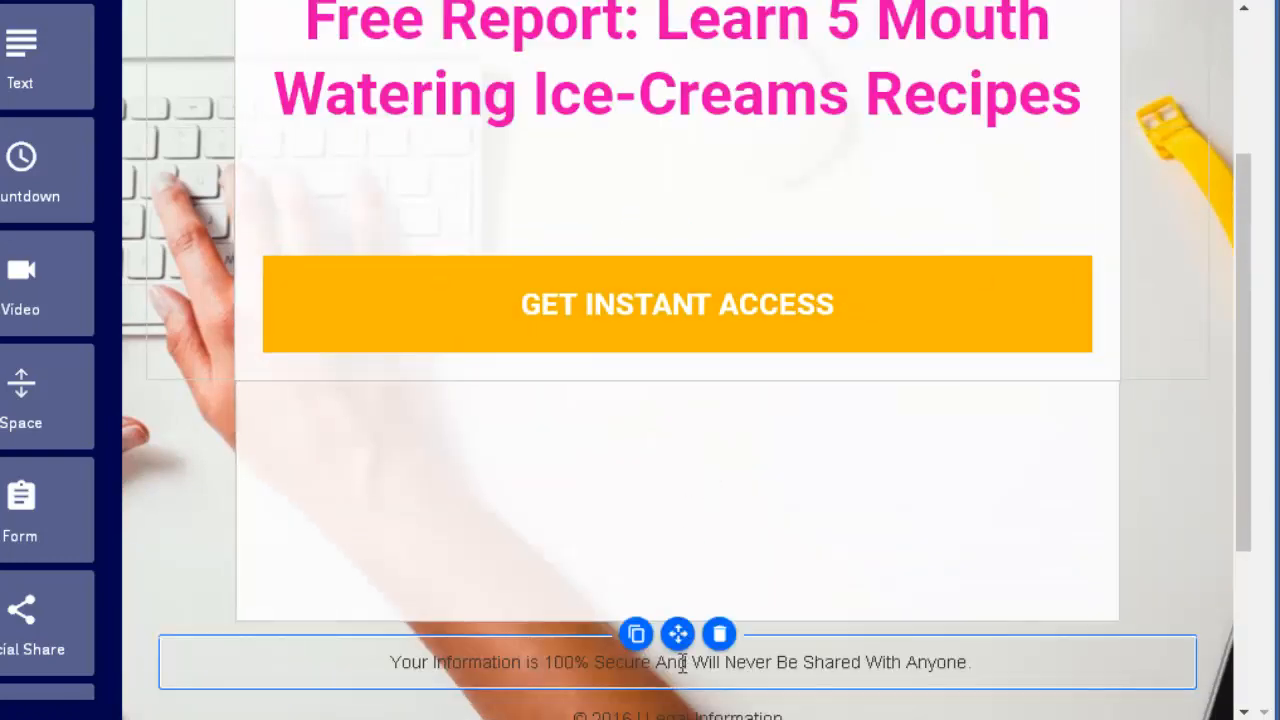
- Duplicate the "Your Information is 100% Secure" text, move one copy into the white column below the button, and delete the other
scroll(680, 656, "down", 2)
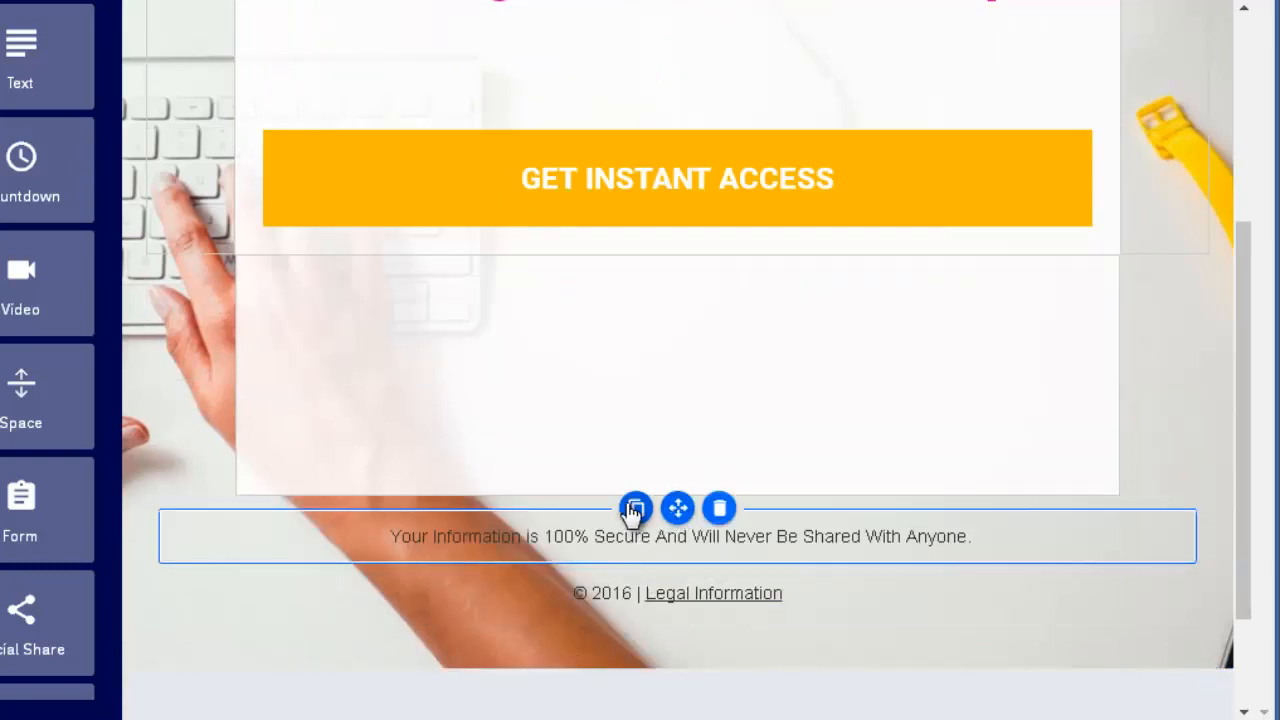
left_click(634, 509)
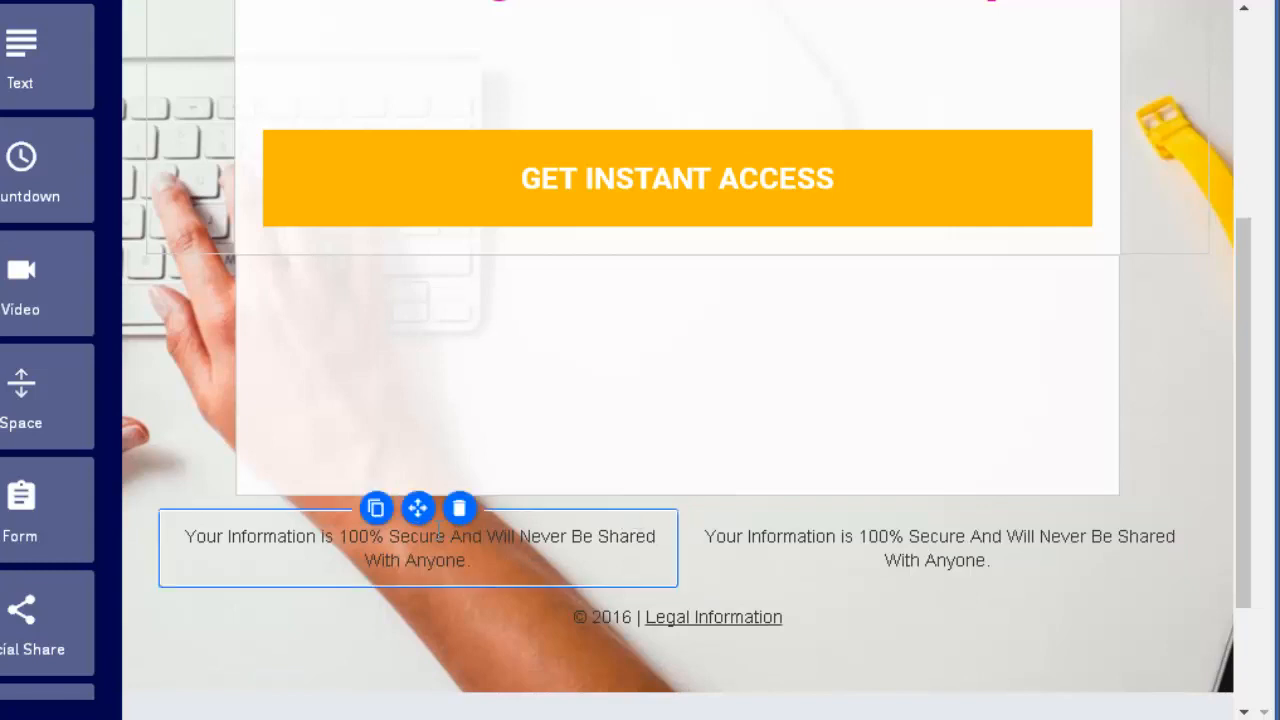
left_click_drag(415, 508, 641, 327)
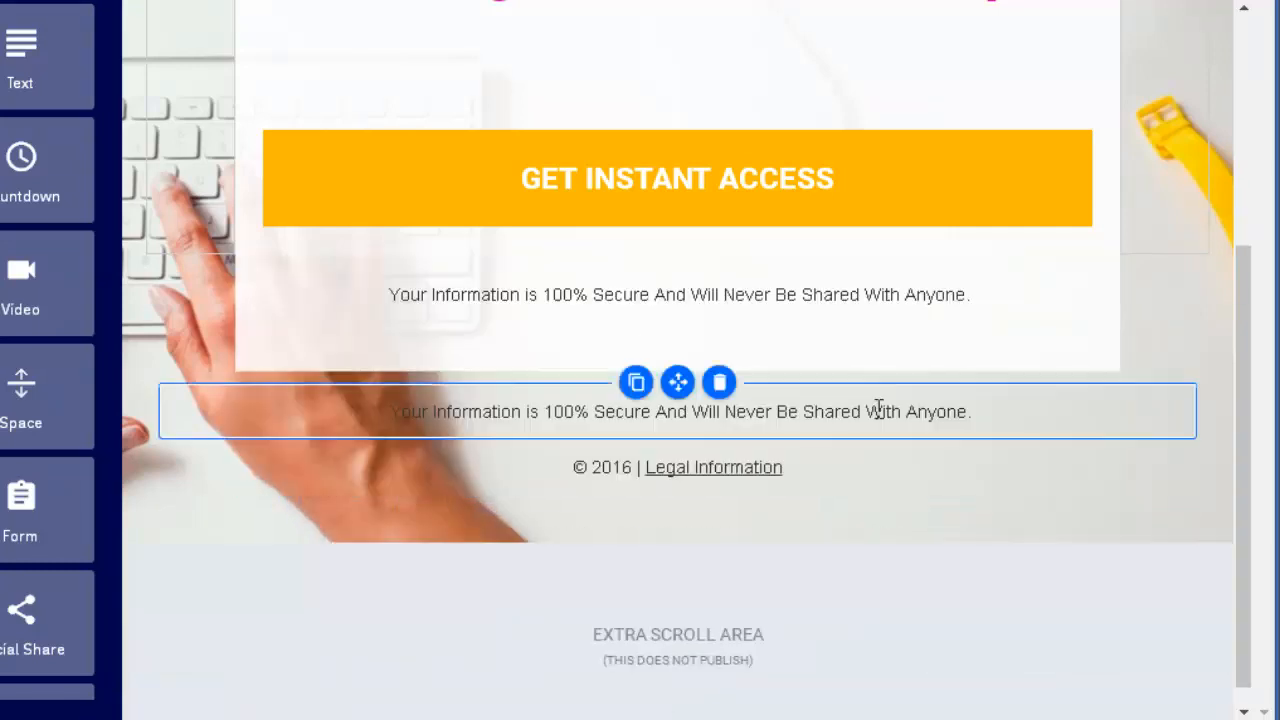
left_click(719, 382)
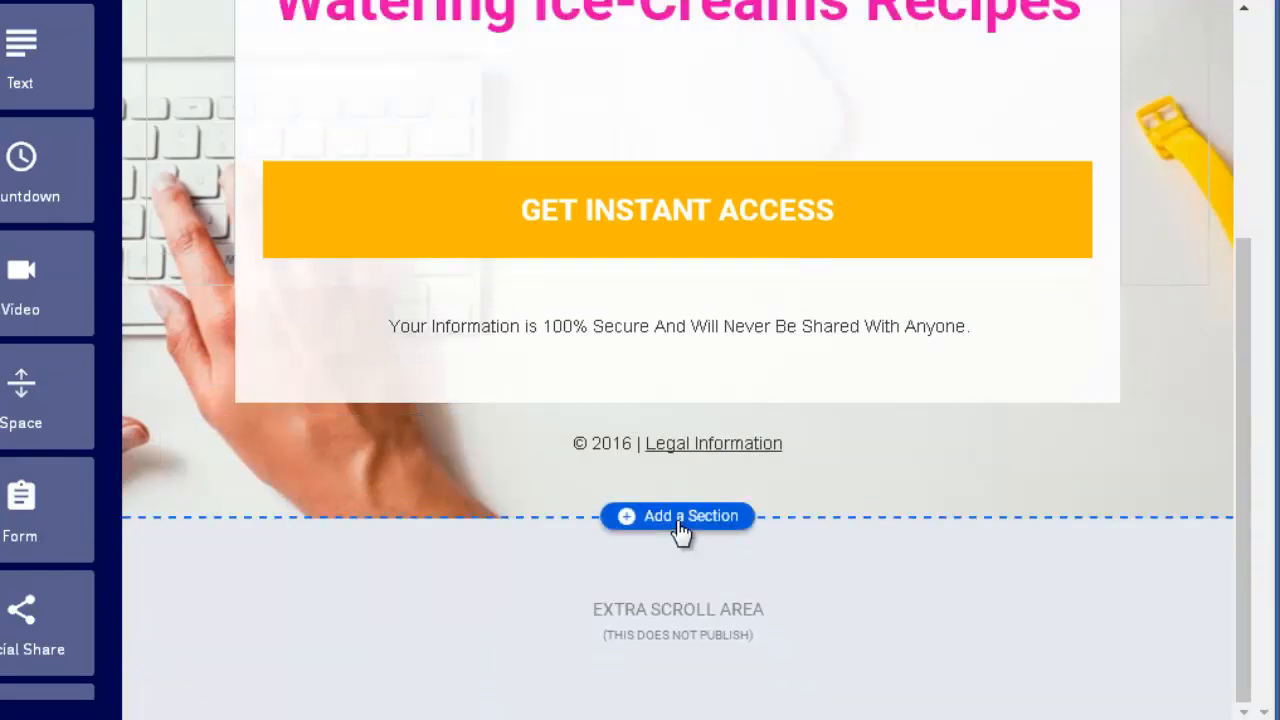
- Examine the rearranged page layout from the READ THIS REPORT text down to the footer
scroll(500, 470, "up", 3)
scroll(485, 520, "down", 1)
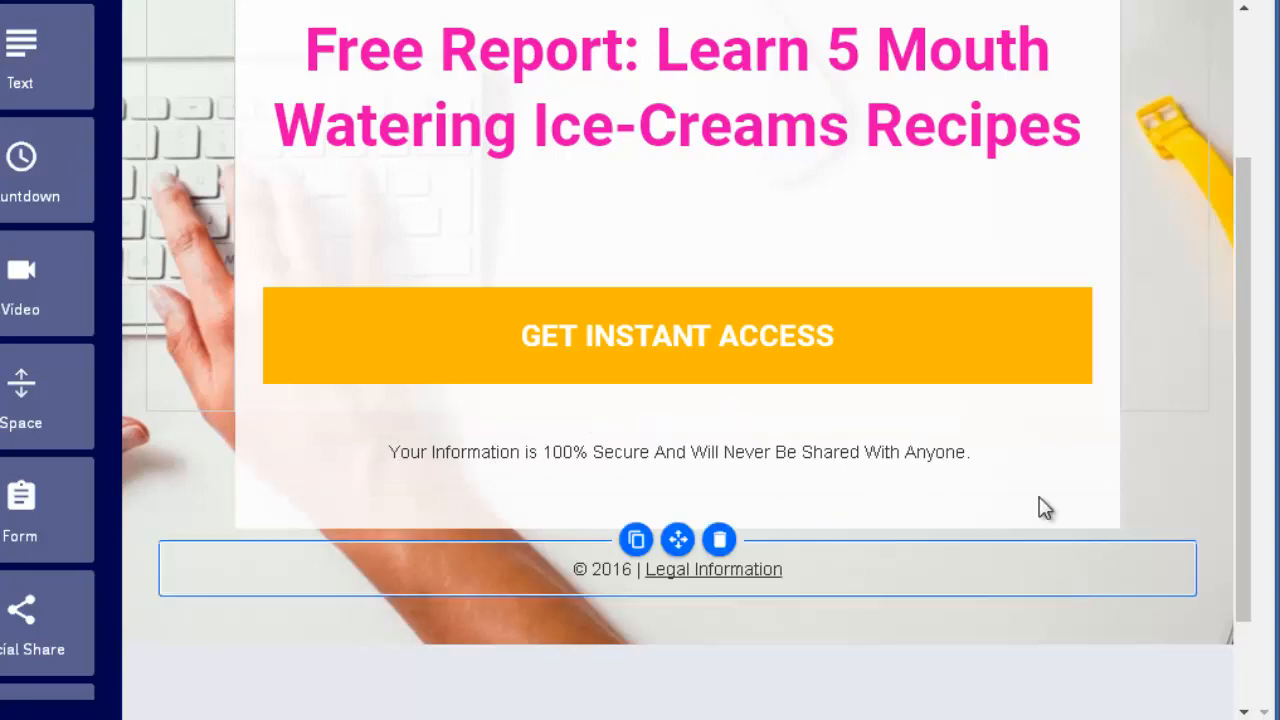
scroll(1040, 508, "up", 2)
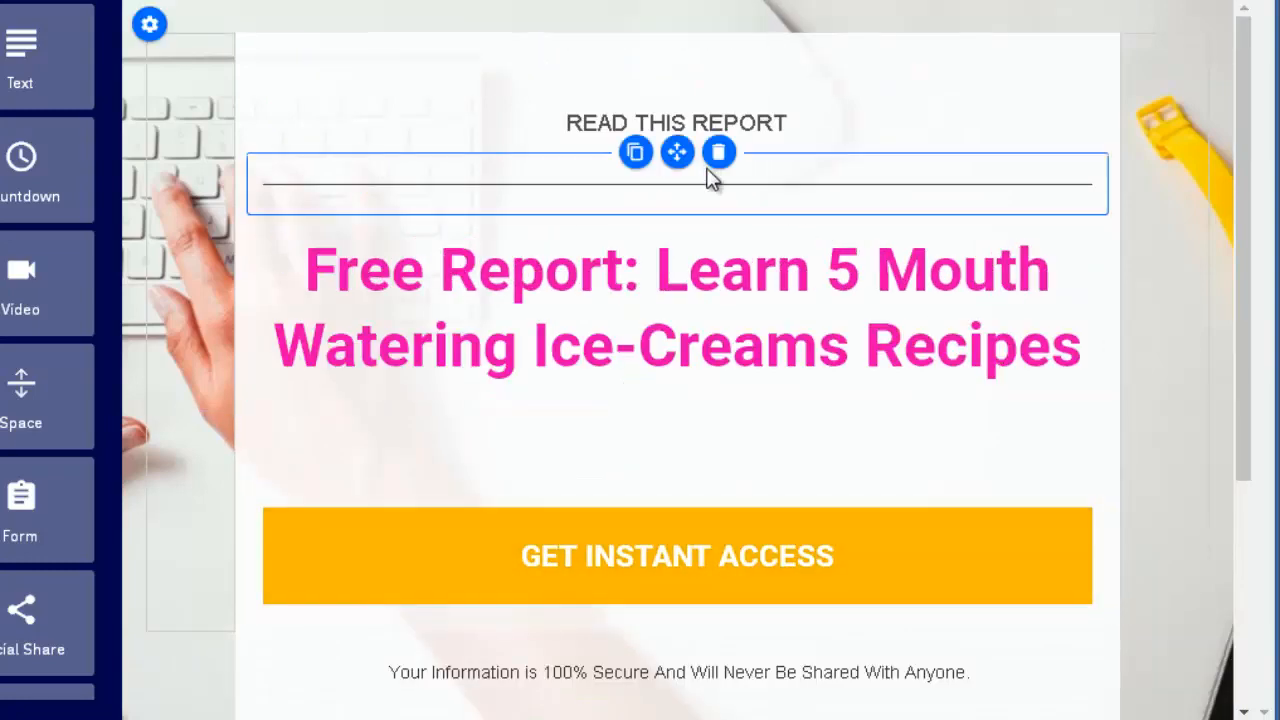
scroll(790, 200, "down", 1)
scroll(1100, 470, "up", 1)
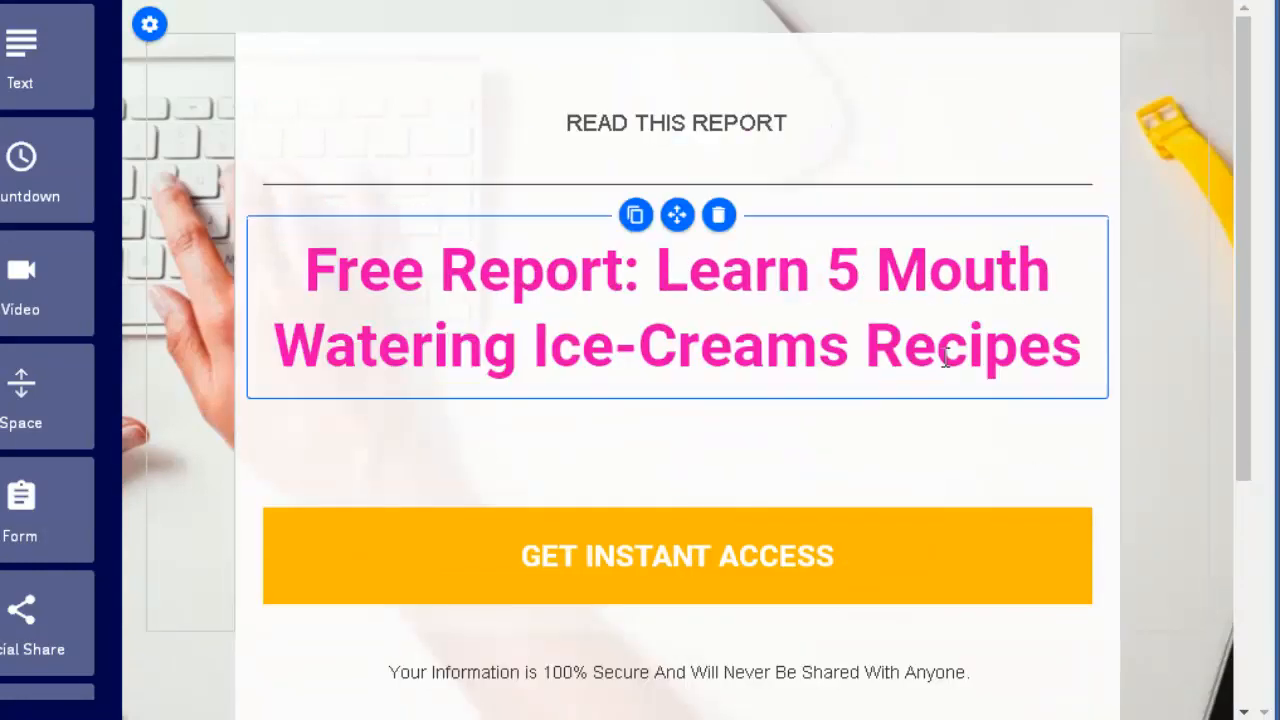
scroll(700, 443, "down", 2)
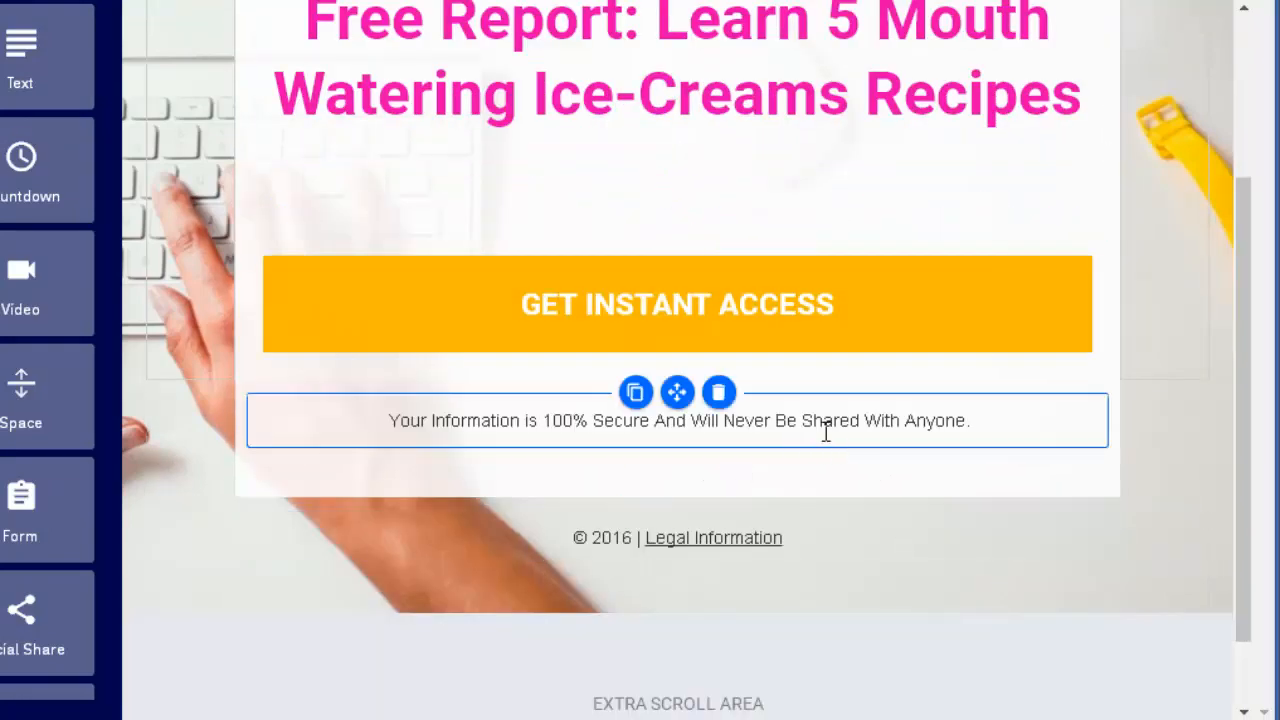
scroll(836, 425, "up", 2)
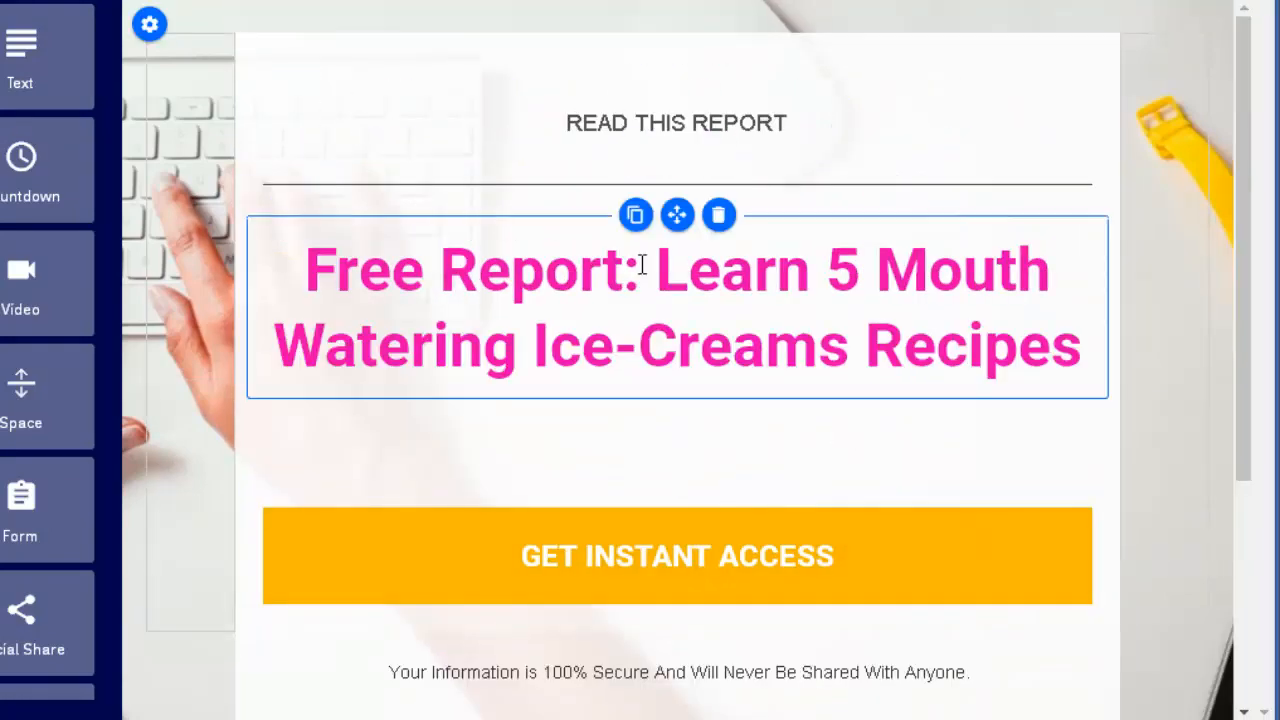
scroll(818, 134, "down", 1)
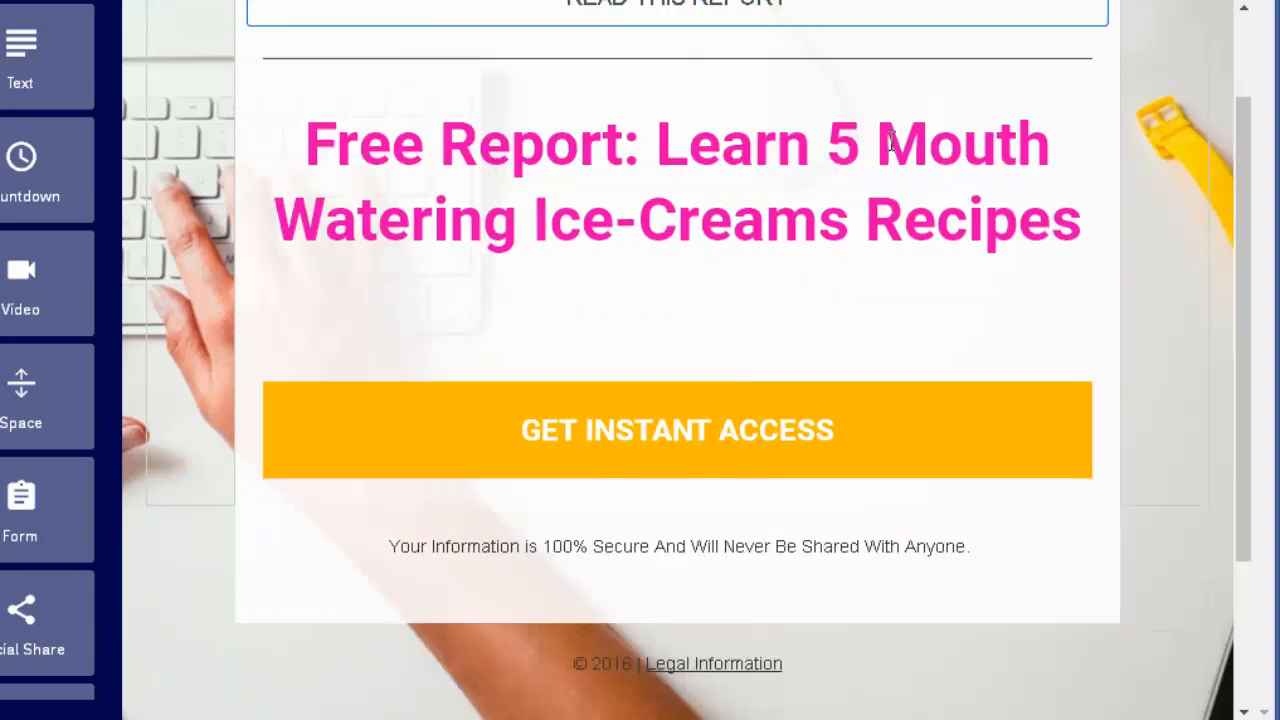
scroll(883, 126, "up", 1)
scroll(800, 124, "down", 1)
scroll(1057, 225, "up", 1)
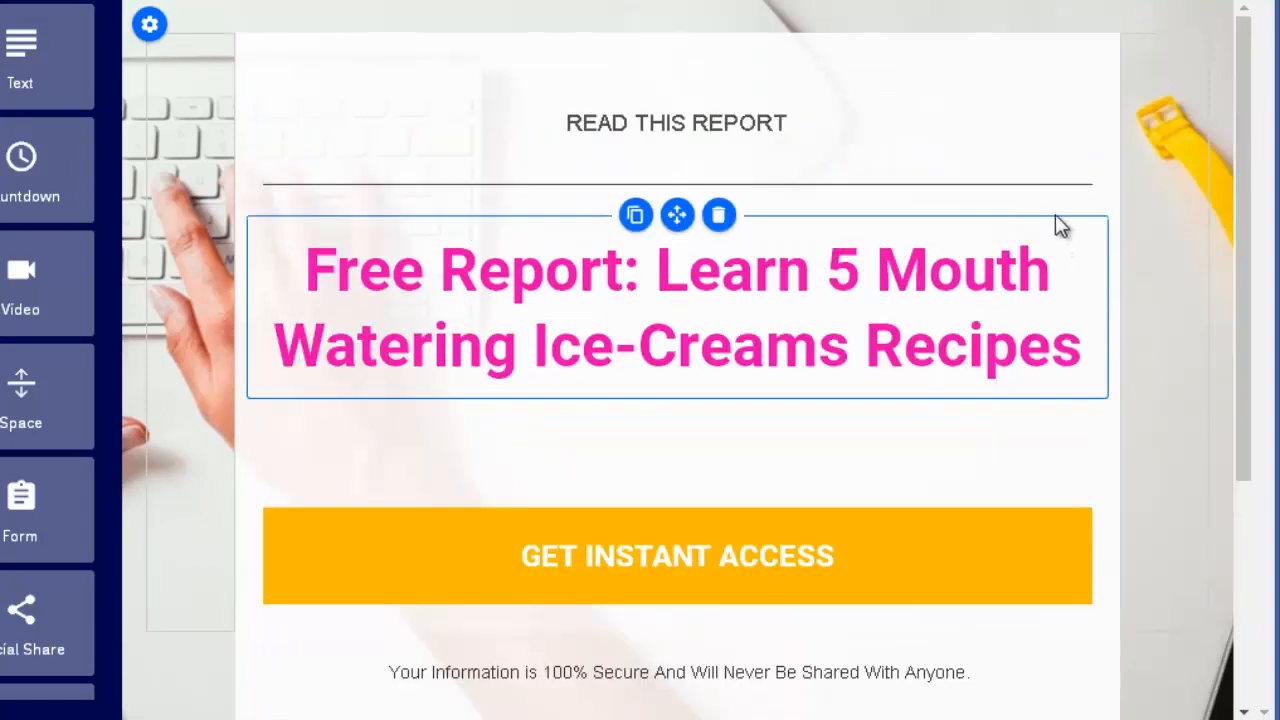
- Try moving the READ THIS REPORT text, and delete the extra empty block between the headline and the button
mouse_move(677, 43)
left_mouse_down()
mouse_move(666, 386)
mouse_move(677, 48)
left_mouse_up()
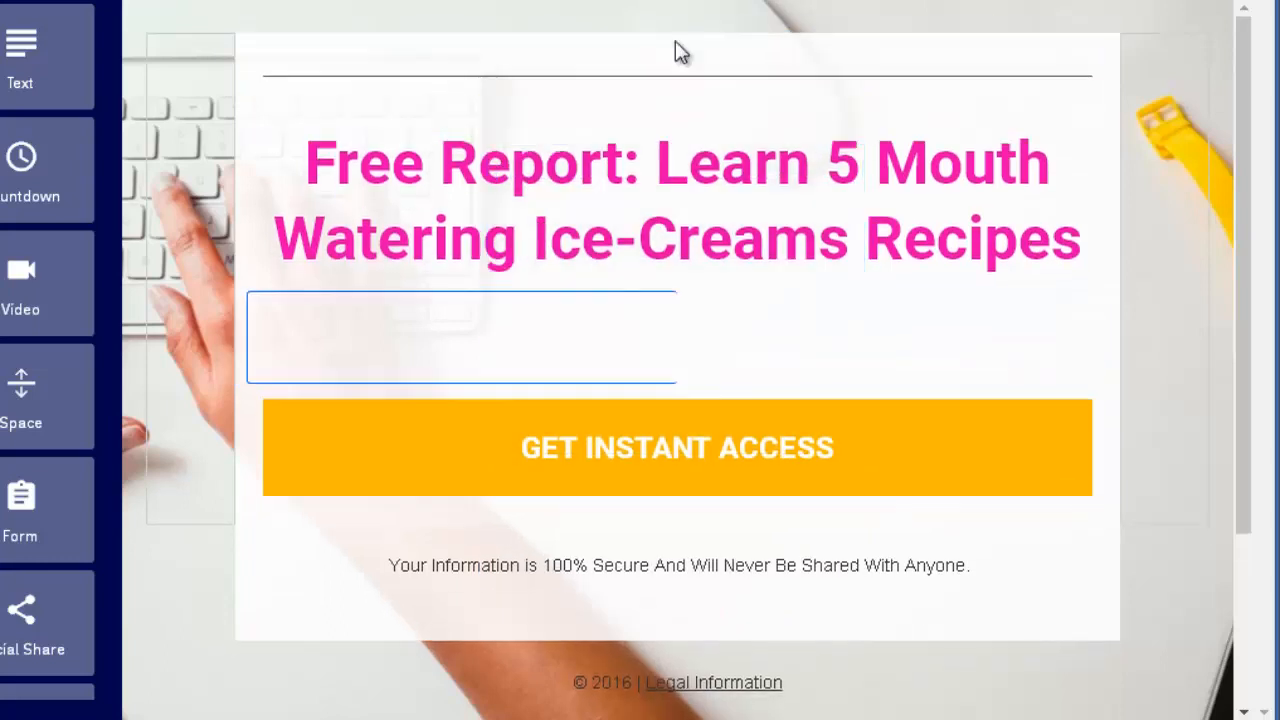
scroll(1177, 400, "down", 2)
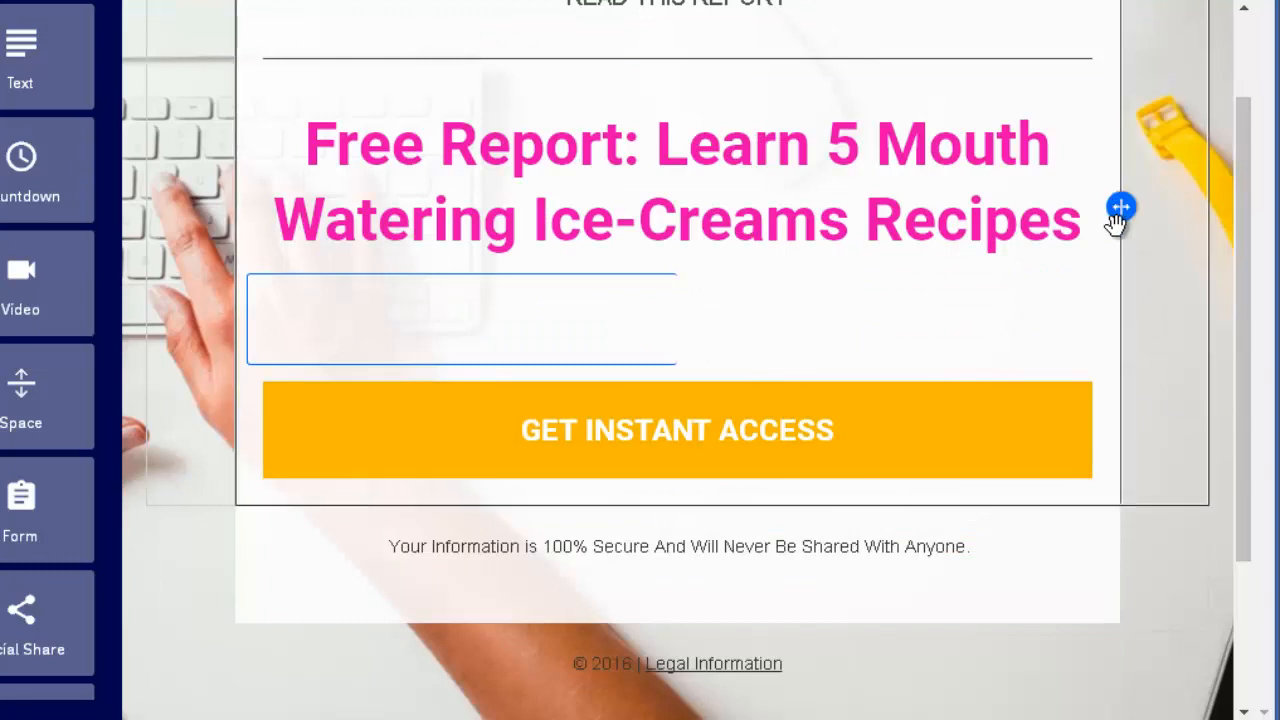
scroll(1100, 234, "up", 2)
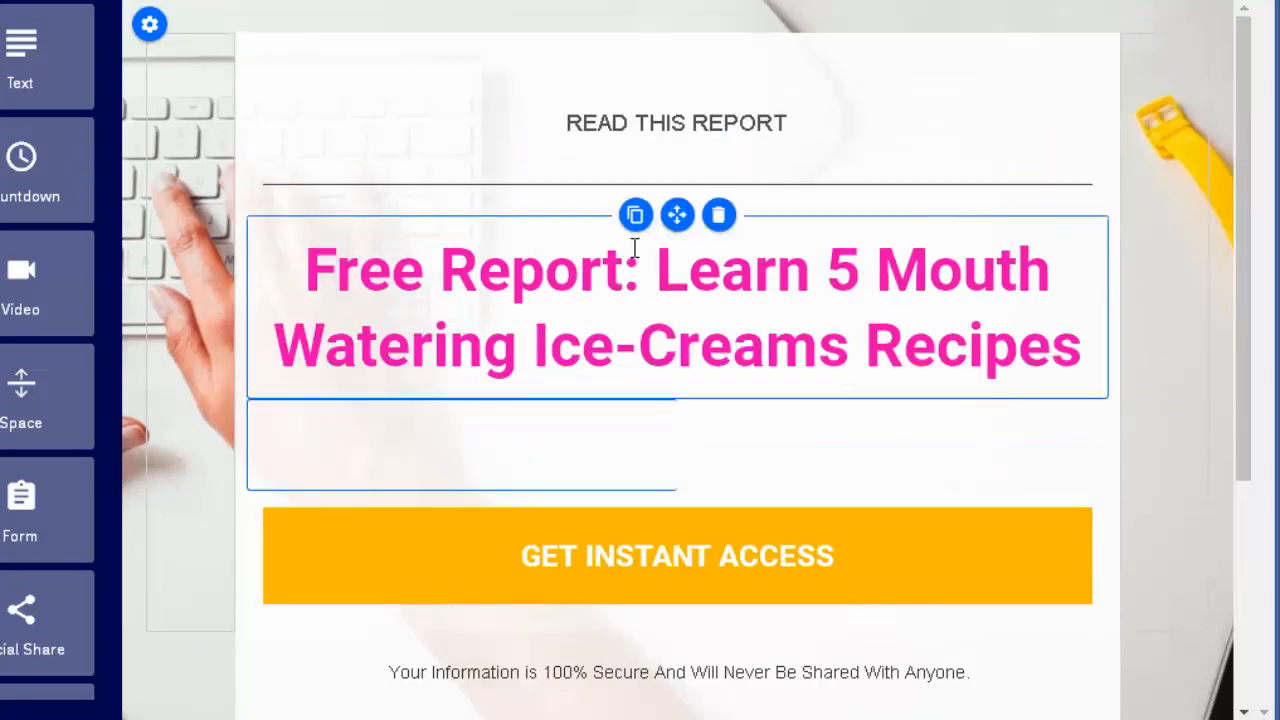
scroll(486, 300, "down", 2)
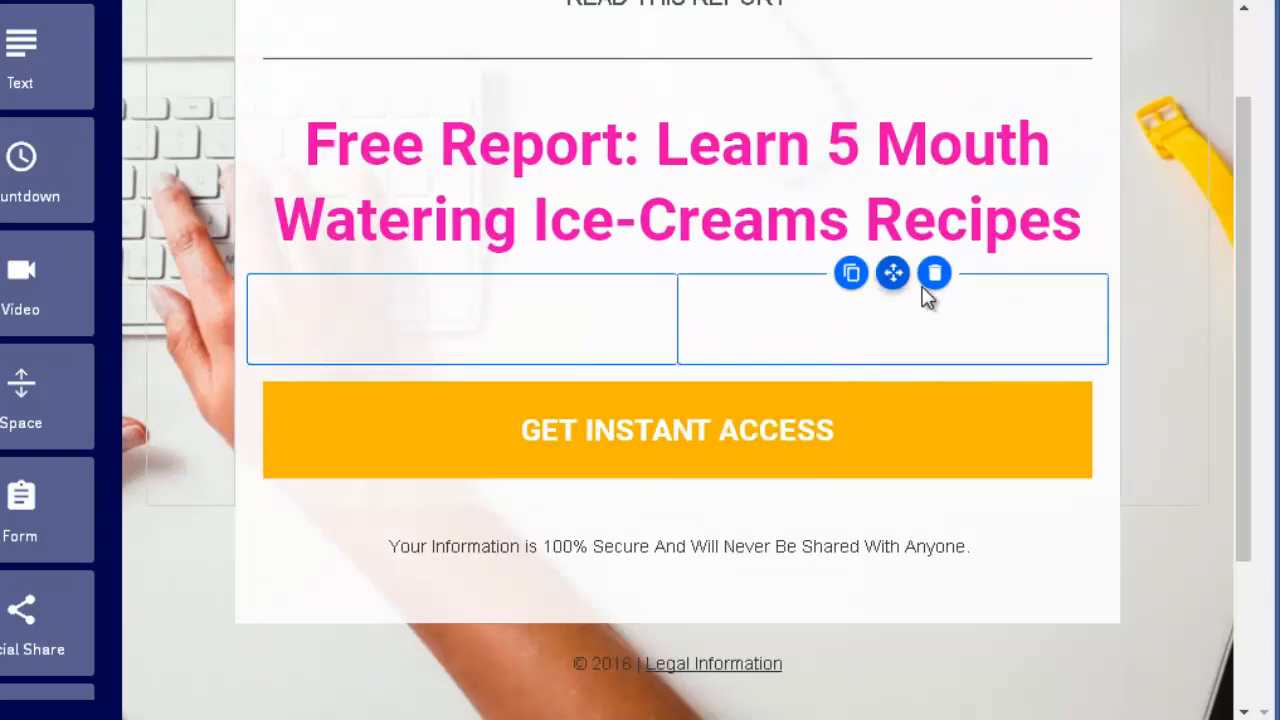
left_click(934, 276)
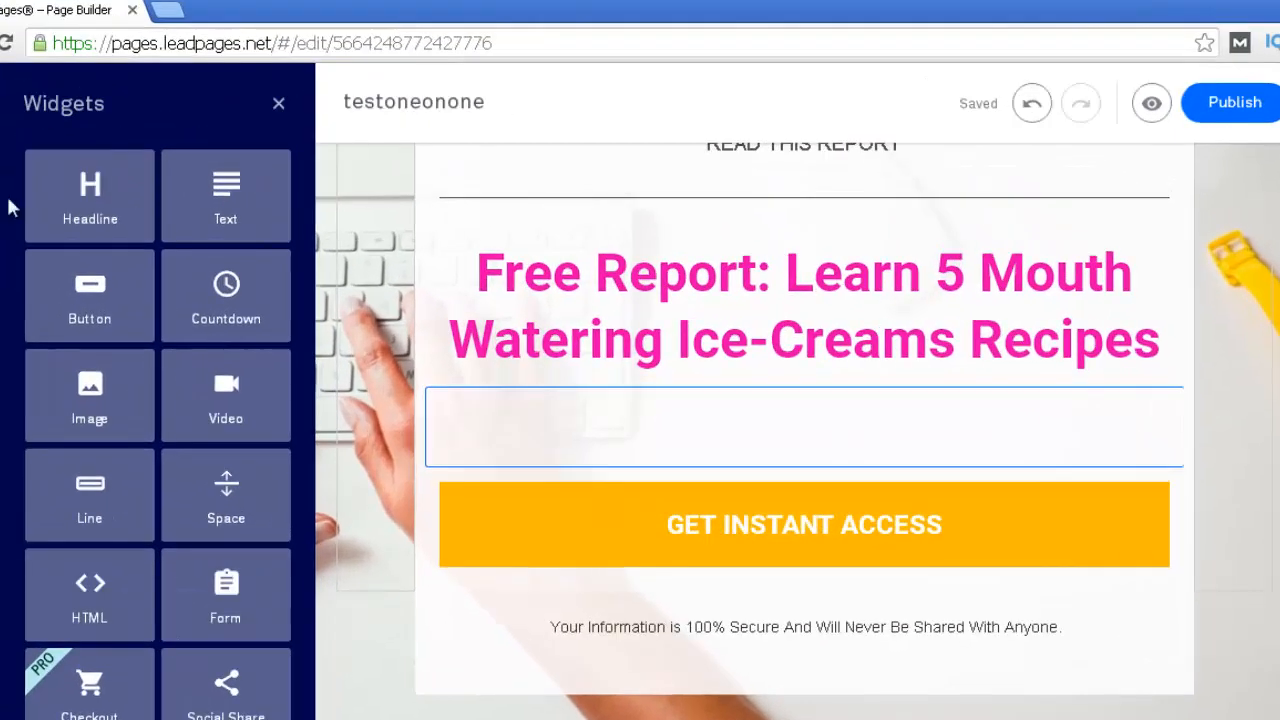
- Try adding a Headline widget above the pink headline, and delete it again
scroll(457, 300, "up", 1)
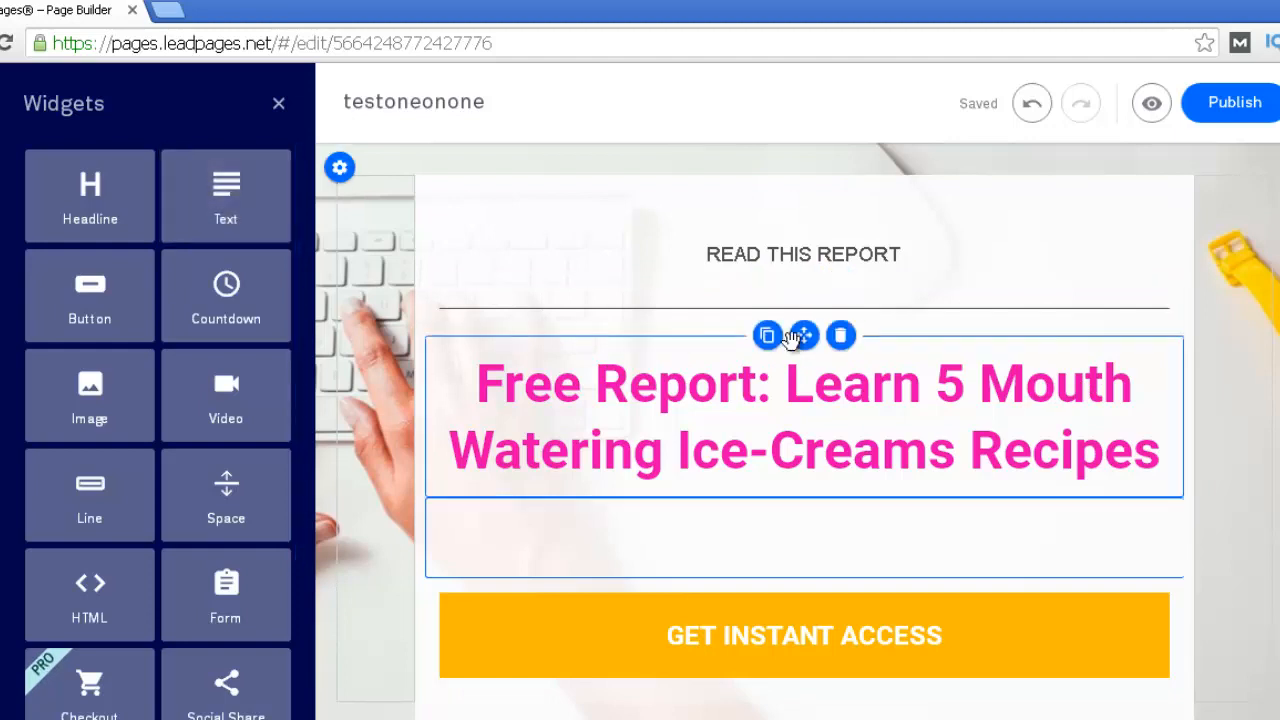
scroll(1030, 345, "down", 1)
scroll(814, 277, "up", 1)
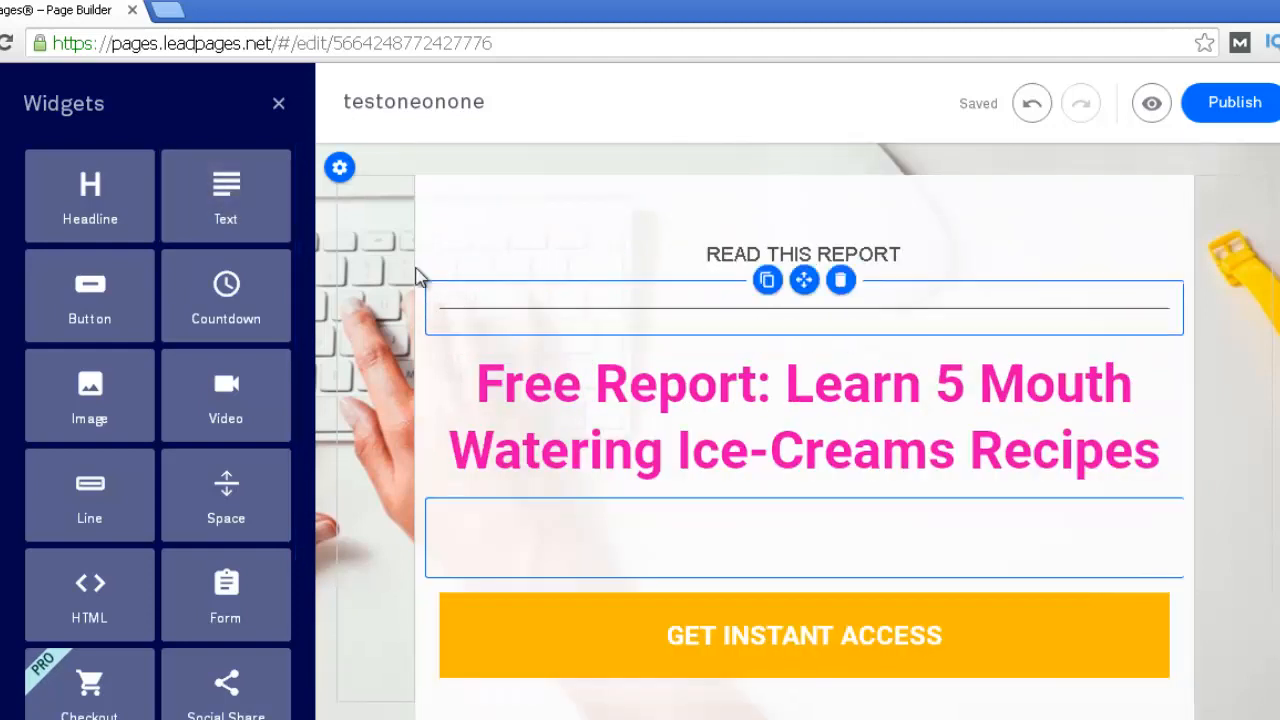
left_click_drag(100, 205, 702, 376)
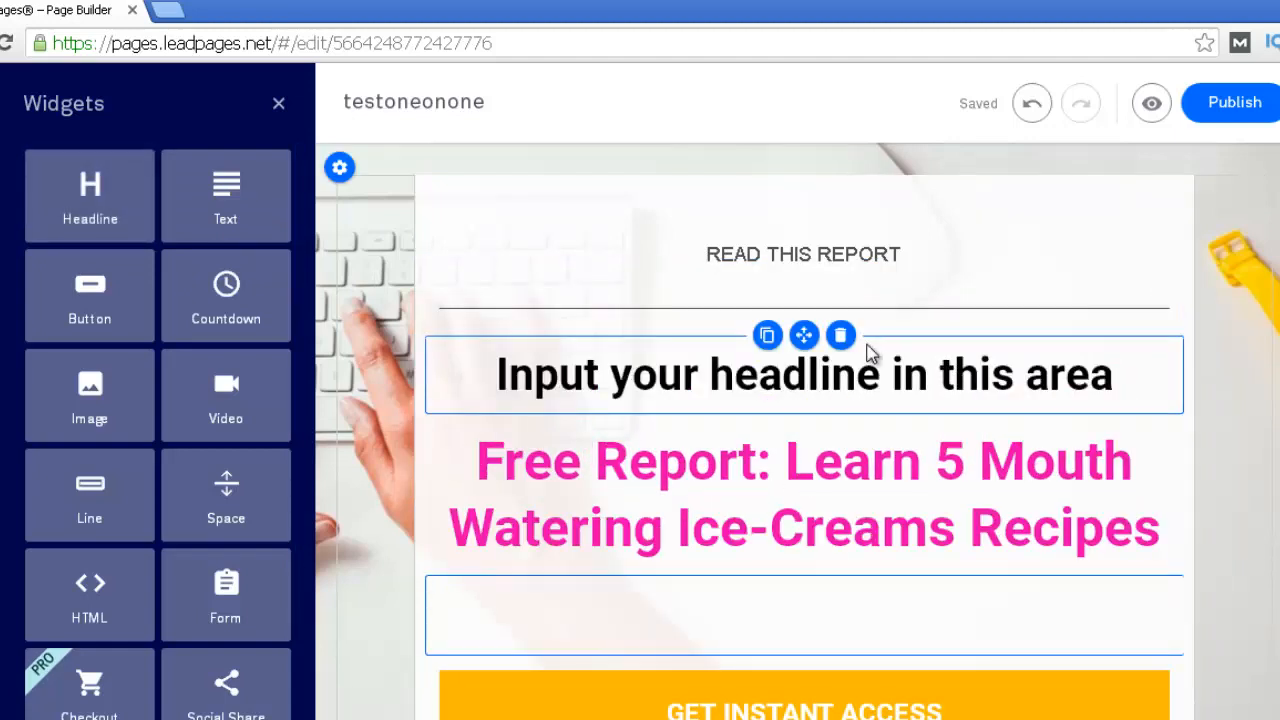
left_click(840, 335)
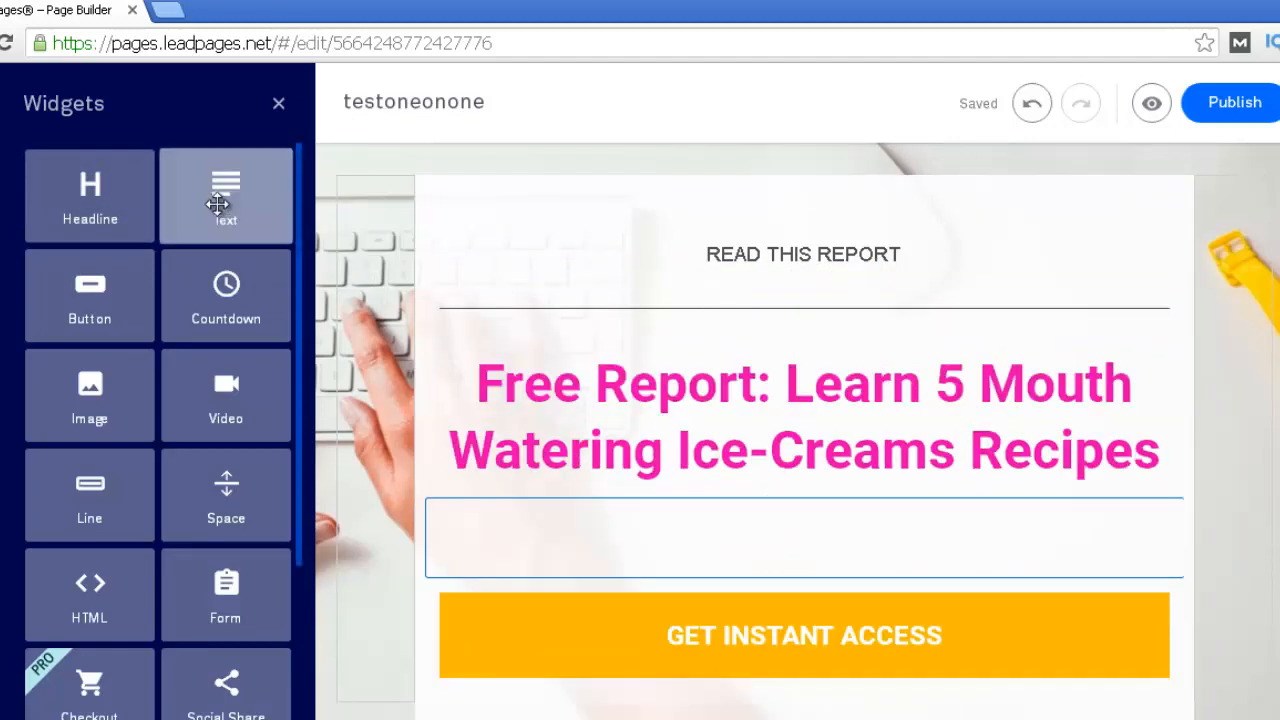
- Add a Text widget beside the divider line under the READ THIS REPORT text
left_click_drag(217, 204, 494, 328)
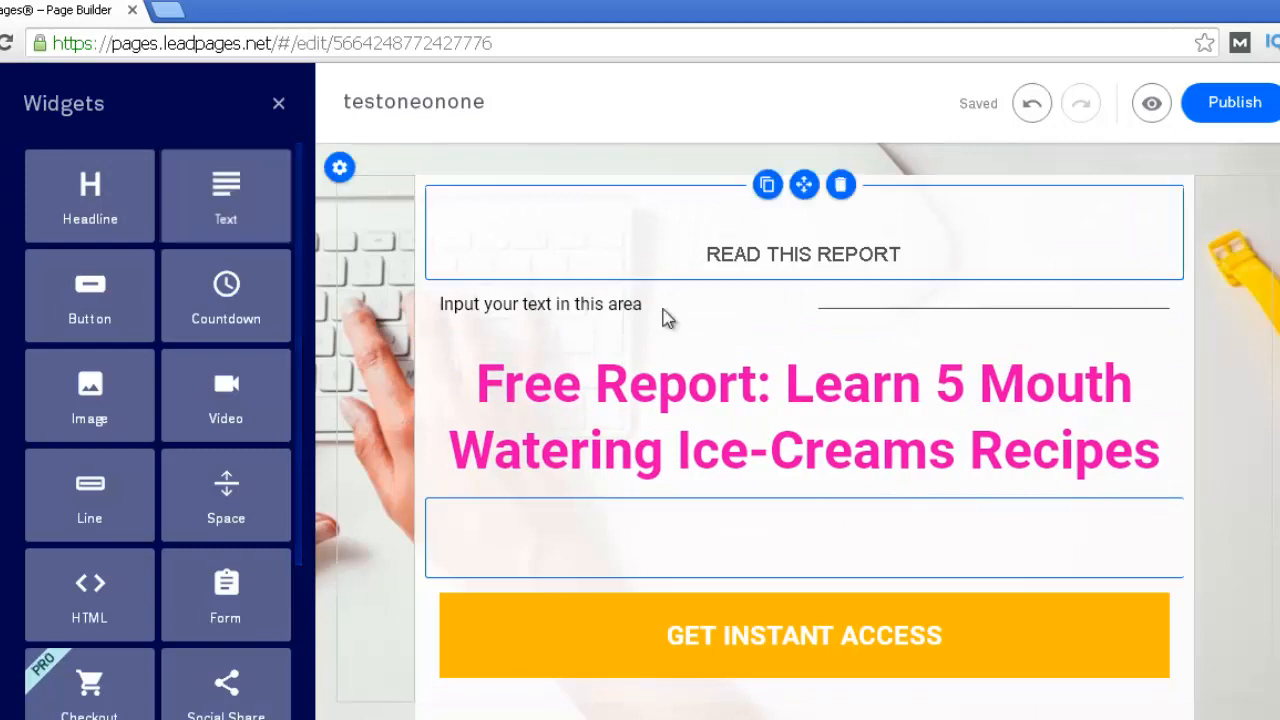
- Delete the Text widget beside the divider line under the READ THIS REPORT text
left_click(652, 282)
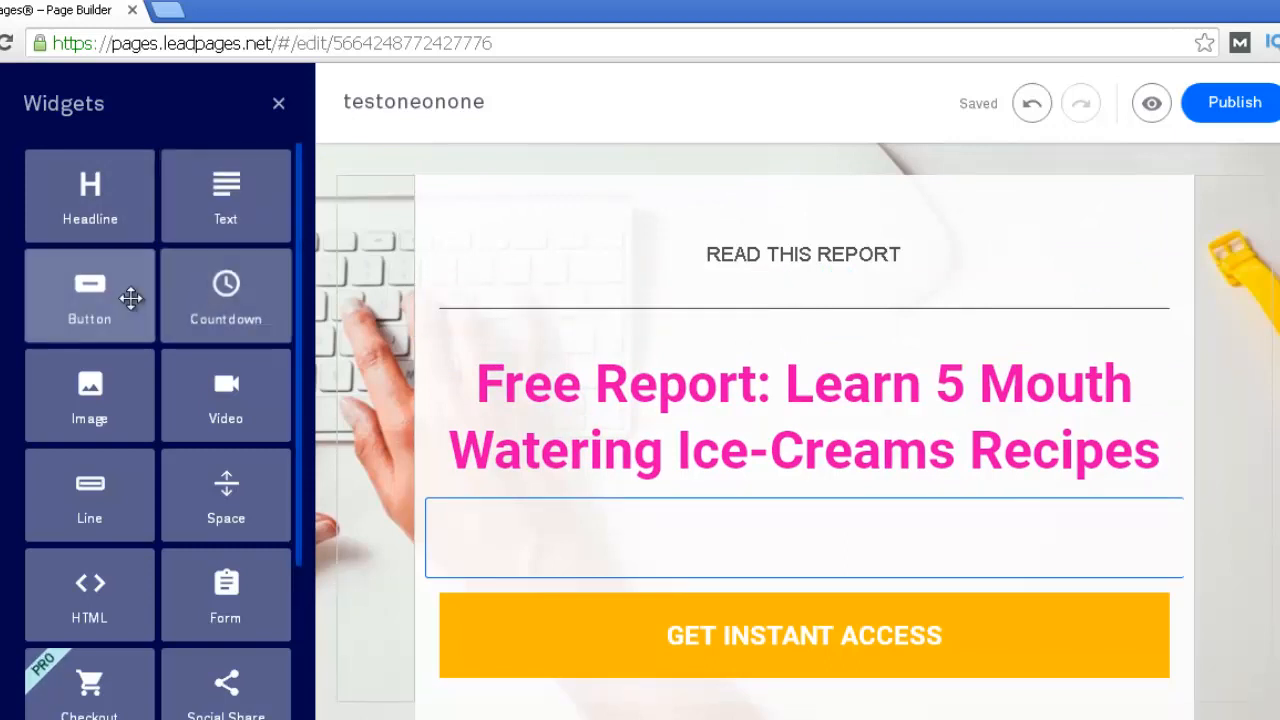
scroll(745, 545, "down", 1)
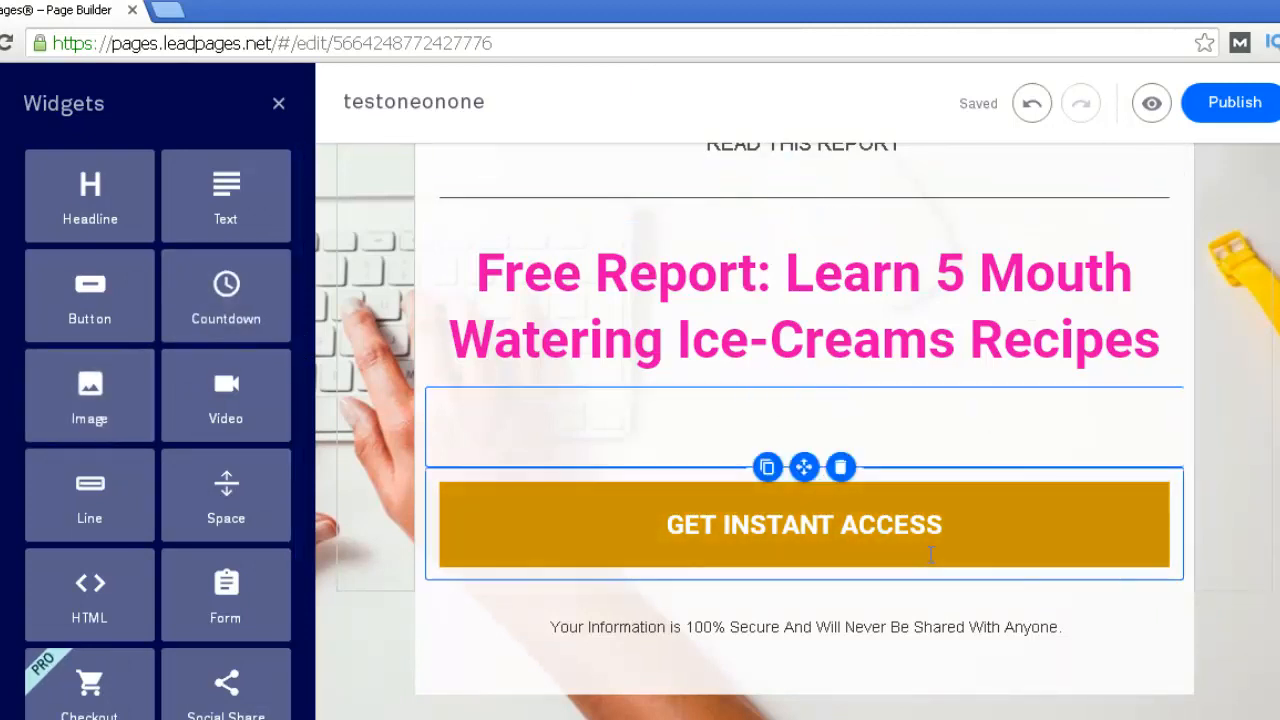
- Preview the page in the desktop, phone and tablet layouts, and return to the desktop layout
left_click(1151, 105)
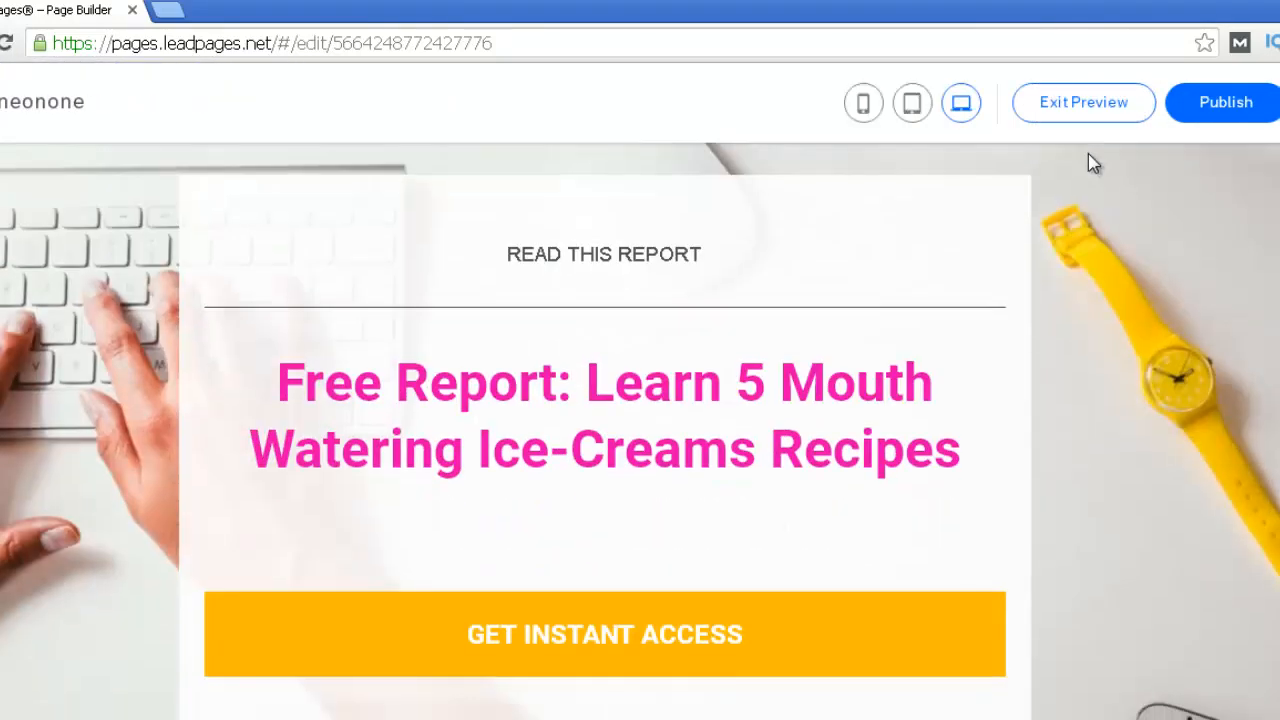
scroll(700, 409, "down", 1)
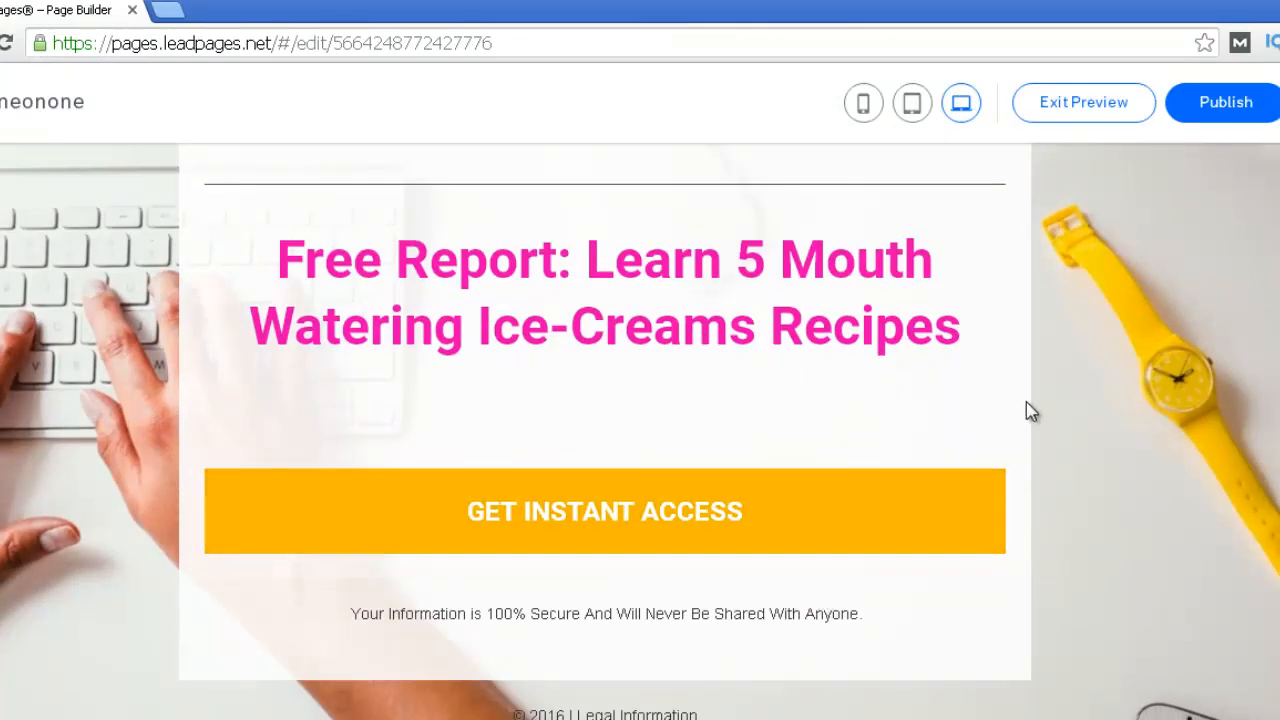
left_click(864, 106)
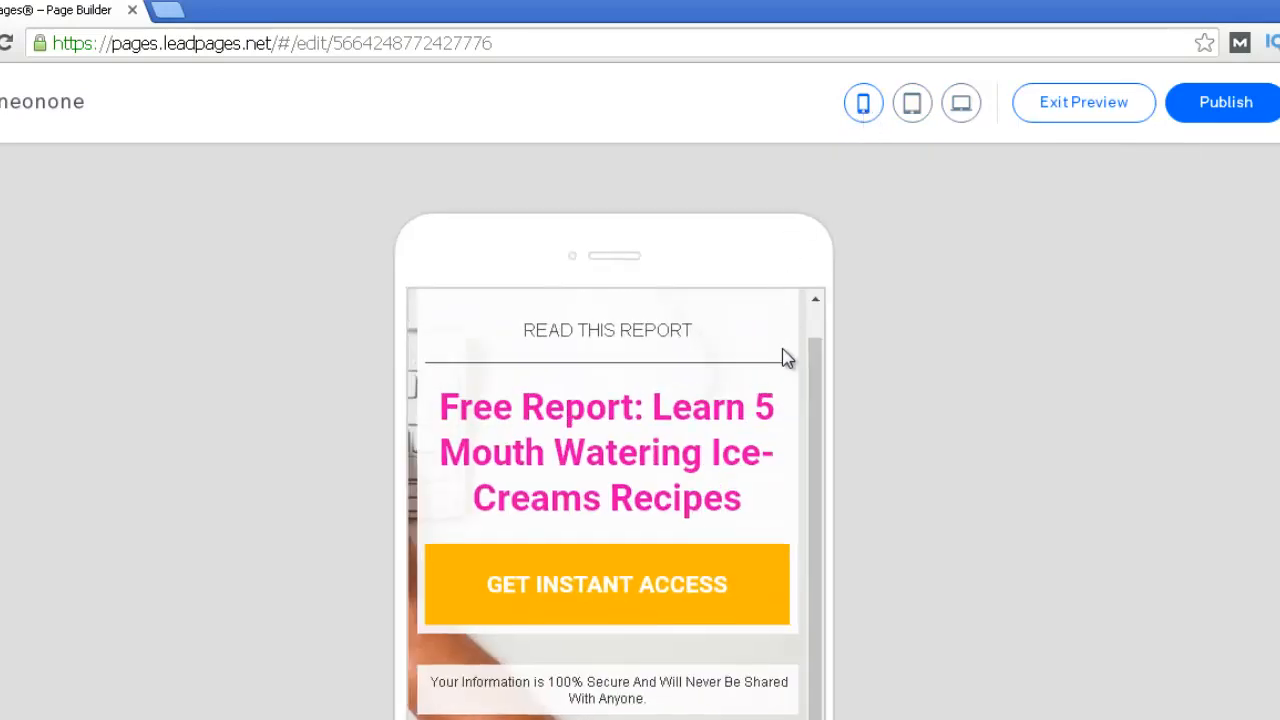
left_click(914, 106)
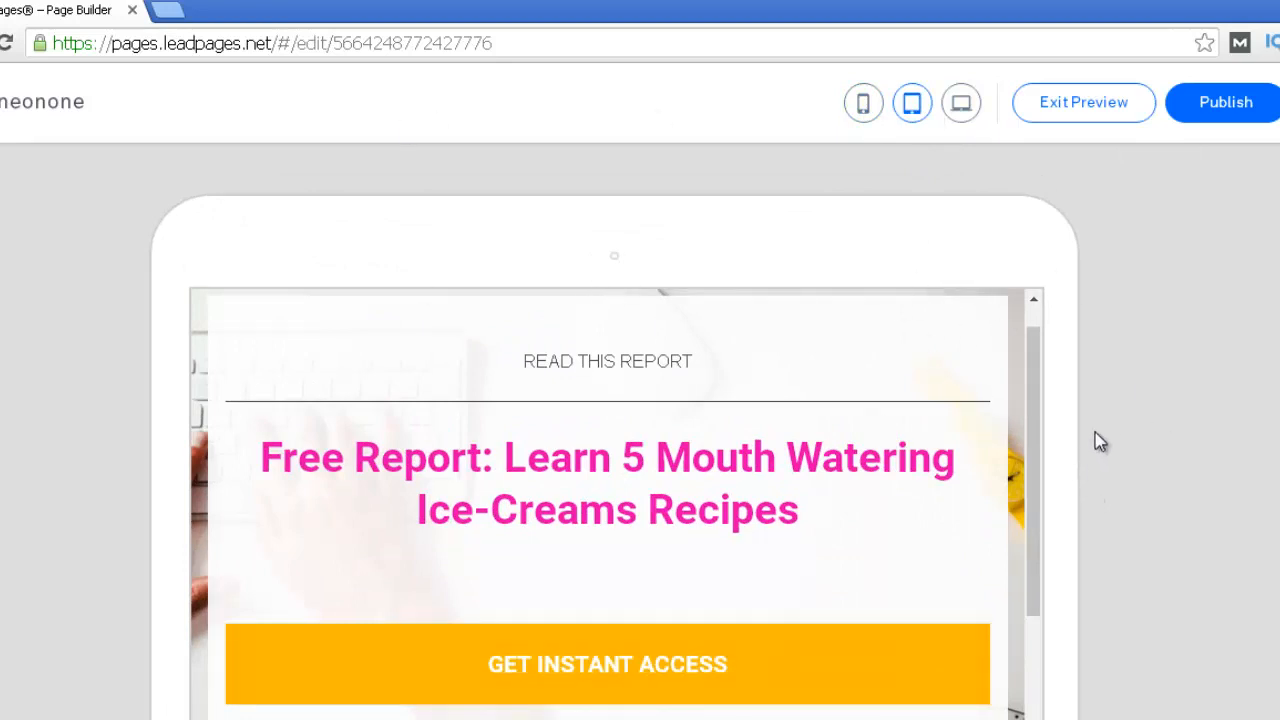
left_click(961, 104)
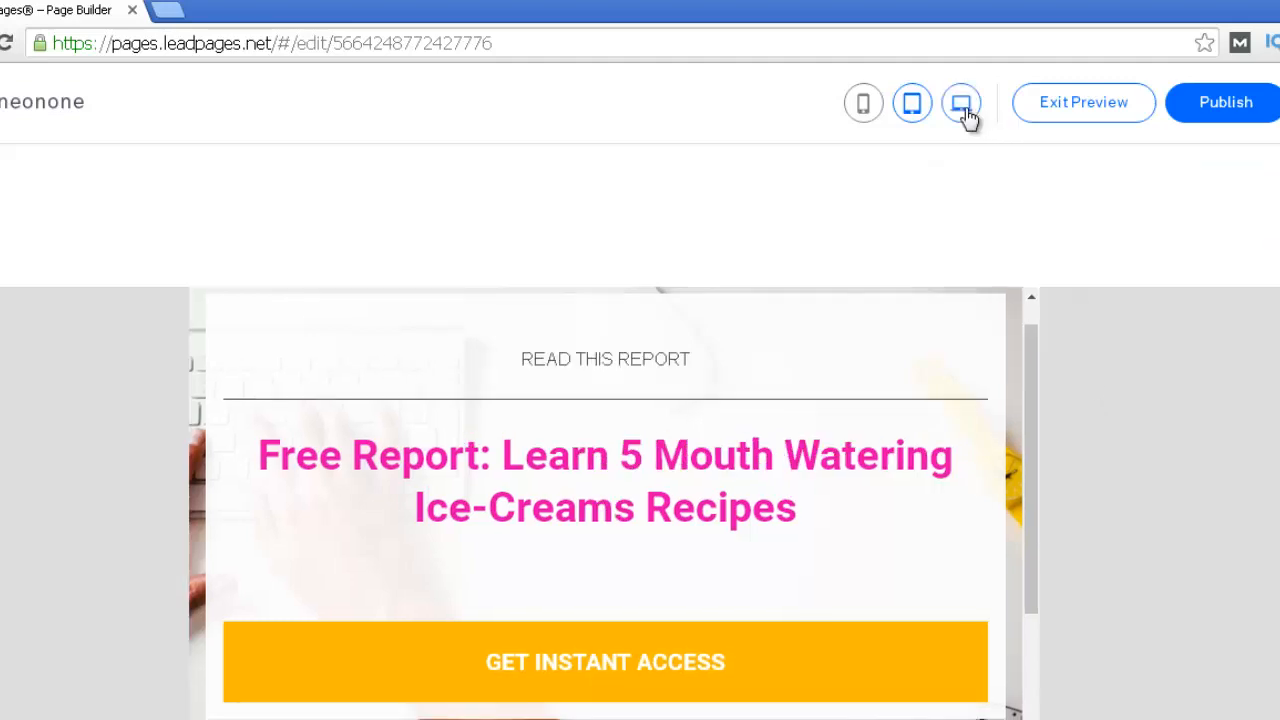
- Check the desktop preview, open and close the GET INSTANT ACCESS button's pop-up form, and exit the preview
scroll(820, 226, "down", 1)
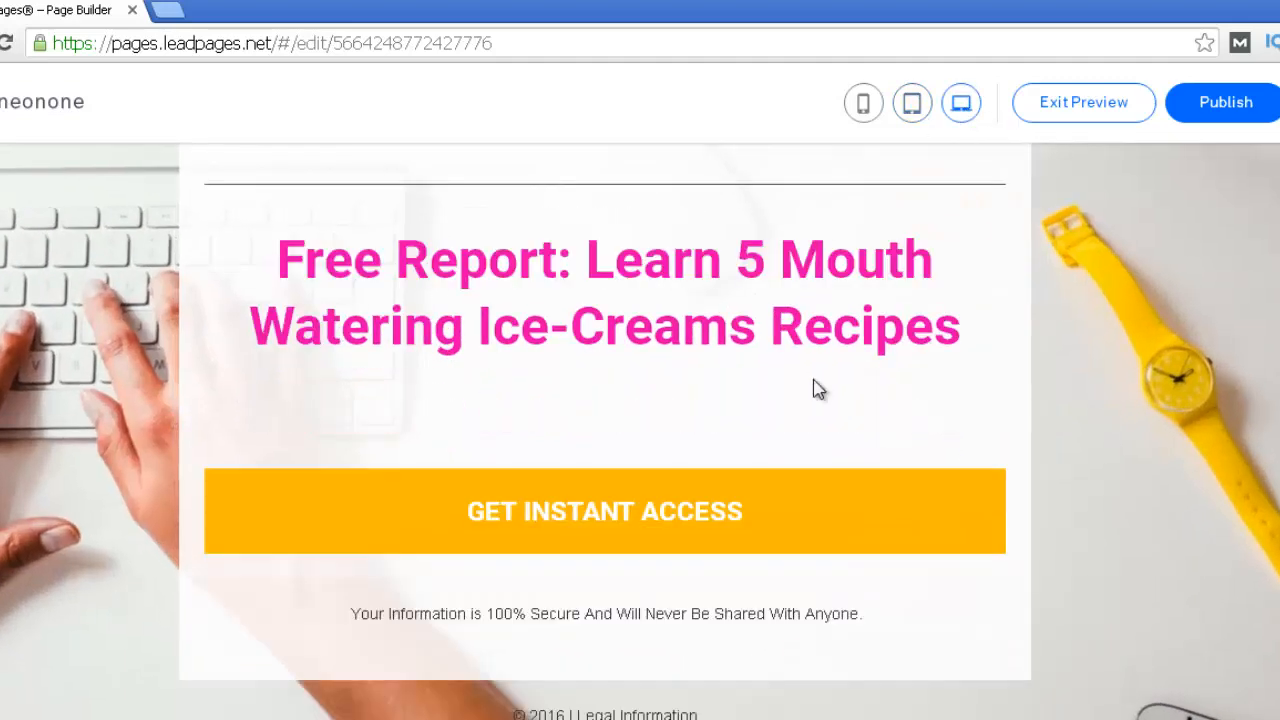
scroll(812, 376, "up", 2)
scroll(680, 491, "down", 1)
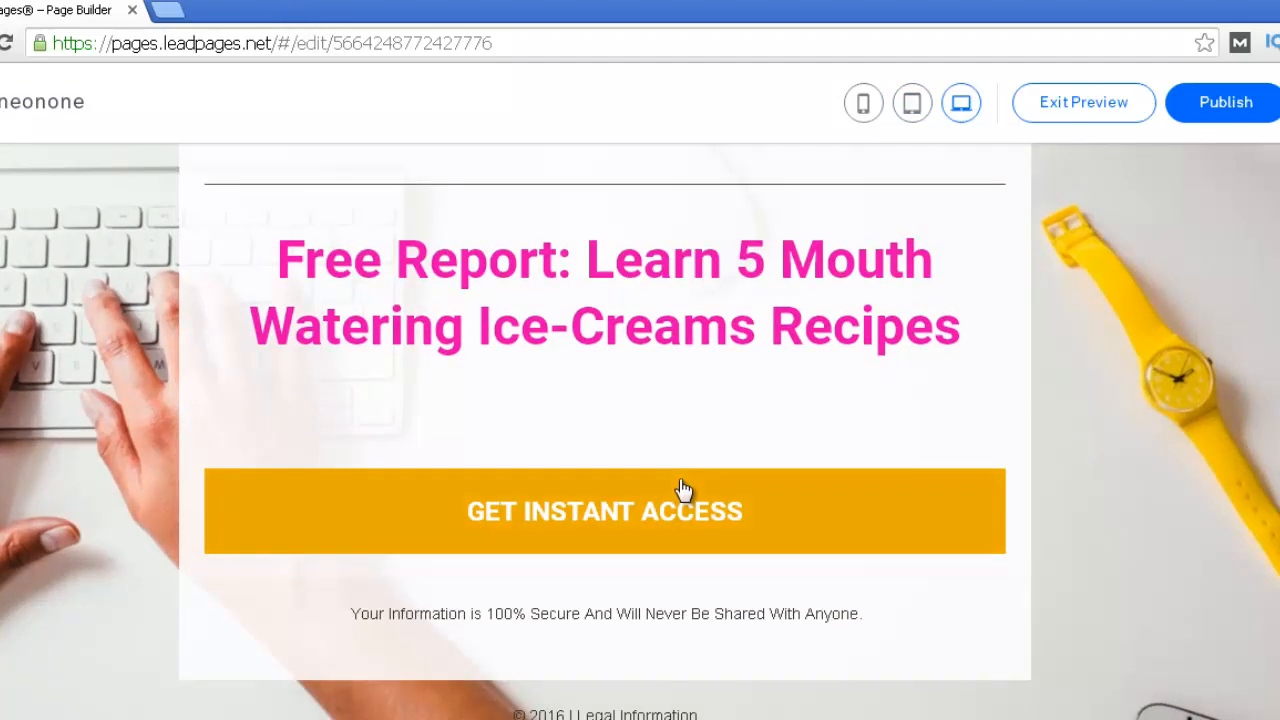
scroll(680, 480, "up", 1)
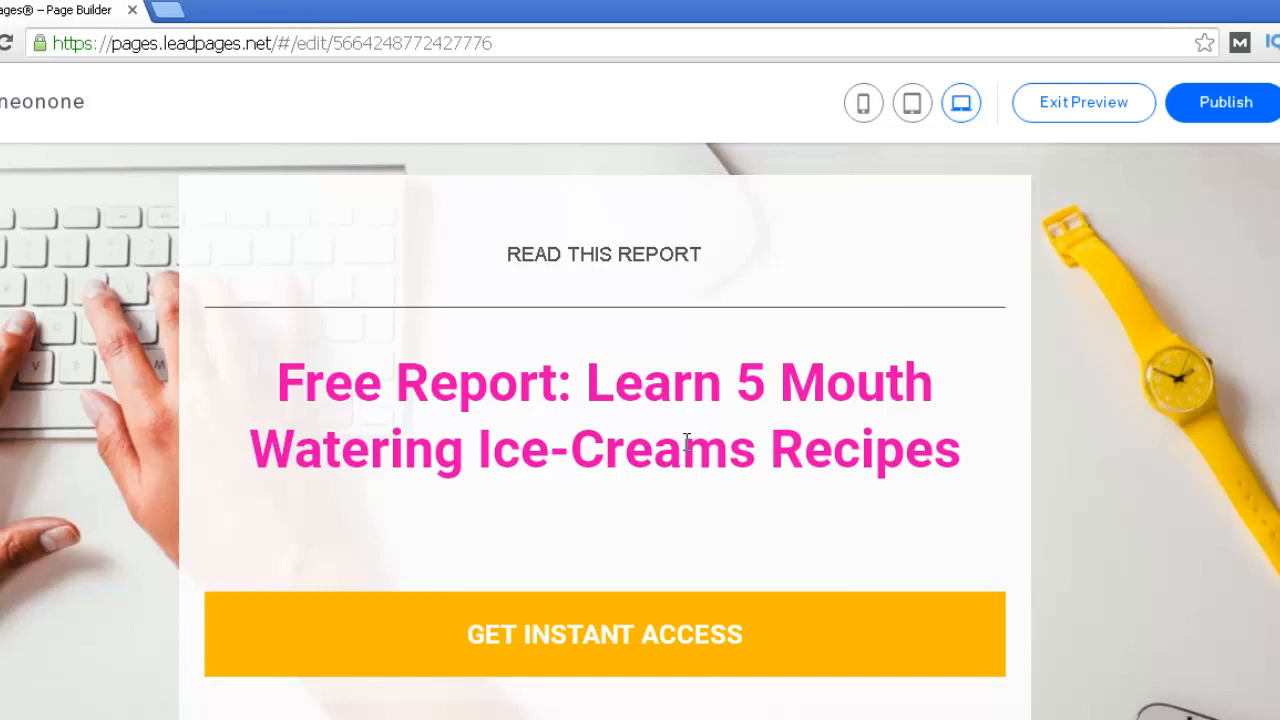
scroll(503, 578, "down", 1)
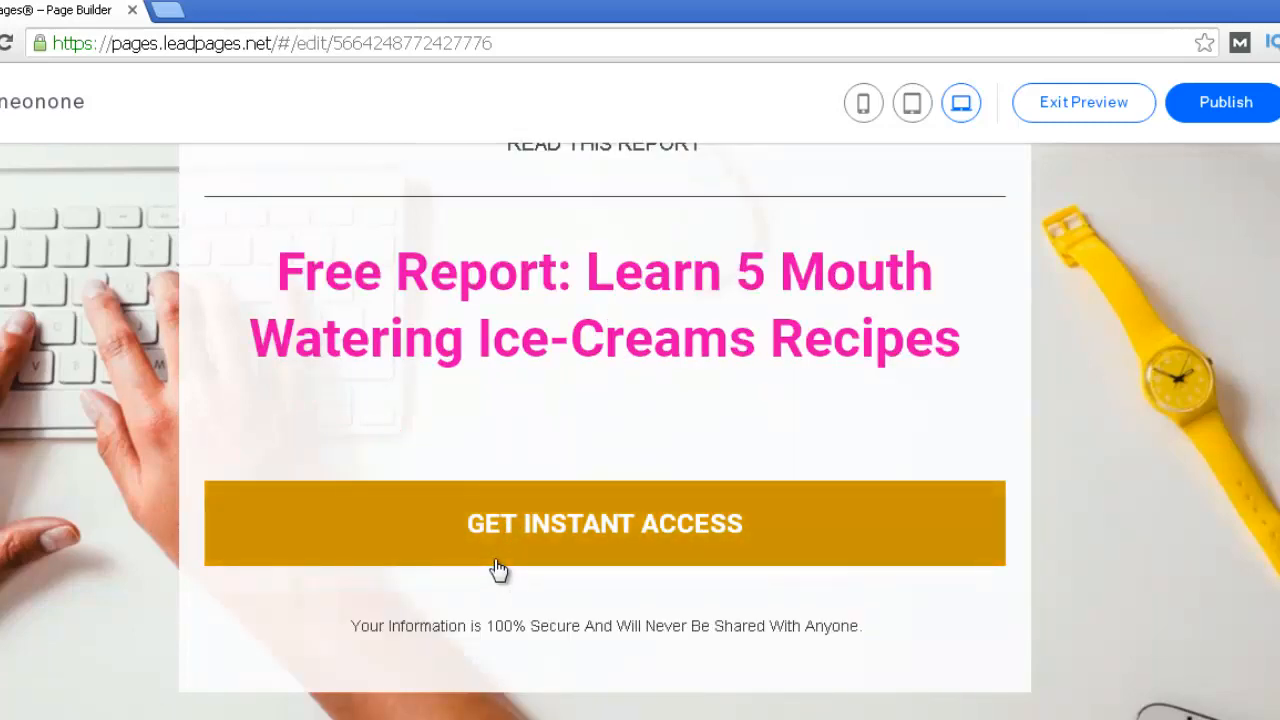
left_click(502, 560)
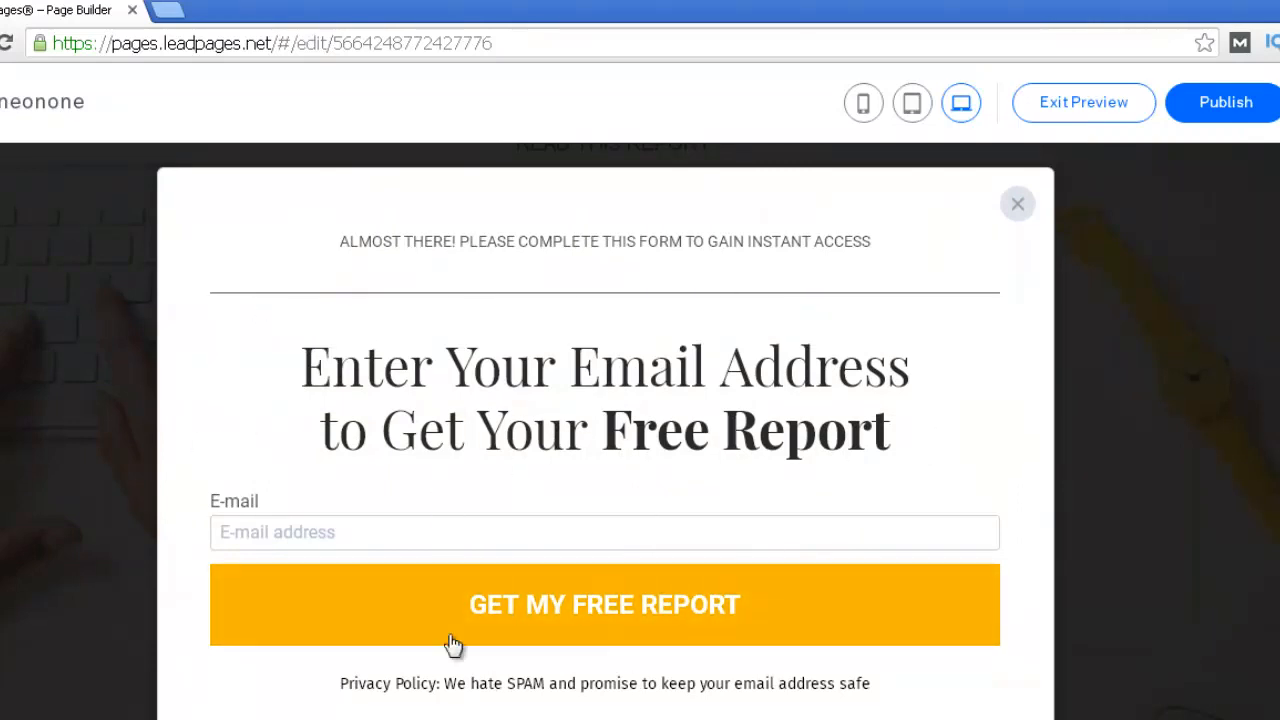
left_click(1021, 205)
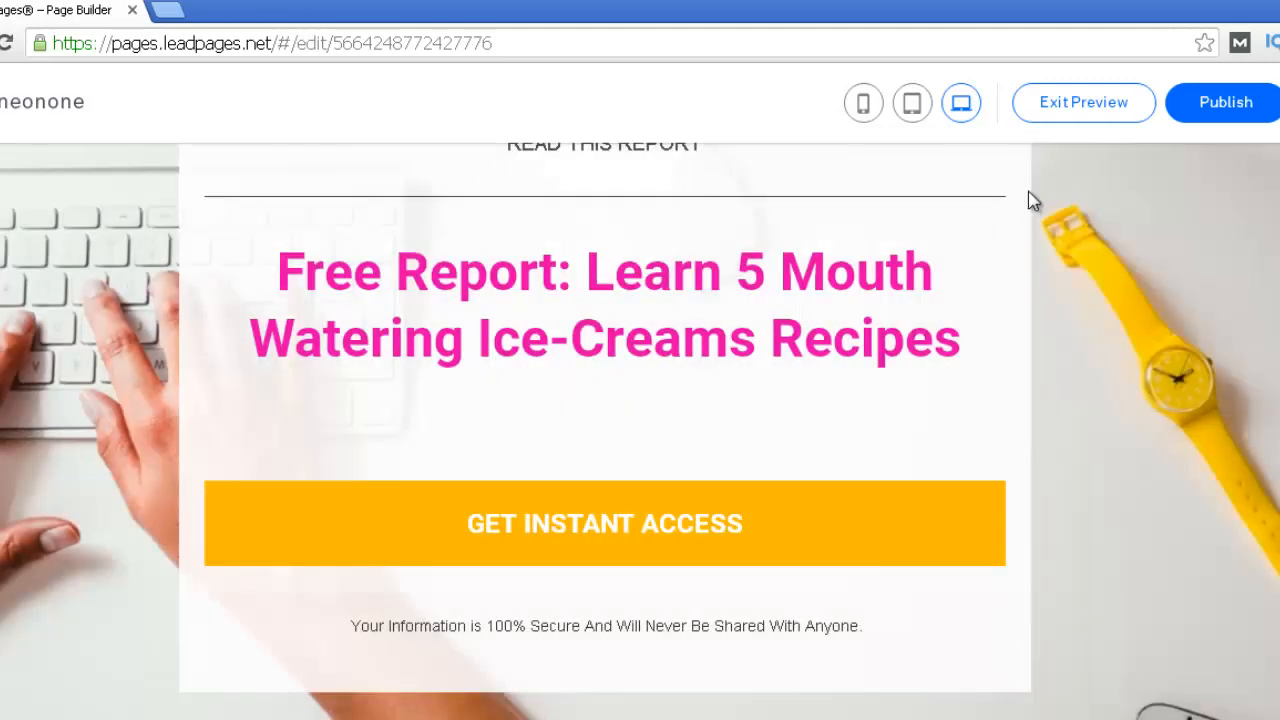
left_click(1072, 118)
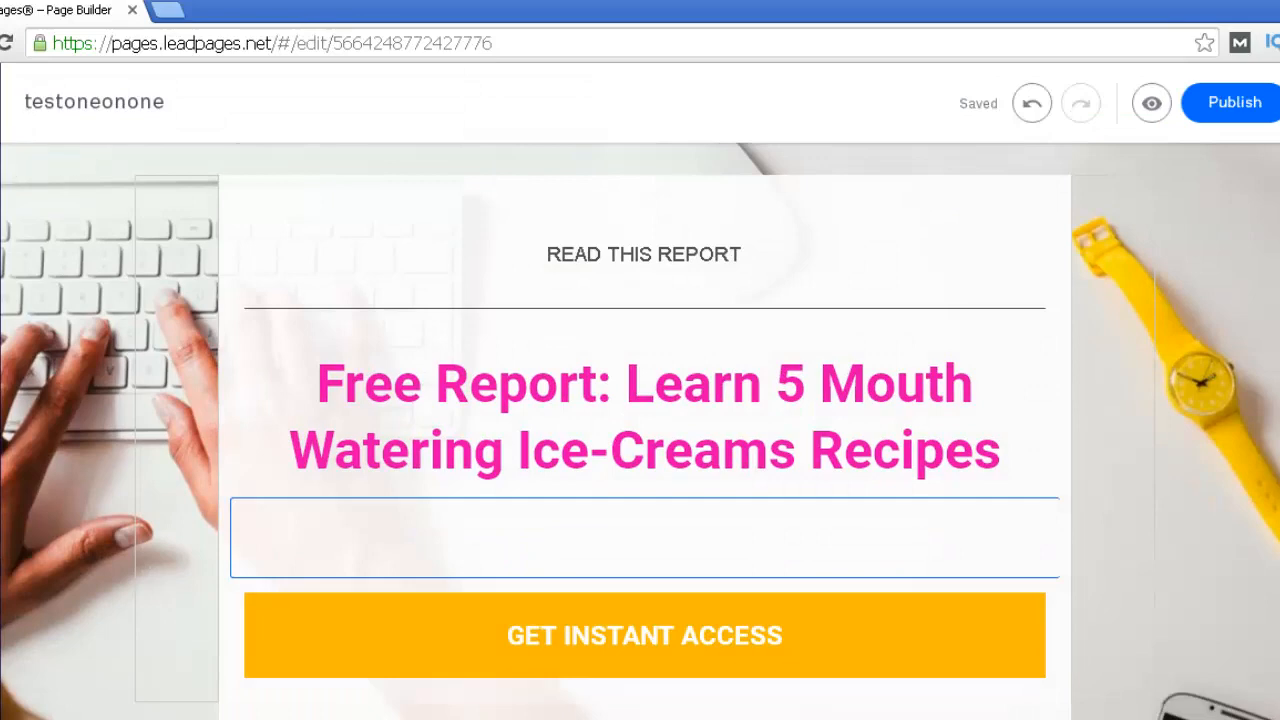
- Set the GET INSTANT ACCESS button's background colour to red #fc0000, trying light blue and orange along the way
left_click(50, 176)
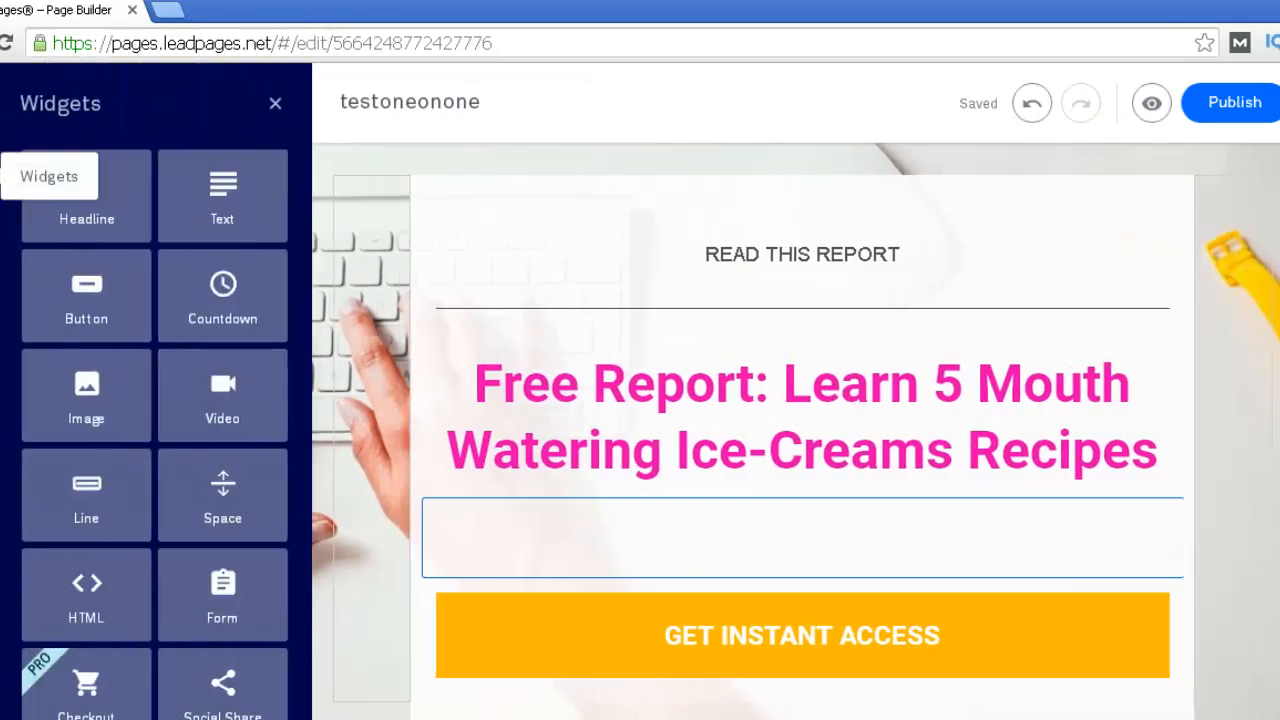
scroll(940, 640, "down", 1)
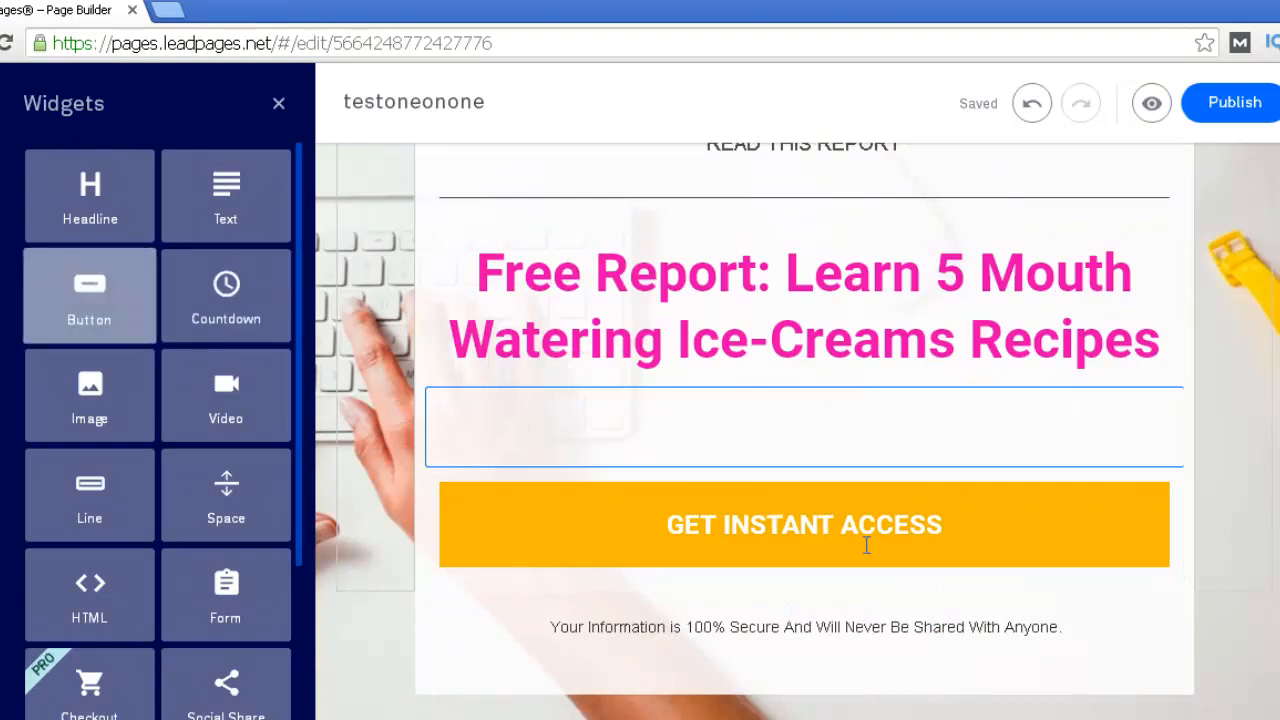
left_click(893, 528)
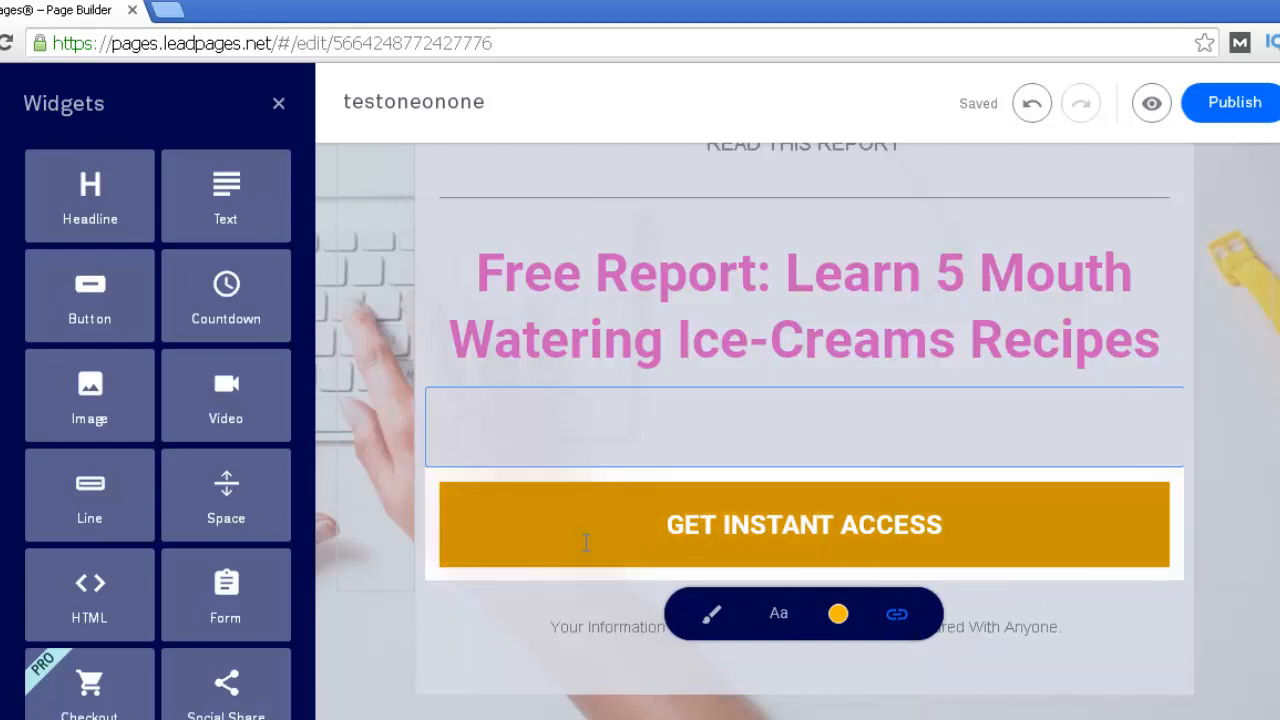
left_click(838, 614)
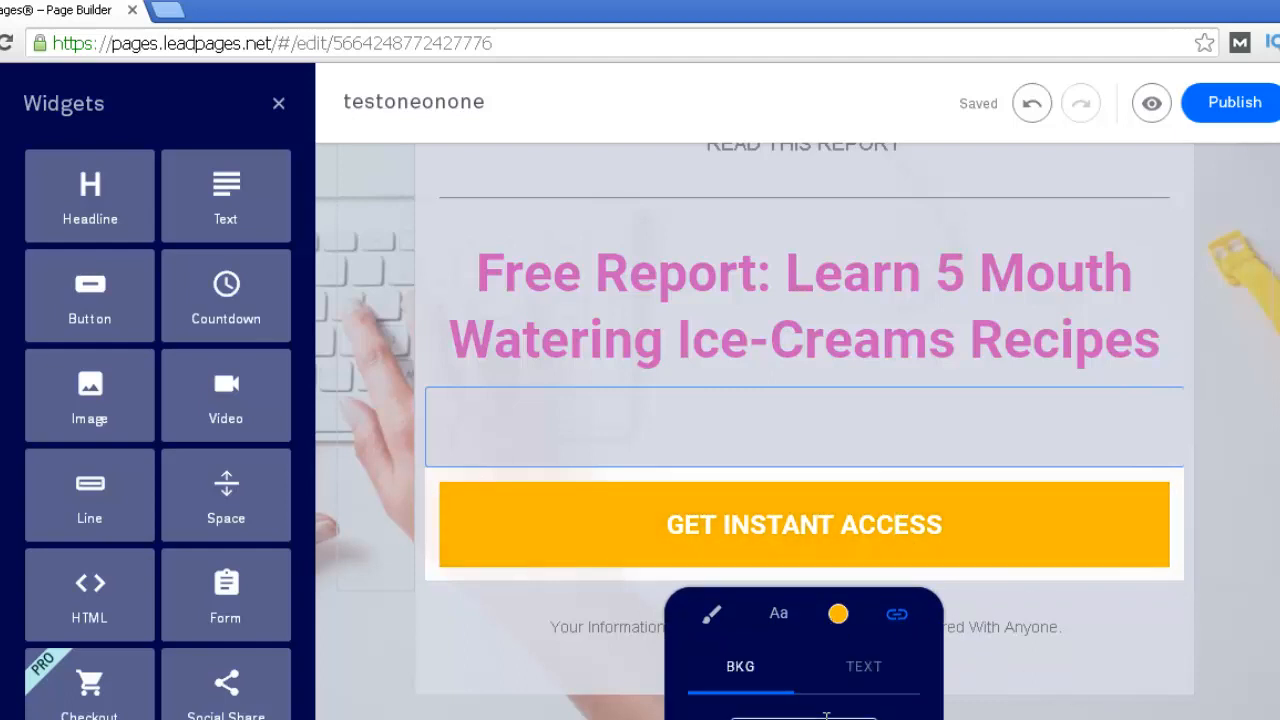
scroll(843, 690, "down", 2)
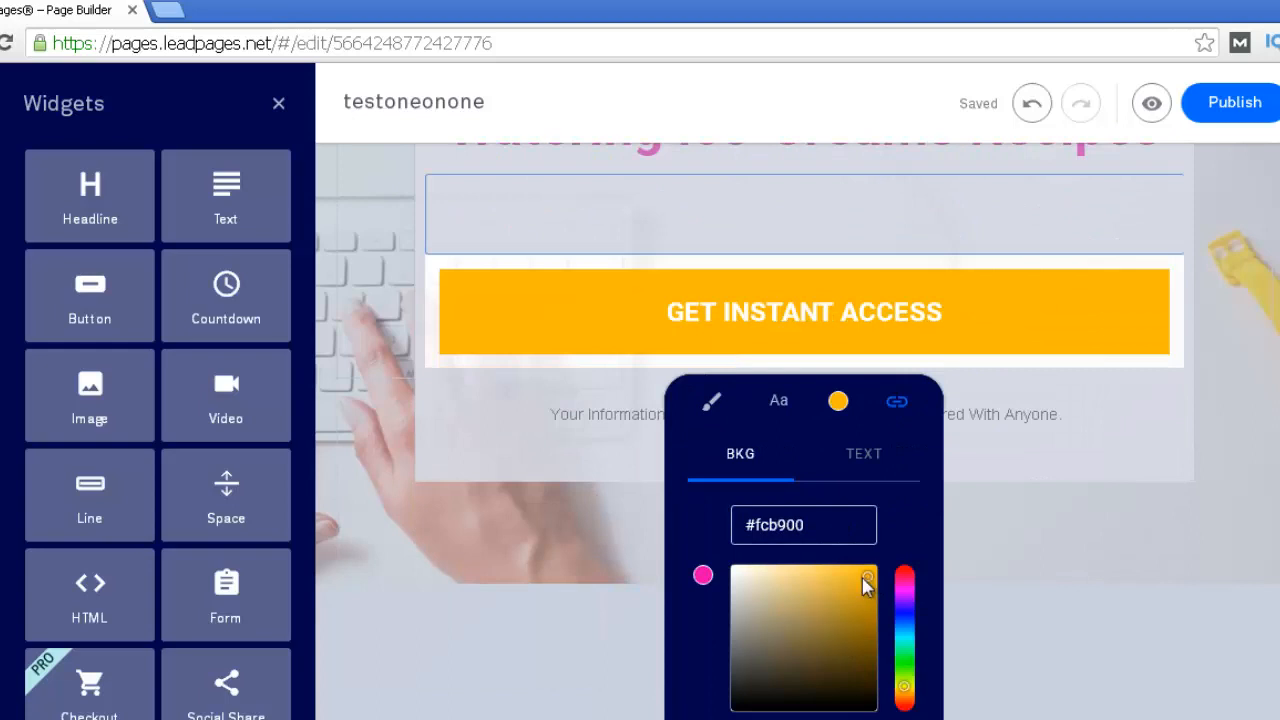
left_click_drag(904, 601, 898, 706)
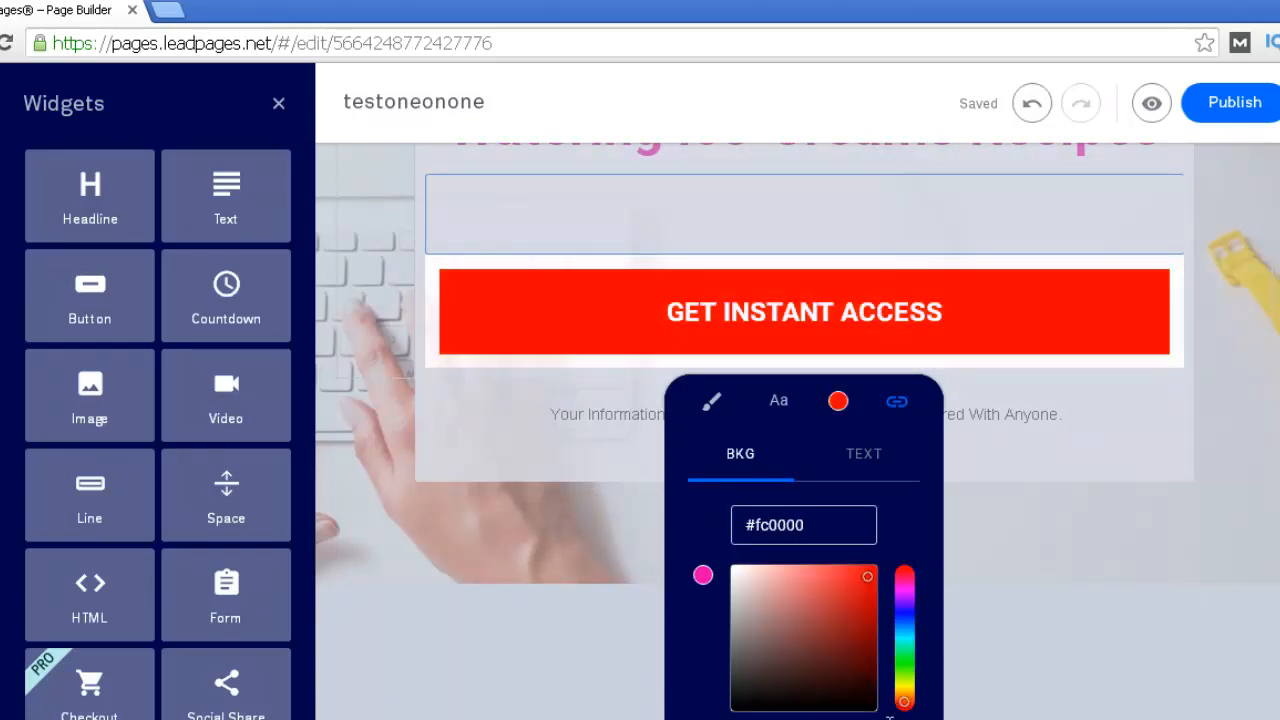
left_click(903, 640)
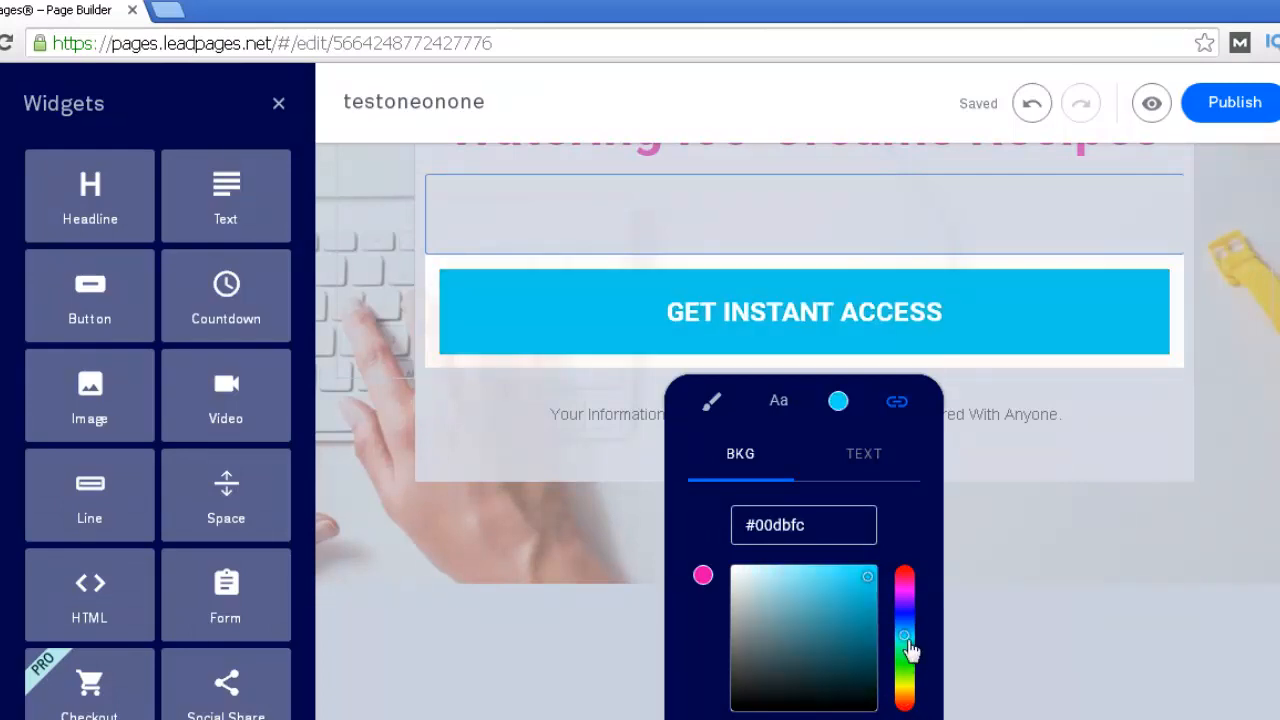
left_click(904, 696)
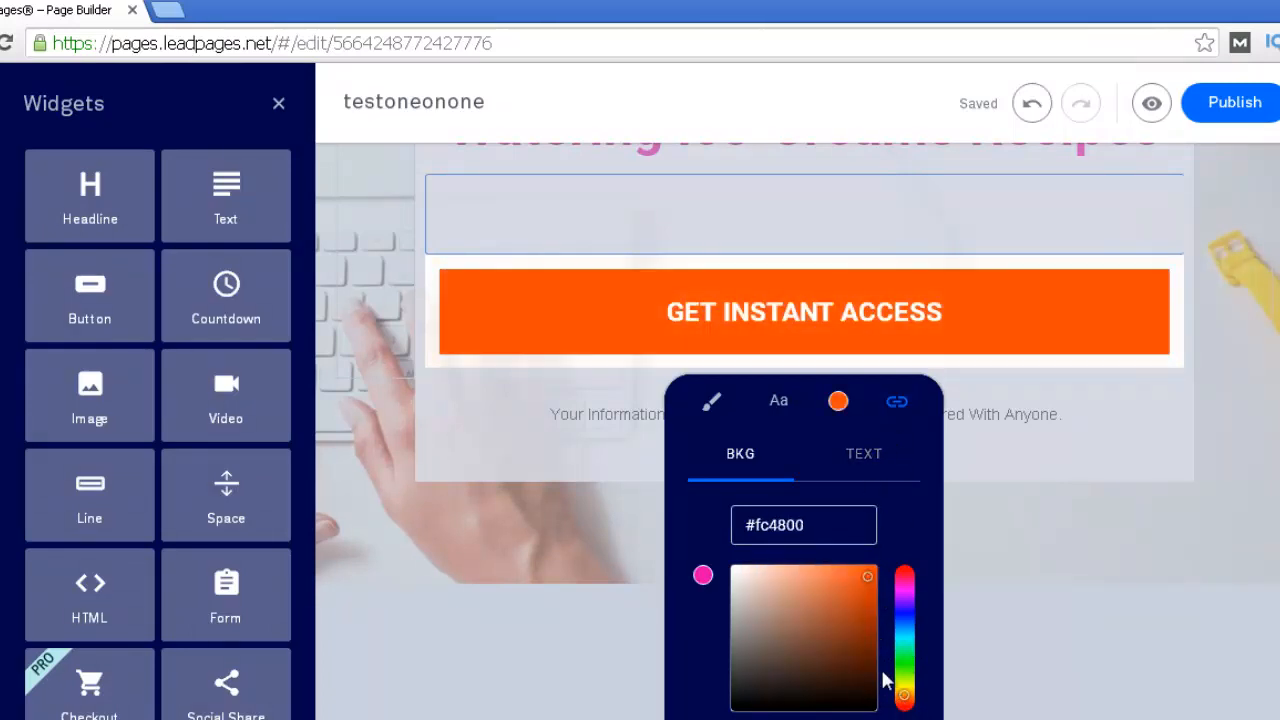
left_click(905, 706)
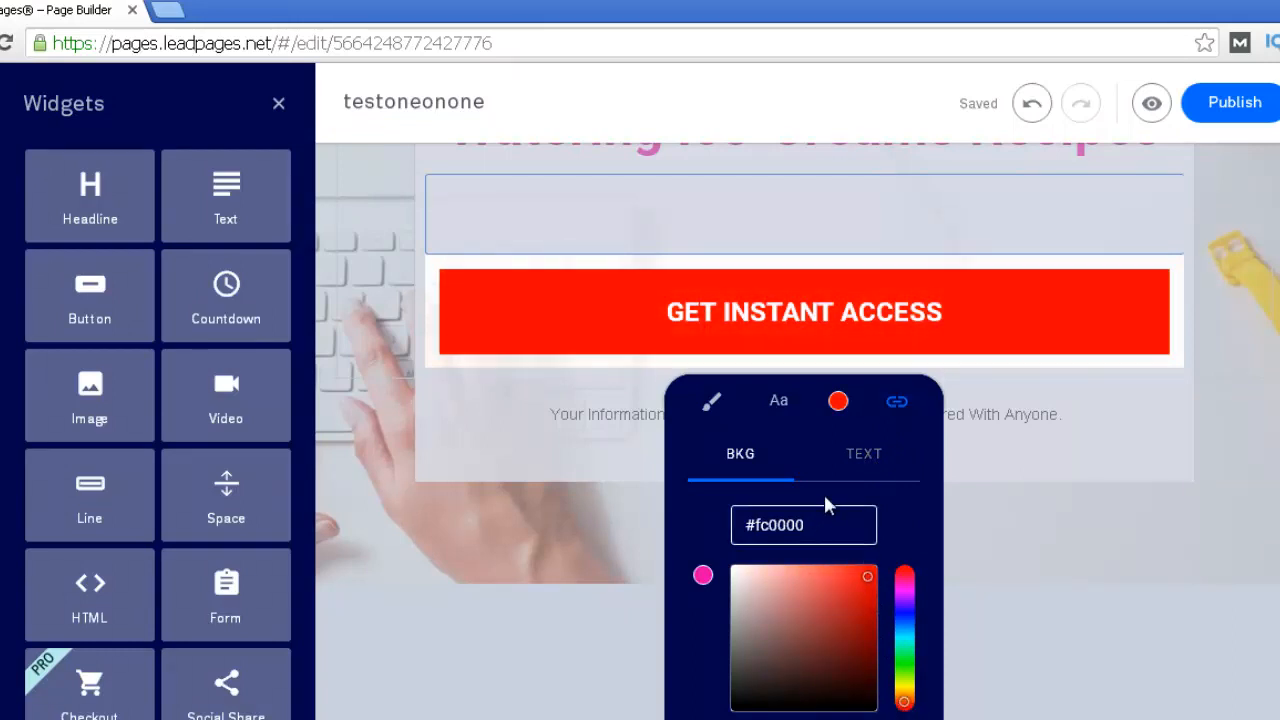
- Try black for the GET INSTANT ACCESS button's text, and set the text colour to off-white #f7f7f7
left_click(850, 462)
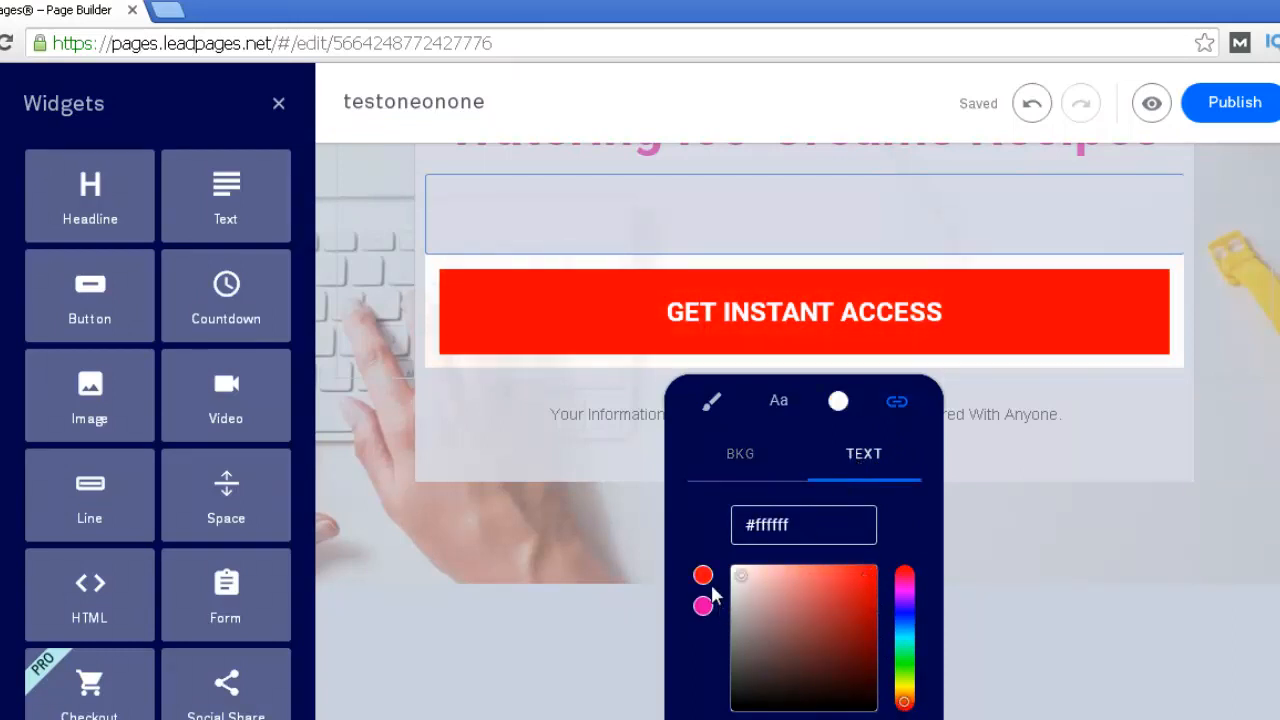
left_click_drag(818, 630, 748, 702)
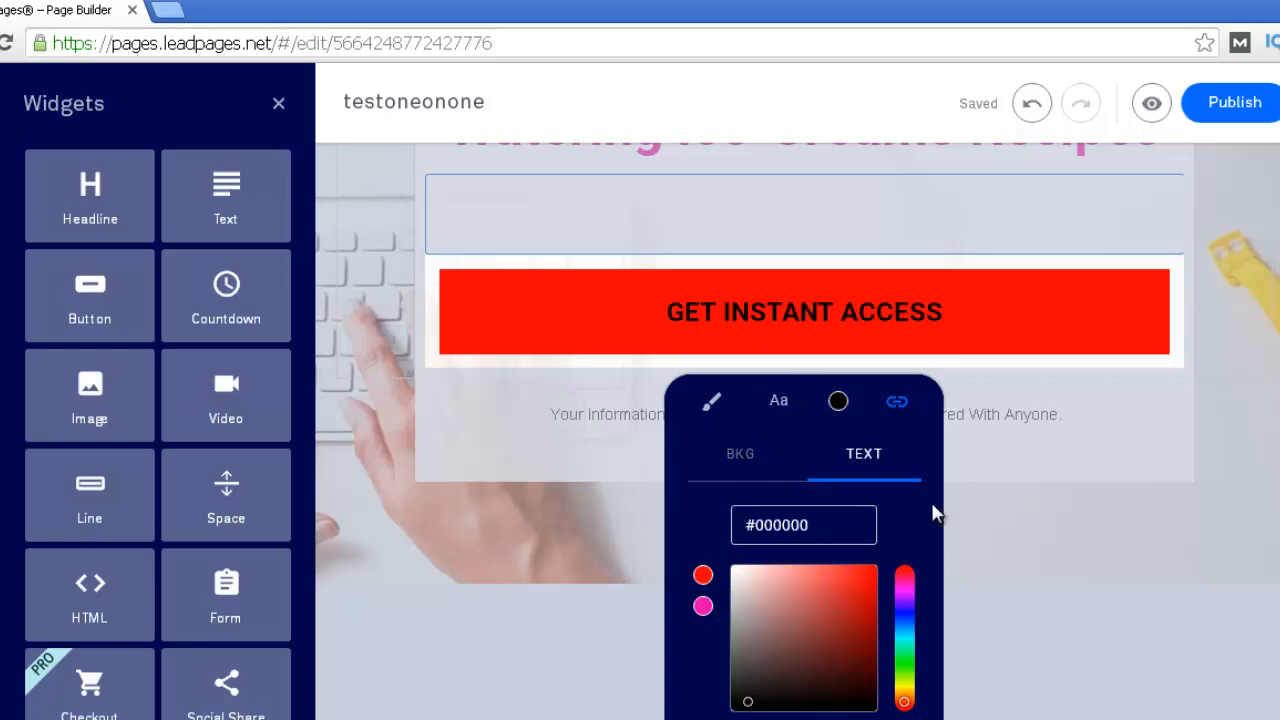
left_click(818, 614)
left_click_drag(738, 570, 740, 579)
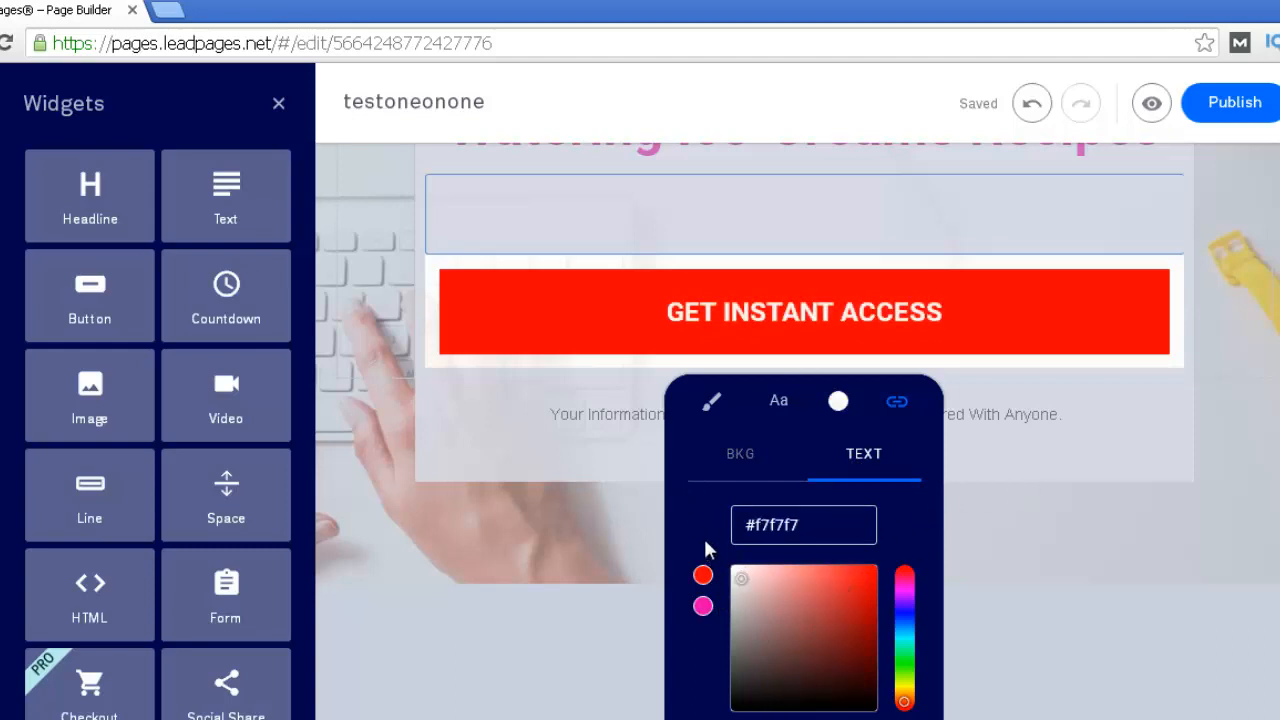
- Look through the font options for the GET INSTANT ACCESS button's text and close the button's settings
left_click(795, 404)
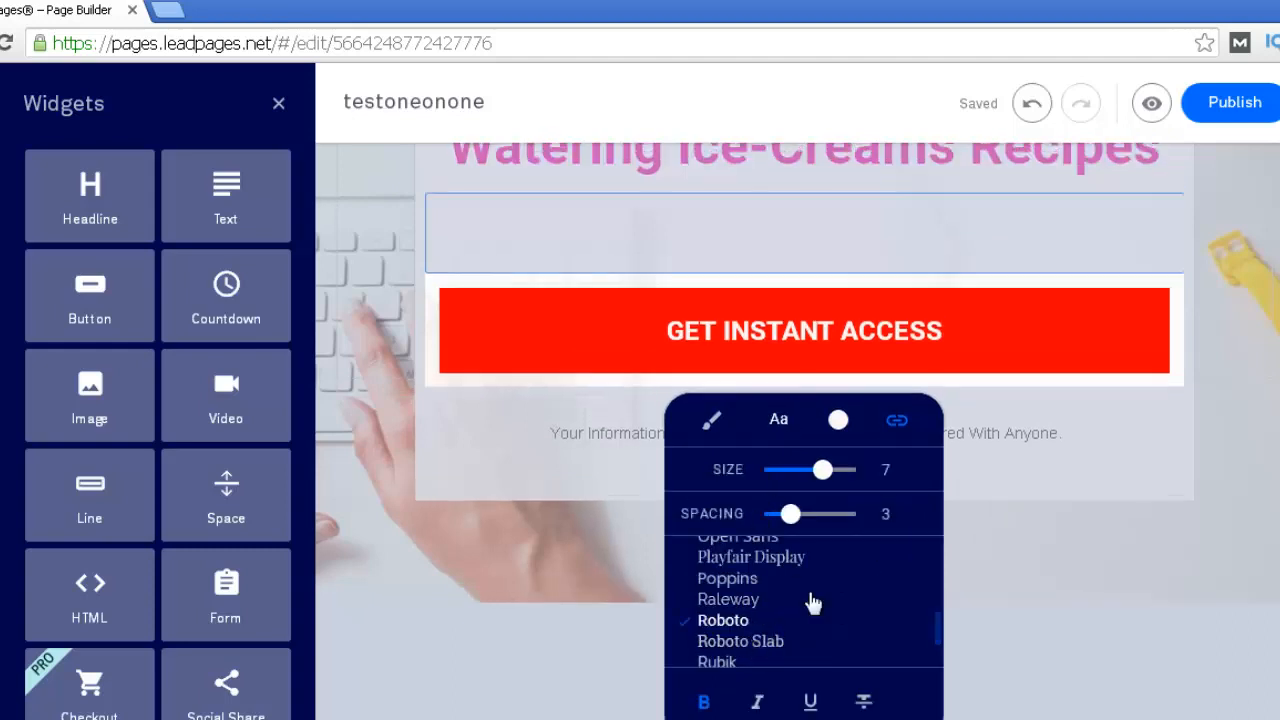
scroll(812, 602, "up", 10)
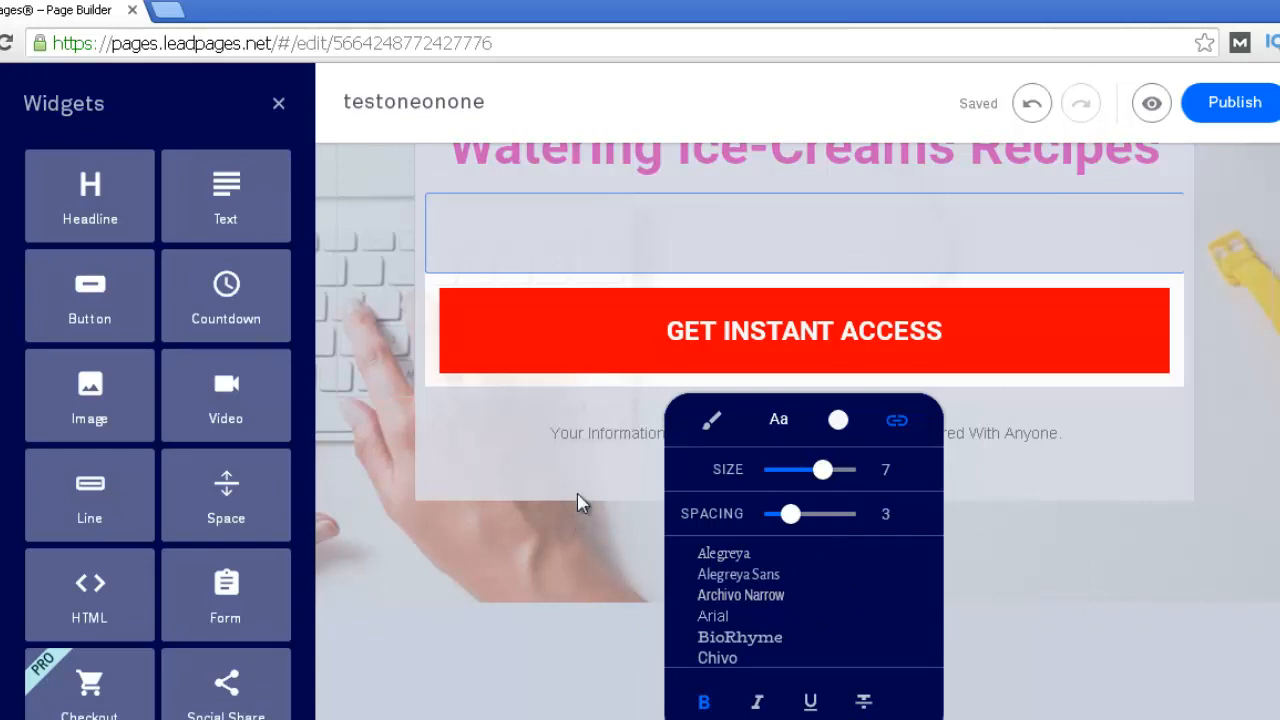
left_click(575, 550)
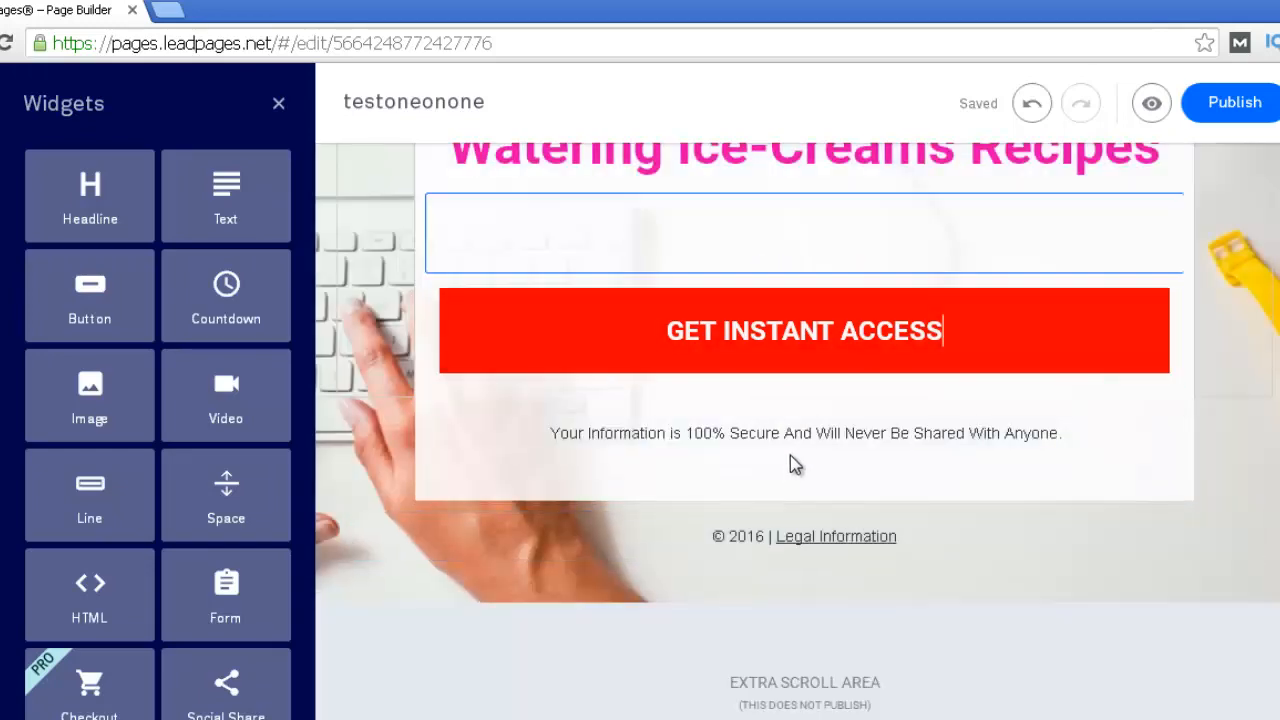
scroll(975, 558, "up", 2)
left_click(975, 558)
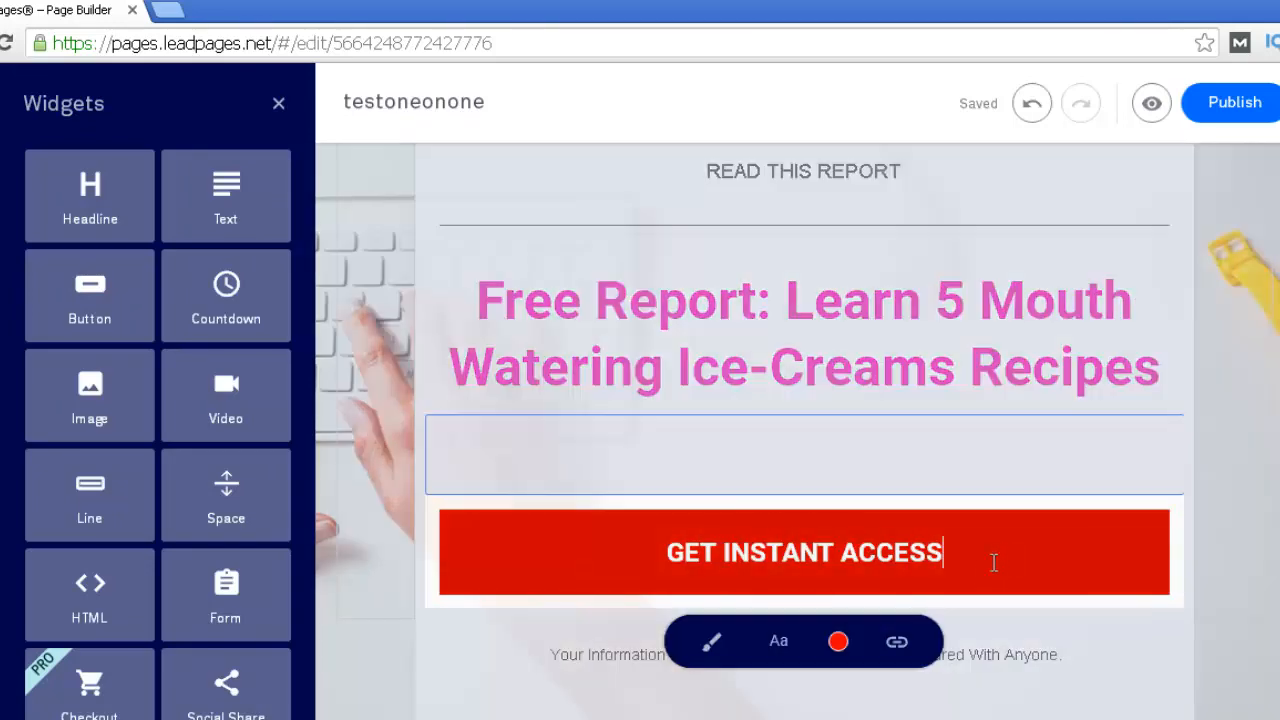
left_click(480, 712)
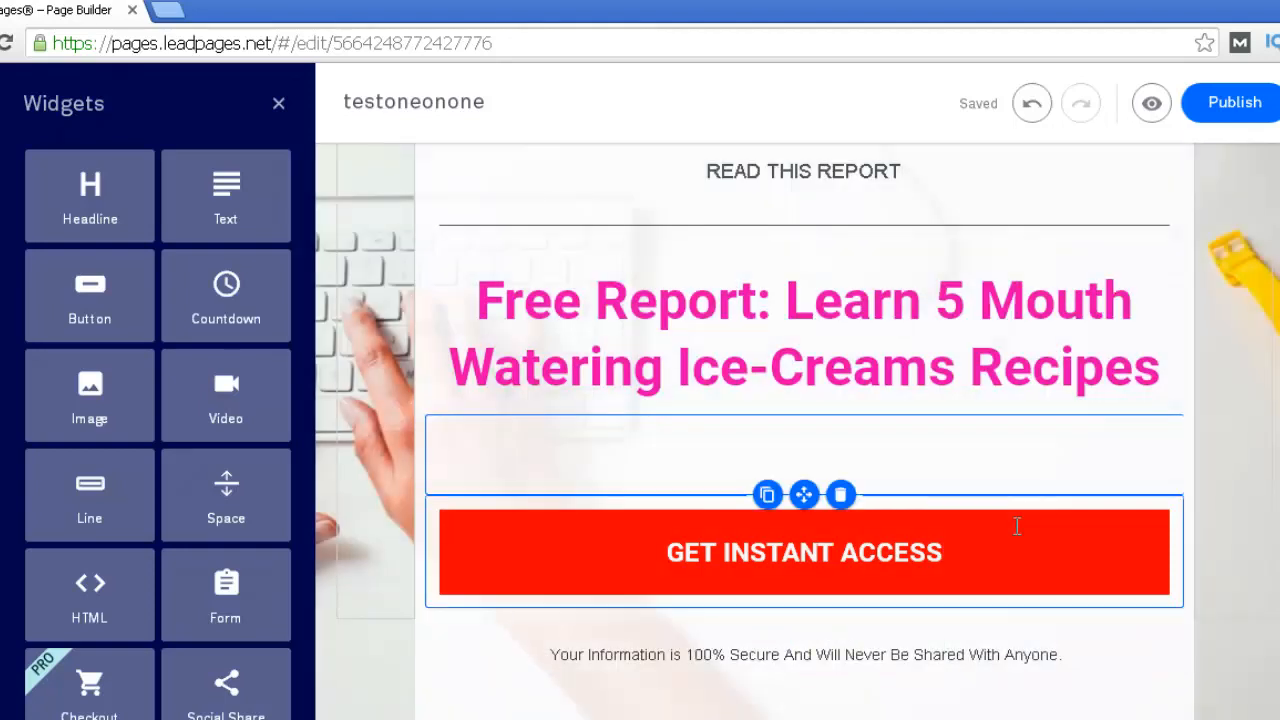
- View the link settings of the GET INSTANT ACCESS button
left_click(1018, 522)
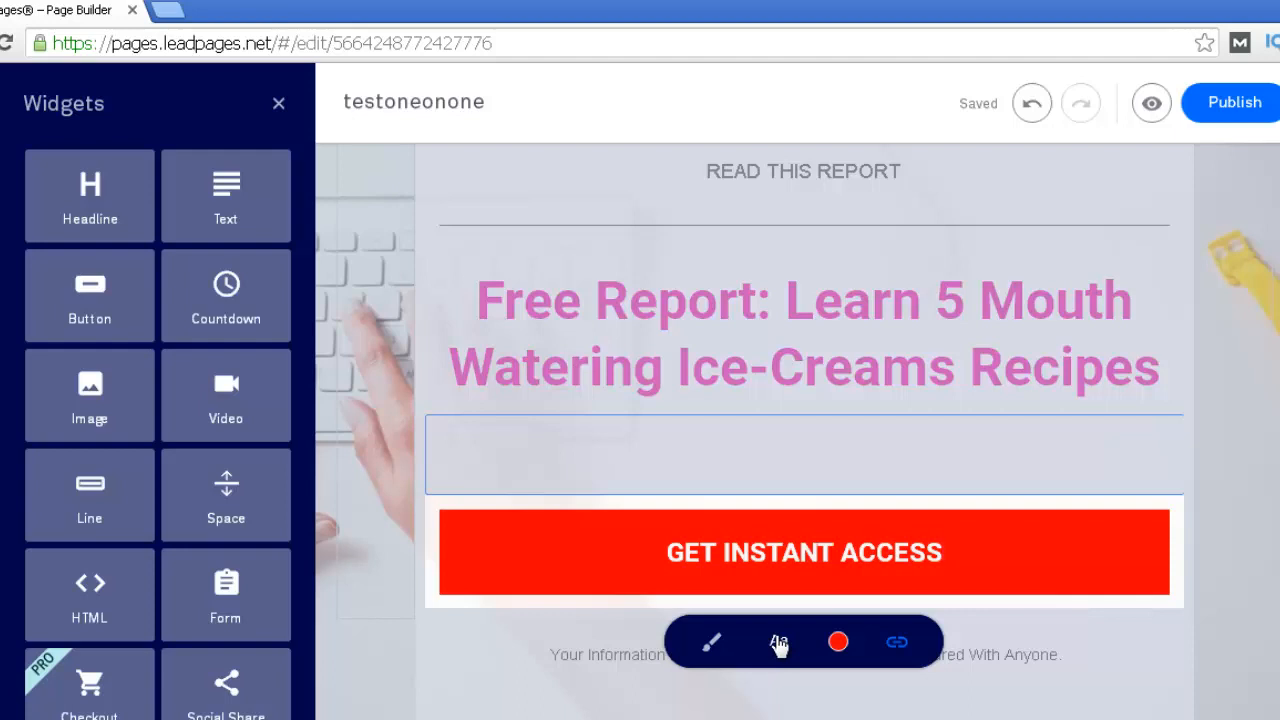
left_click(909, 643)
scroll(895, 660, "down", 2)
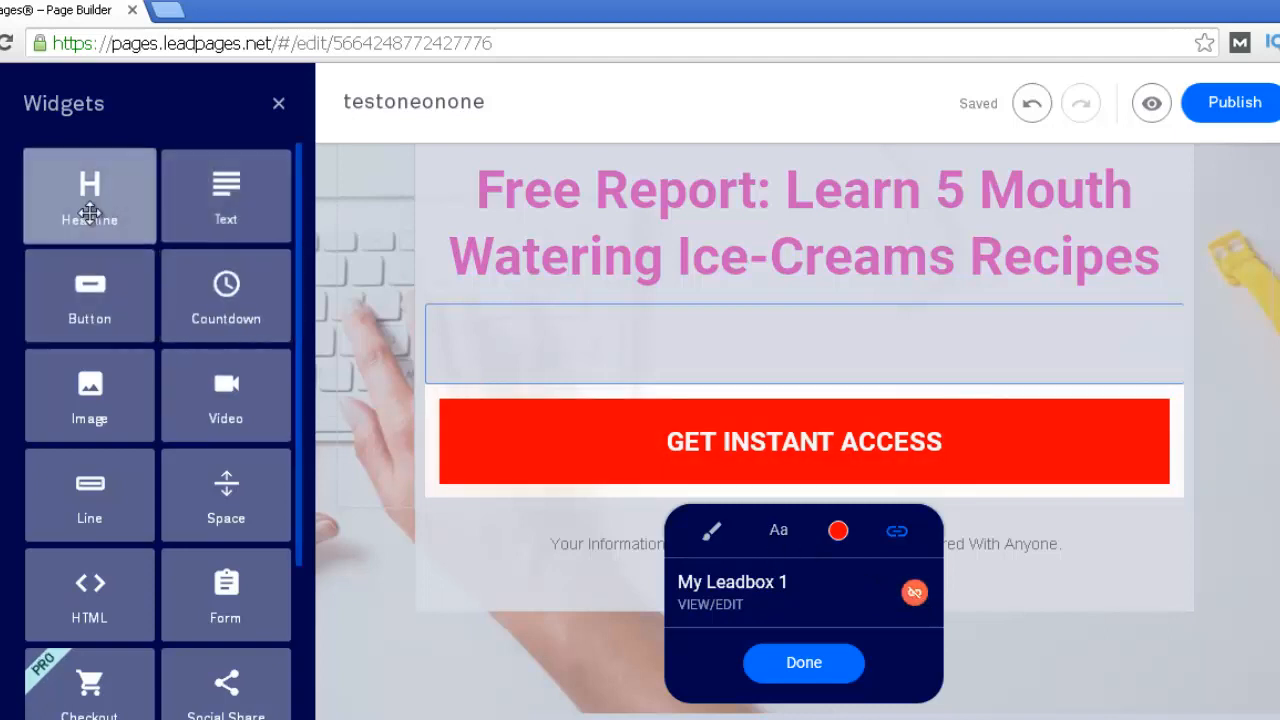
- Add a Button widget beside the GET INSTANT ACCESS button and select it for editing
left_click_drag(115, 318, 655, 425)
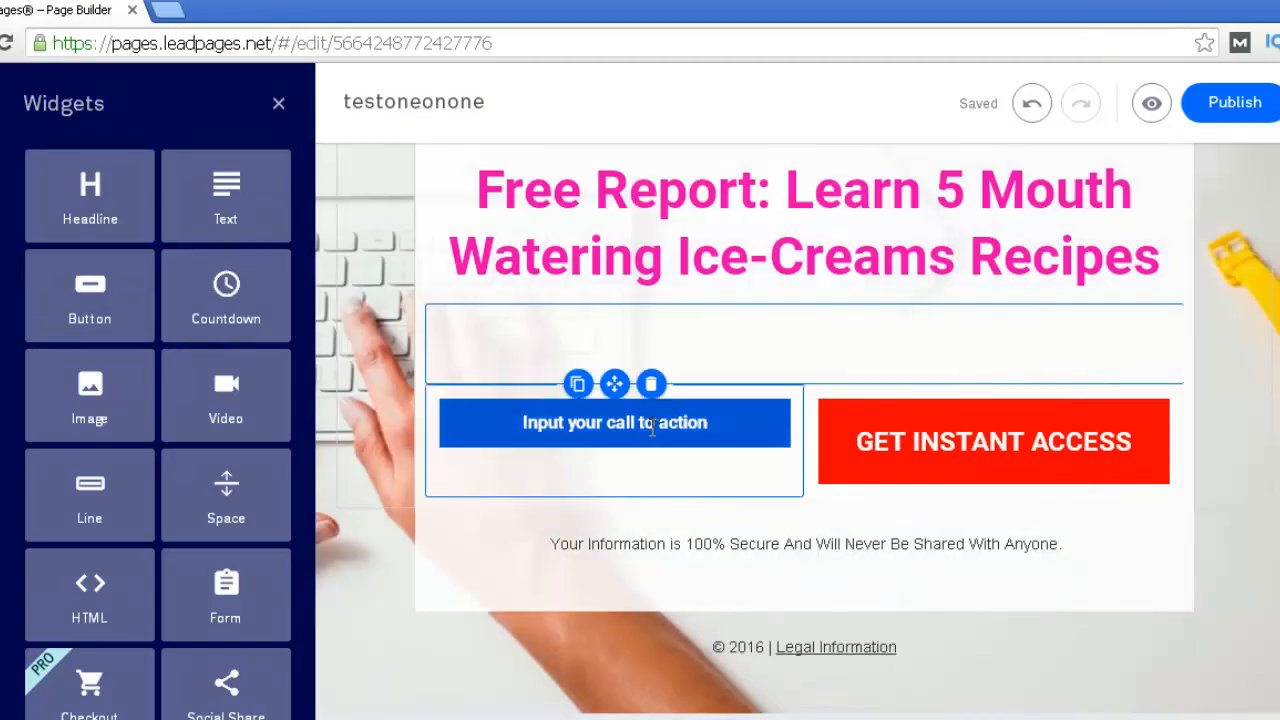
left_click(653, 425)
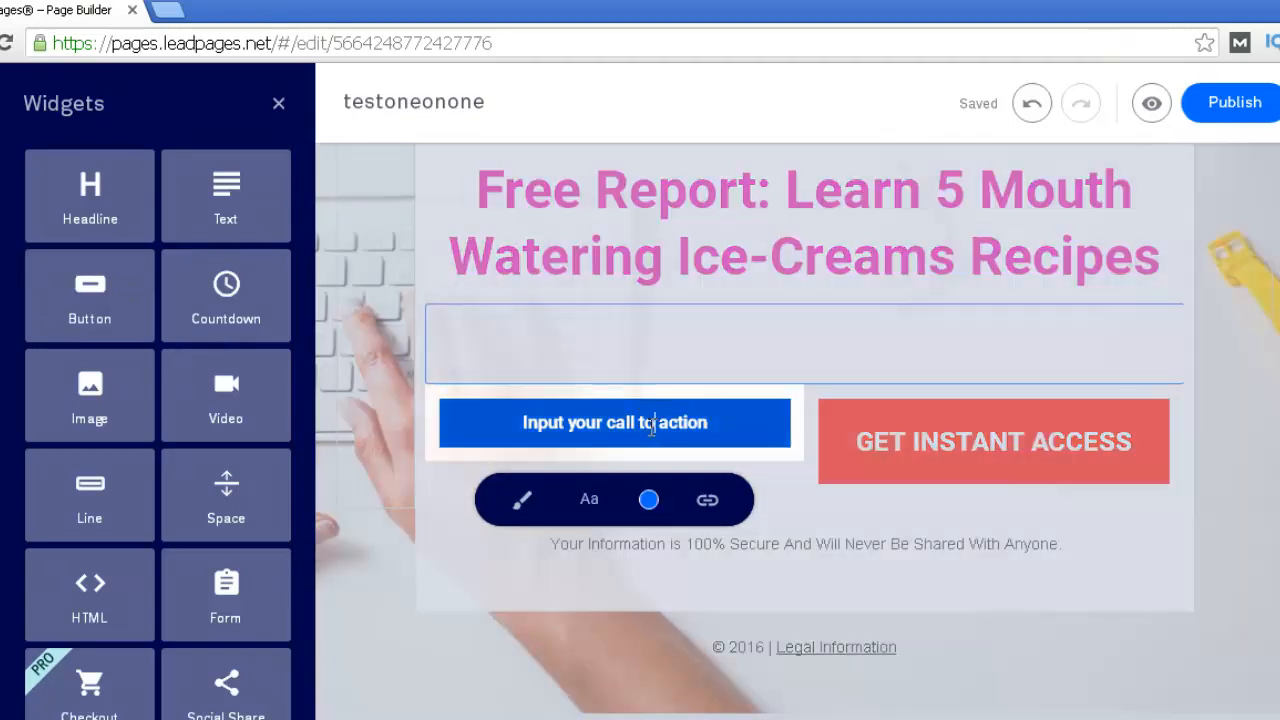
- View the External URL link option of the "Input your call to action" button, and delete that button
left_click(706, 494)
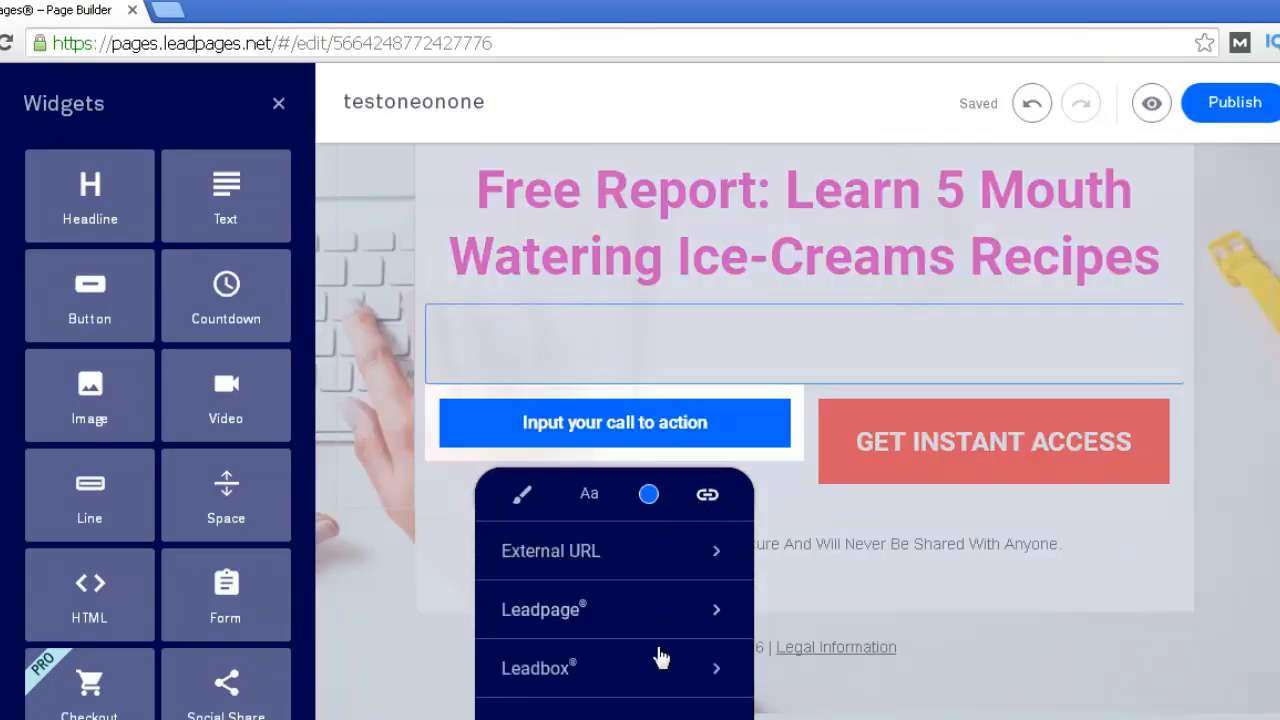
left_click(651, 558)
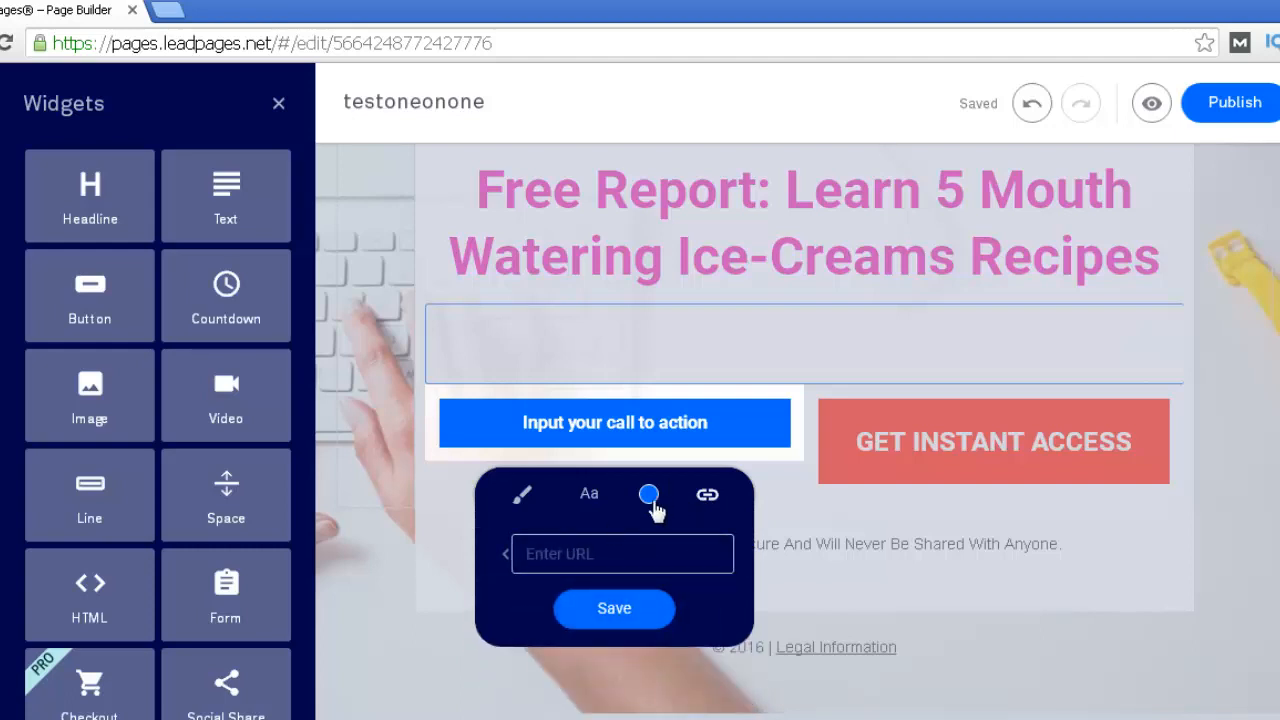
left_click(340, 578)
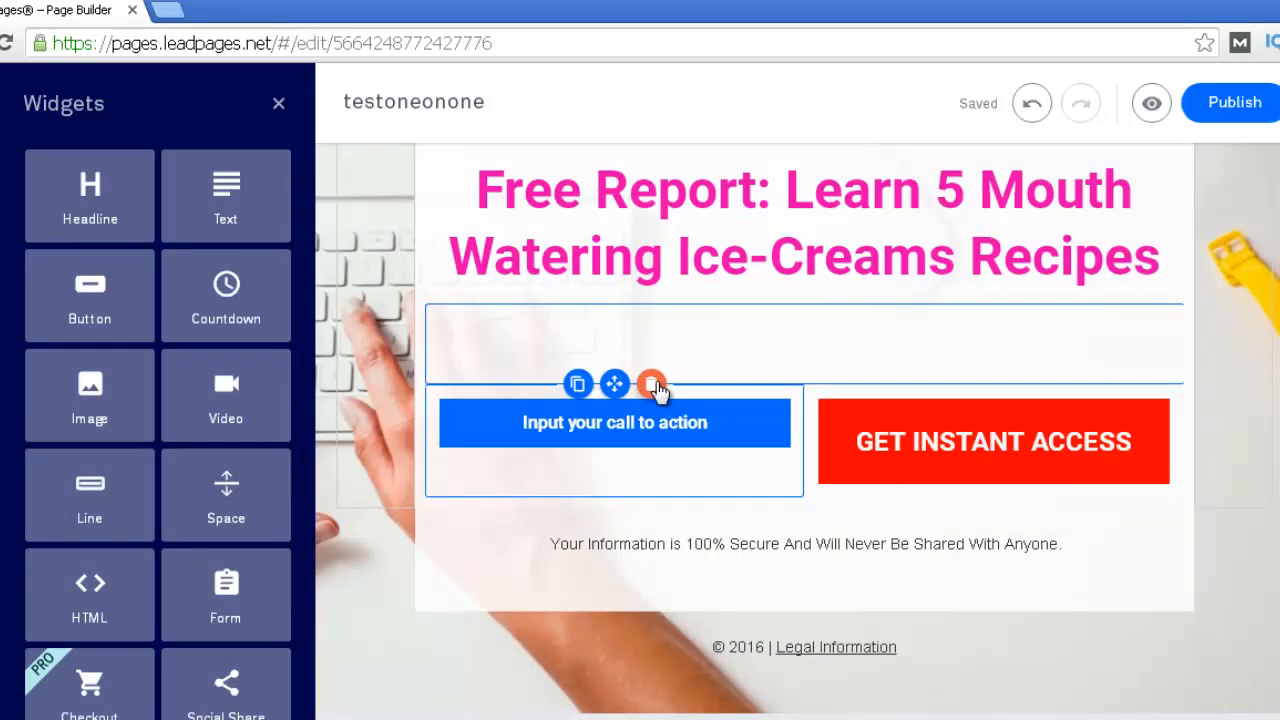
left_click(652, 385)
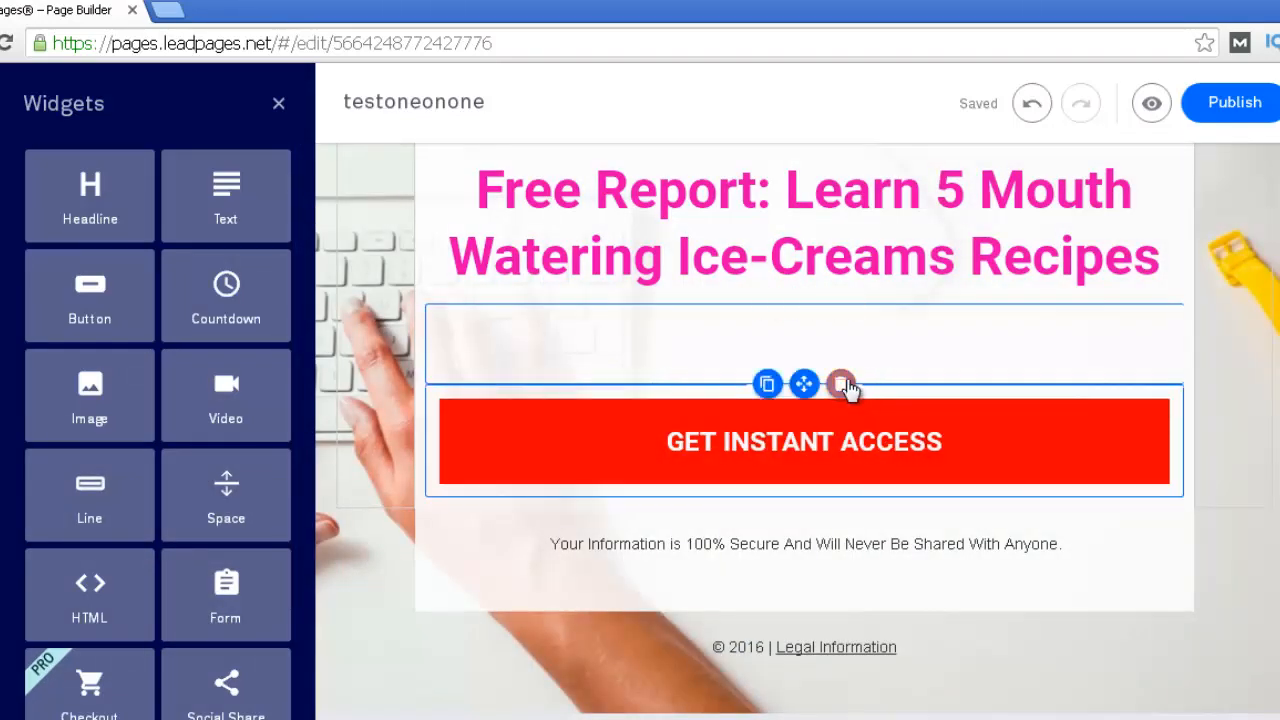
- Add a Countdown widget above the READ THIS REPORT text and select it for editing
scroll(700, 370, "up", 2)
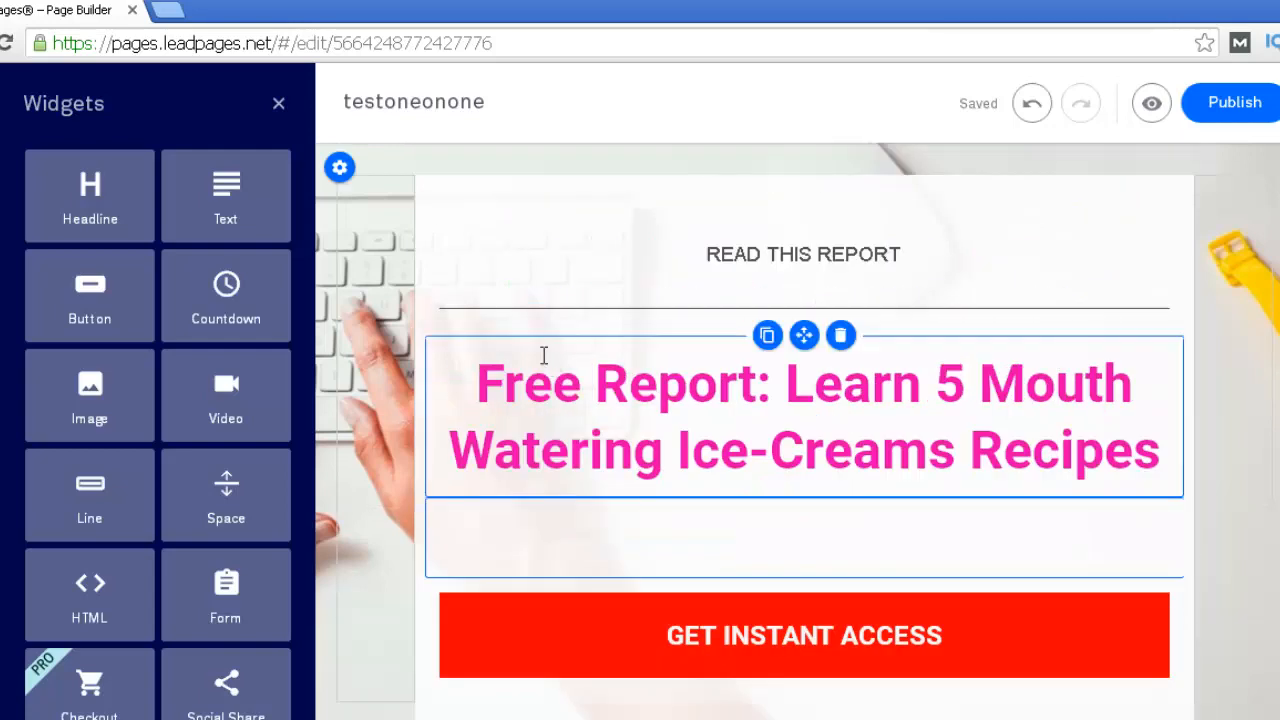
left_click_drag(308, 274, 700, 208)
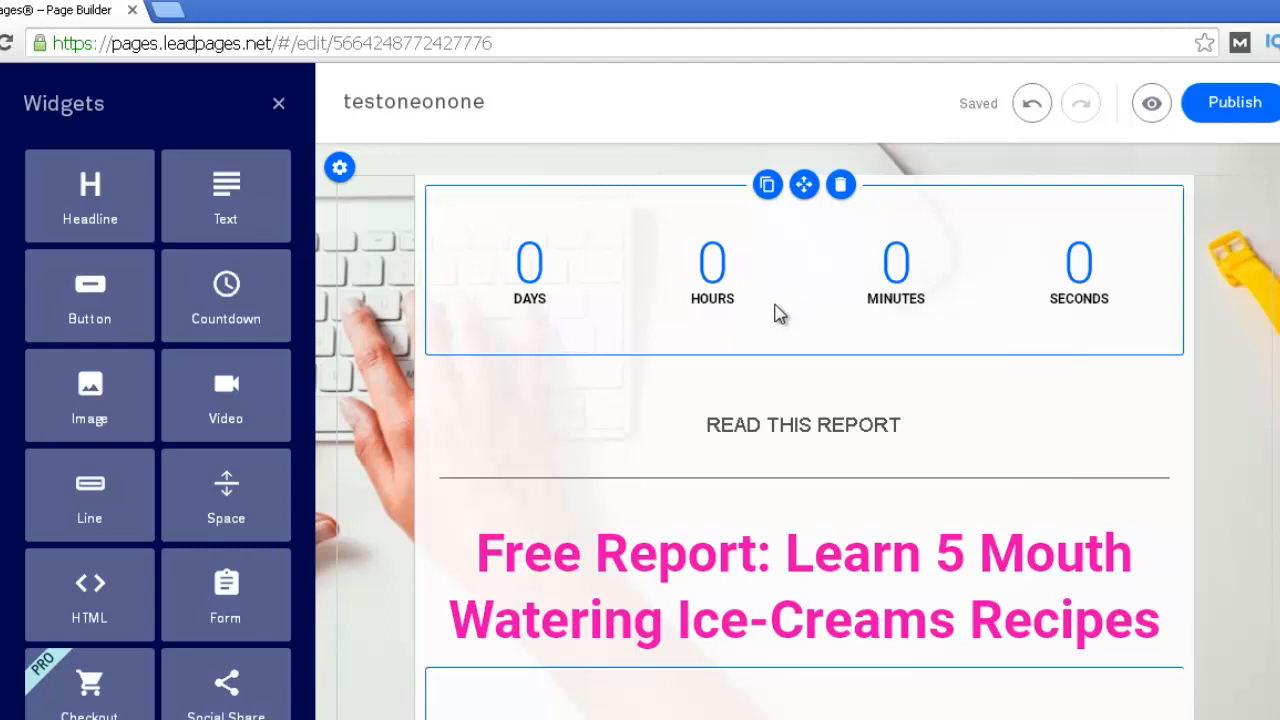
left_click(718, 306)
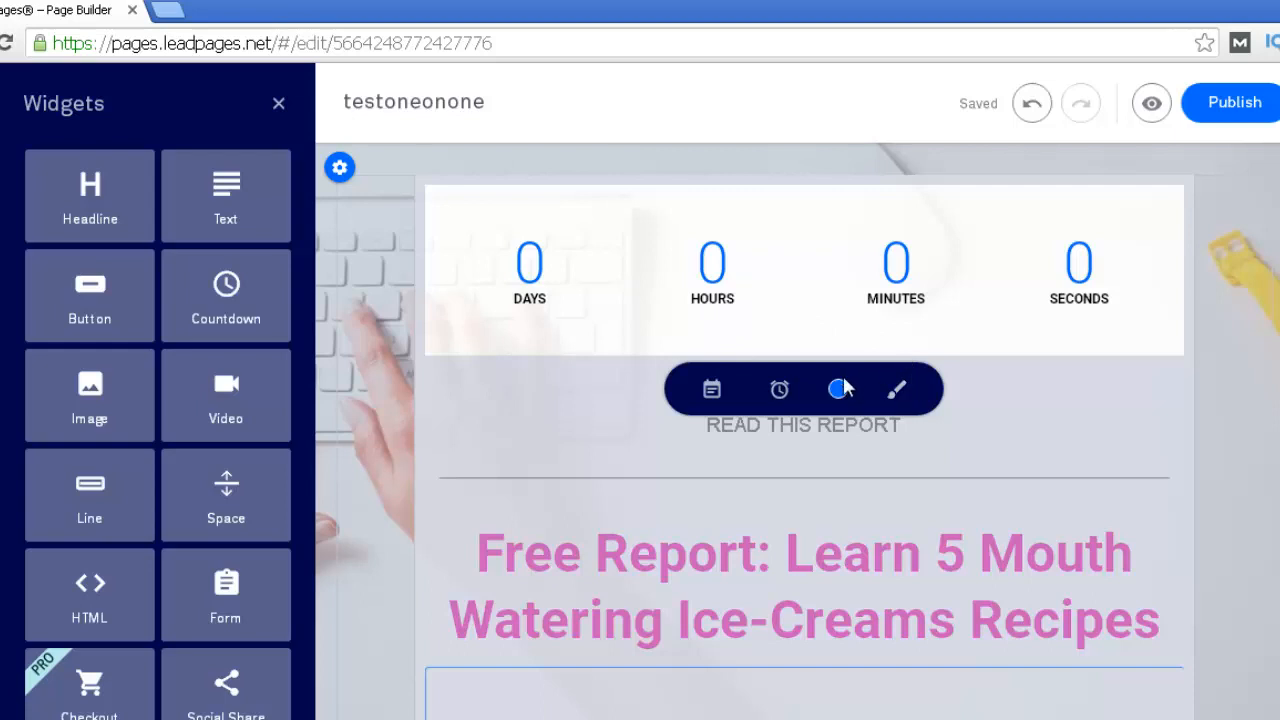
- Try 08/23/2017 and other dates as the countdown's end date, and set it to 08/20/2017
left_click(710, 392)
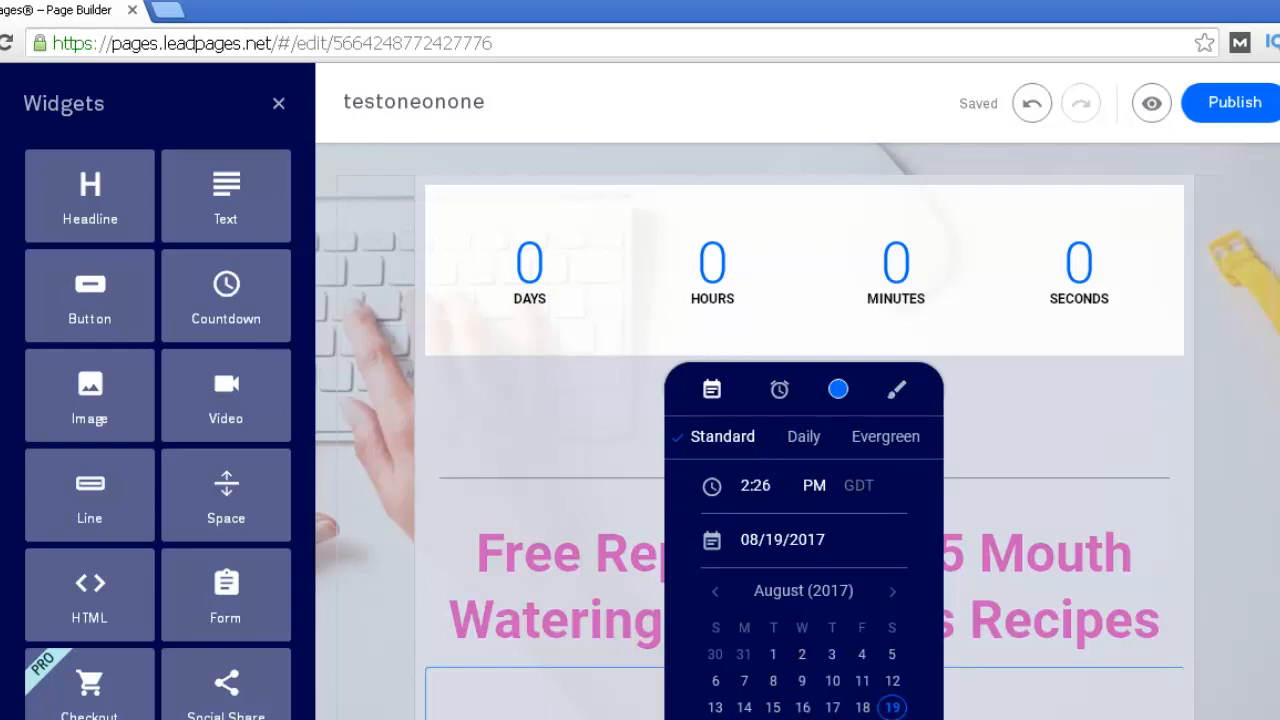
left_click(803, 719)
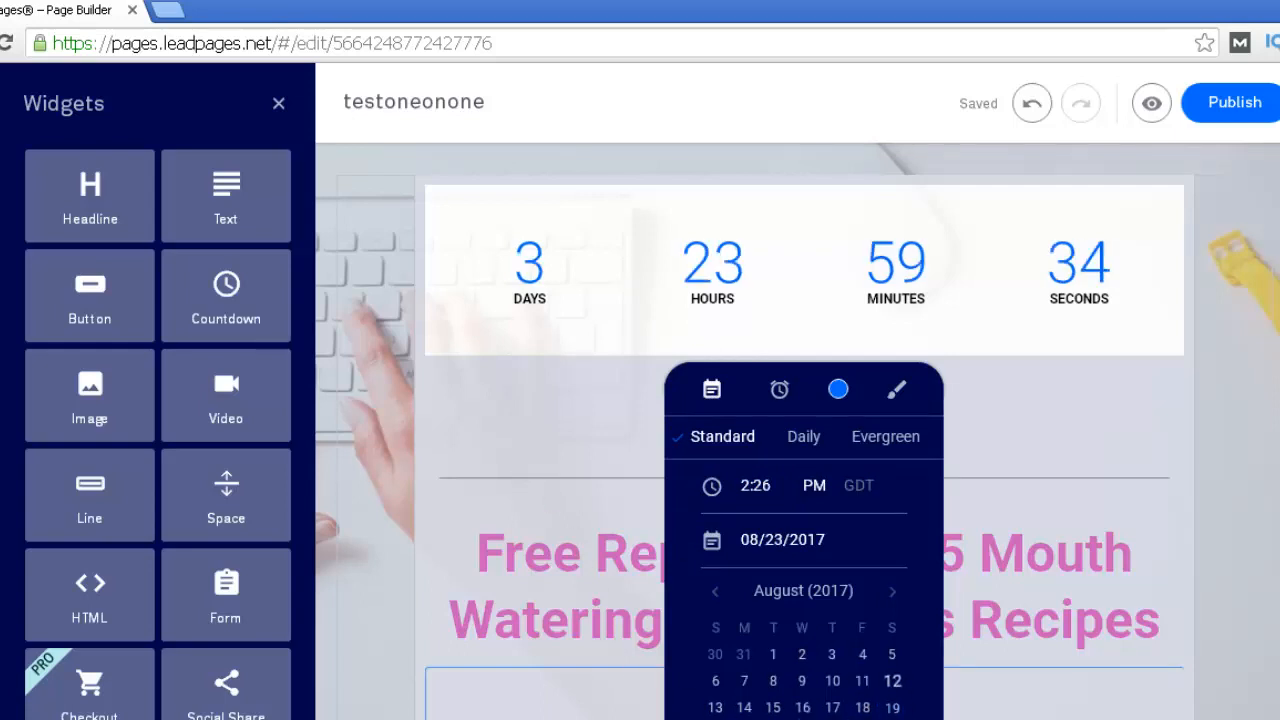
left_click(773, 719)
left_click(744, 719)
left_click(715, 719)
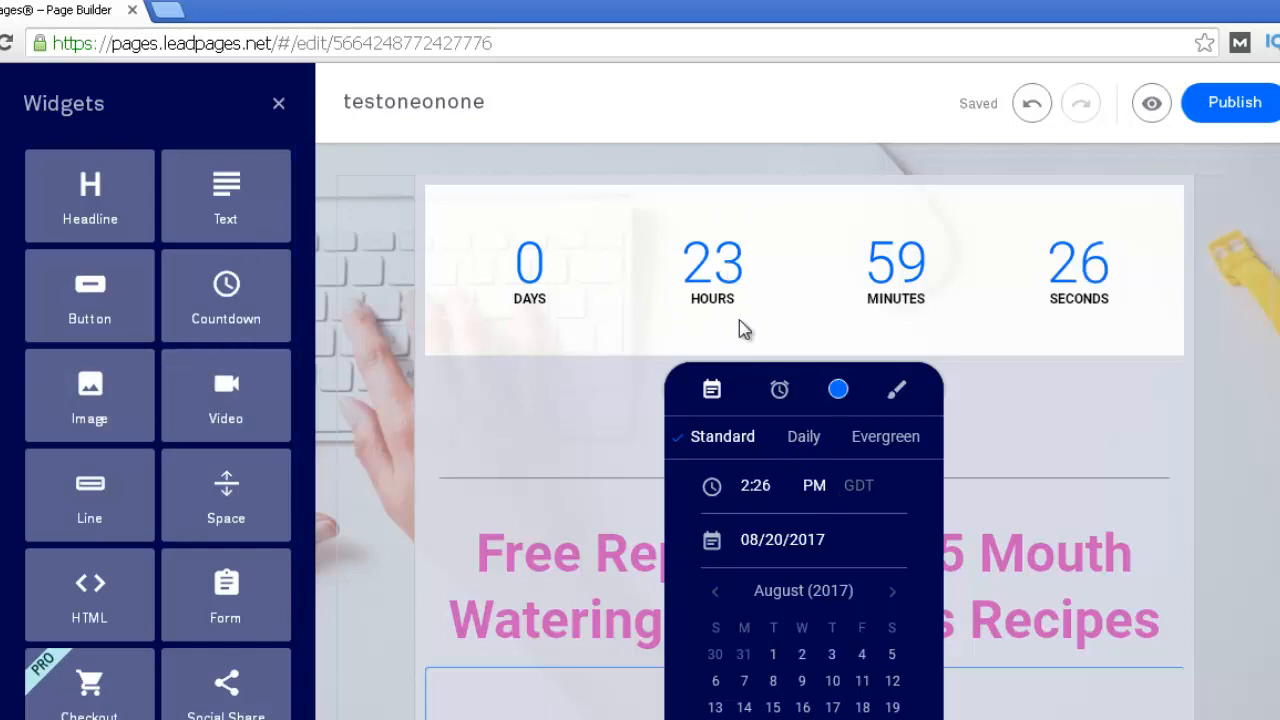
- Try the Daily and Evergreen countdown types, return to Standard, and set the countdown's BKG colour to pink #ff00b3
left_click(808, 445)
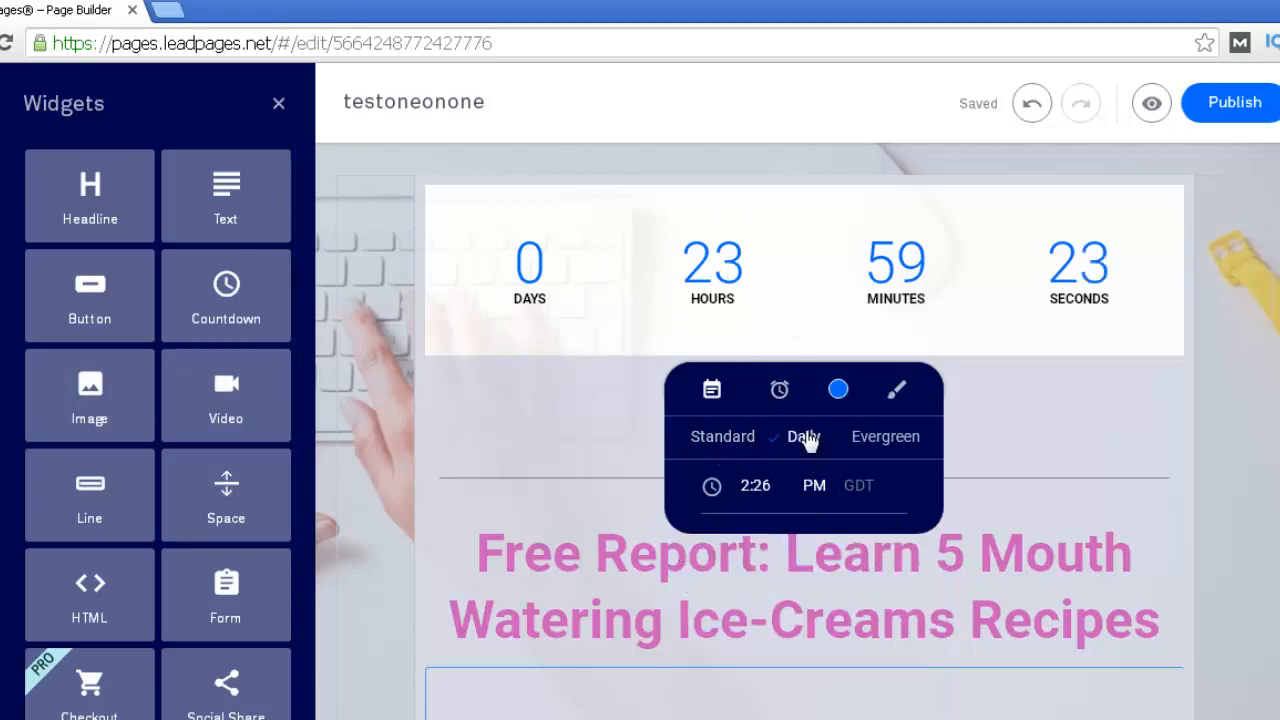
left_click(860, 443)
left_click(750, 437)
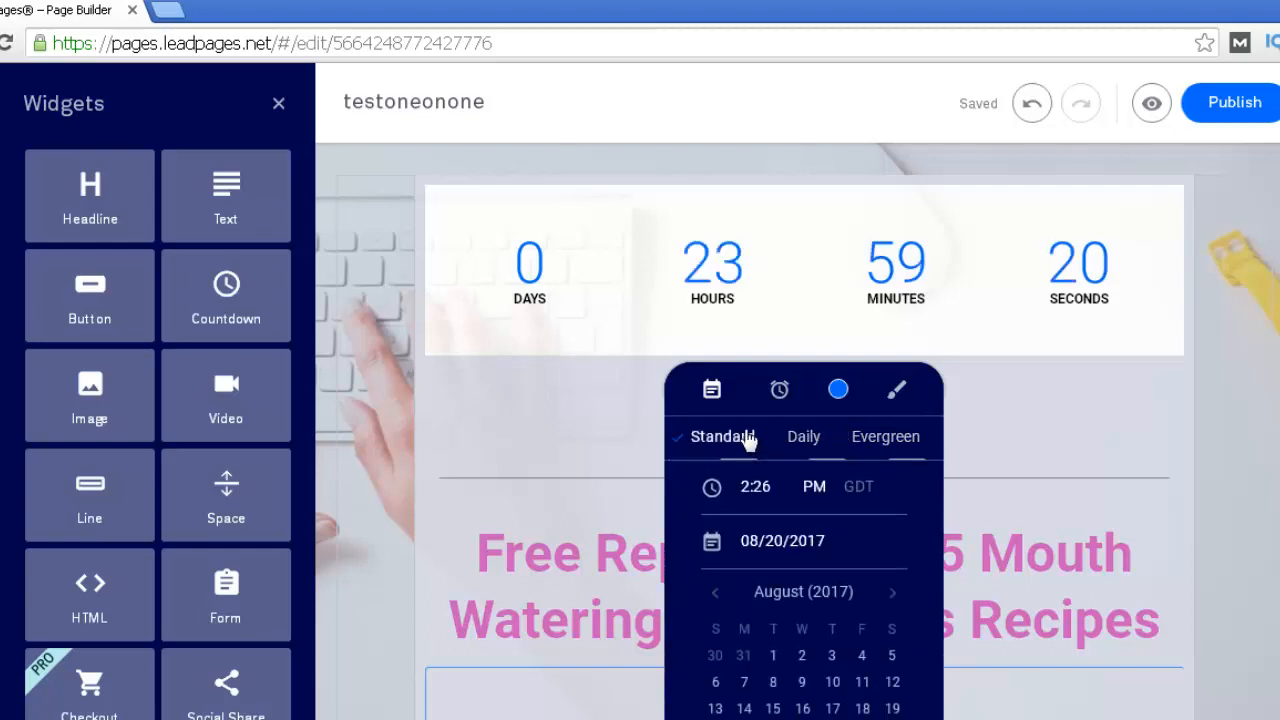
left_click(838, 390)
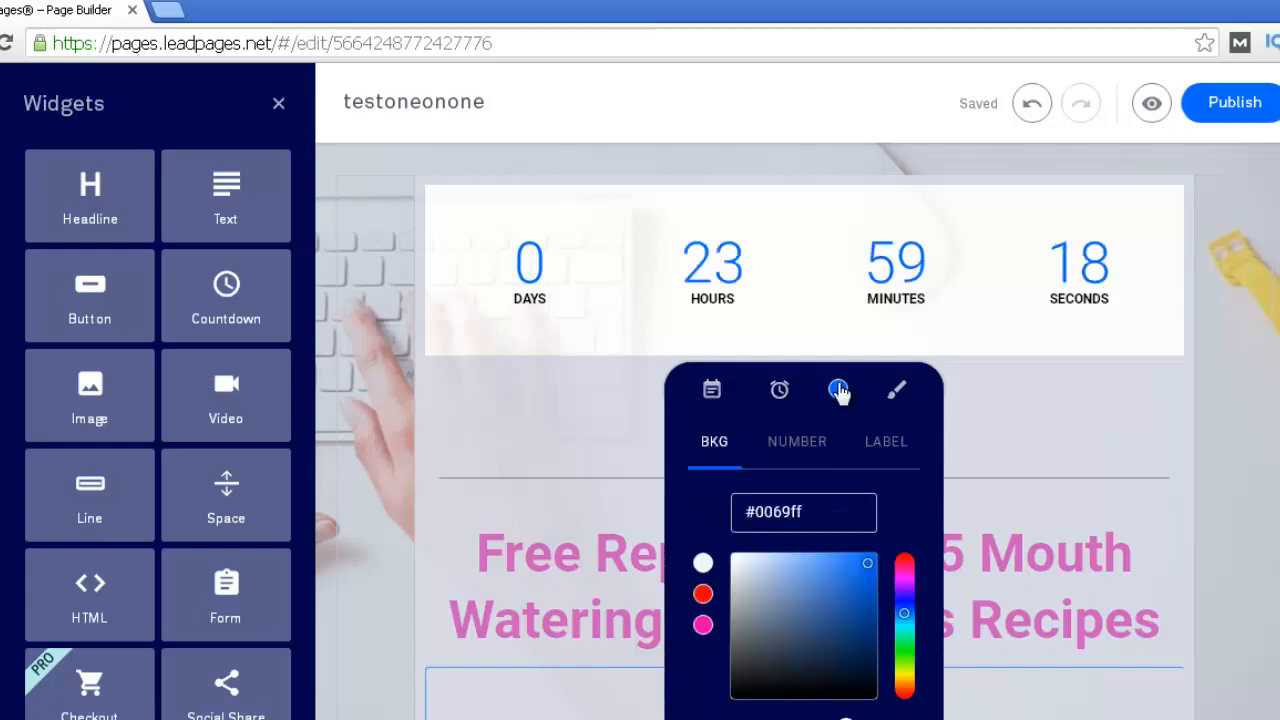
left_click_drag(908, 595, 908, 584)
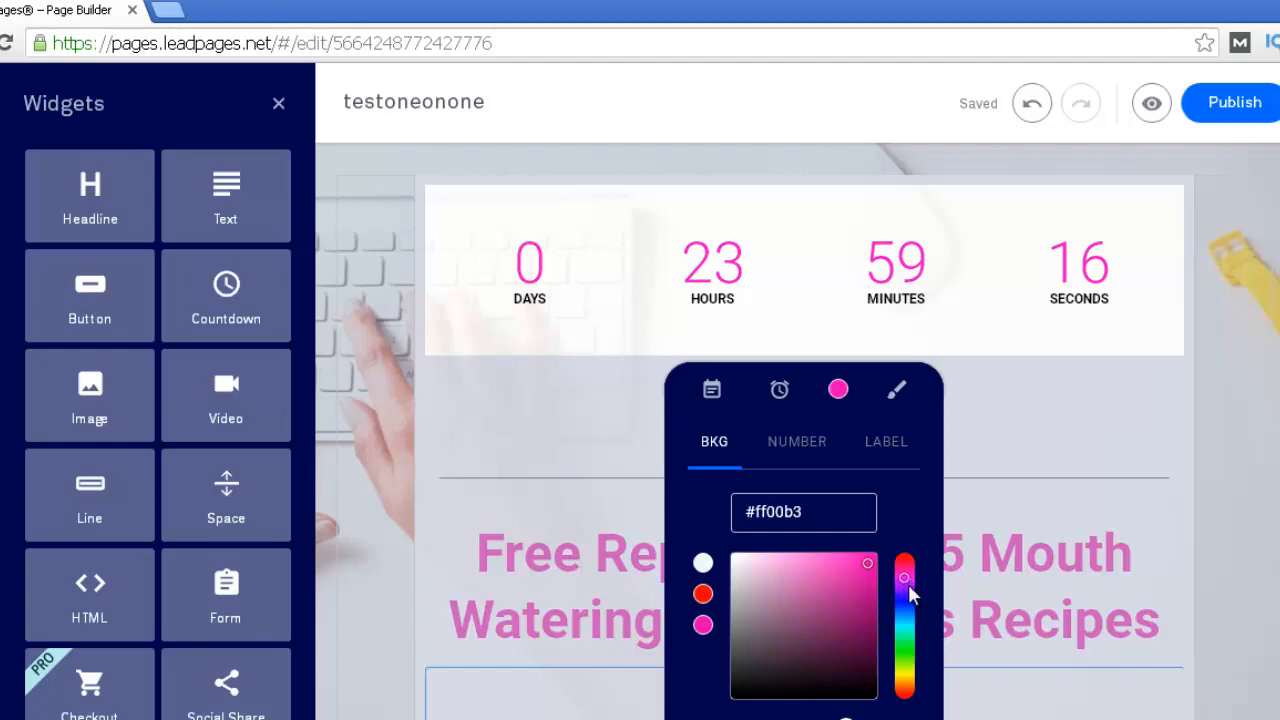
- Try Redirect as the countdown's expiry action, set it back to Do Nothing, and review the date and action settings
left_click(777, 392)
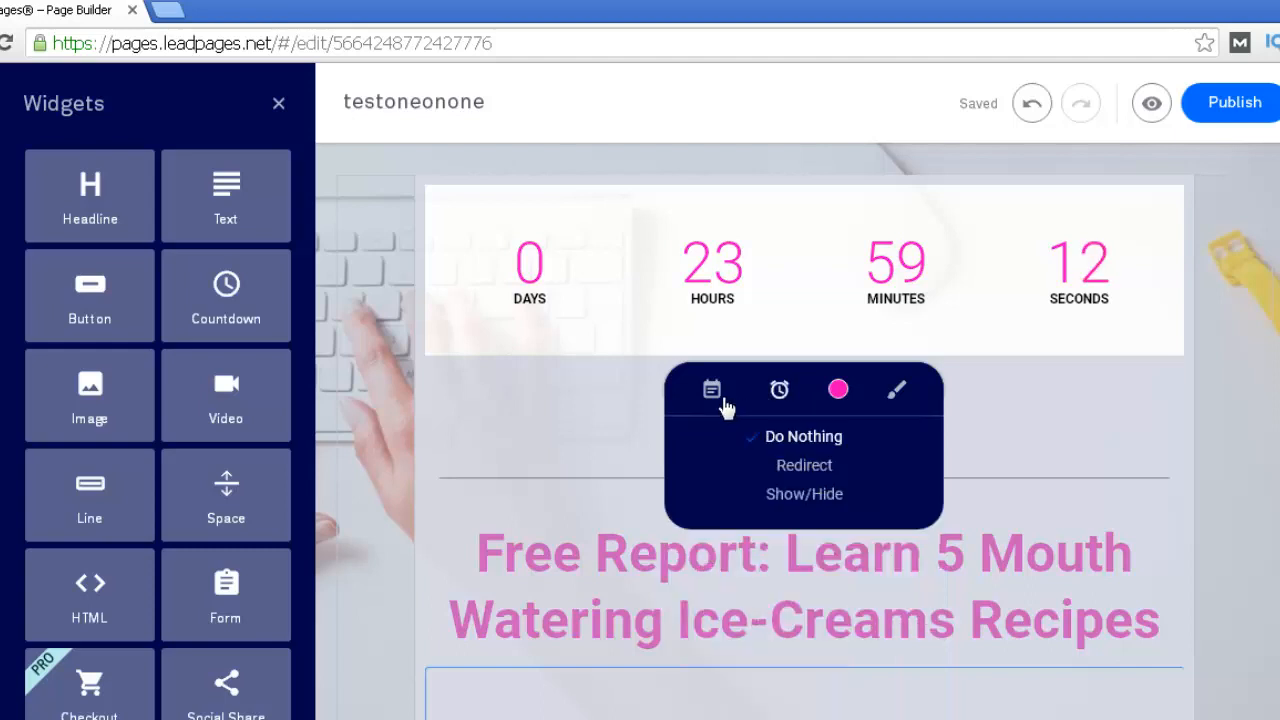
left_click(770, 465)
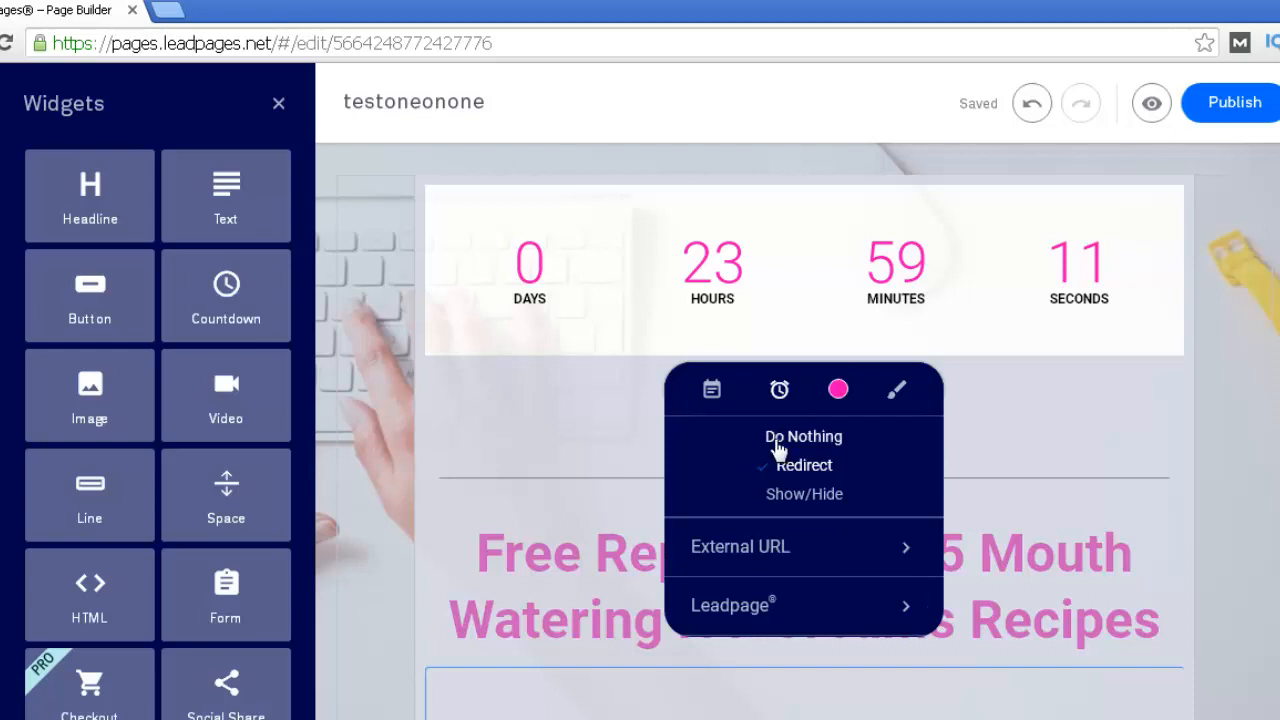
left_click(778, 438)
left_click(712, 391)
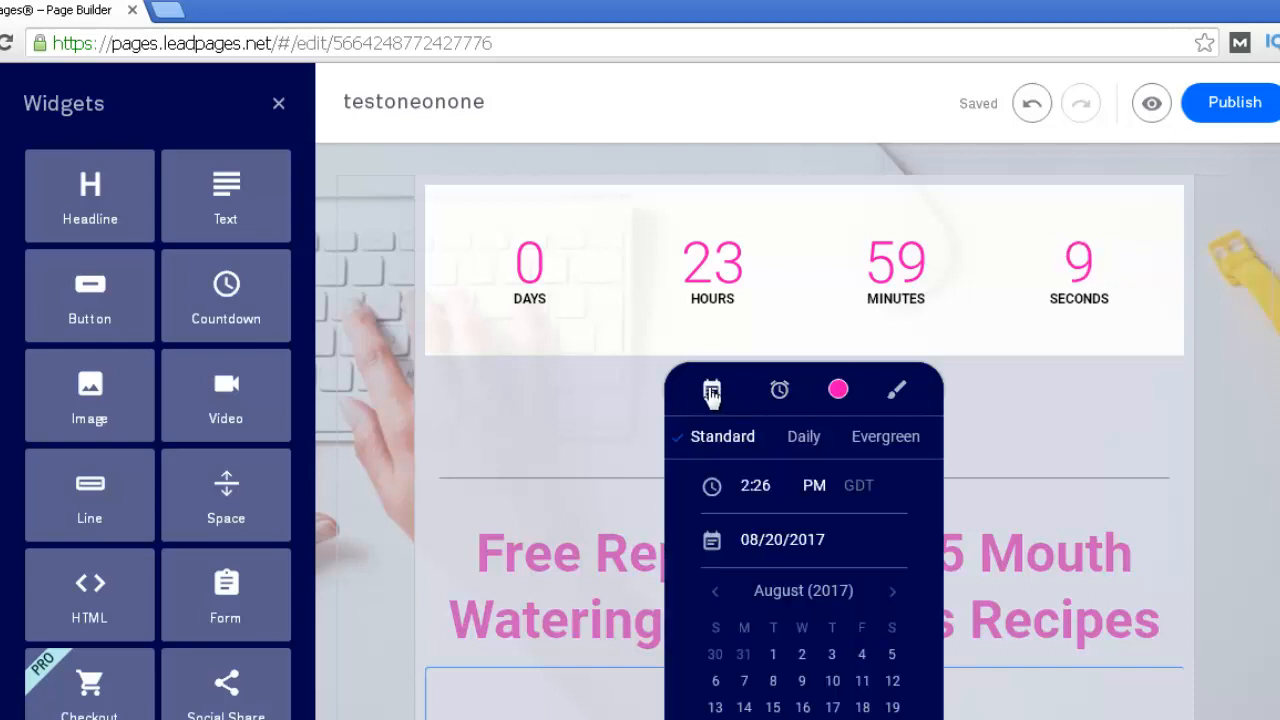
left_click(779, 390)
- Try the Block style for the countdown, set it to Boxed-In with Circular shapes, and close its settings
left_click(895, 390)
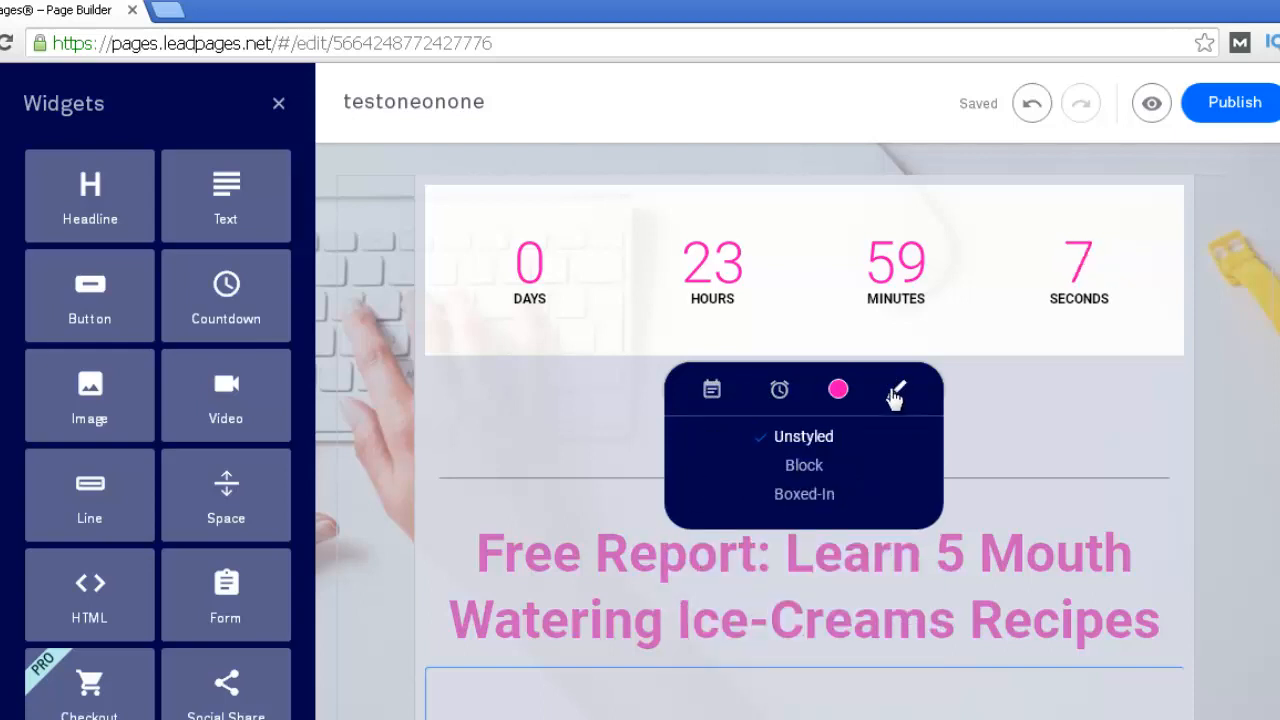
left_click(895, 392)
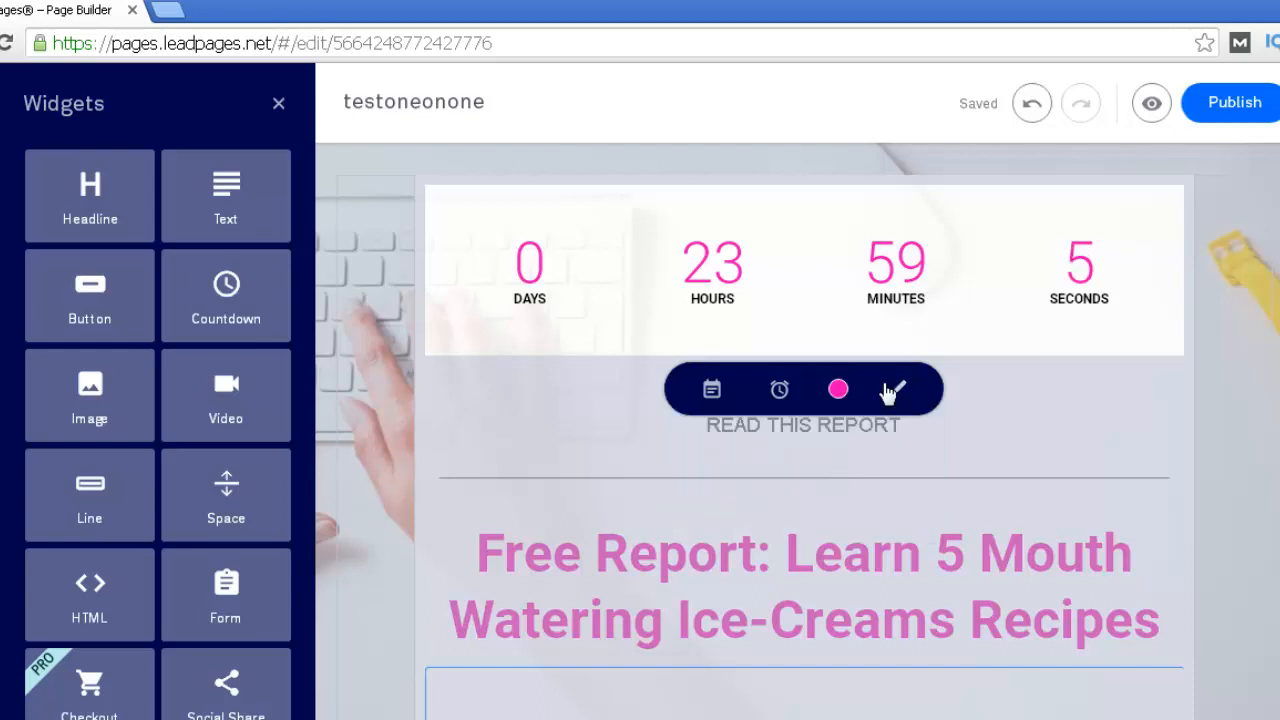
left_click(894, 390)
left_click(805, 466)
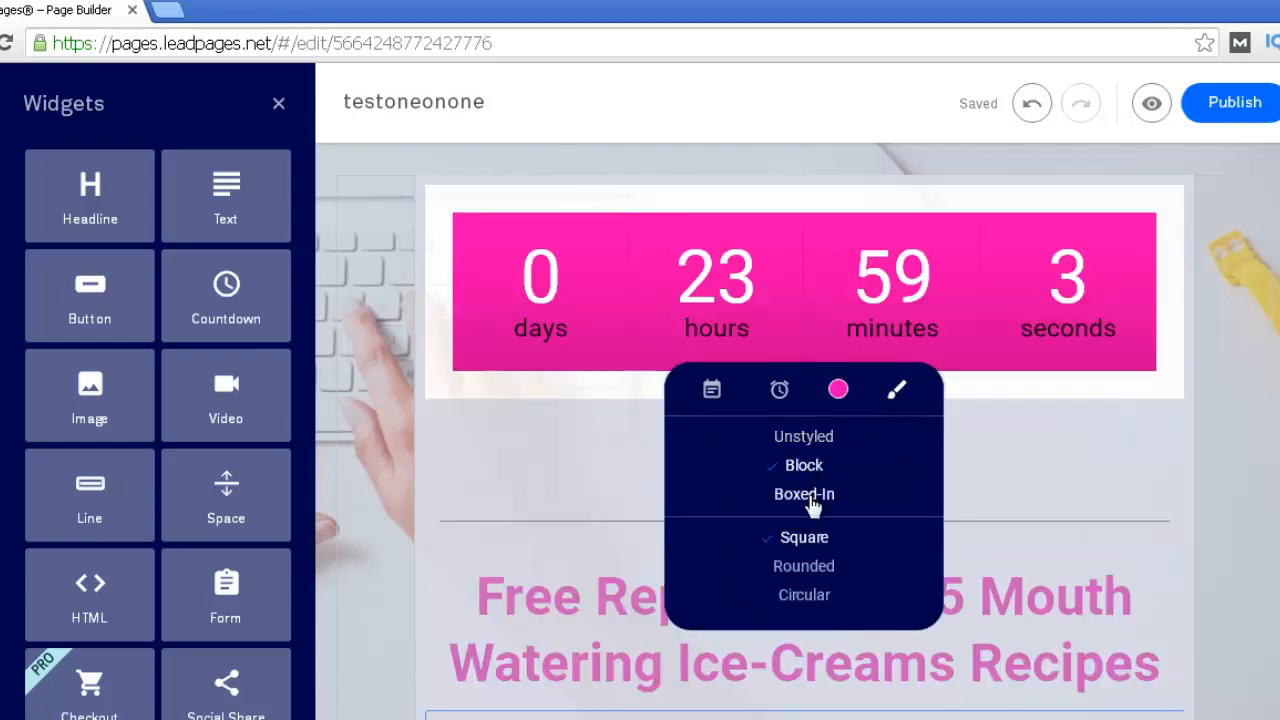
left_click(806, 492)
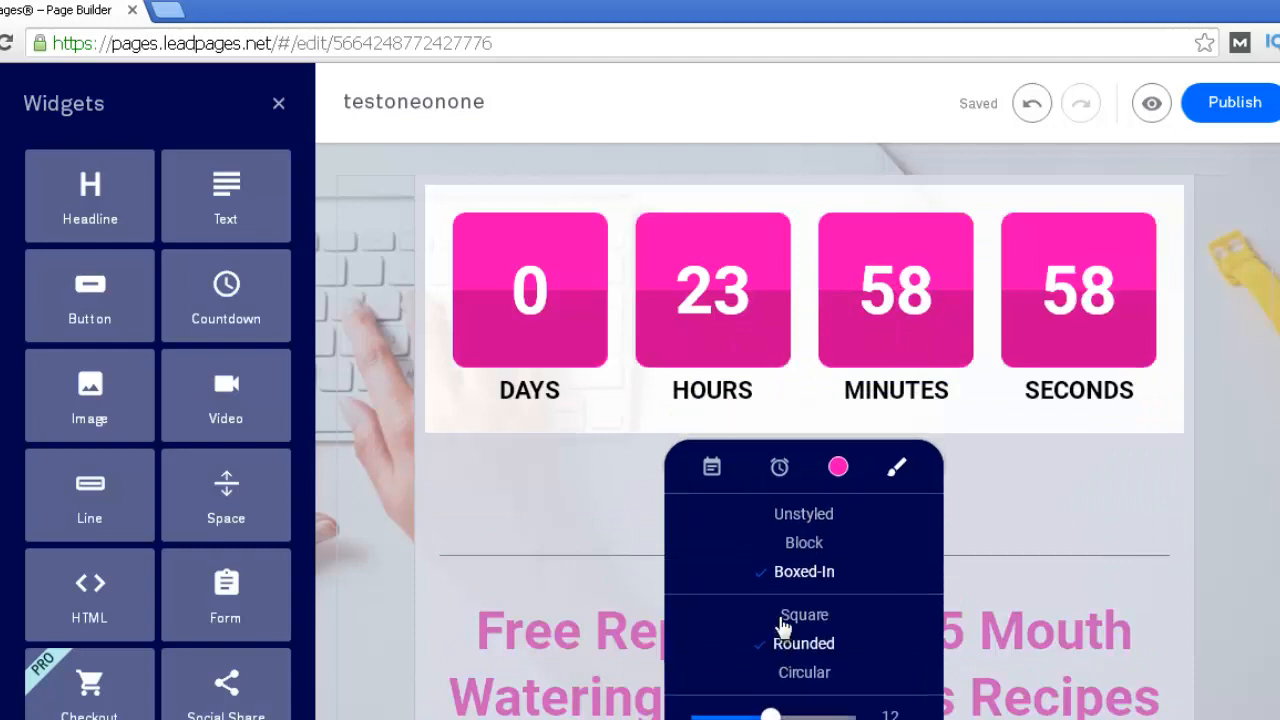
left_click(779, 675)
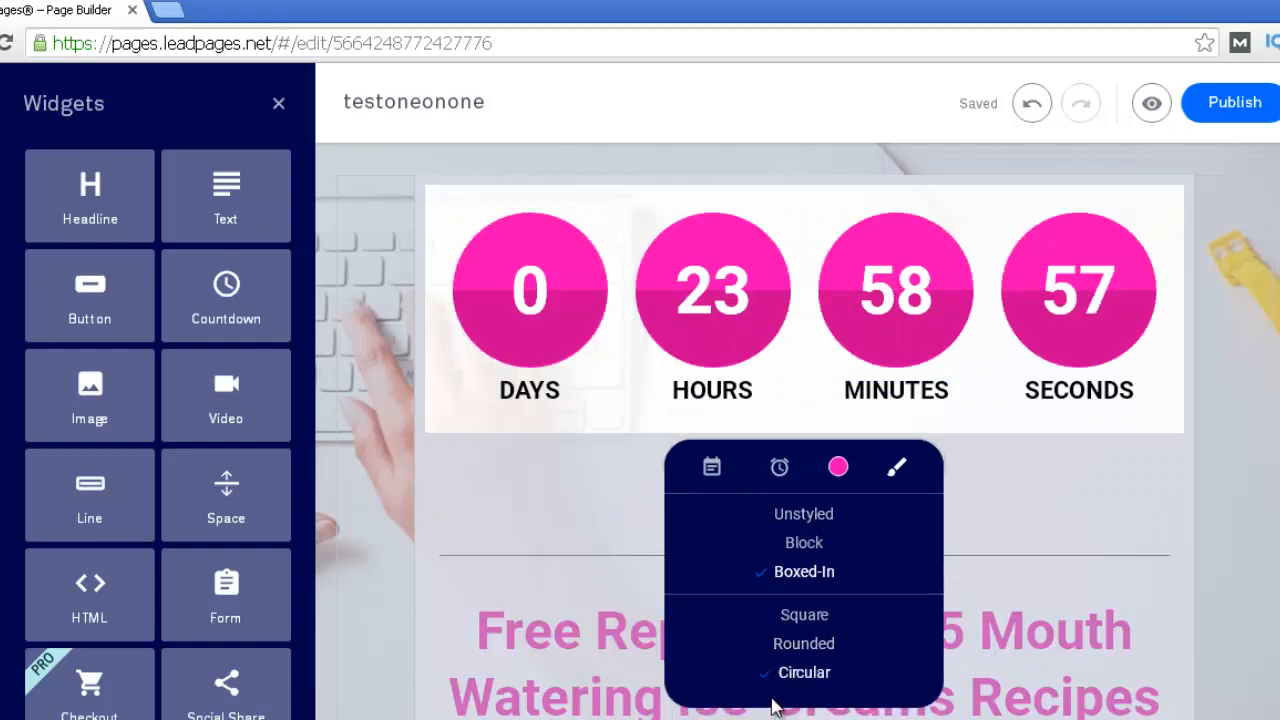
left_click(1118, 503)
- Check the page layout with the countdown in place, and delete the Countdown widget
scroll(1230, 437, "down", 3)
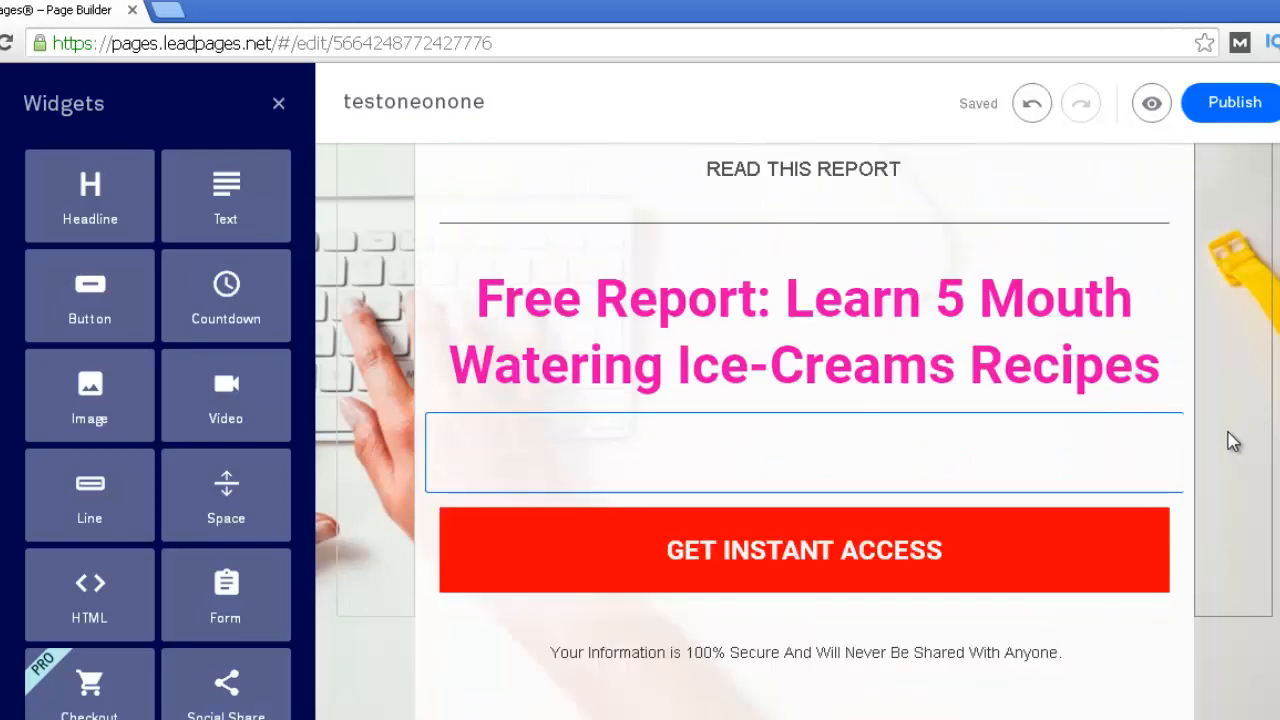
scroll(1230, 437, "up", 3)
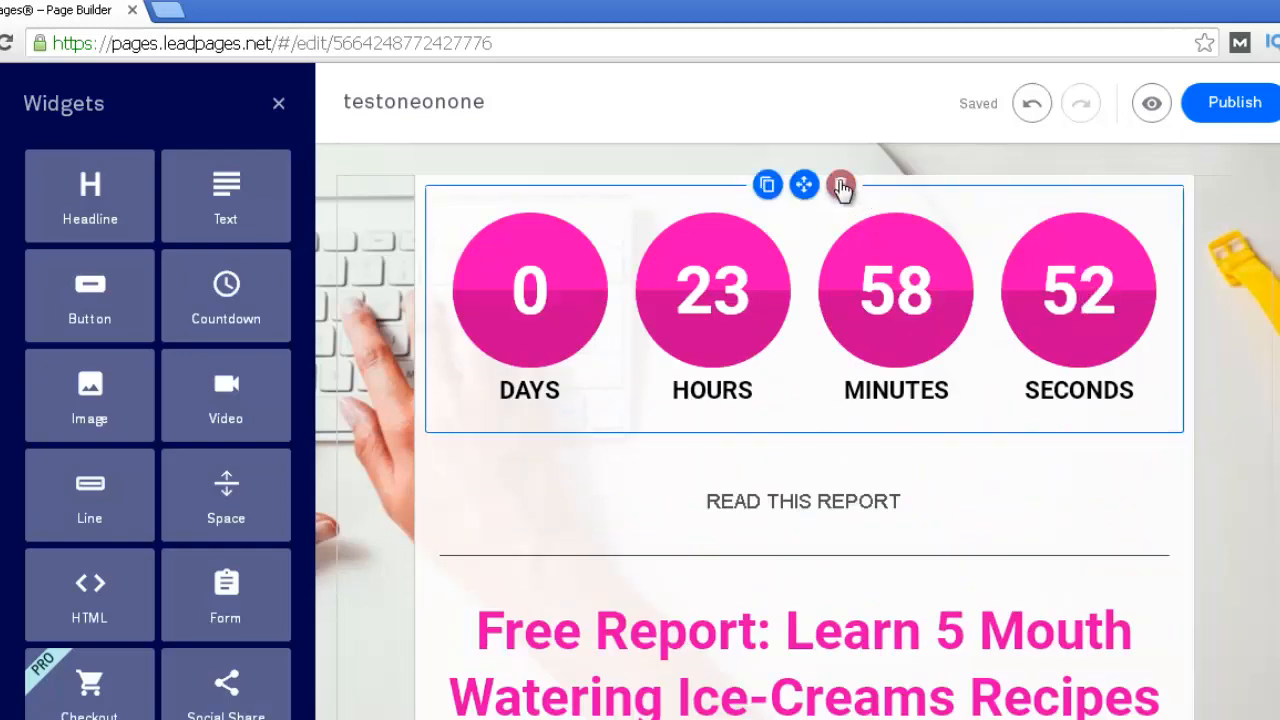
left_click(840, 186)
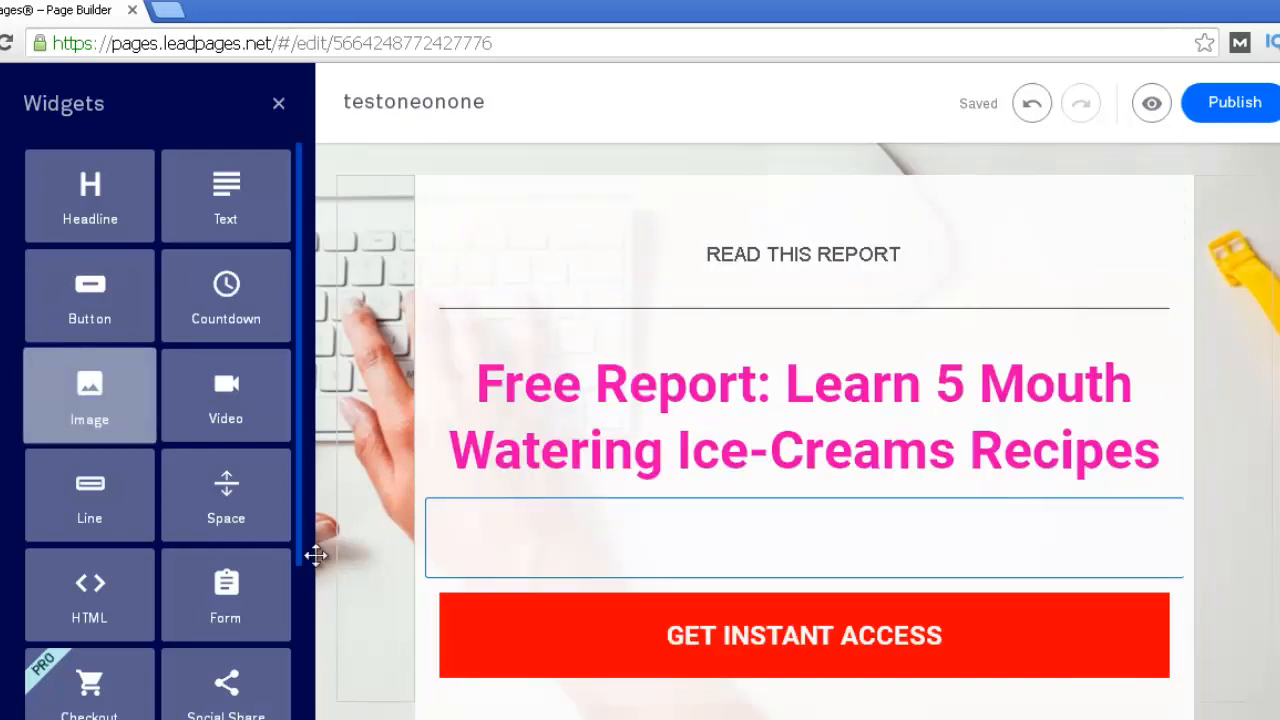
- Add an Image widget in the empty area beneath the headline and move it above the headline at full width
left_click_drag(157, 429, 480, 549)
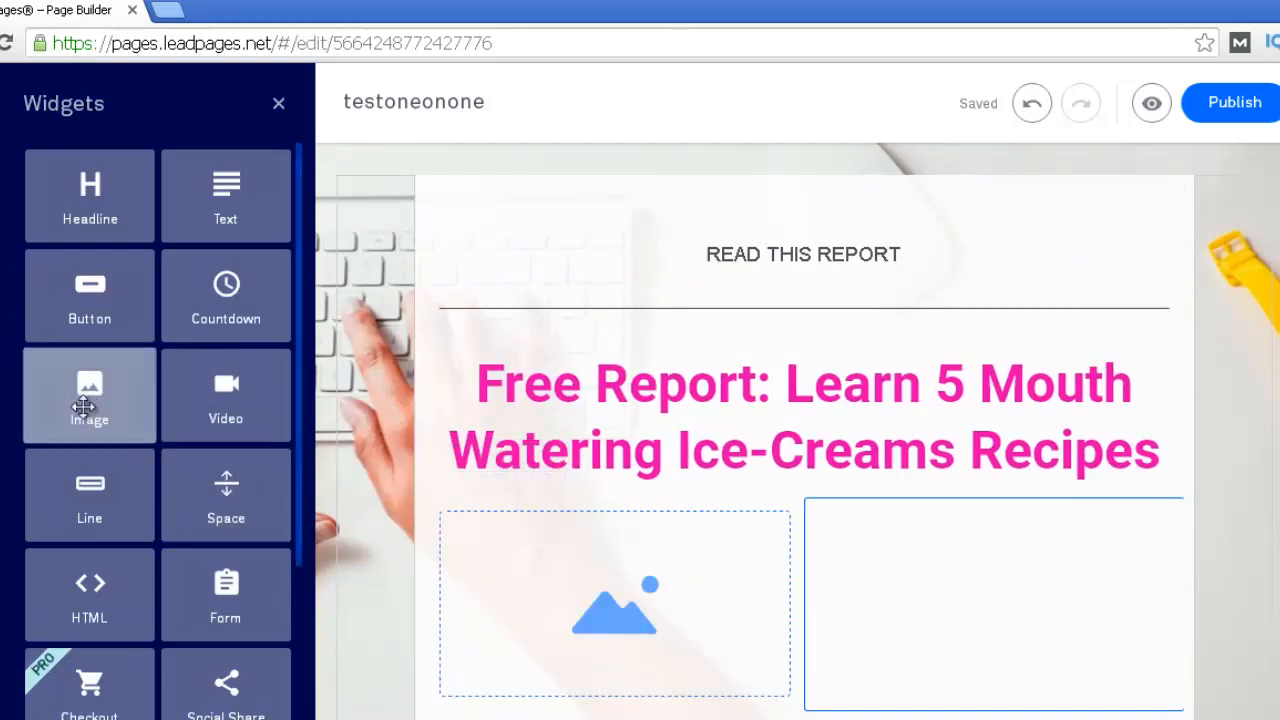
left_click(521, 597)
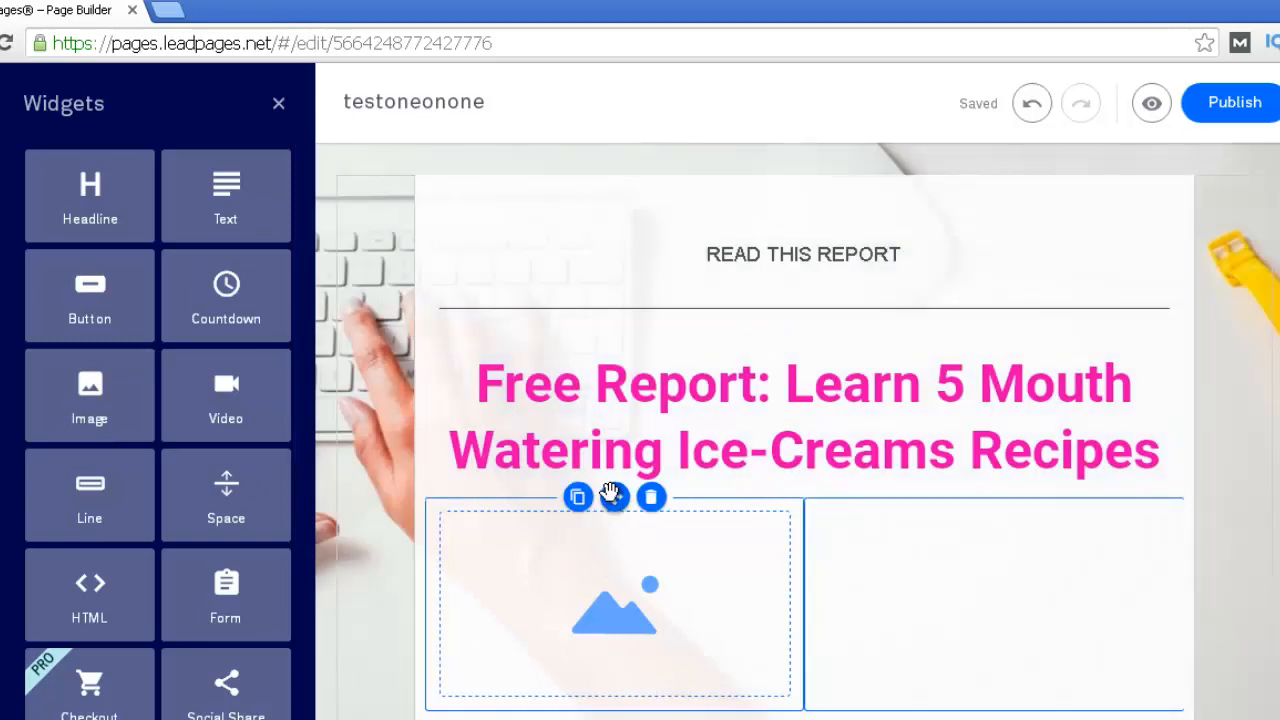
mouse_move(611, 497)
left_mouse_down()
mouse_move(686, 486)
mouse_move(713, 298)
mouse_move(698, 334)
left_mouse_up()
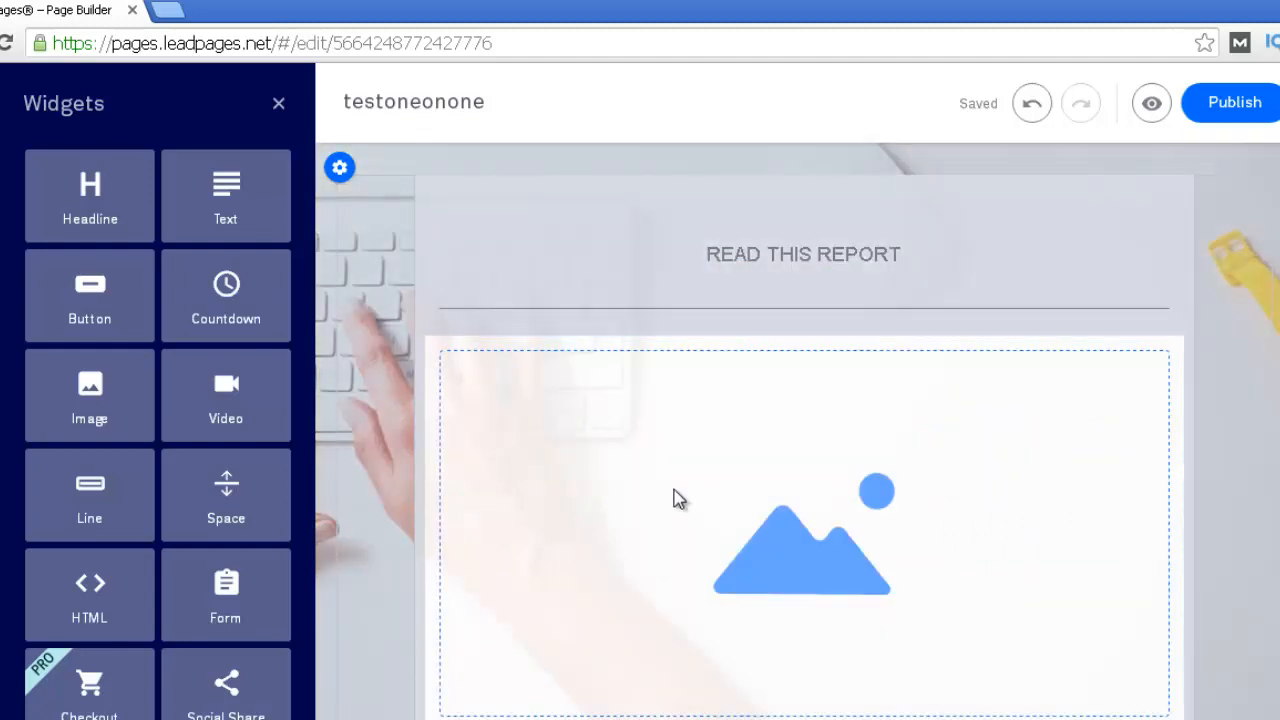
- Look through the upload and stored image options for the Image widget, close the image chooser, and delete the widget
scroll(677, 498, "down", 1)
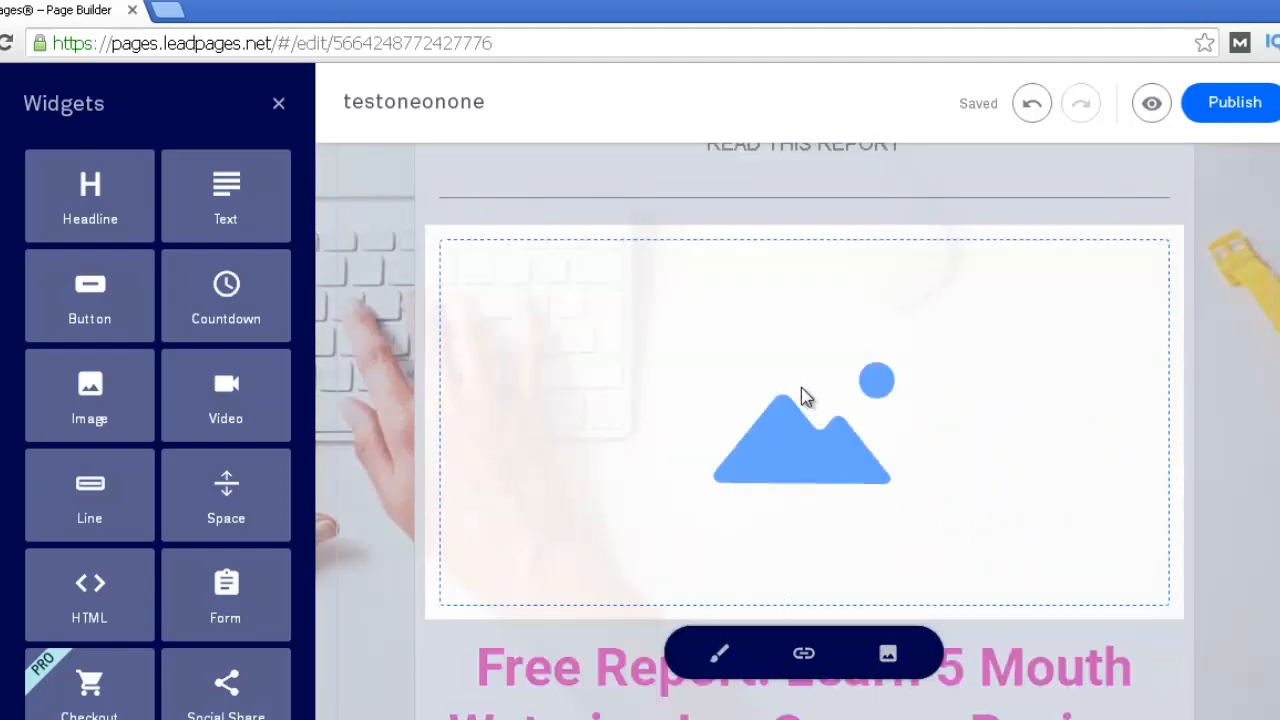
left_click(888, 658)
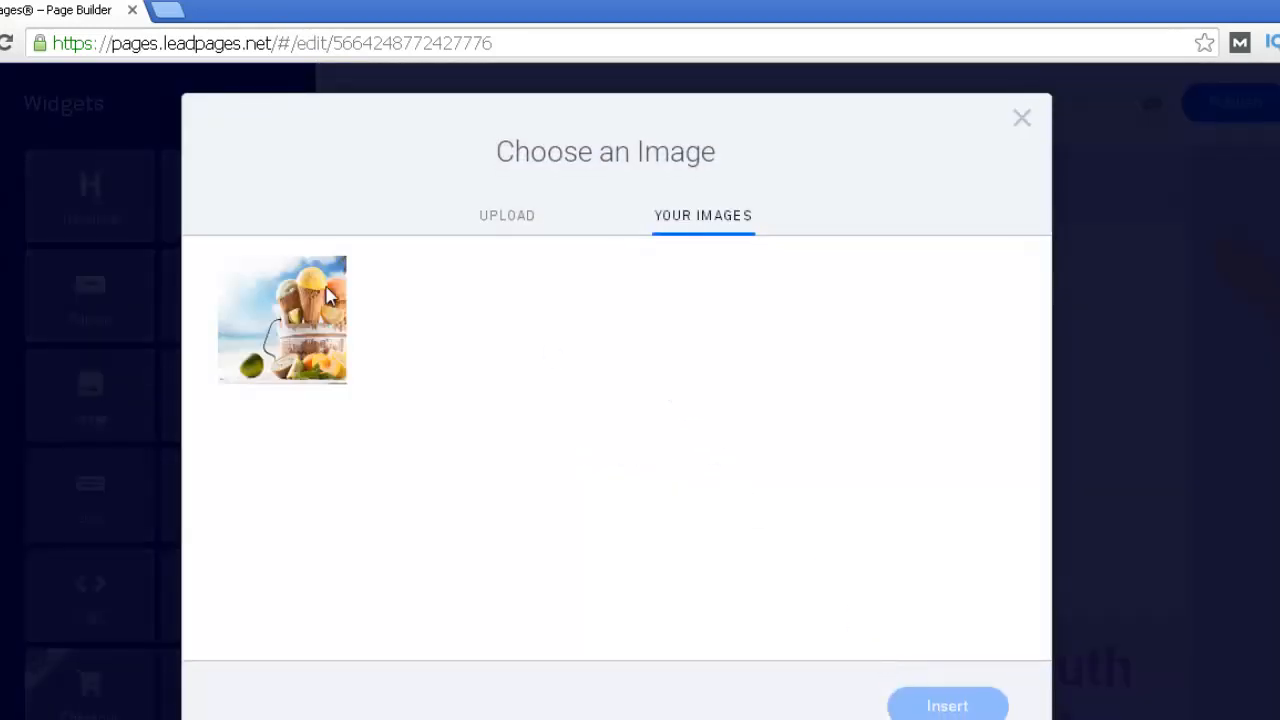
left_click(530, 222)
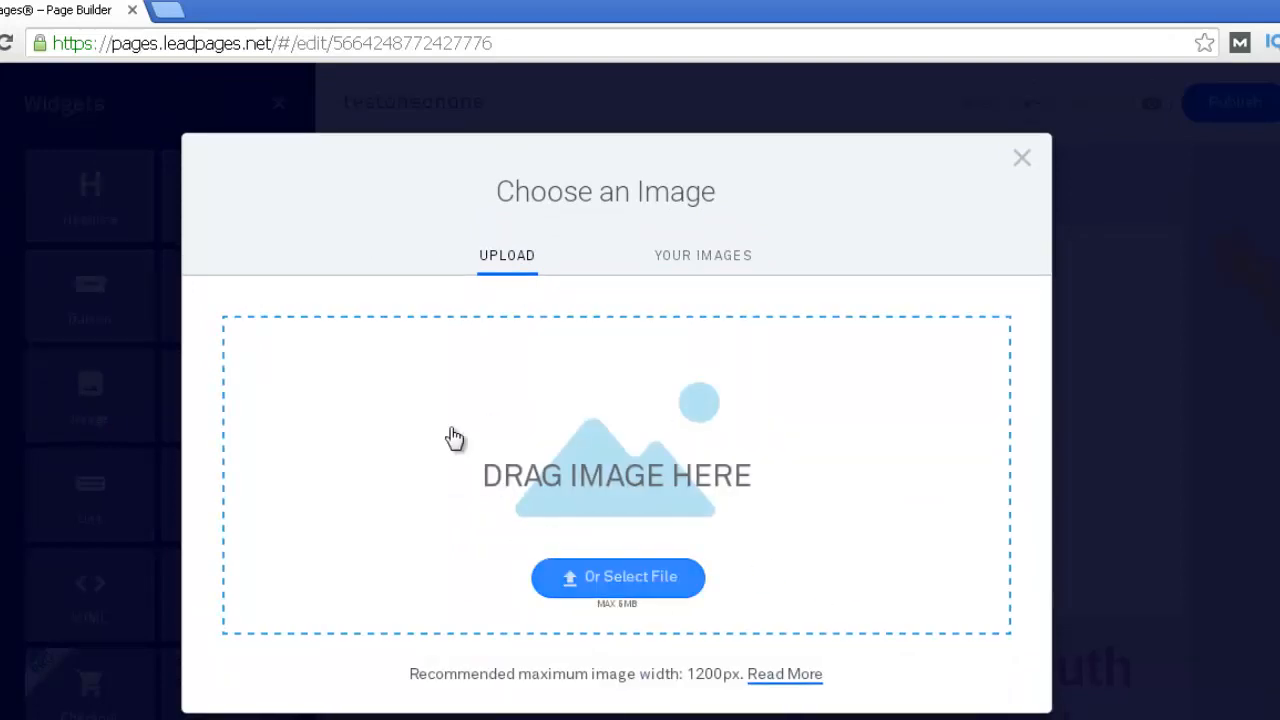
left_click(708, 262)
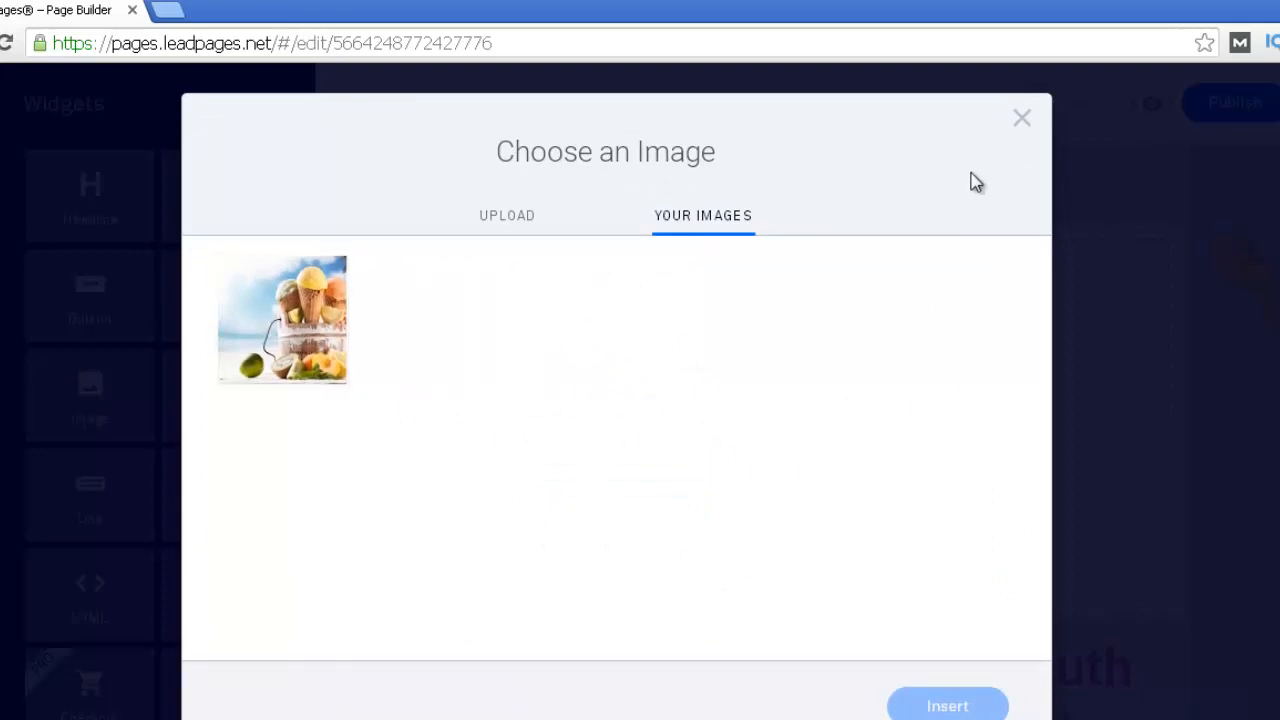
left_click(1022, 121)
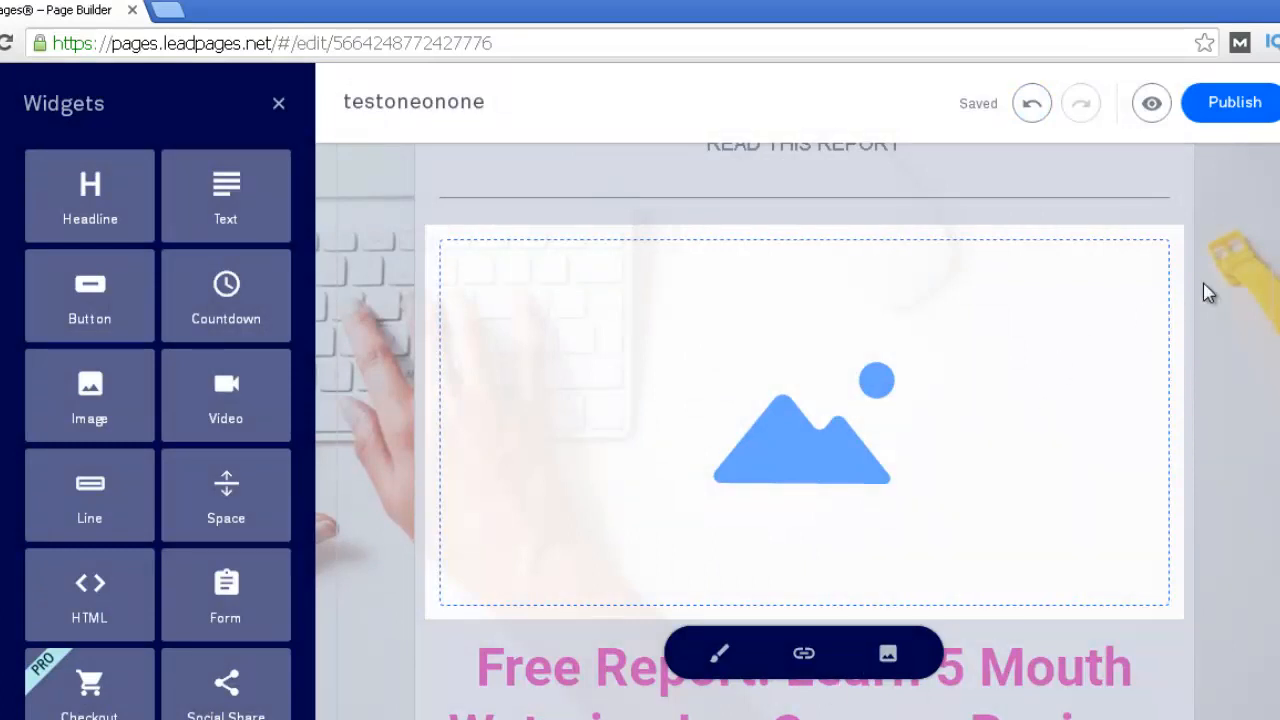
left_click(840, 224)
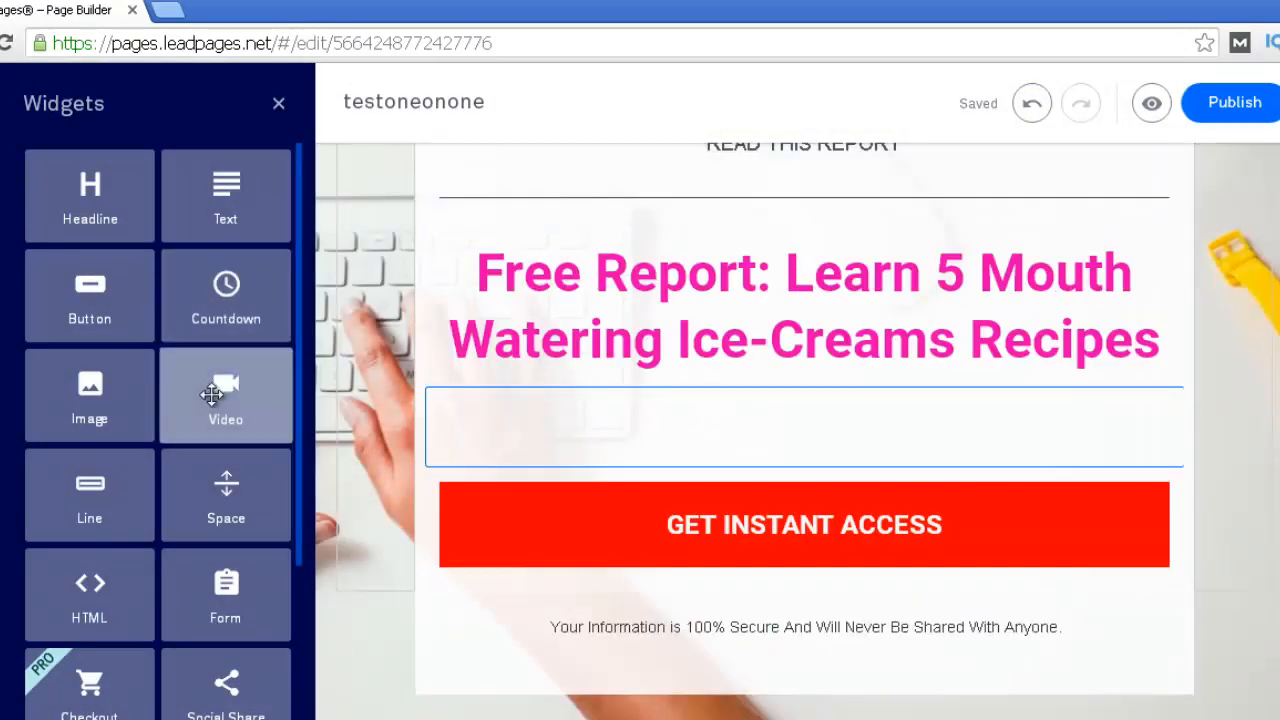
- Add a Video widget in the empty area between the headline and the GET INSTANT ACCESS button
left_click_drag(211, 395, 526, 430)
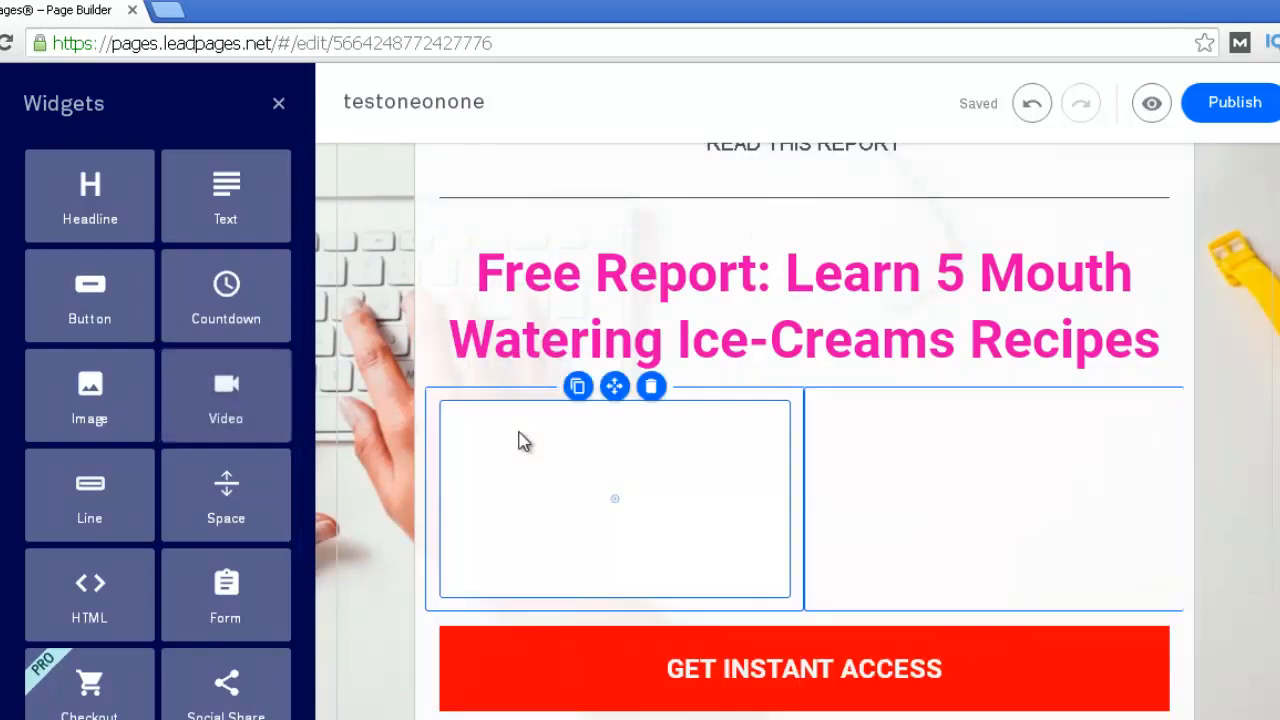
- Stretch the Video widget to full width beneath the headline
left_click(1031, 388)
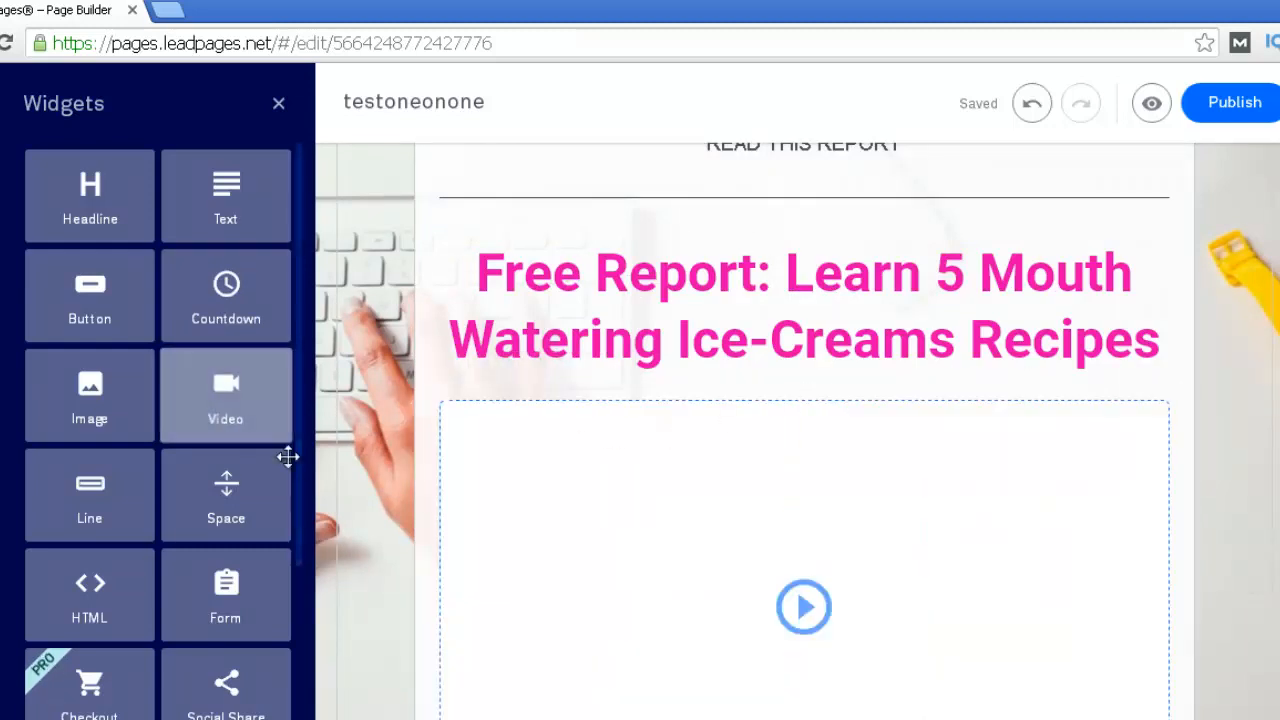
scroll(843, 577, "down", 1)
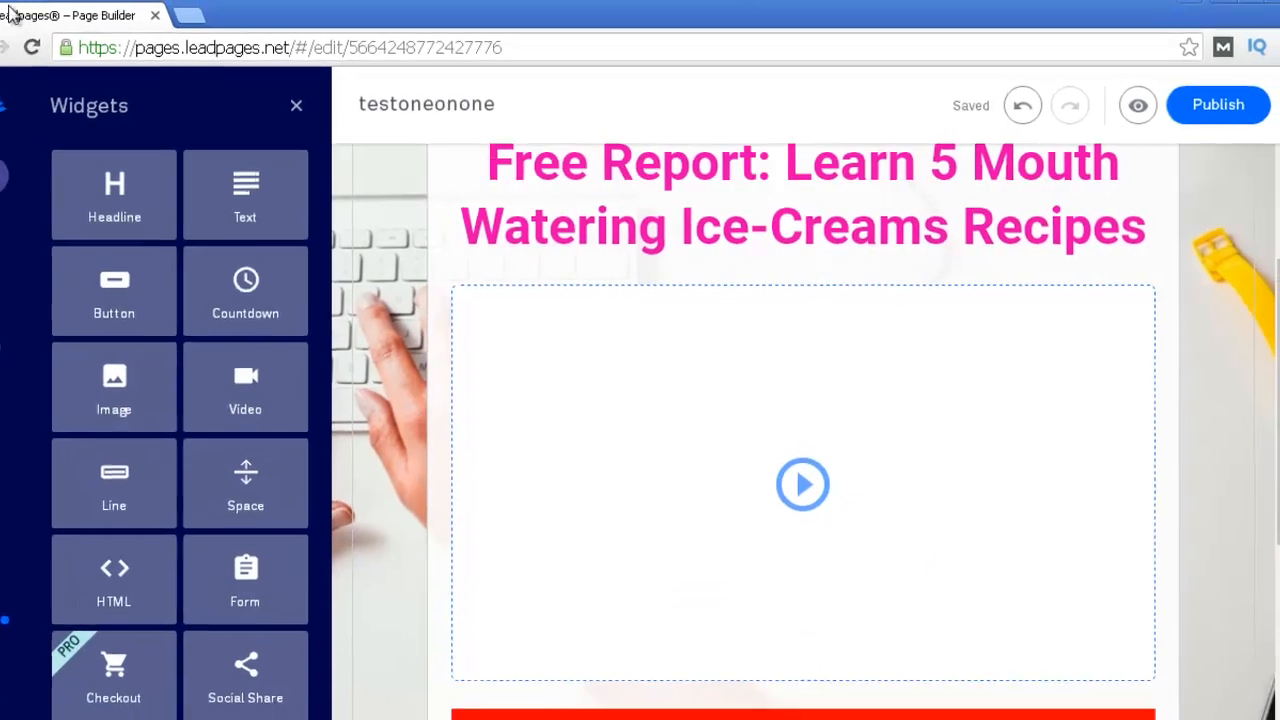
right_click(12, 14)
left_click(30, 27)
type("g")
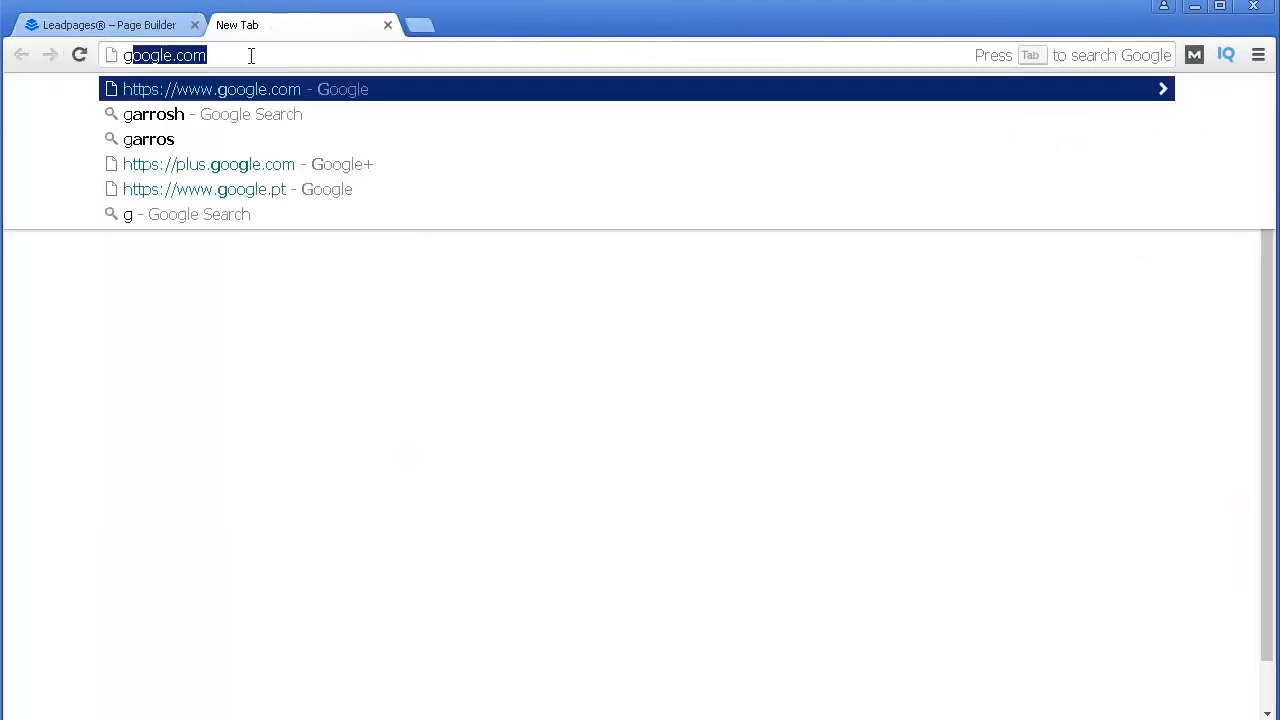
type("y")
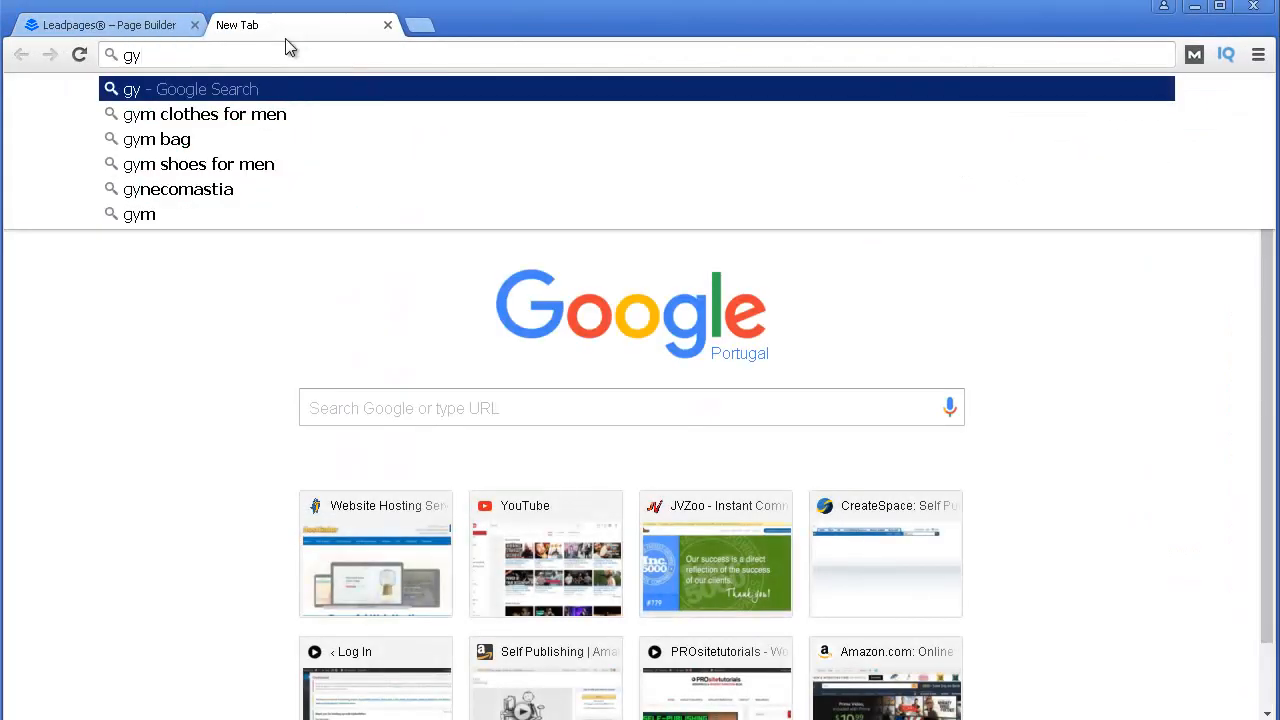
key("BackSpace")
key("BackSpace")
type("www.youtube.com")
key("Return")
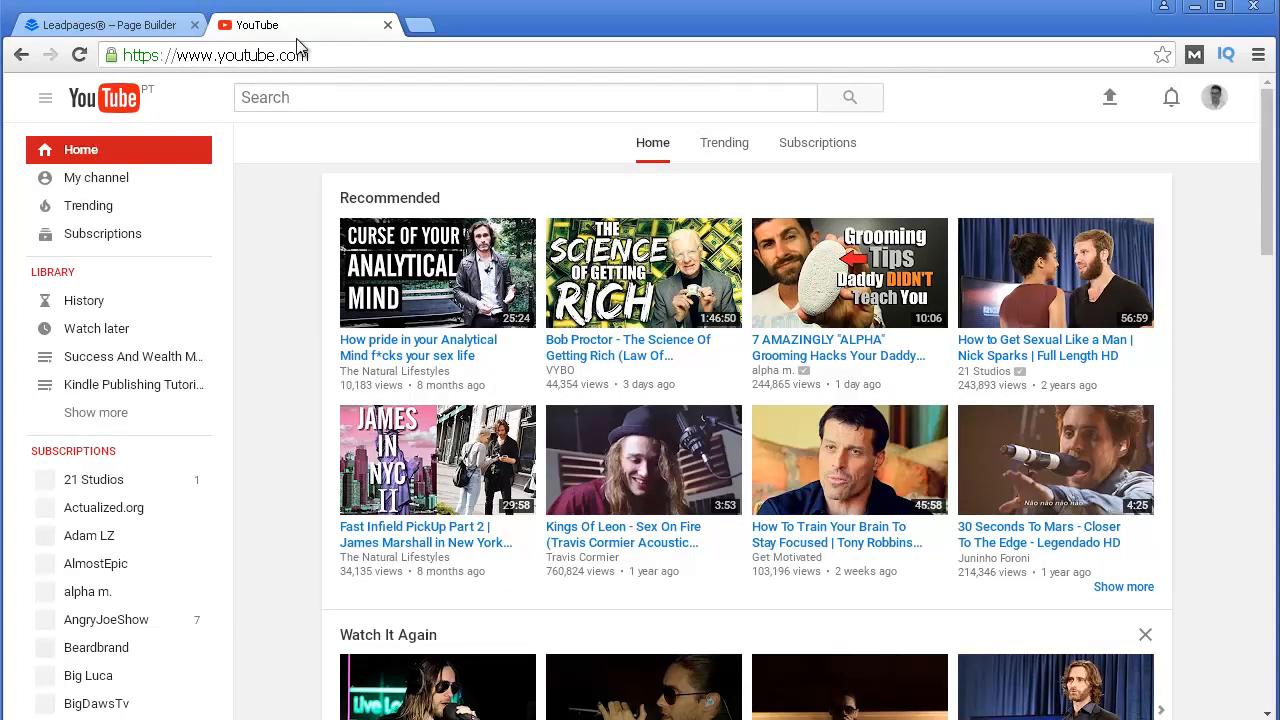
- Search YouTube for "ice cream recipe"
type("ice cream refc")
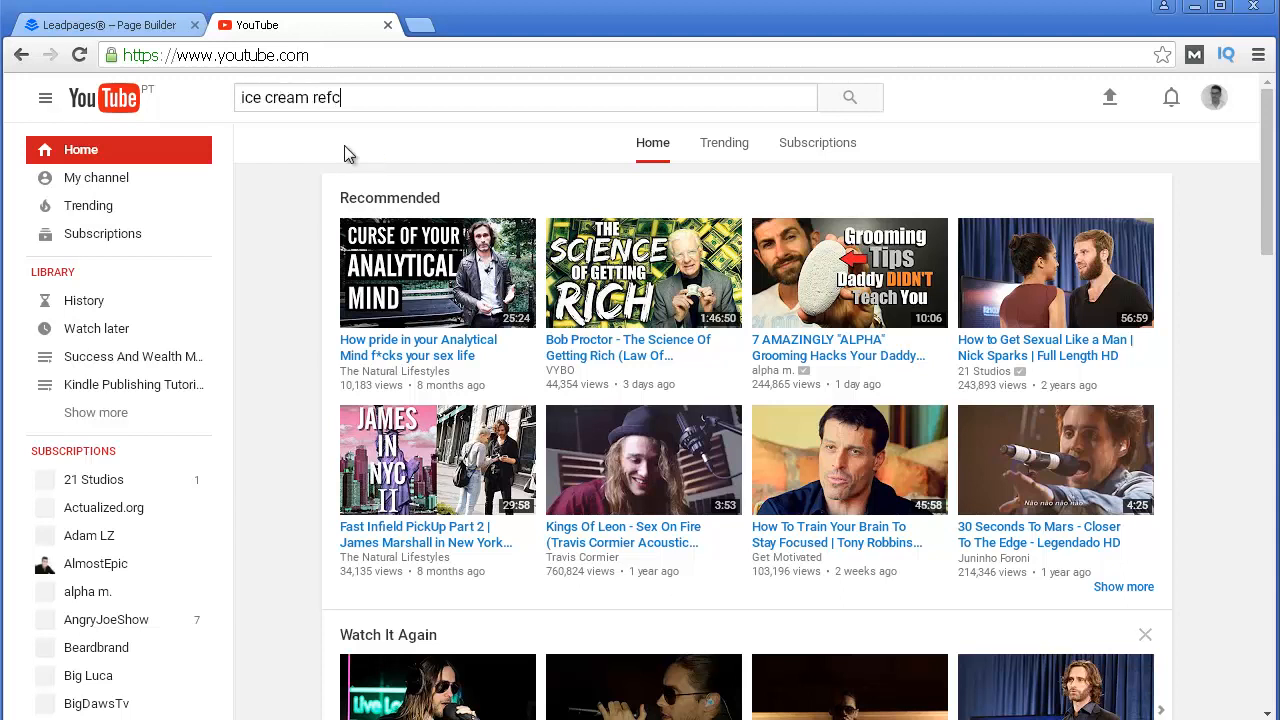
key("BackSpace")
key("BackSpace")
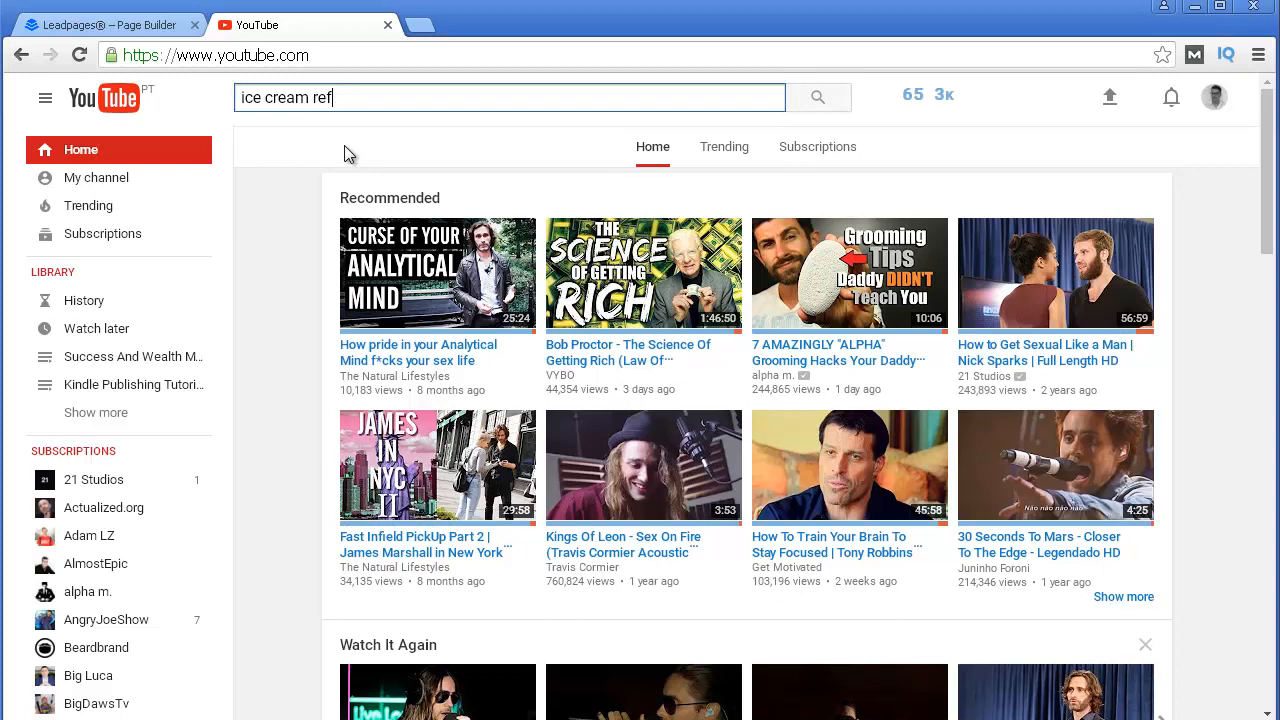
type("cipe")
key("Return")
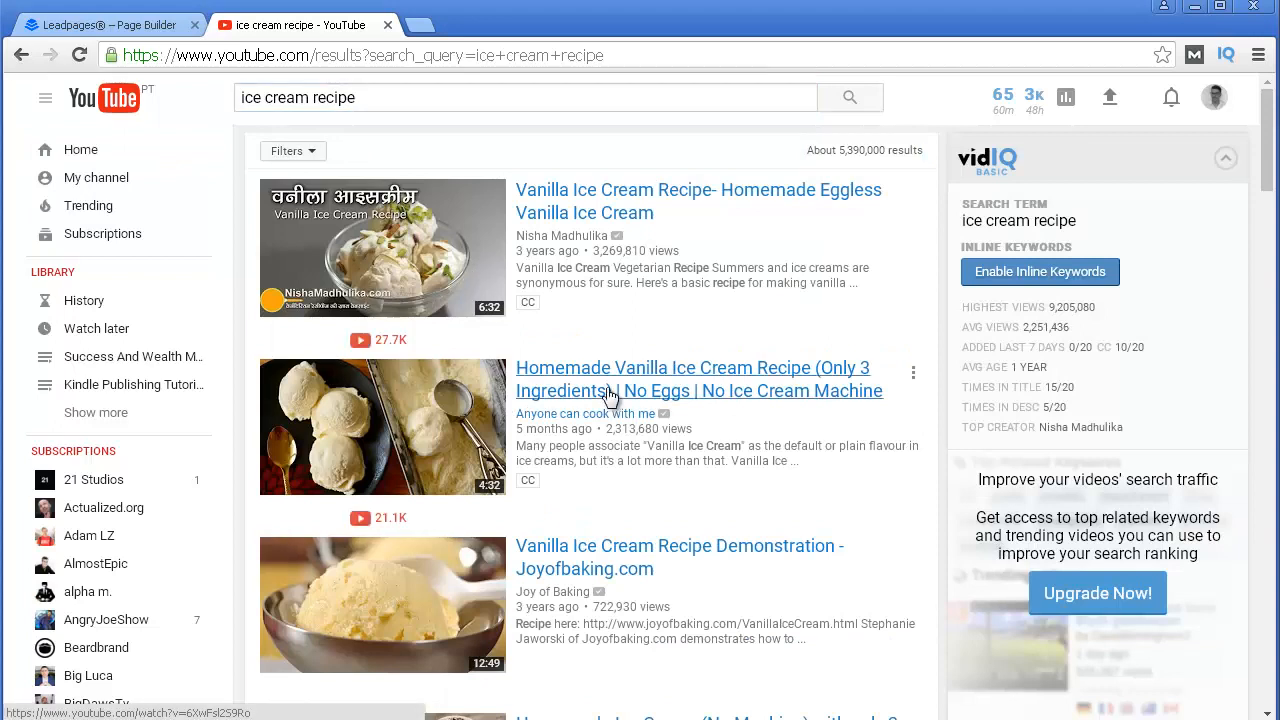
- Open the "Homemade Vanilla Ice Cream Recipe (Only 3 Ingredients)" video in its own tab and pause its playback
right_click(638, 398)
key("Escape")
middle_click(640, 398)
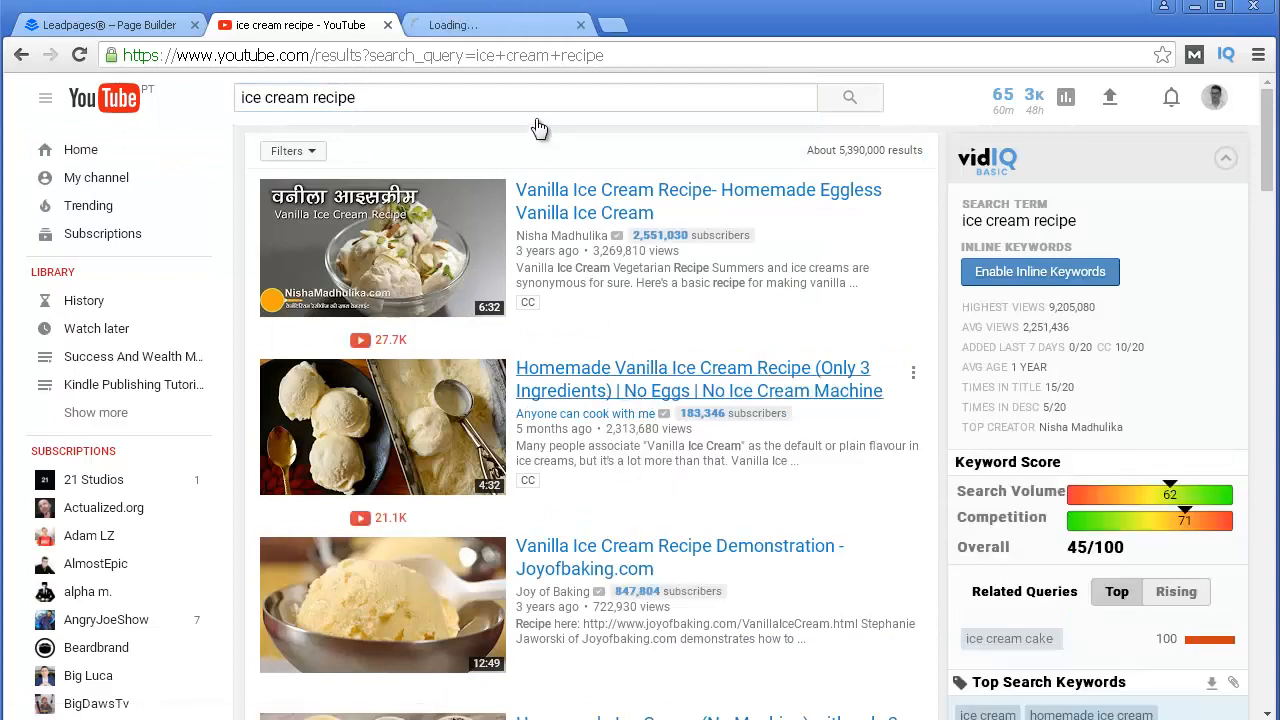
left_click(535, 33)
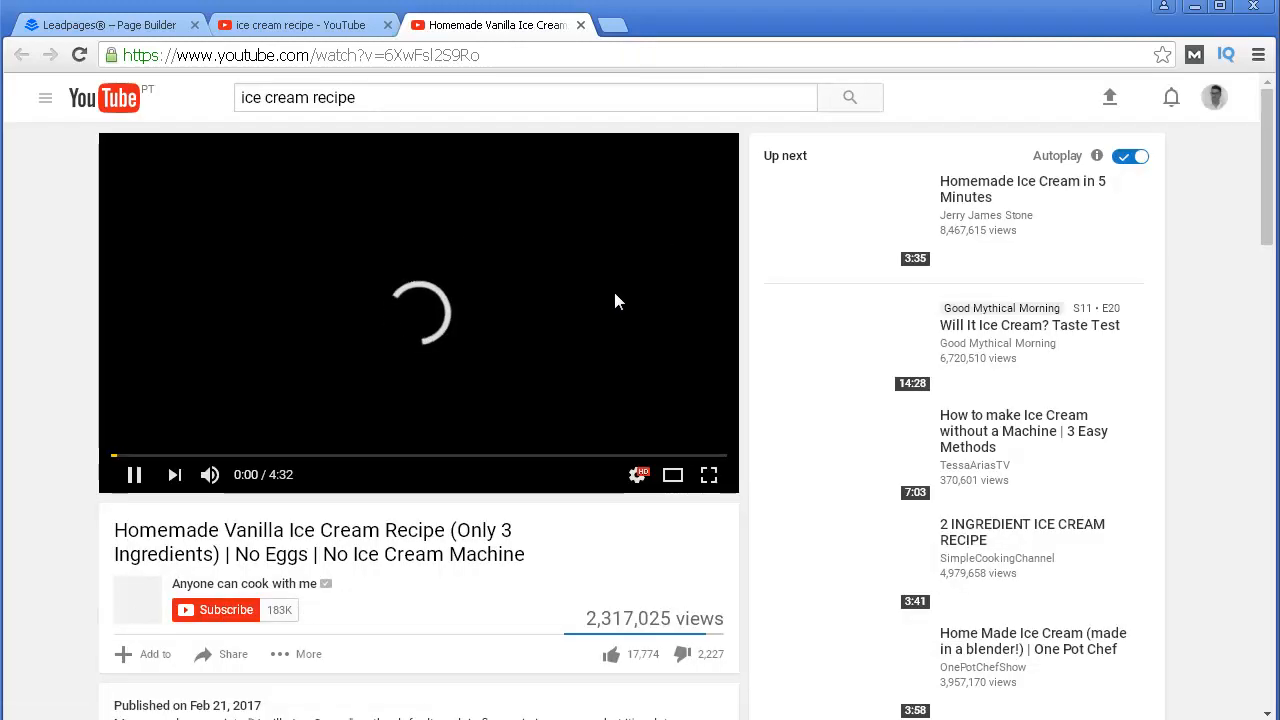
left_click(615, 262)
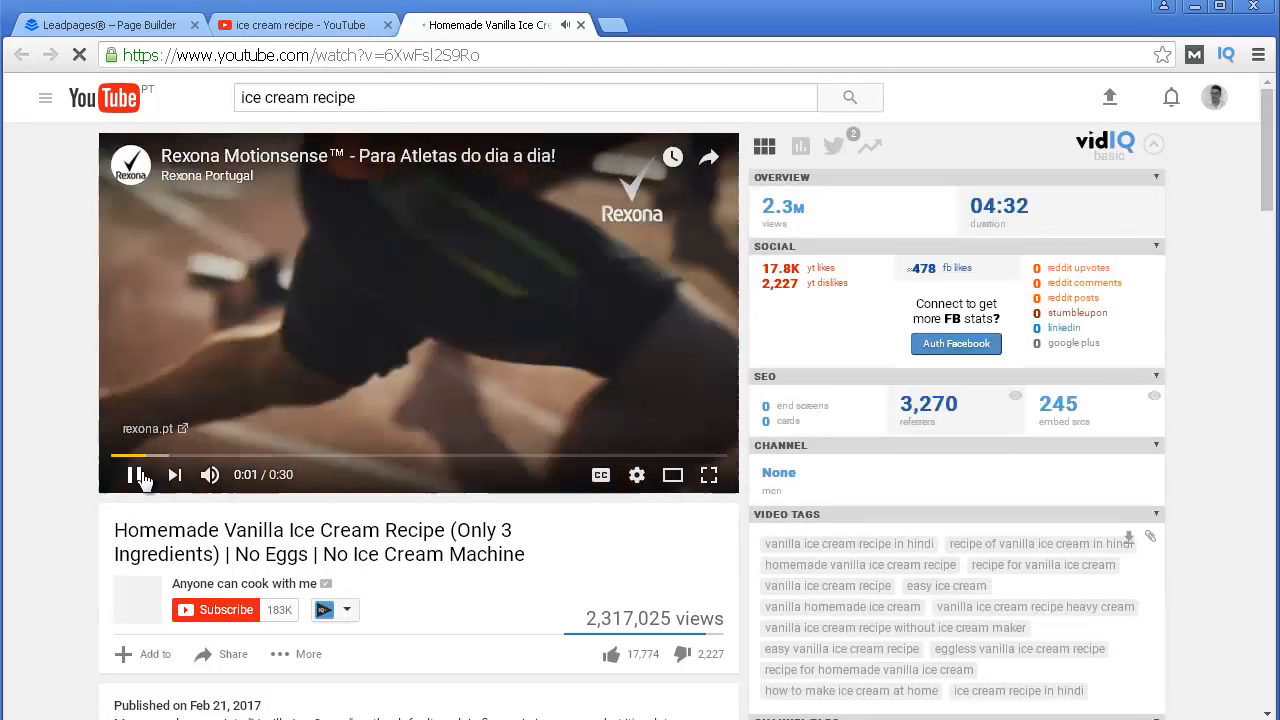
left_click(136, 476)
- Select the YouTube video's address, return to the Leadpages page builder, and open the Video widget's embed settings
left_click(151, 60)
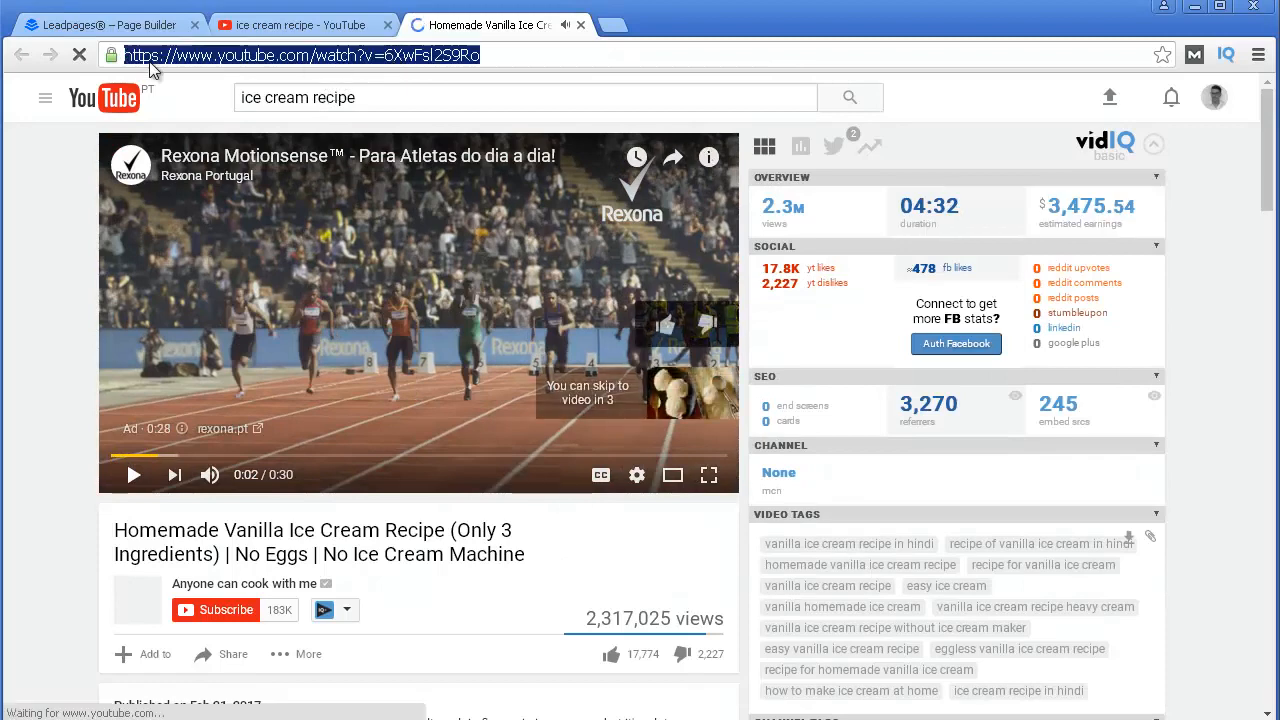
left_click(85, 27)
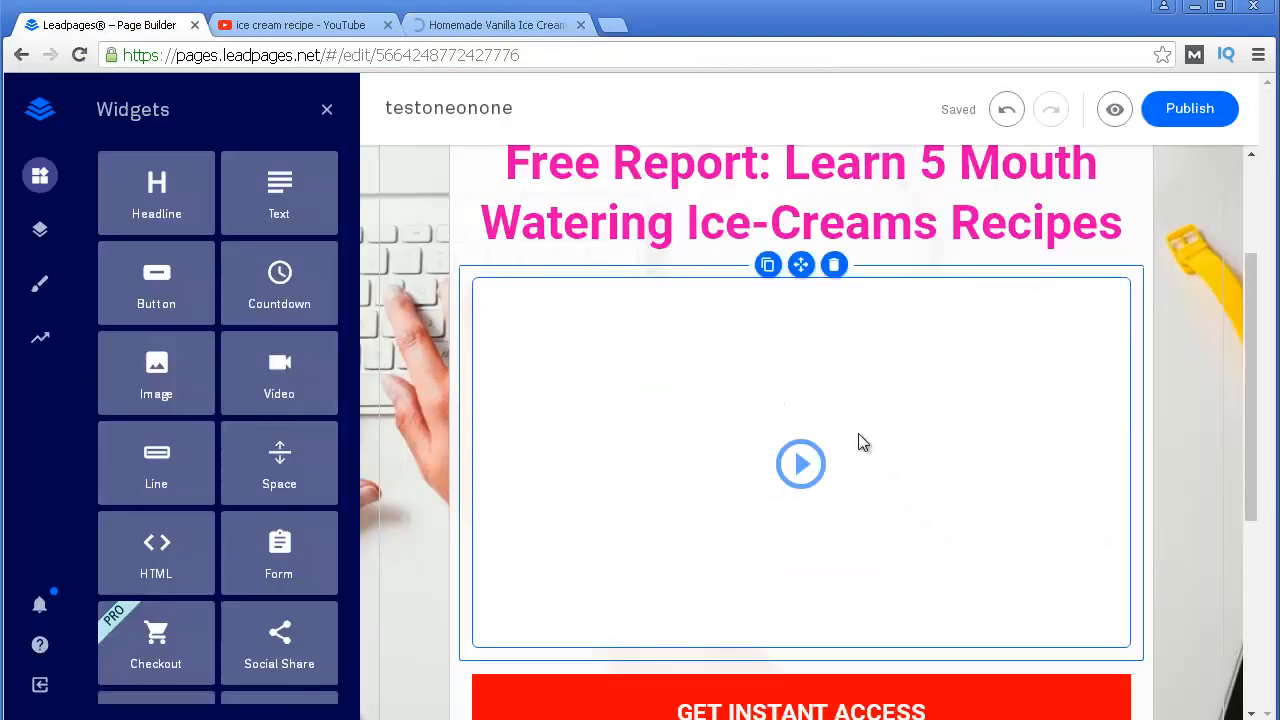
left_click(860, 440)
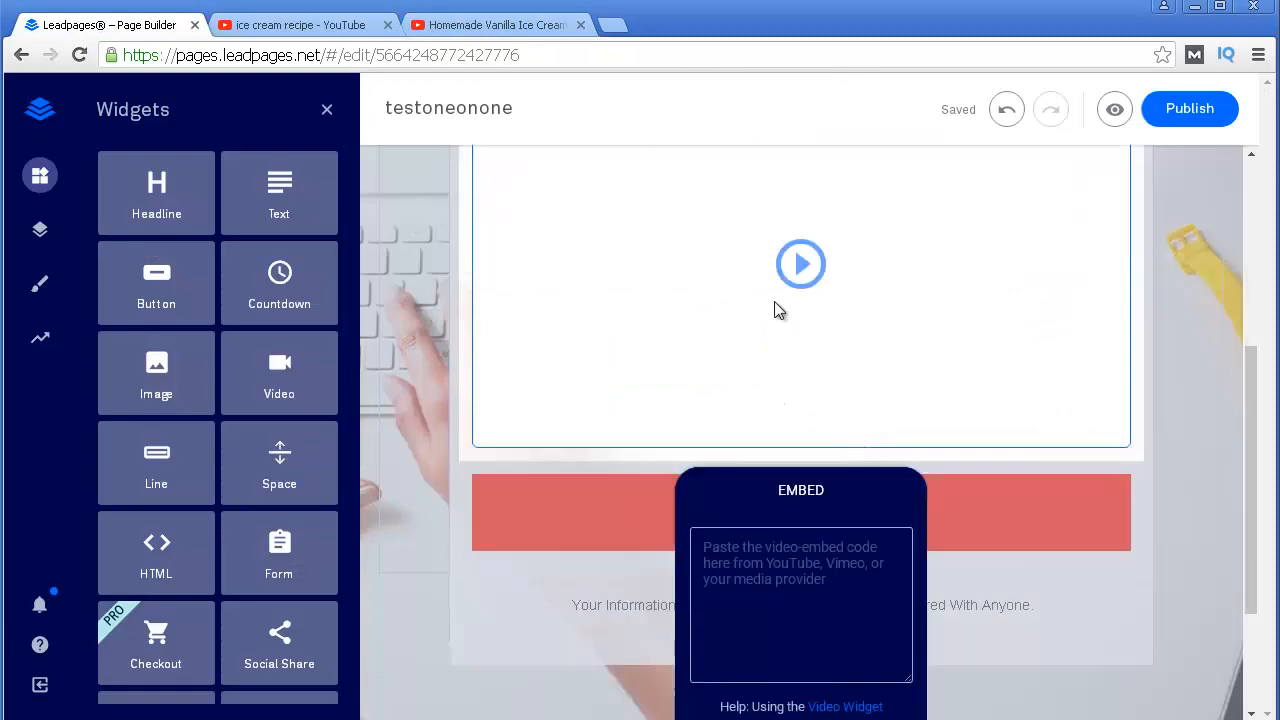
- Return to the opened ice cream video on YouTube and copy its embed code
left_click(303, 28)
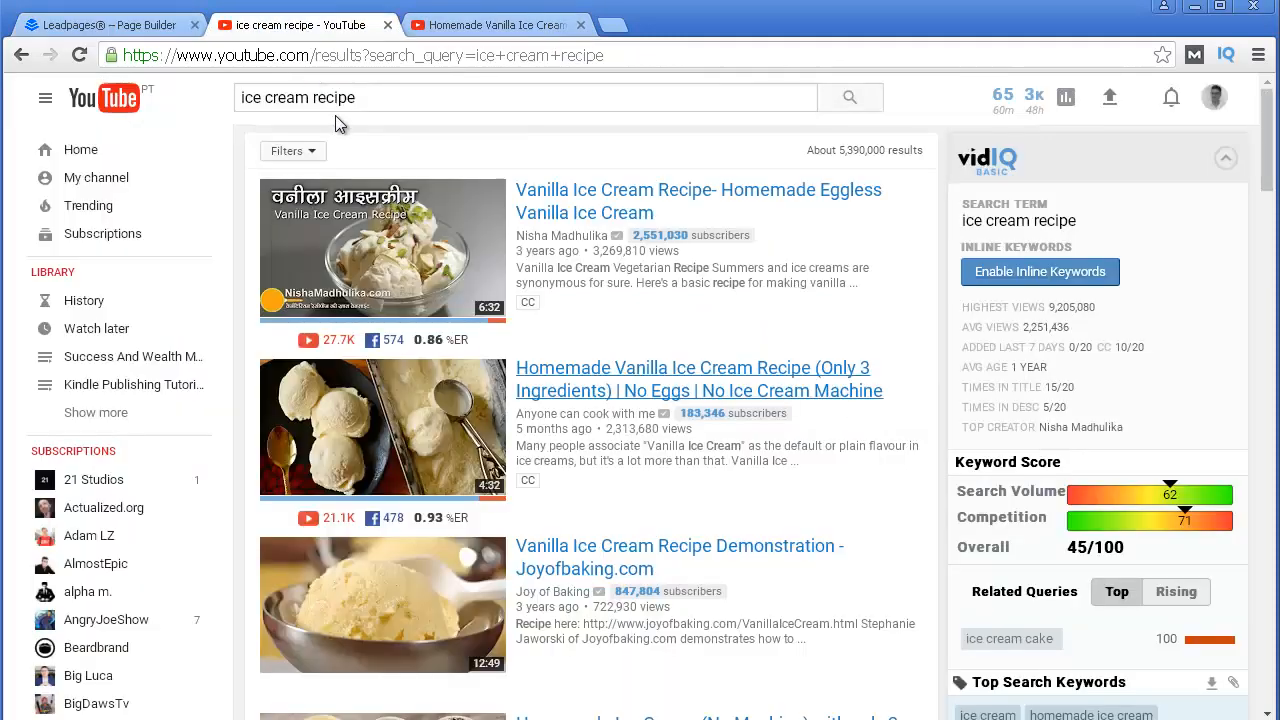
left_click(470, 24)
right_click(393, 197)
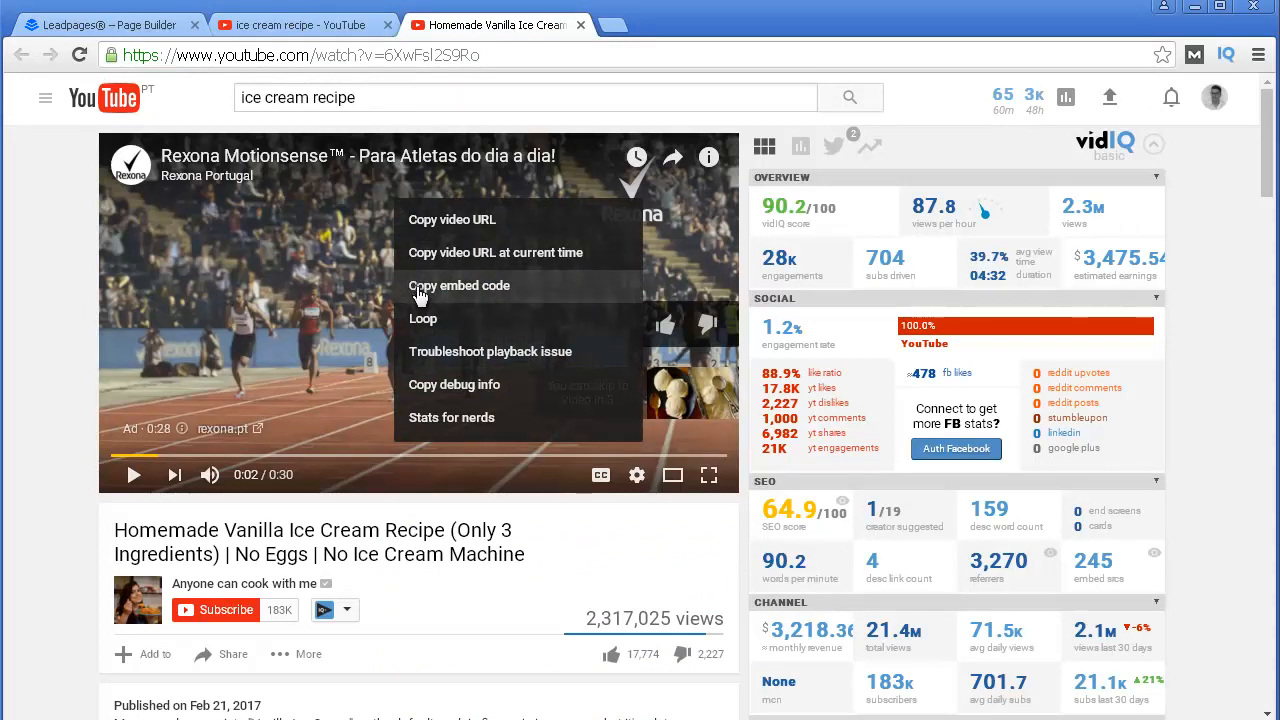
left_click(420, 290)
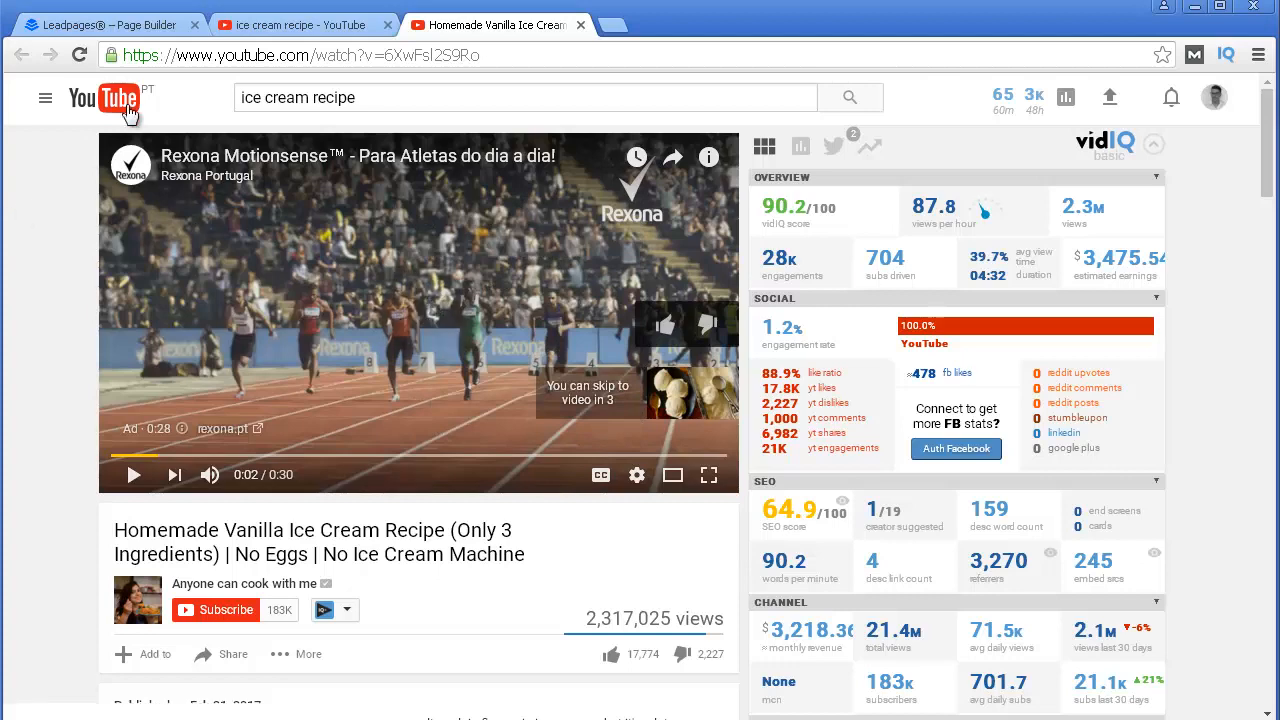
- Switch back to Leadpages, paste the YouTube embed code into the Video widget, and save it
left_click(133, 30)
left_click(730, 555)
key("ctrl+v")
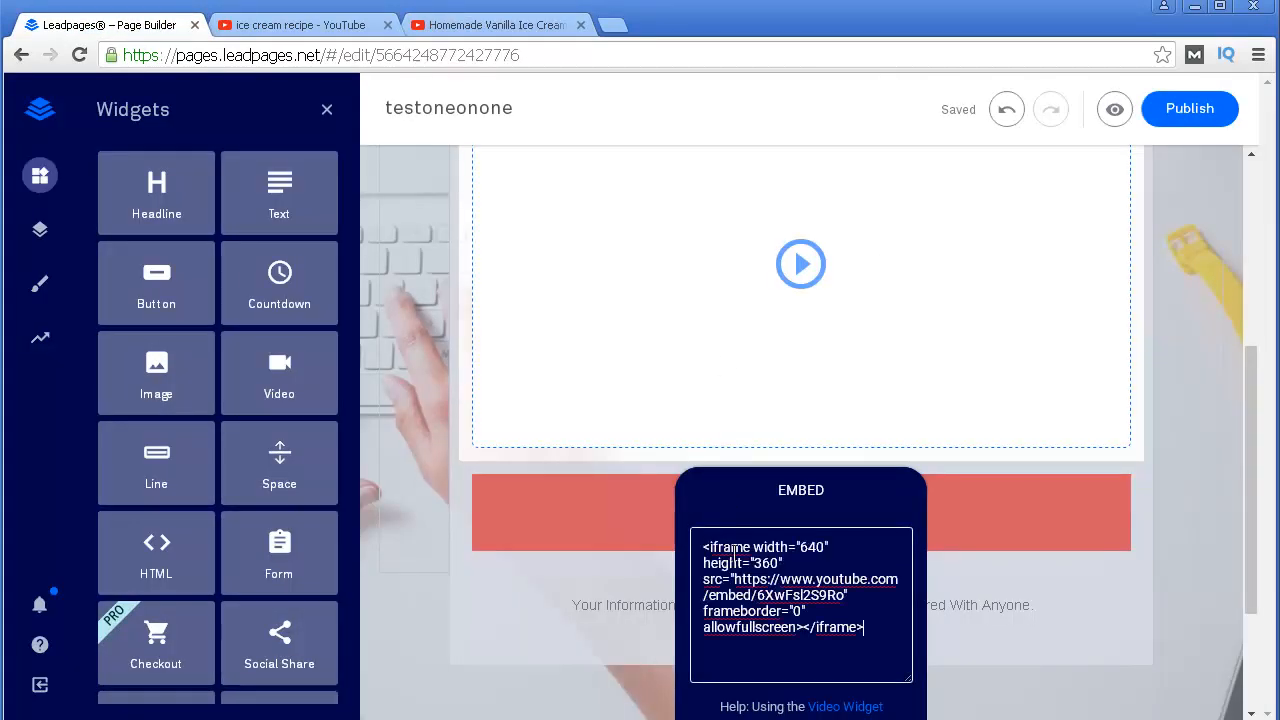
scroll(760, 562, "down", 2)
left_click(765, 558)
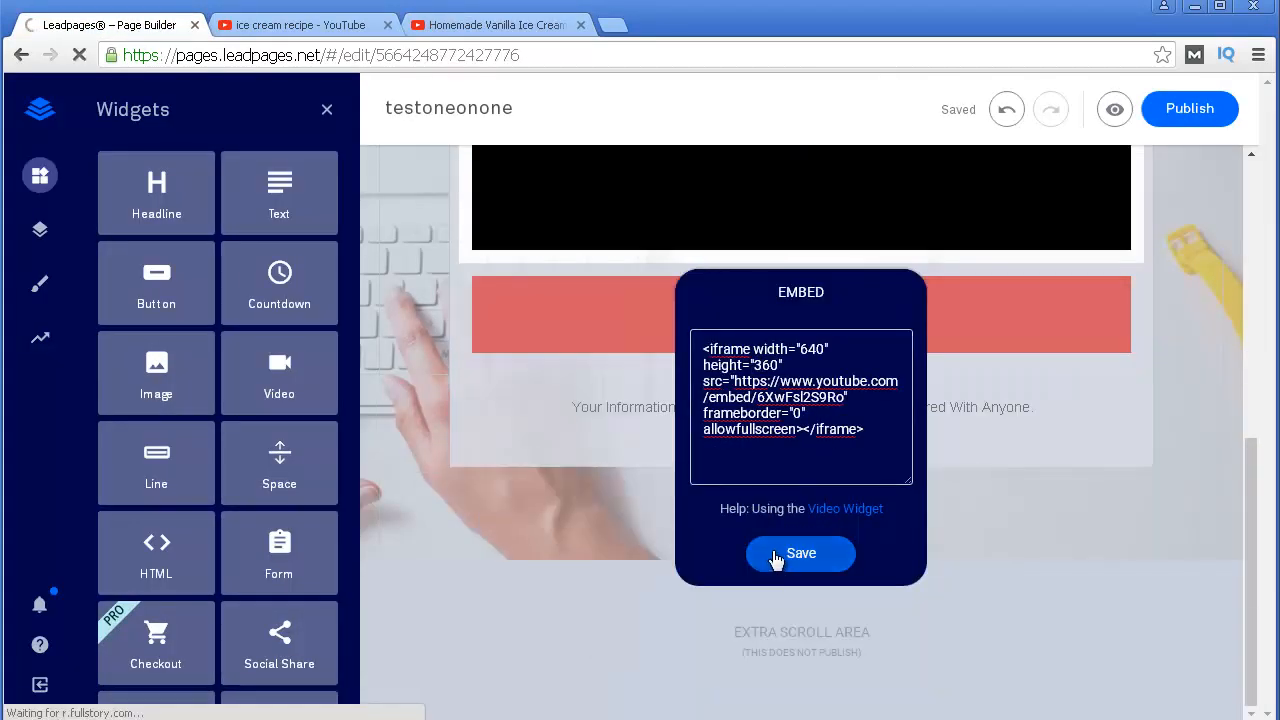
scroll(617, 503, "up", 1)
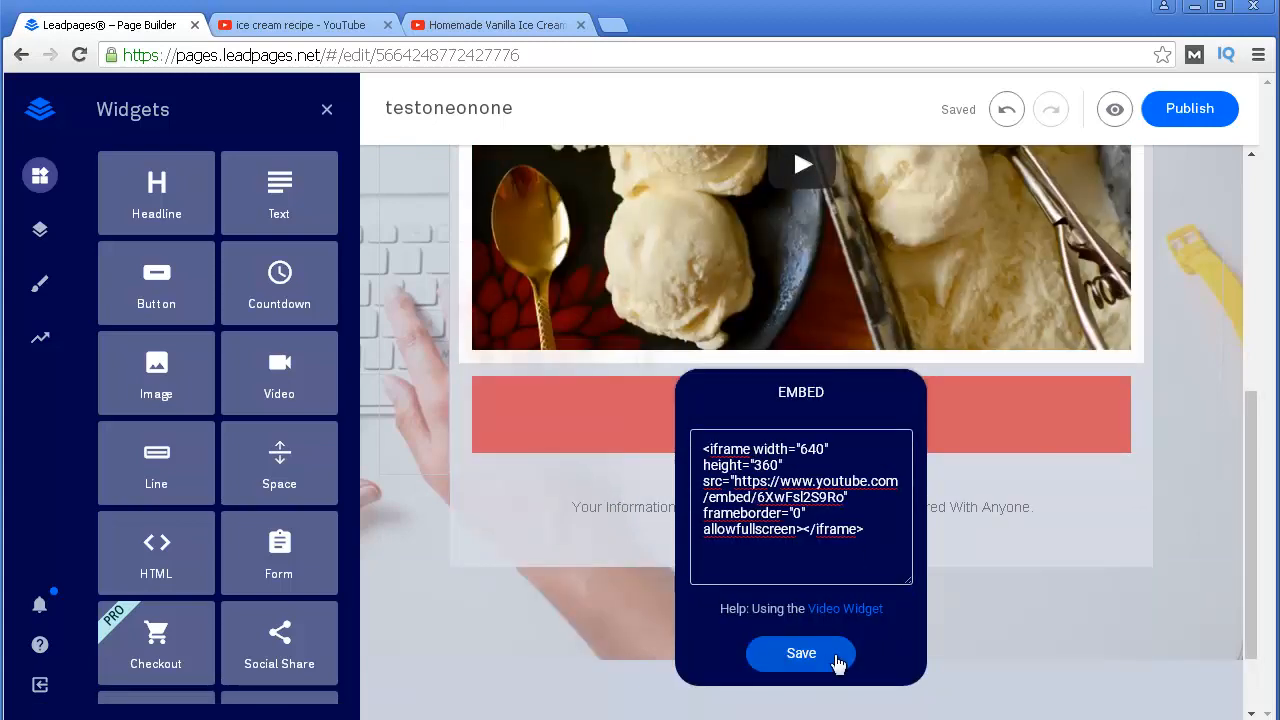
left_click(388, 378)
- Review the page layout from the READ THIS REPORT text down to the footer with the embedded video in place
scroll(737, 309, "up", 2)
scroll(746, 214, "up", 3)
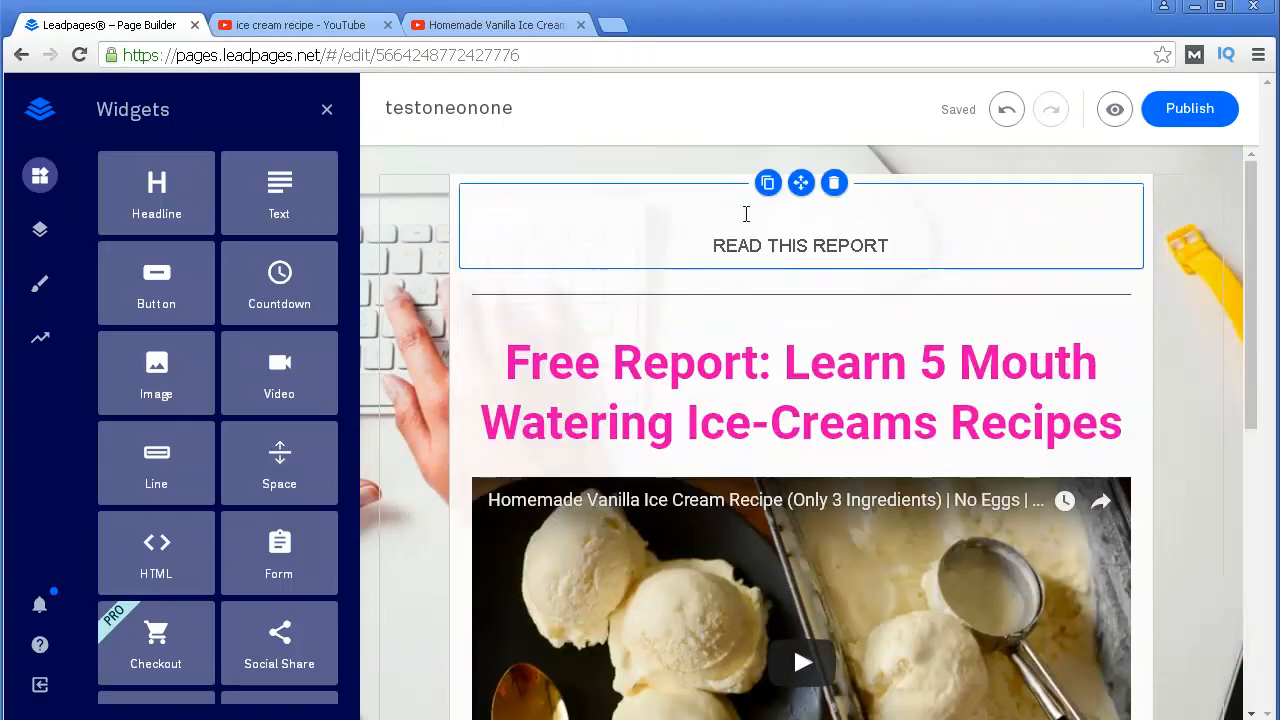
scroll(698, 195, "down", 3)
scroll(751, 223, "up", 3)
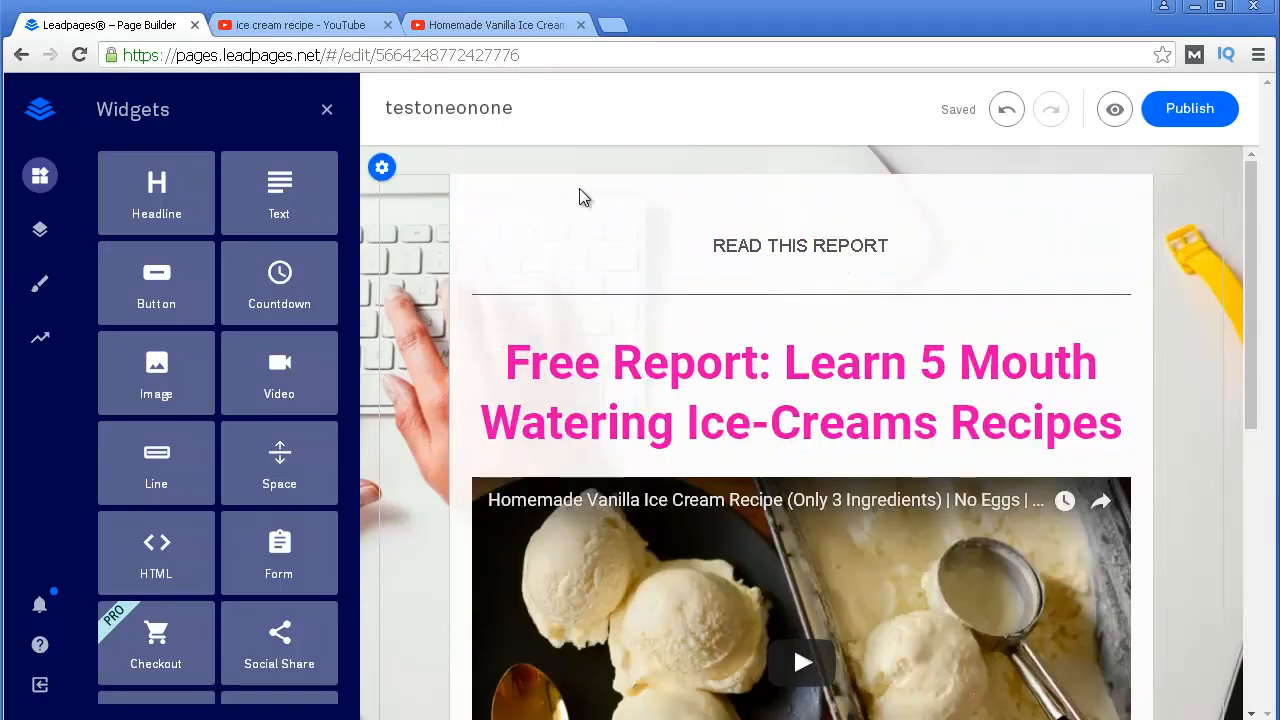
scroll(646, 603, "down", 4)
scroll(810, 355, "up", 4)
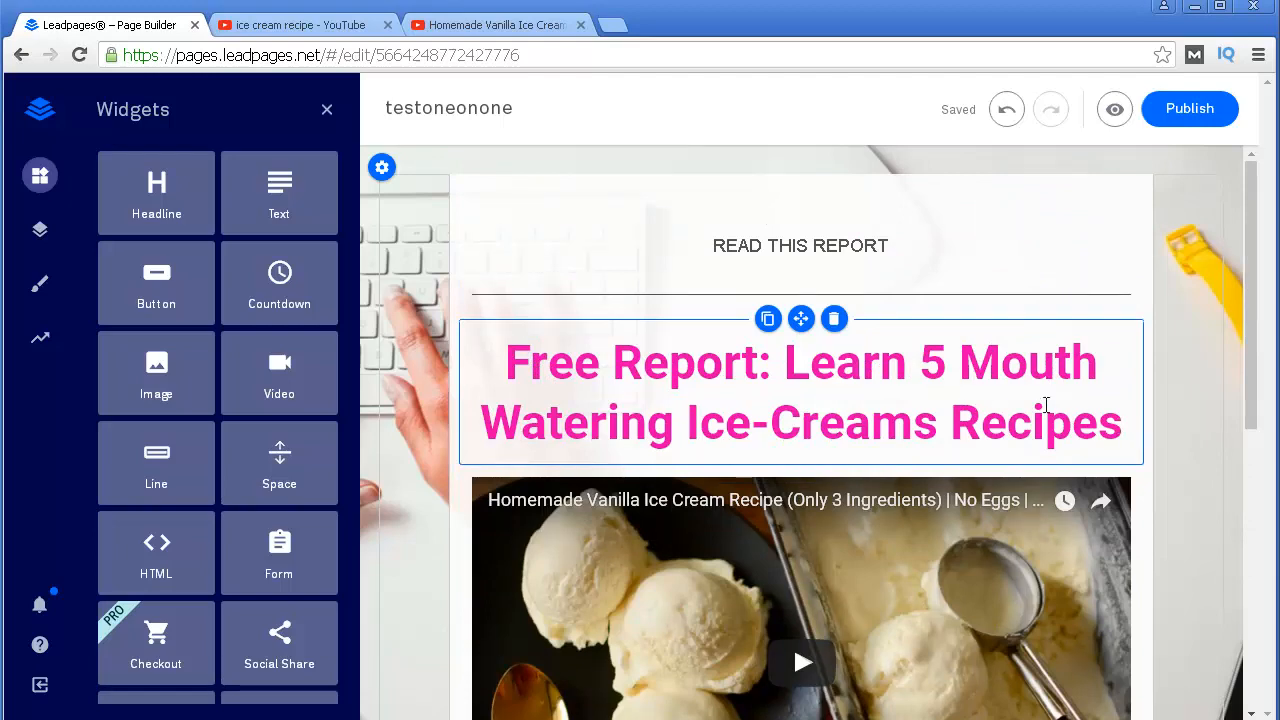
scroll(1046, 405, "down", 3)
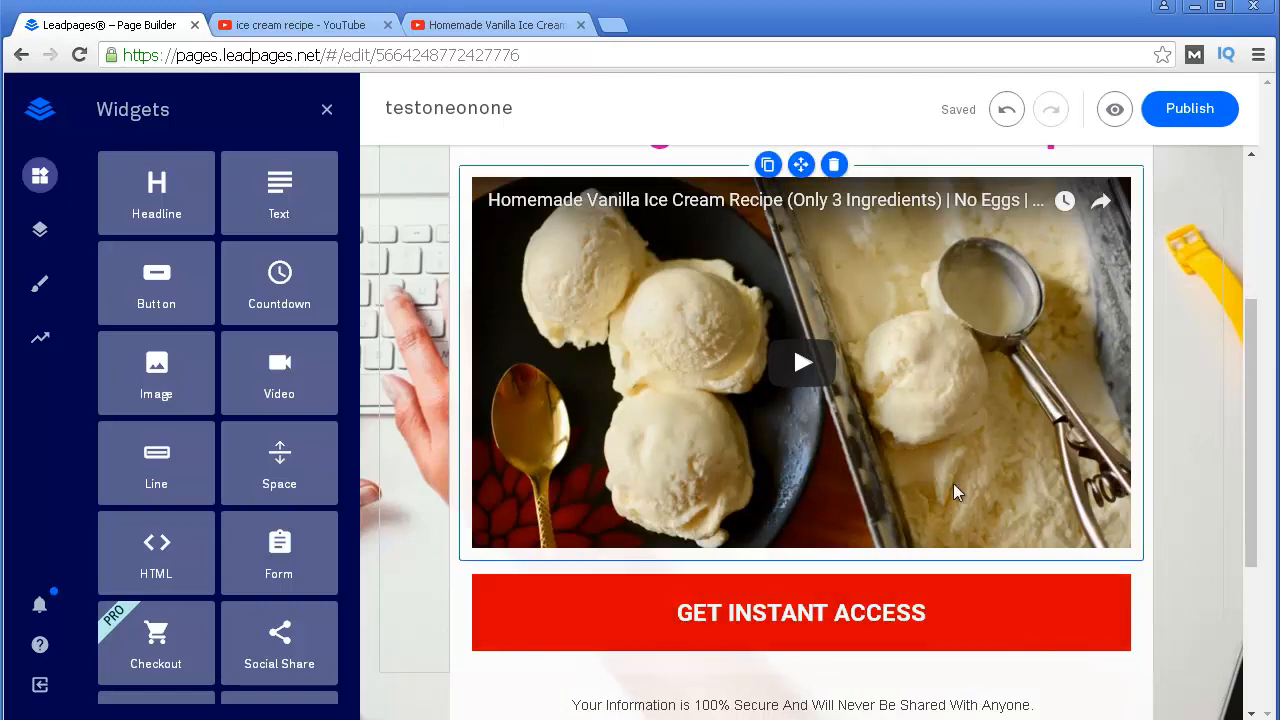
scroll(950, 490, "down", 1)
scroll(838, 622, "up", 5)
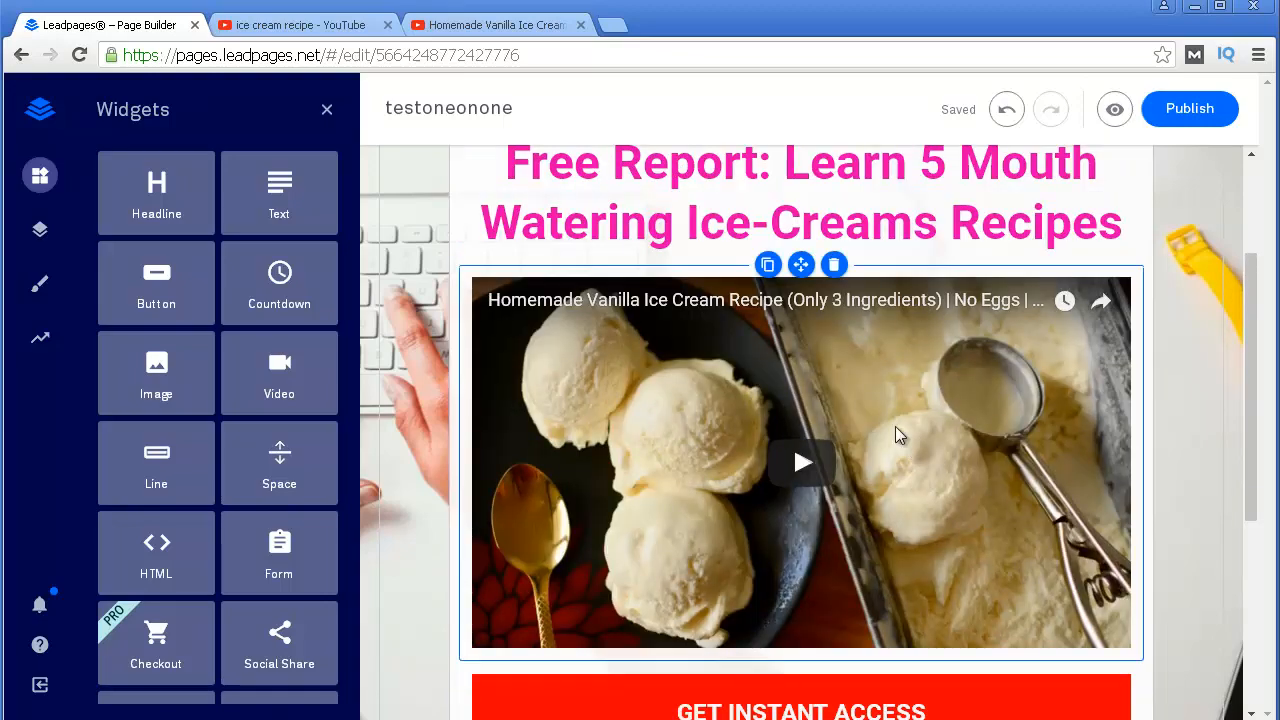
scroll(945, 510, "down", 4)
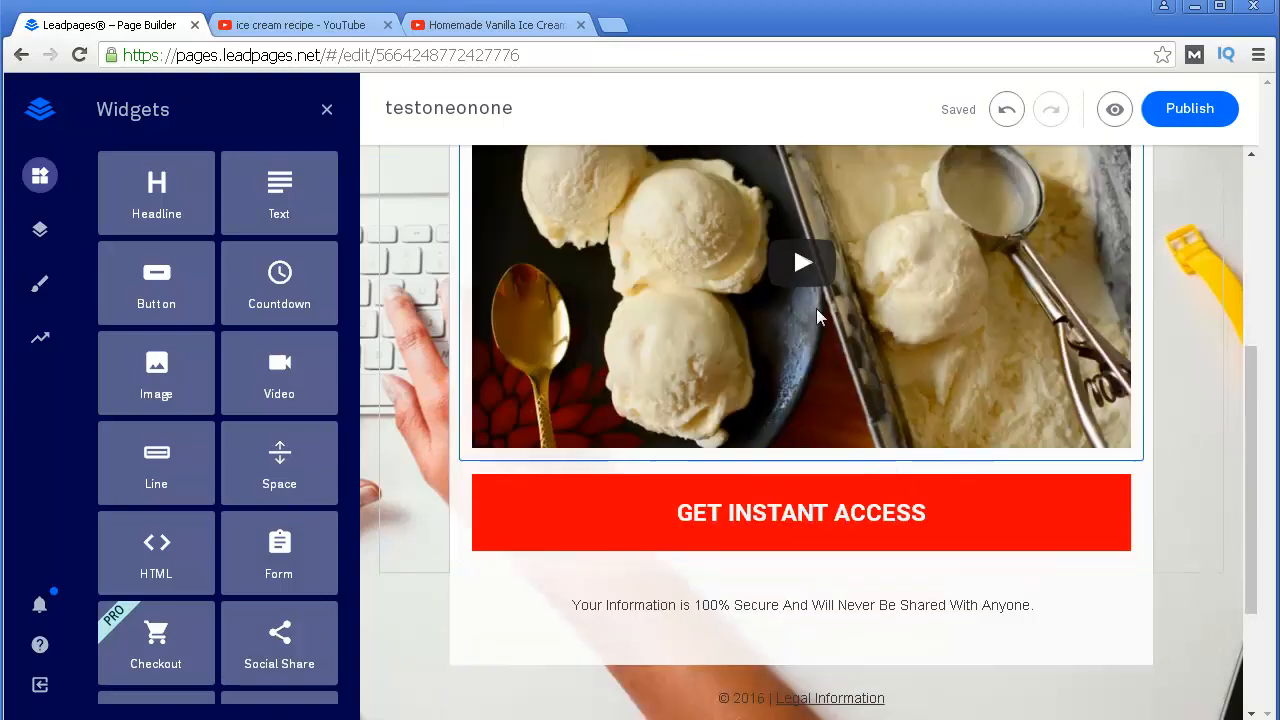
scroll(817, 314, "up", 1)
scroll(1111, 631, "down", 1)
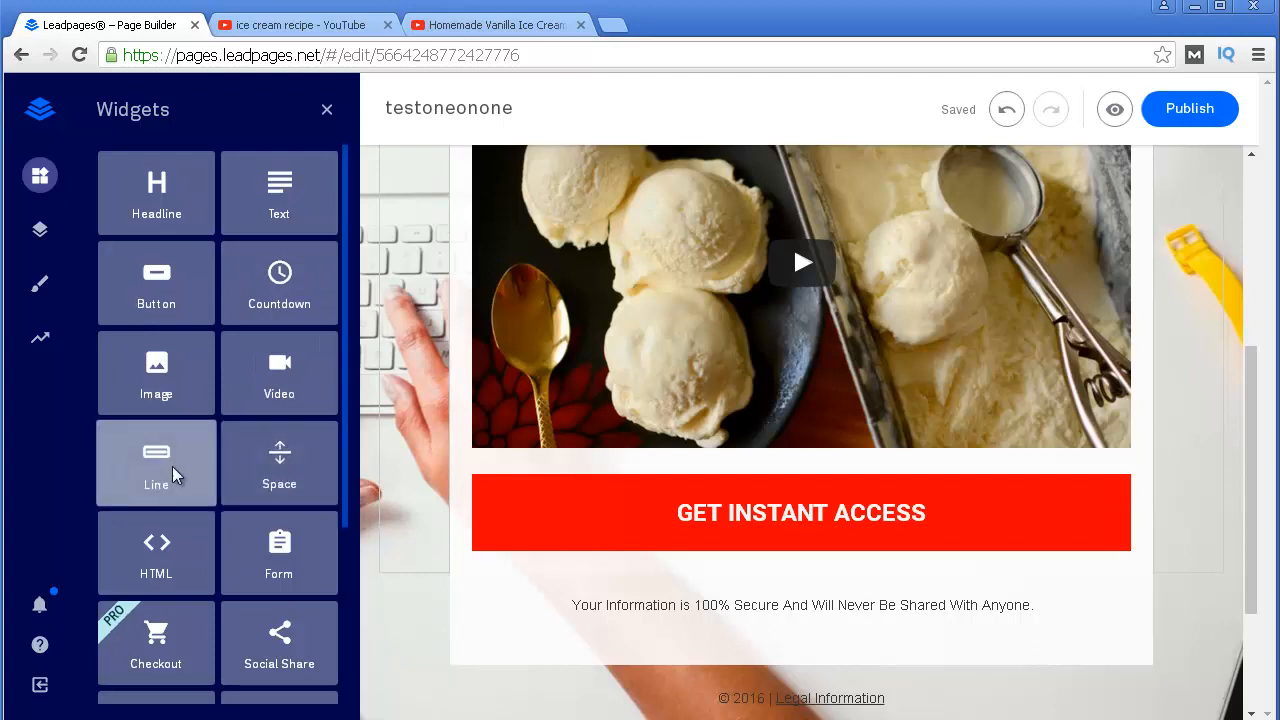
- Add a Line widget between the video and the GET INSTANT ACCESS button, and delete it
left_click_drag(172, 474, 852, 478)
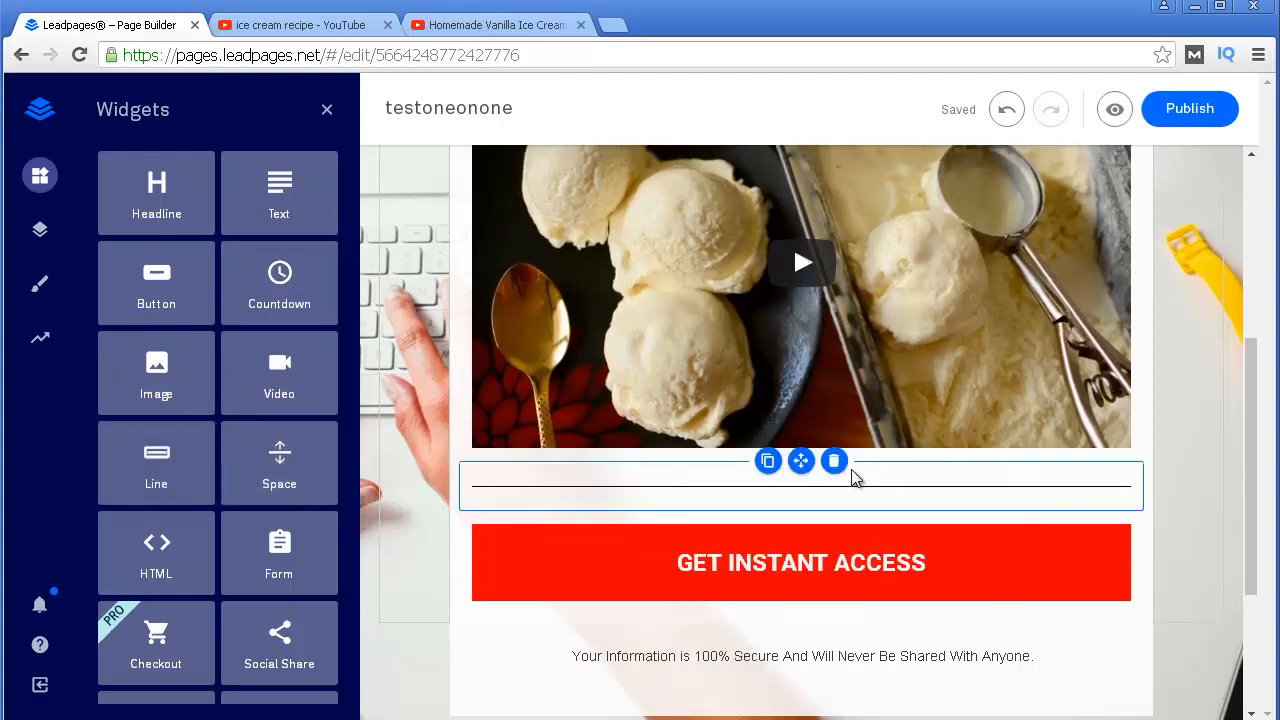
key("Delete")
- Add a Space widget between the video and the GET INSTANT ACCESS button, and check the spacing on the page
left_click_drag(279, 468, 735, 470)
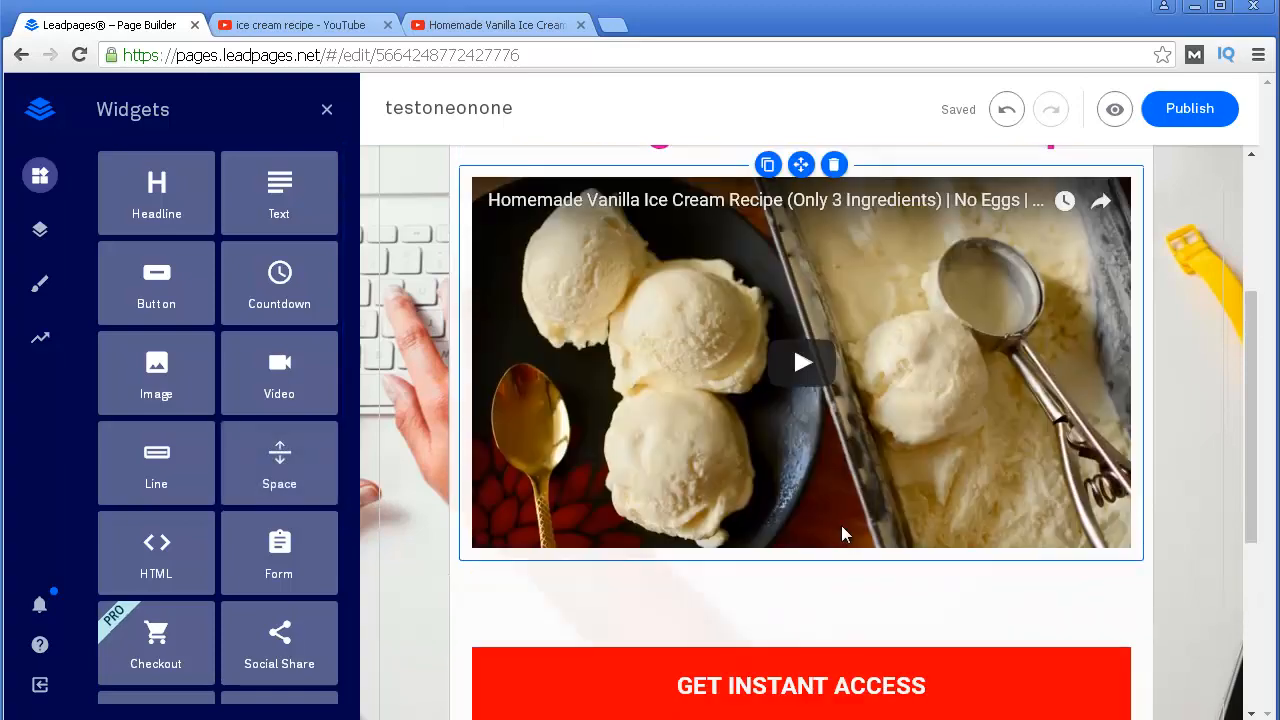
scroll(841, 525, "up", 3)
scroll(841, 525, "down", 6)
scroll(839, 524, "up", 3)
scroll(800, 450, "up", 3)
scroll(700, 430, "down", 6)
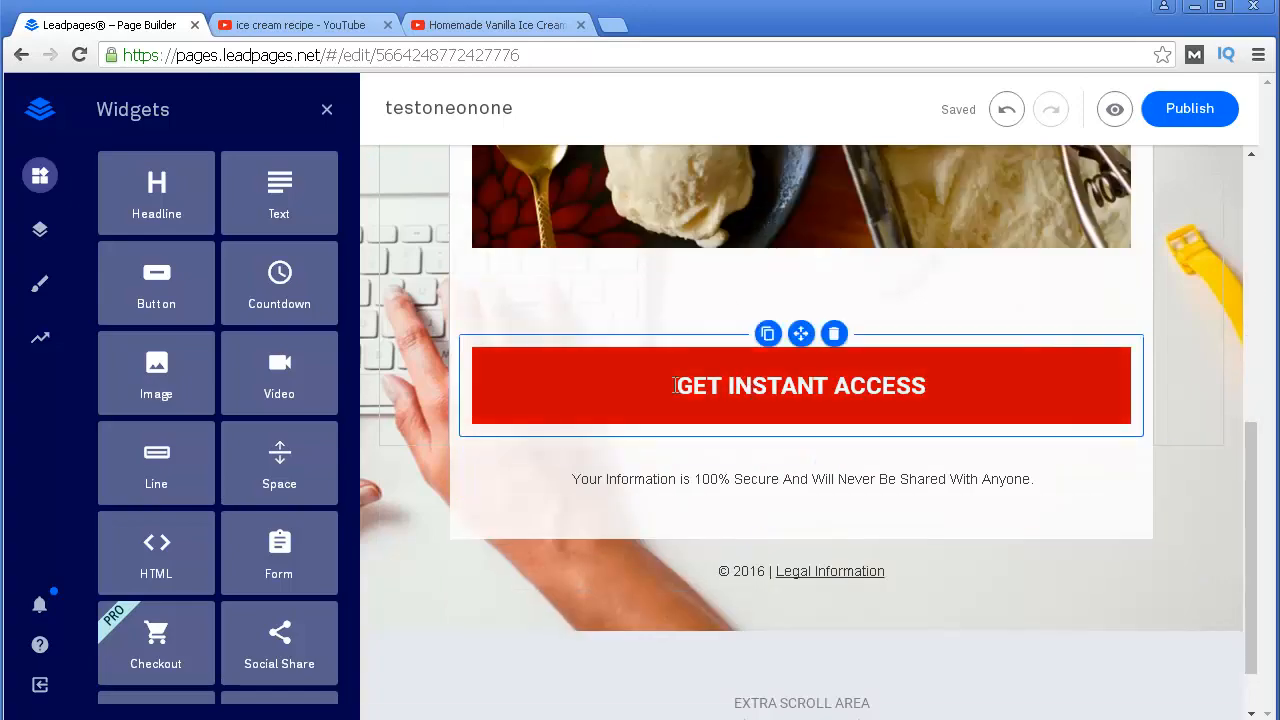
- Set the GET INSTANT ACCESS button's background to yellow #ffd000 and its text to a dark colour
left_click(655, 367)
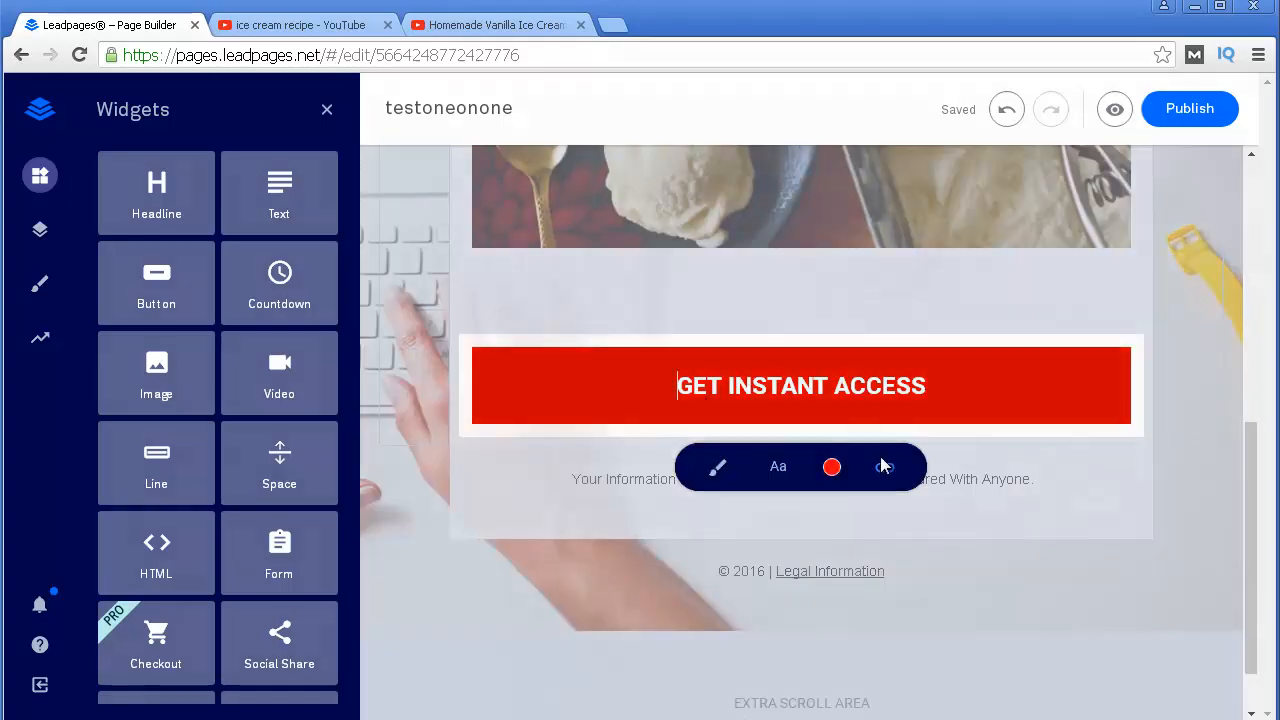
left_click(831, 468)
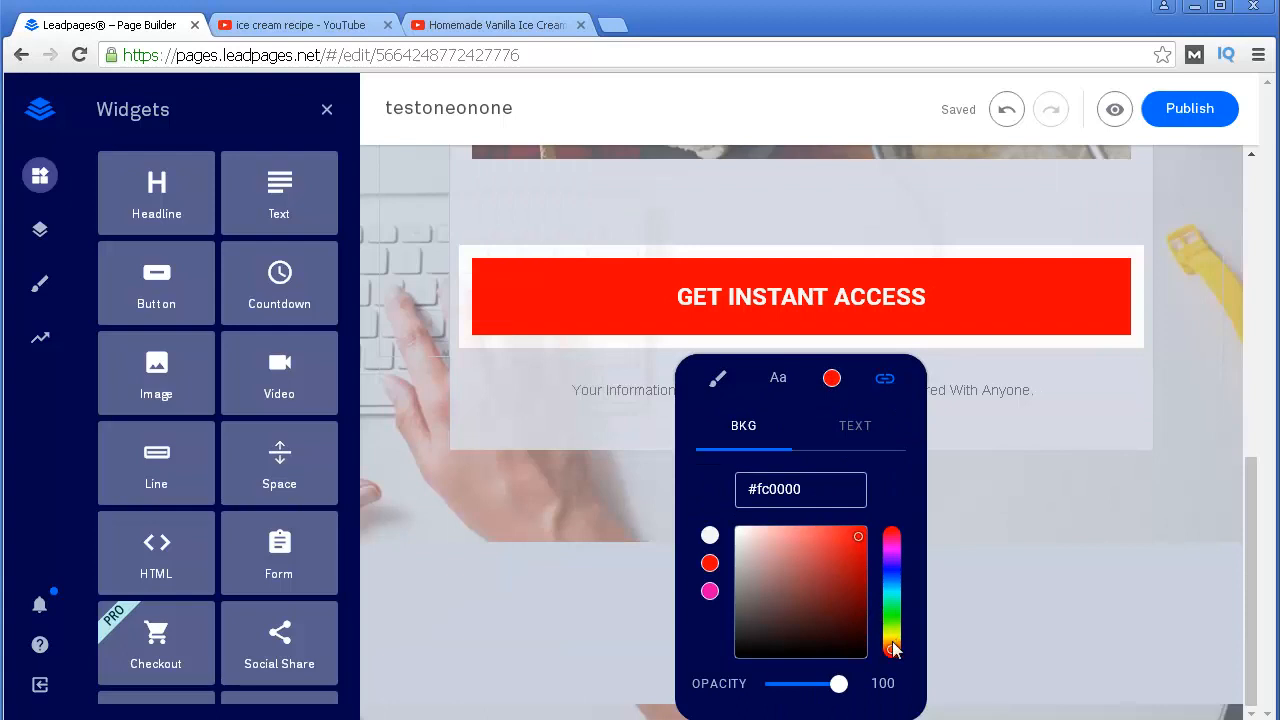
left_click_drag(895, 650, 892, 634)
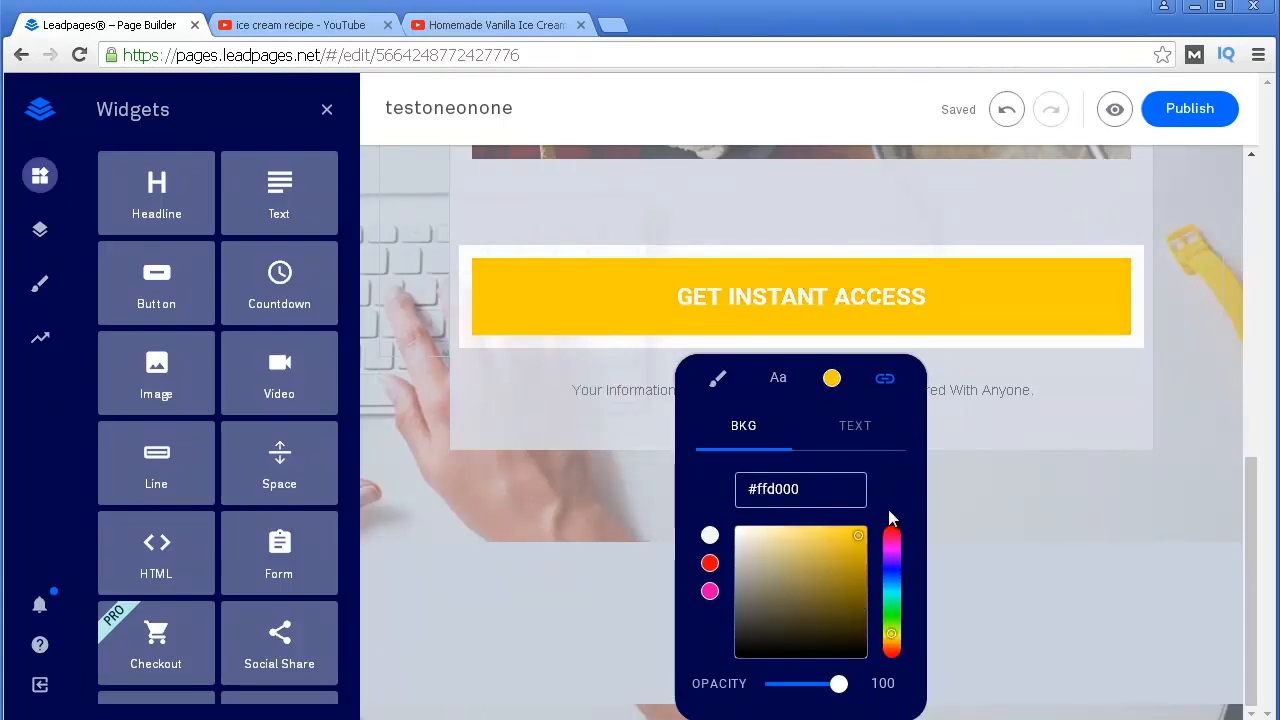
left_click(848, 432)
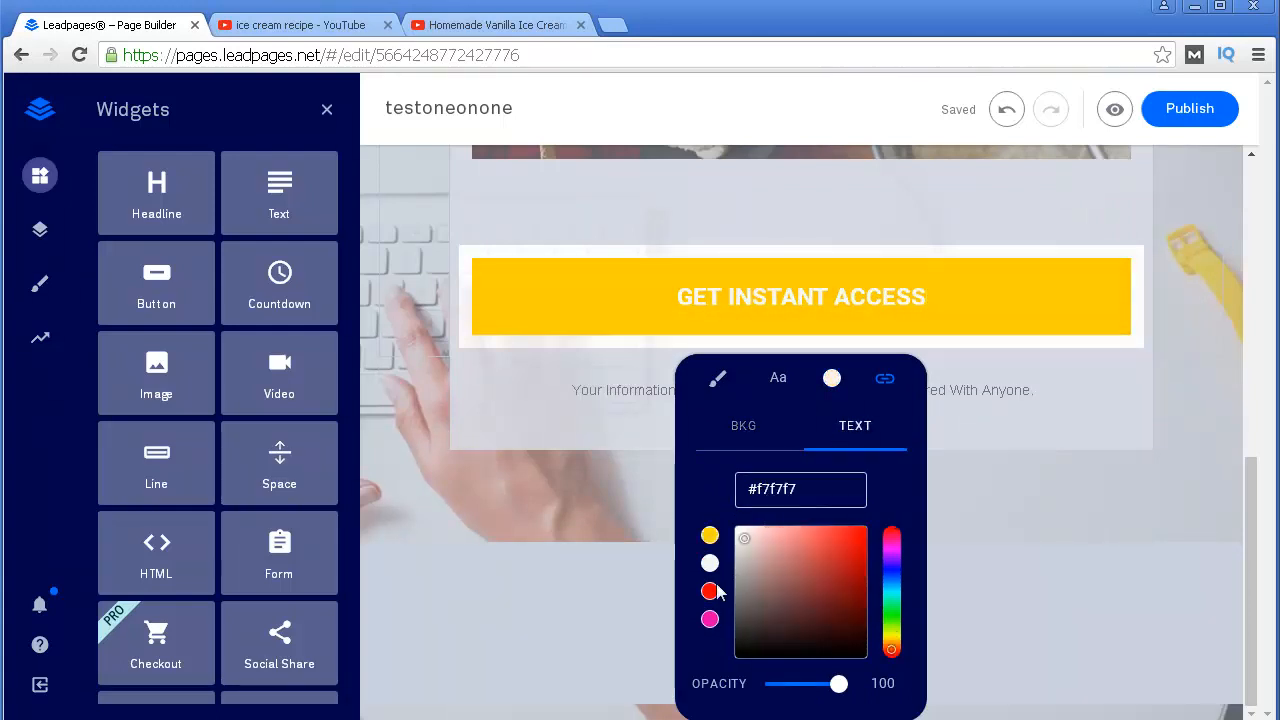
left_click(803, 628)
left_click(1141, 568)
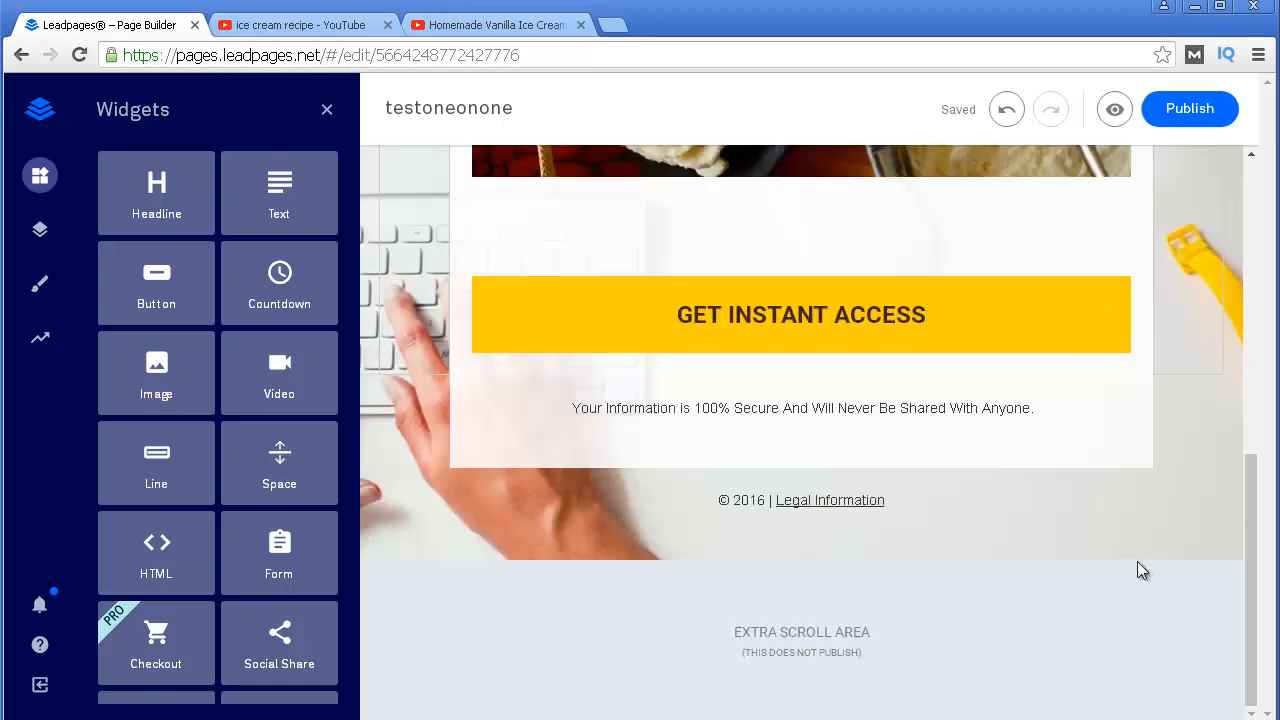
- Delete the GET INSTANT ACCESS button and add a Form widget in its place below the video
scroll(1127, 560, "up", 5)
scroll(777, 420, "down", 4)
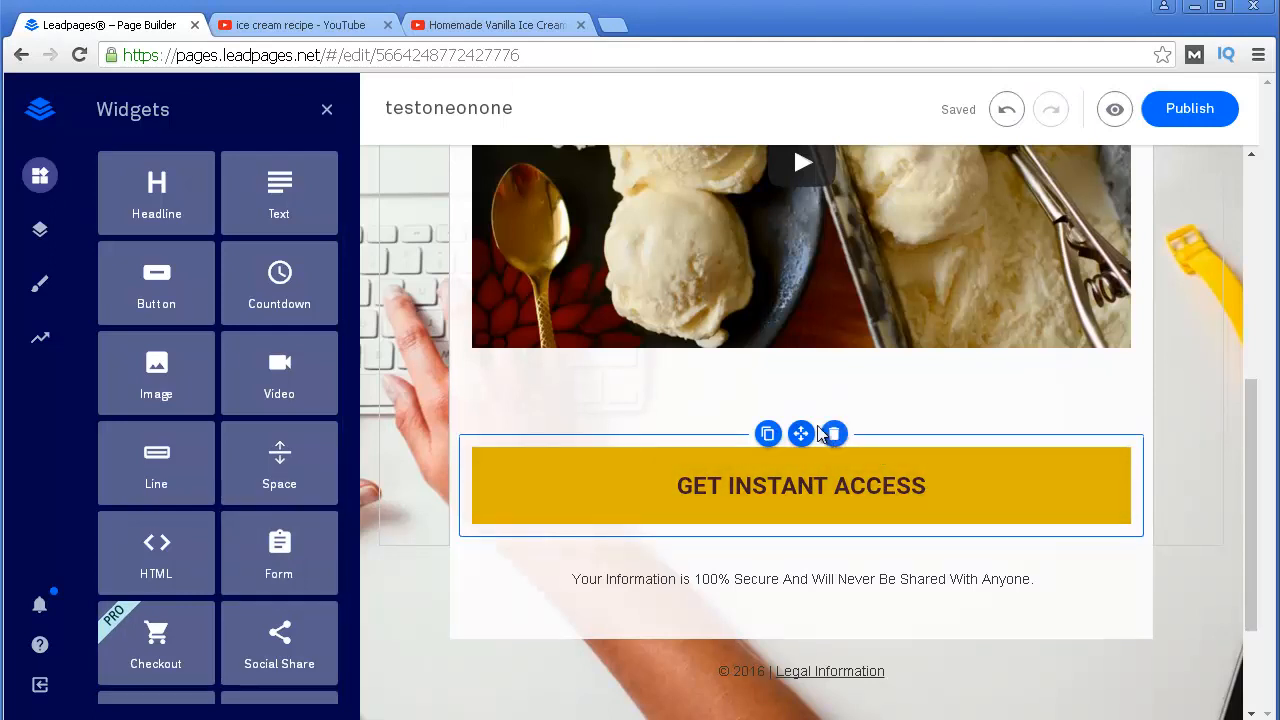
left_click(835, 436)
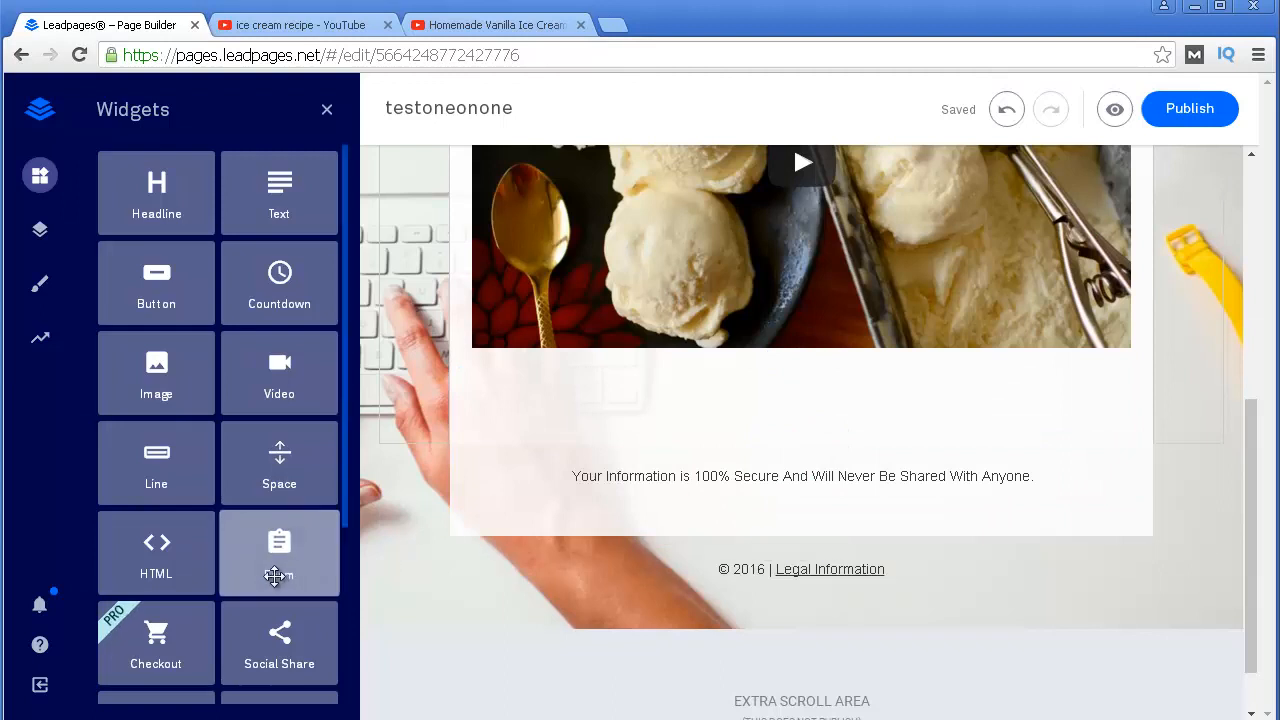
left_click_drag(268, 567, 700, 430)
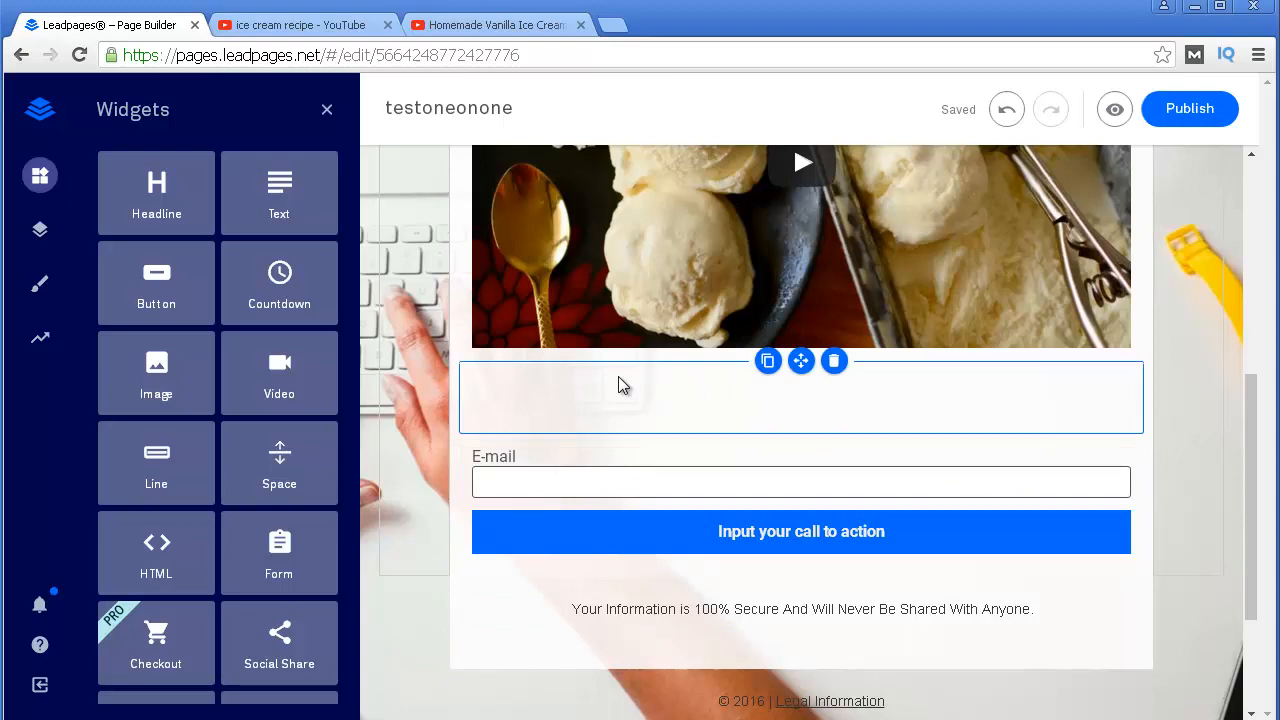
- Set the form's call-to-action button background to amber #ffc300 and its text colour to black #000000
left_click(621, 536)
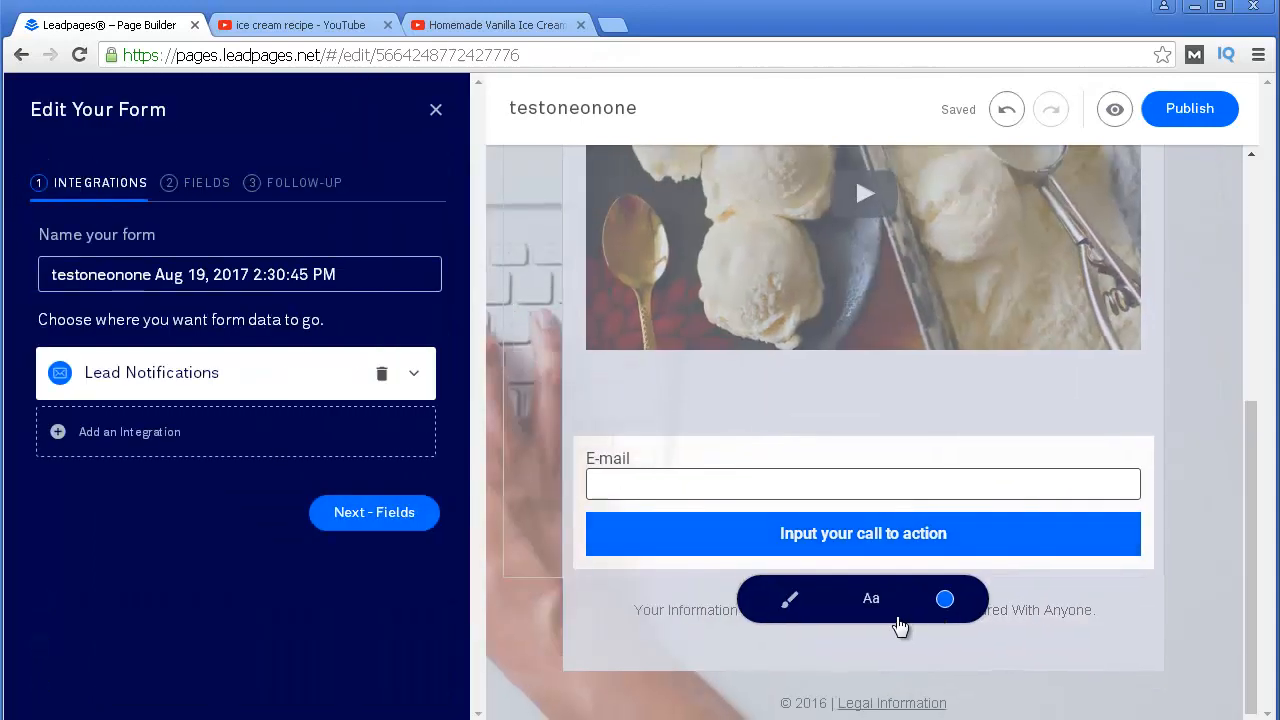
left_click(945, 600)
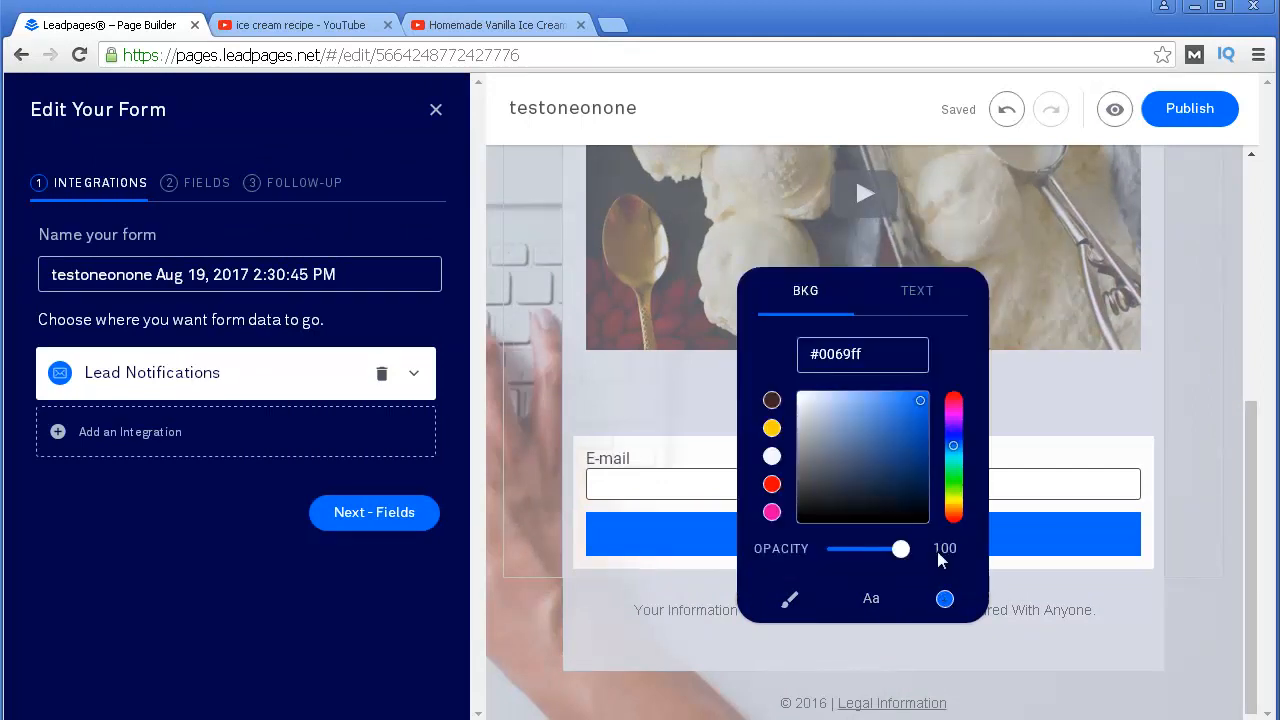
left_click(953, 500)
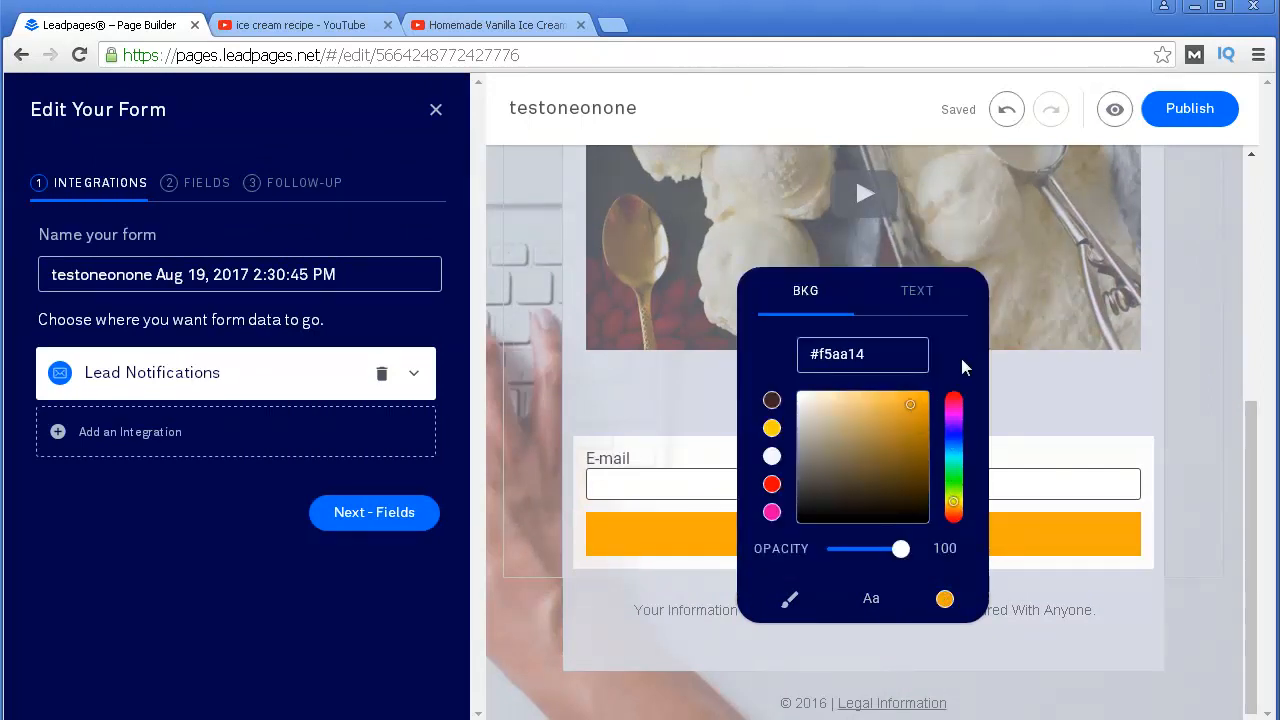
left_click_drag(921, 408, 938, 398)
left_click_drag(952, 508, 953, 495)
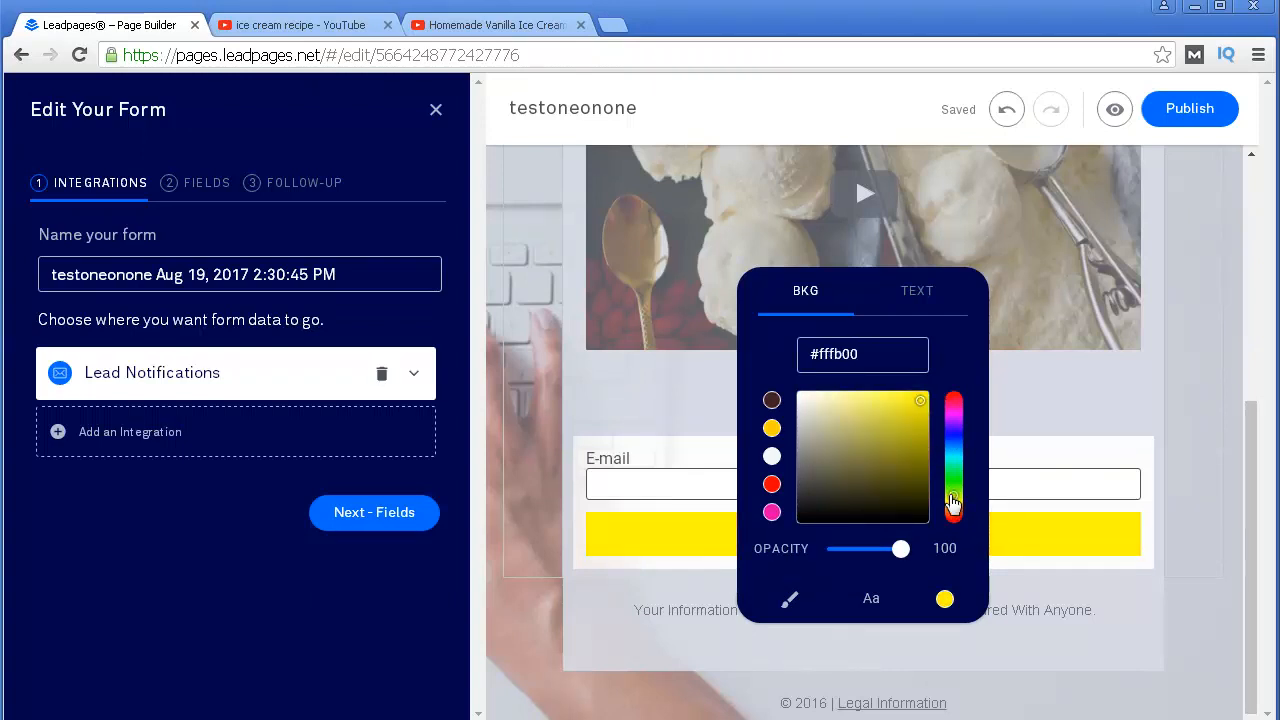
left_click_drag(951, 500, 953, 506)
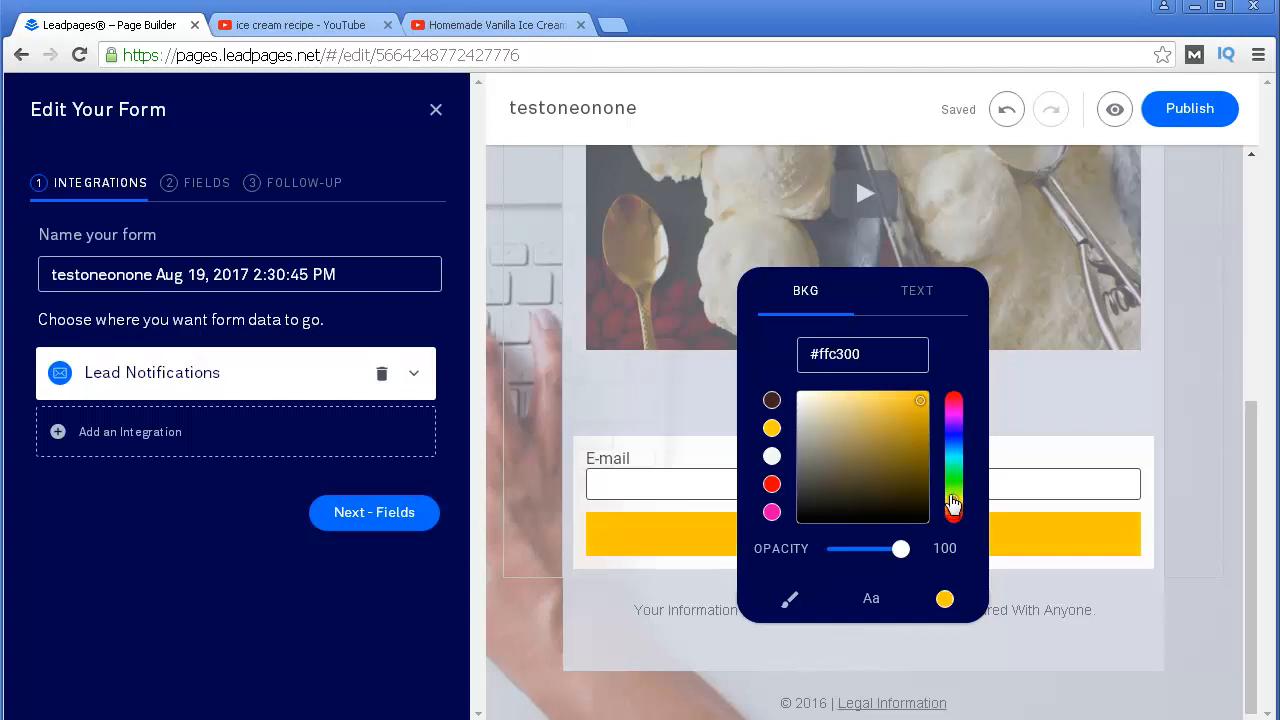
left_click(930, 313)
left_click_drag(826, 507, 791, 526)
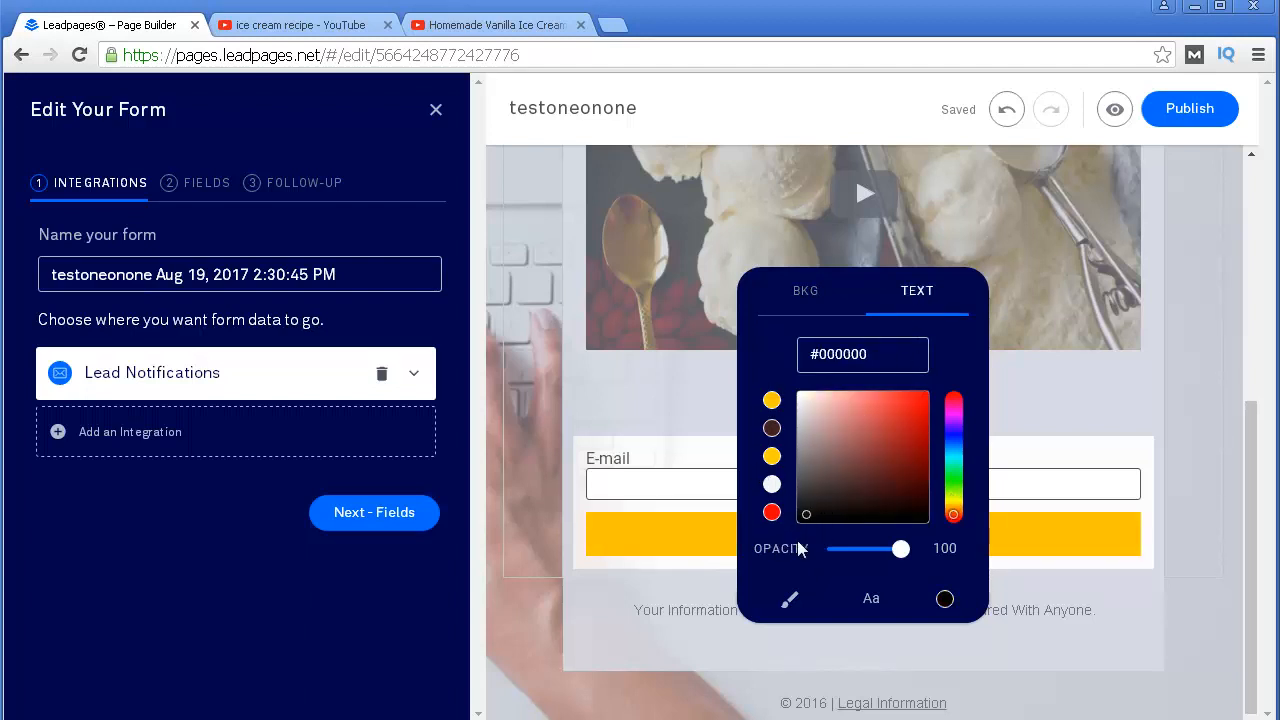
left_click(1189, 500)
- Browse the additional services that can be connected as integrations for the form, and close the form settings
left_click(880, 548)
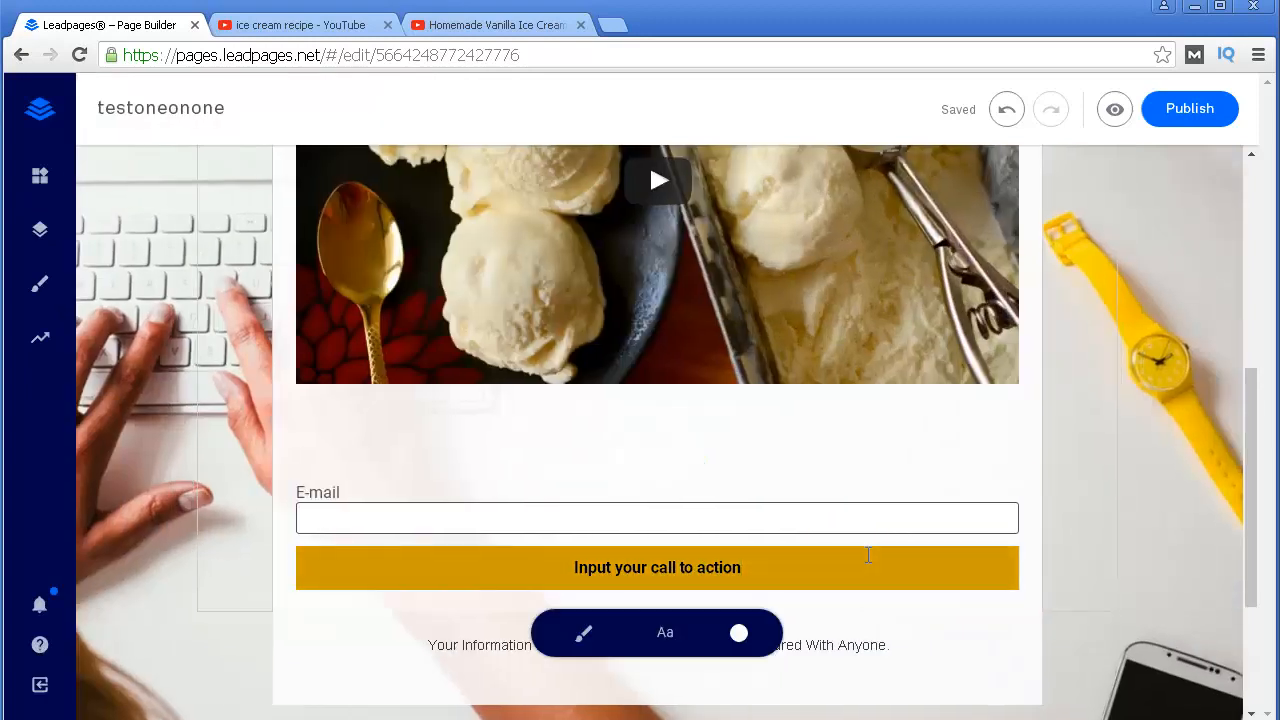
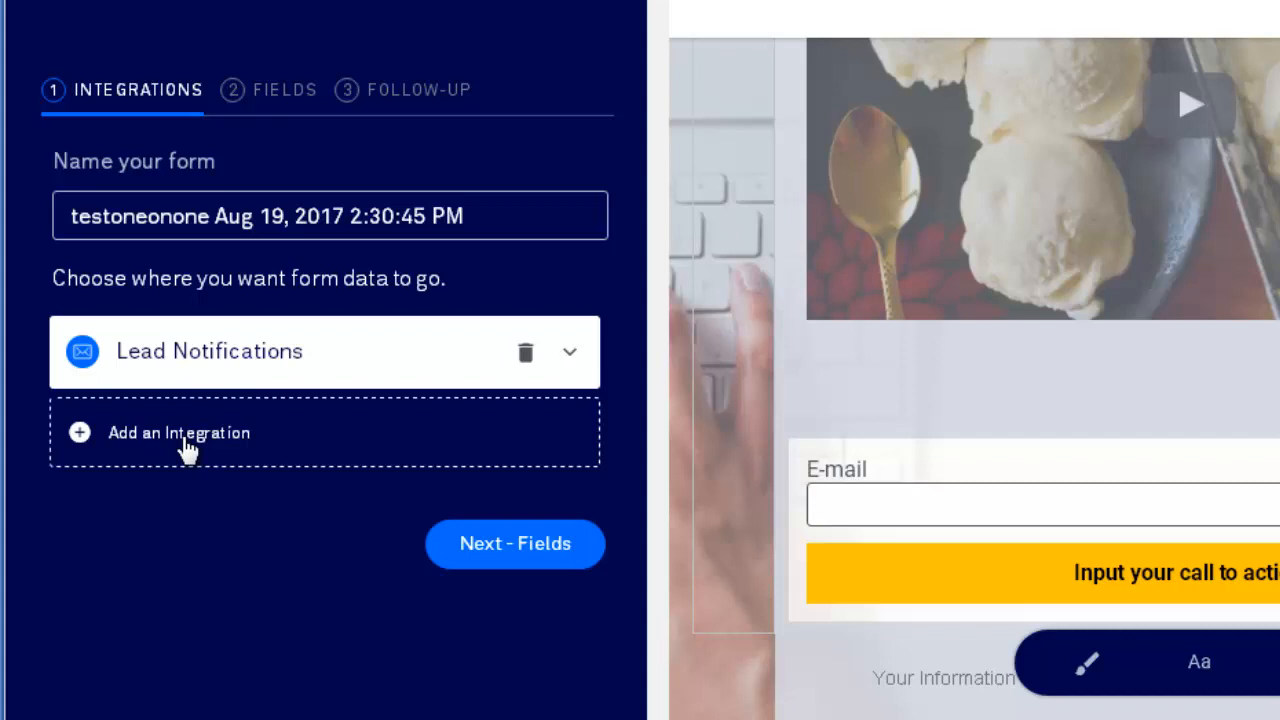
left_click(187, 450)
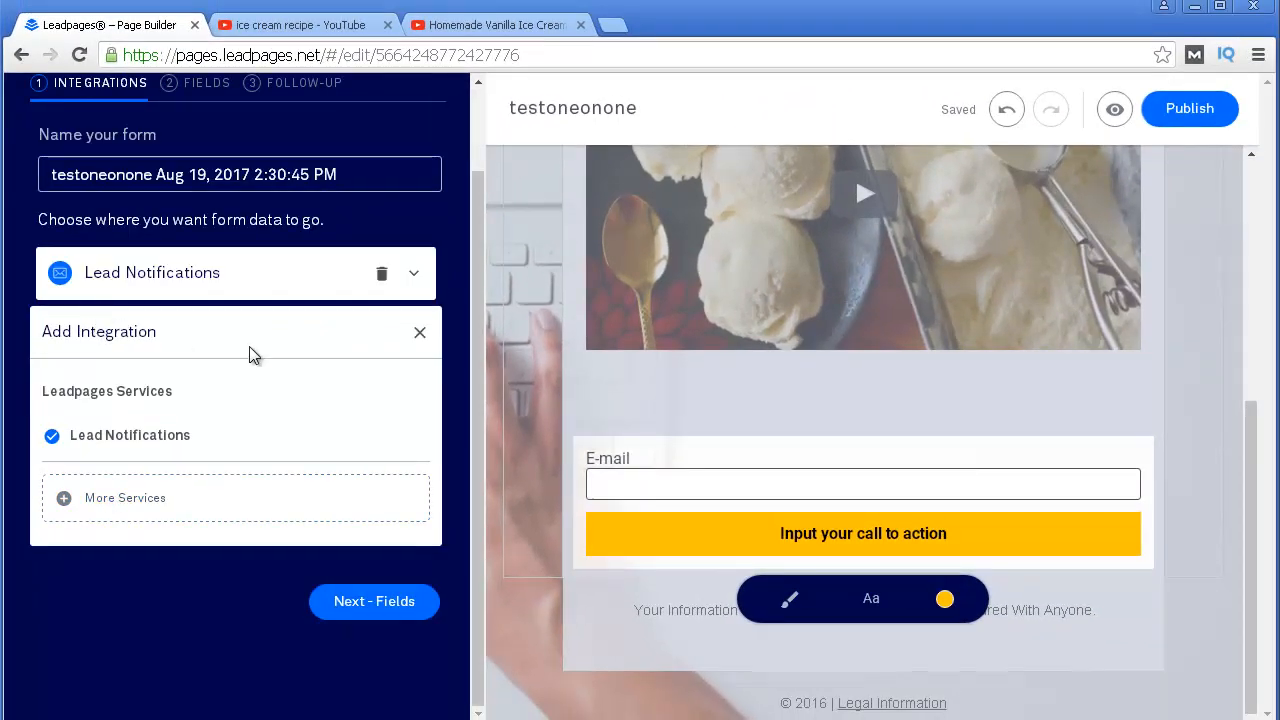
left_click(420, 332)
left_click(113, 452)
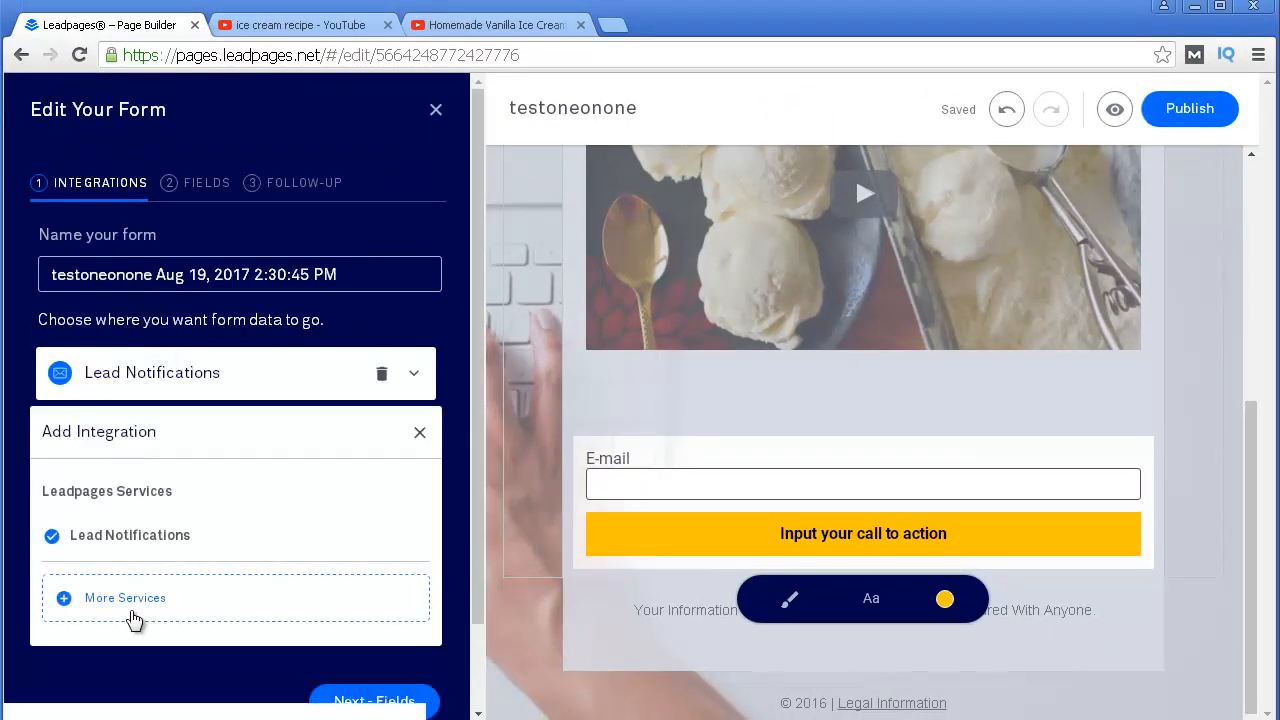
left_click(126, 598)
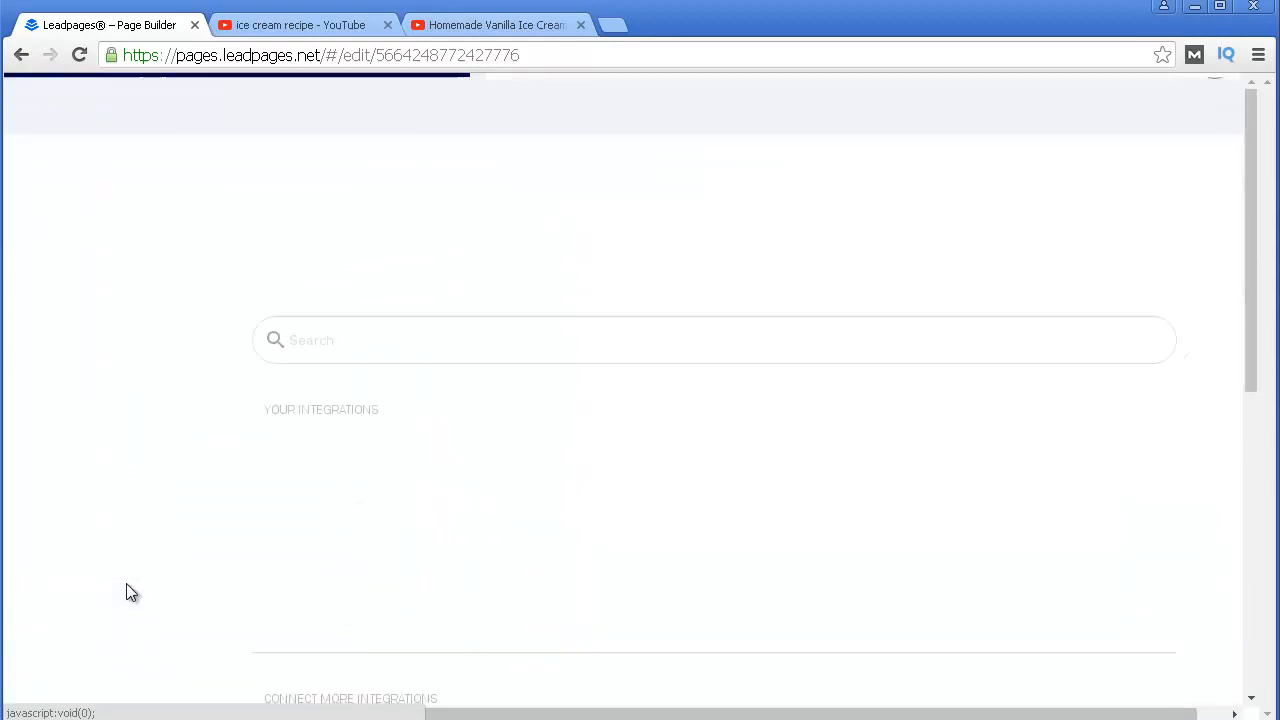
scroll(252, 443, "down", 3)
scroll(254, 440, "down", 3)
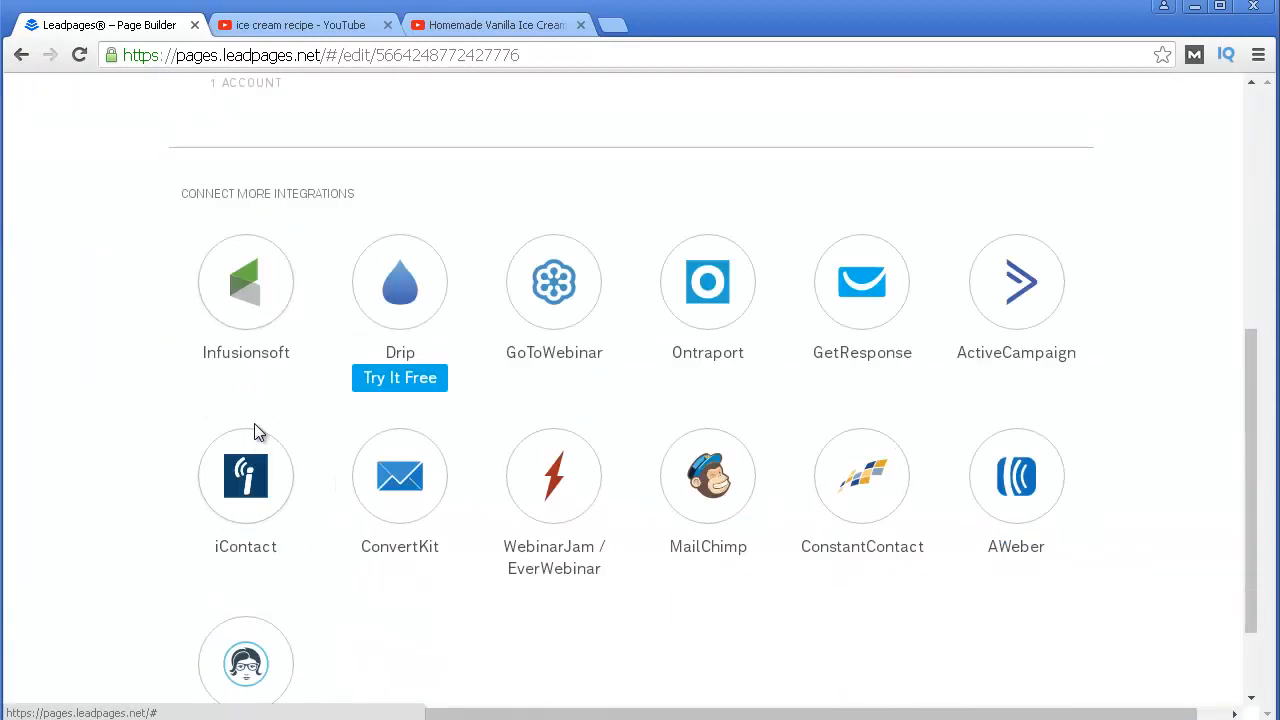
scroll(256, 432, "up", 1)
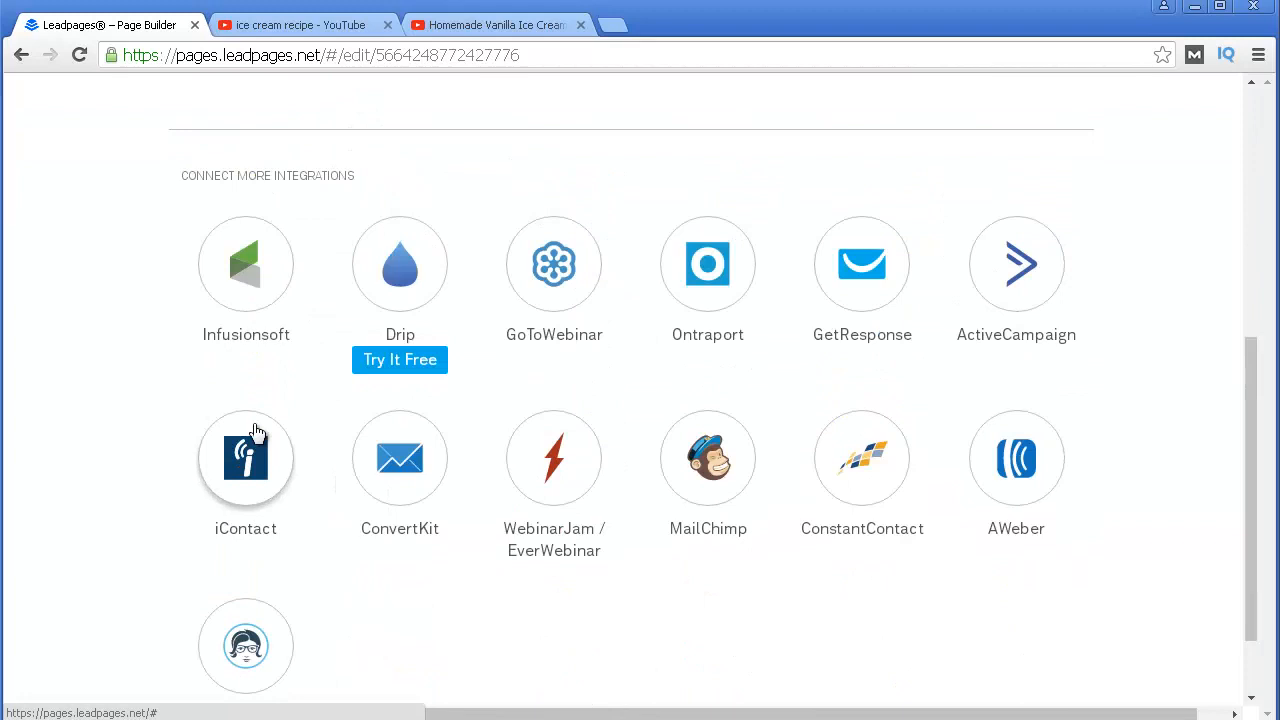
scroll(658, 457, "up", 1)
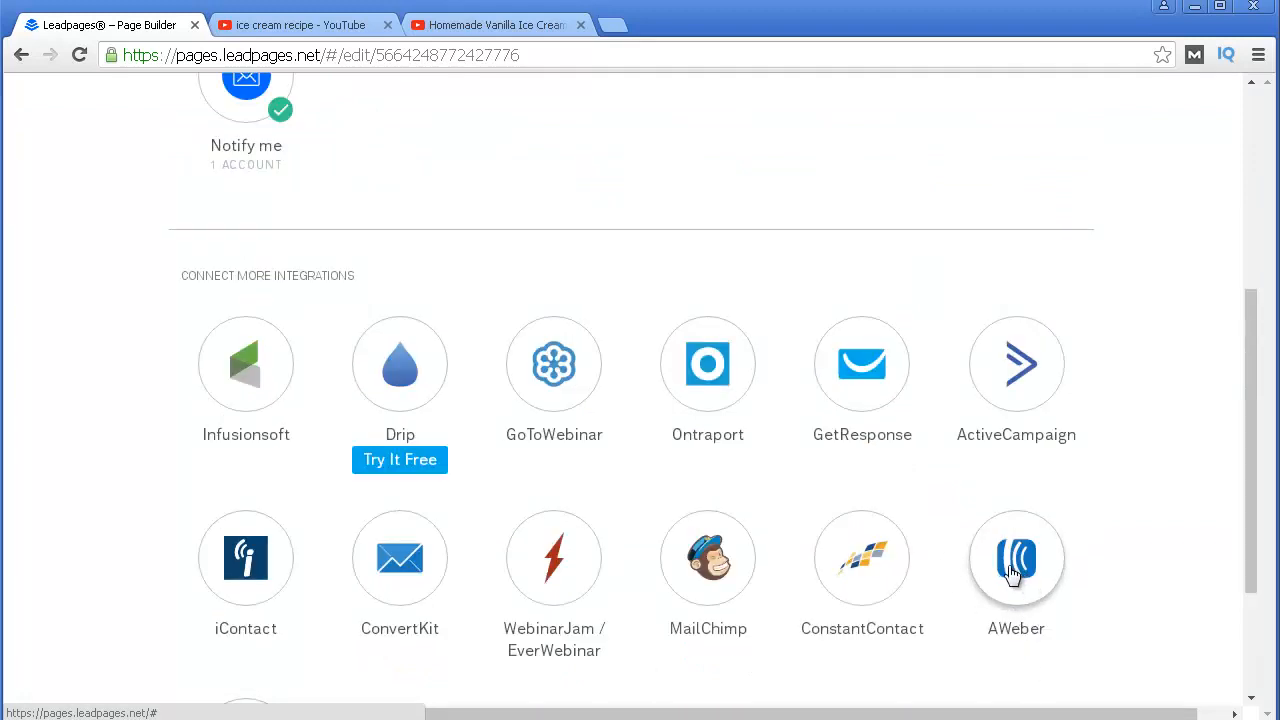
scroll(820, 463, "up", 1)
scroll(814, 451, "down", 1)
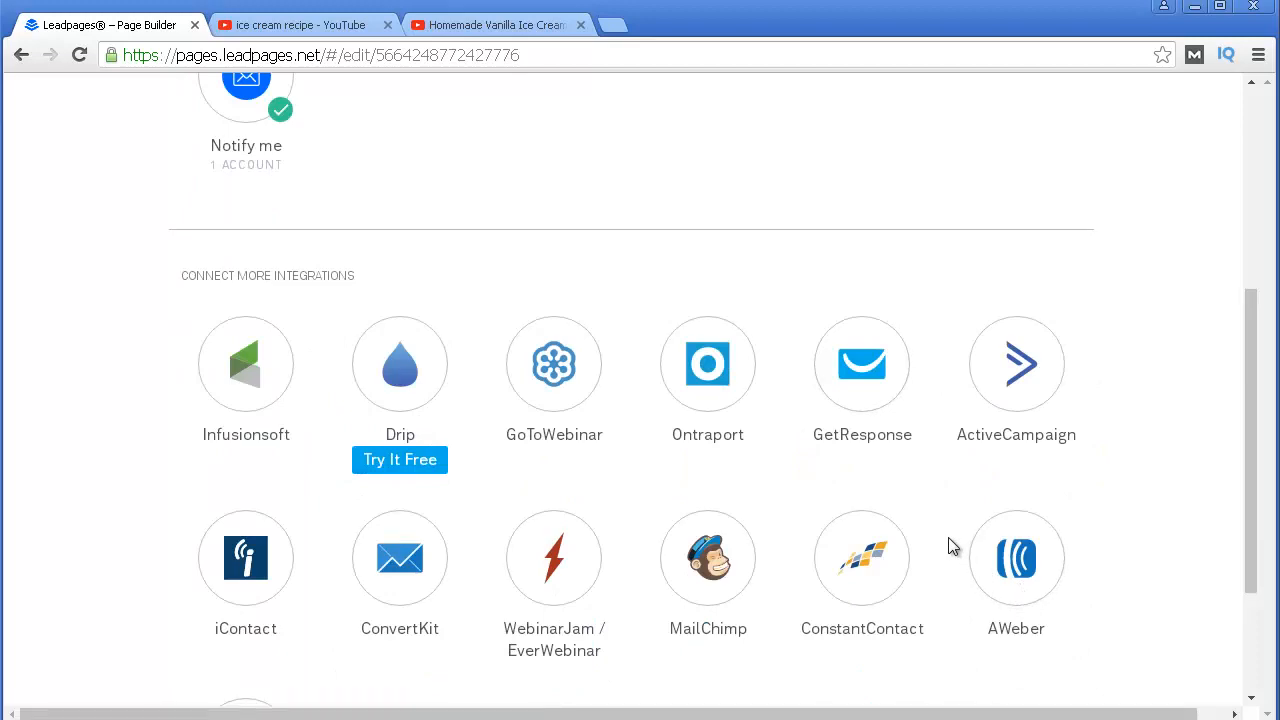
scroll(952, 546, "up", 4)
left_click(1212, 141)
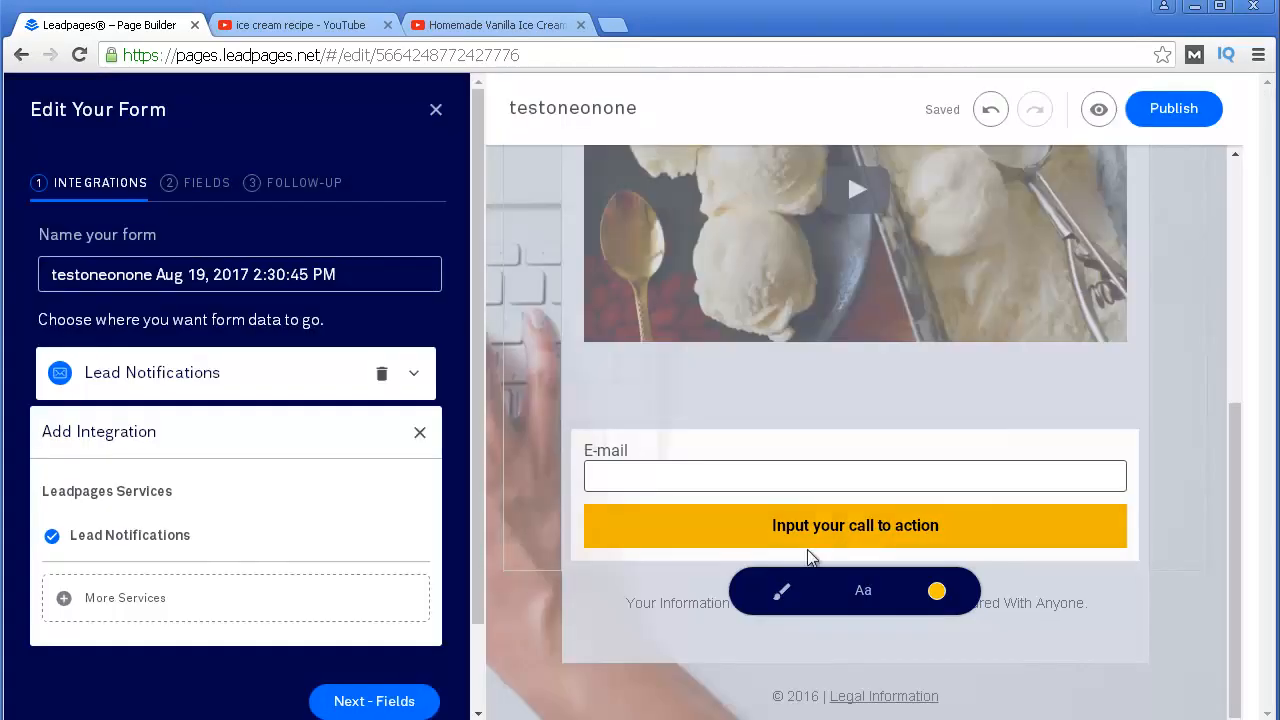
left_click(612, 465)
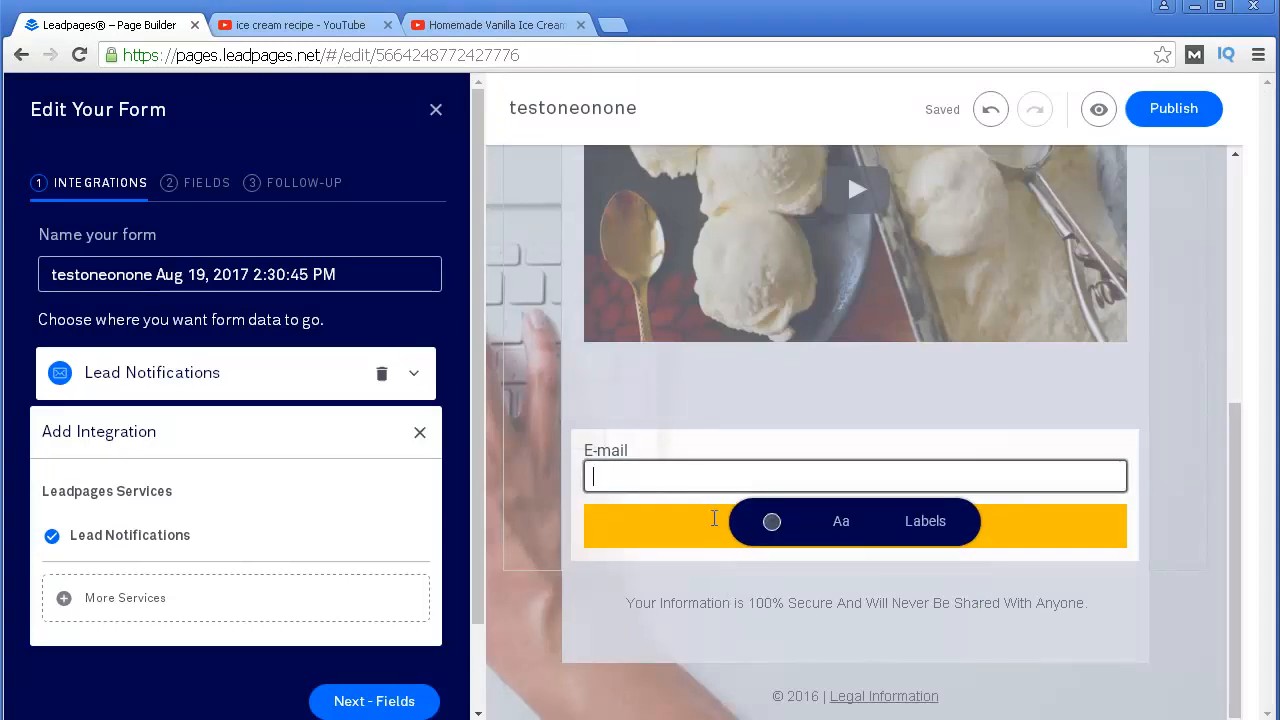
scroll(800, 480, "down", 2)
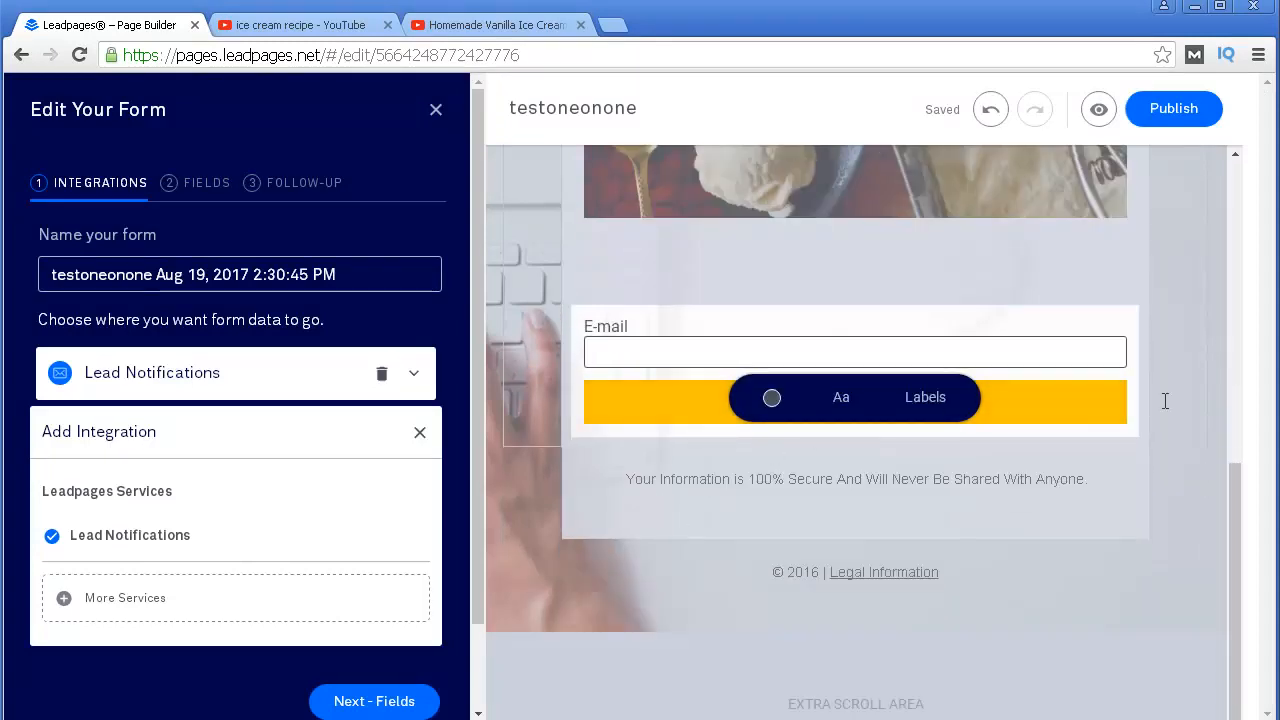
left_click(1165, 401)
left_click(1098, 401)
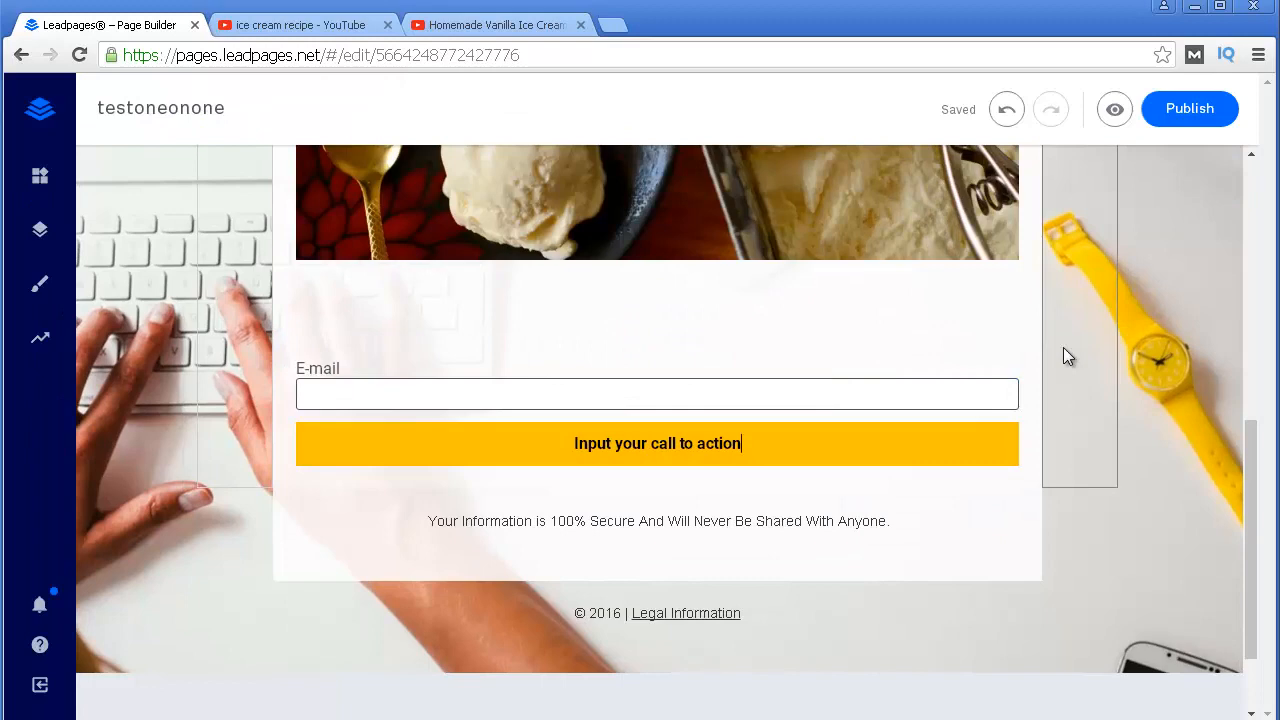
- Change the form button's text to "GET FREE REPORT NOW"
left_click(978, 383)
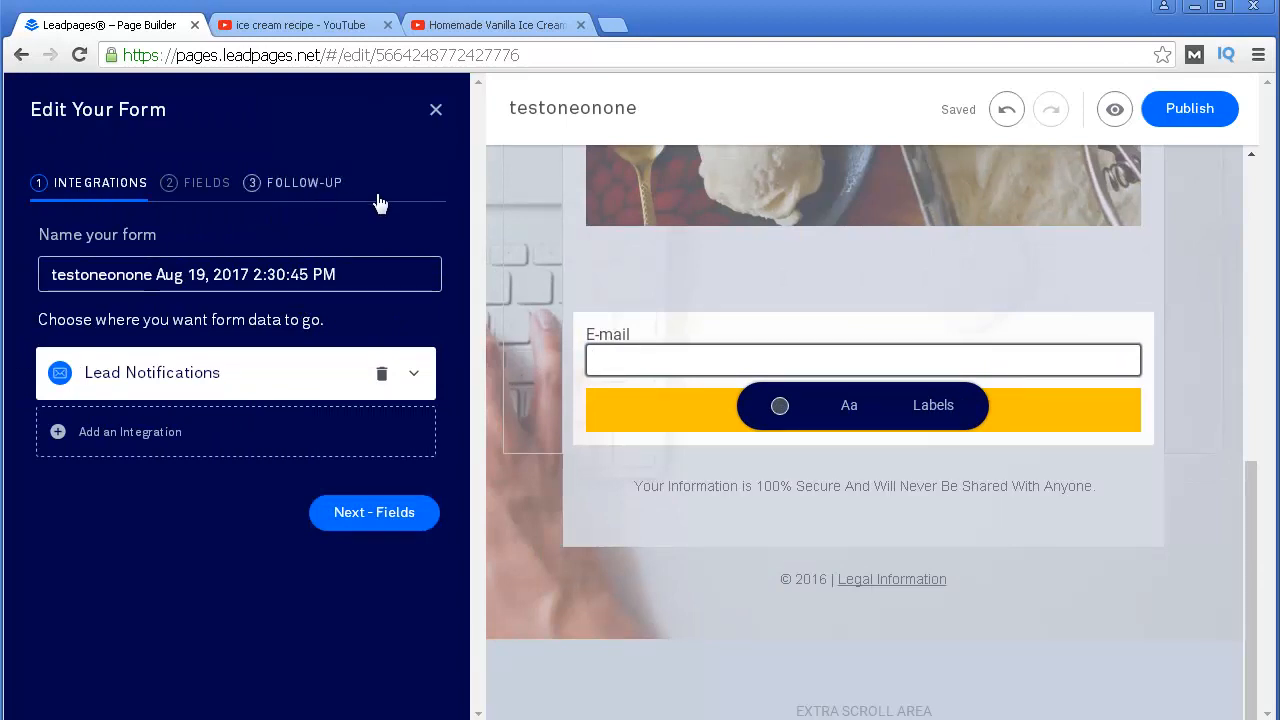
left_click(1012, 410)
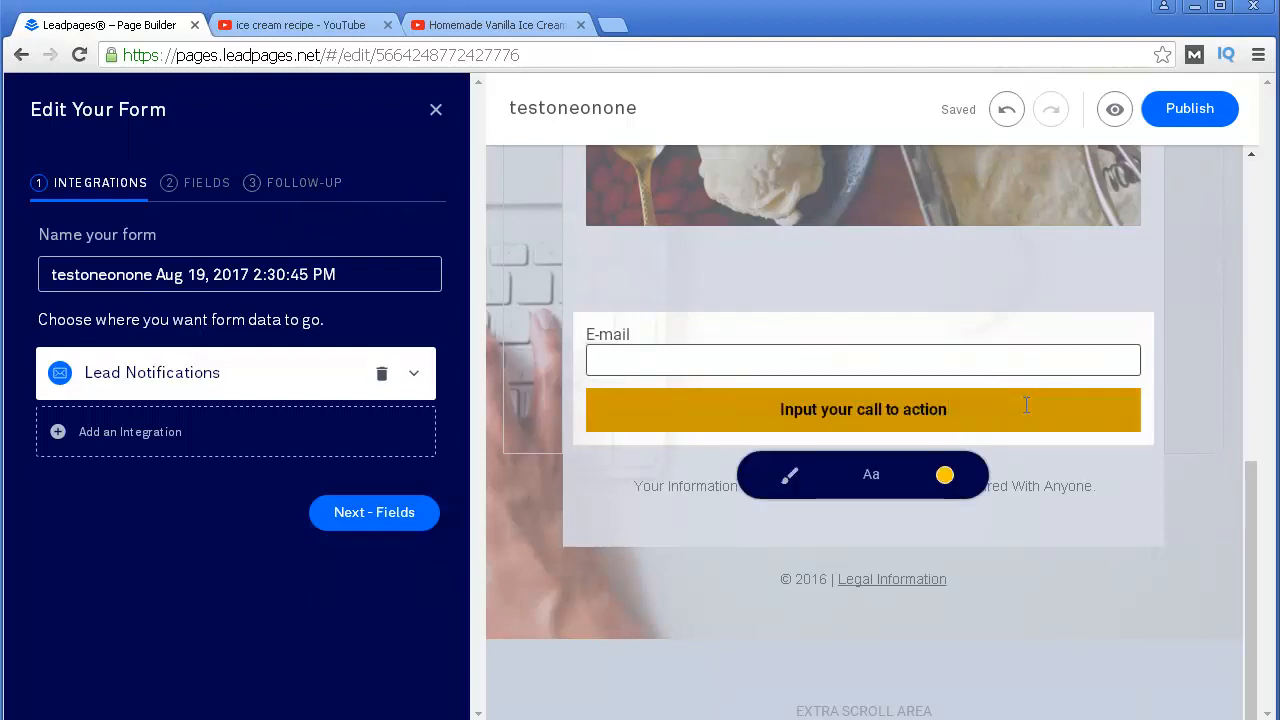
left_click_drag(987, 402, 772, 410)
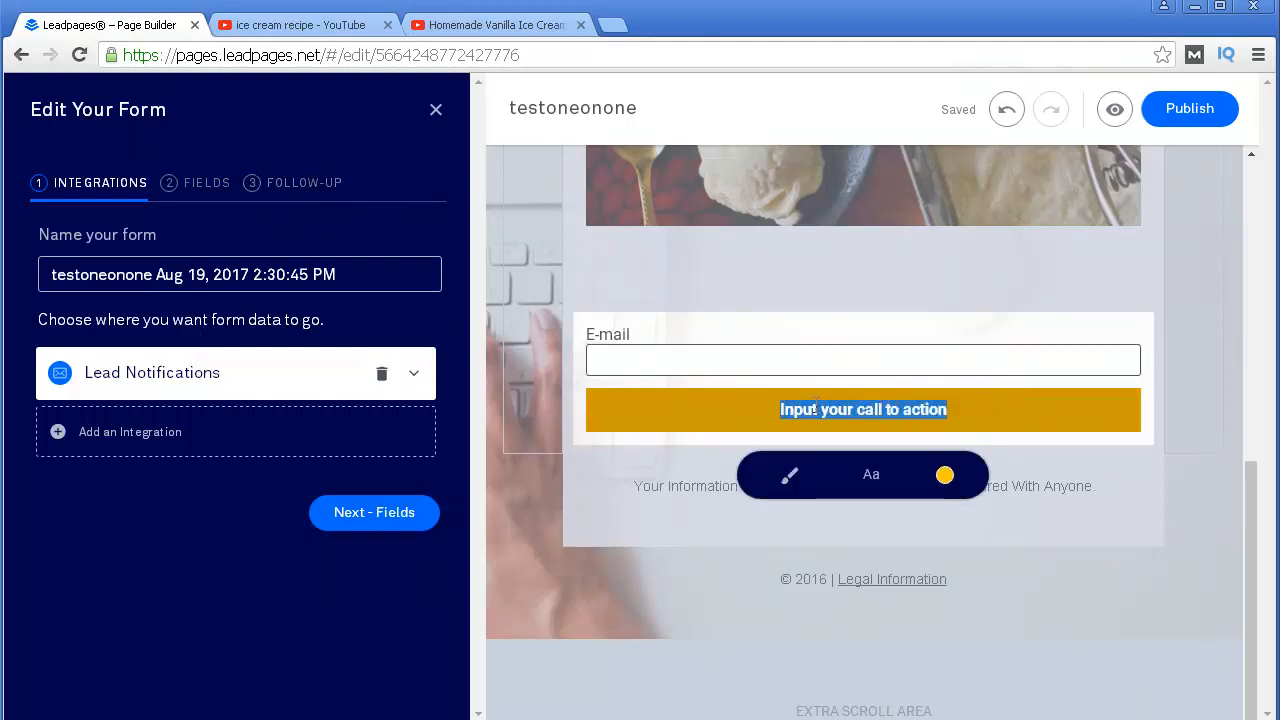
type("G")
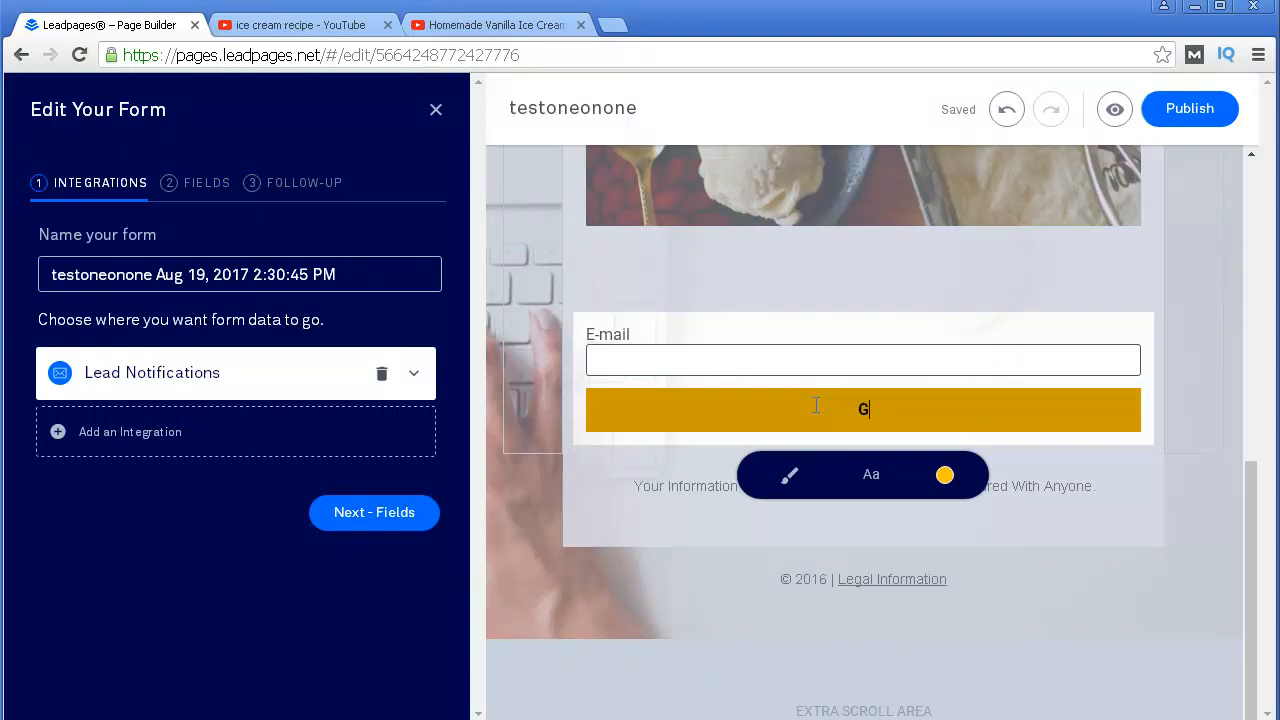
type("ET FREE REPORT NO2")
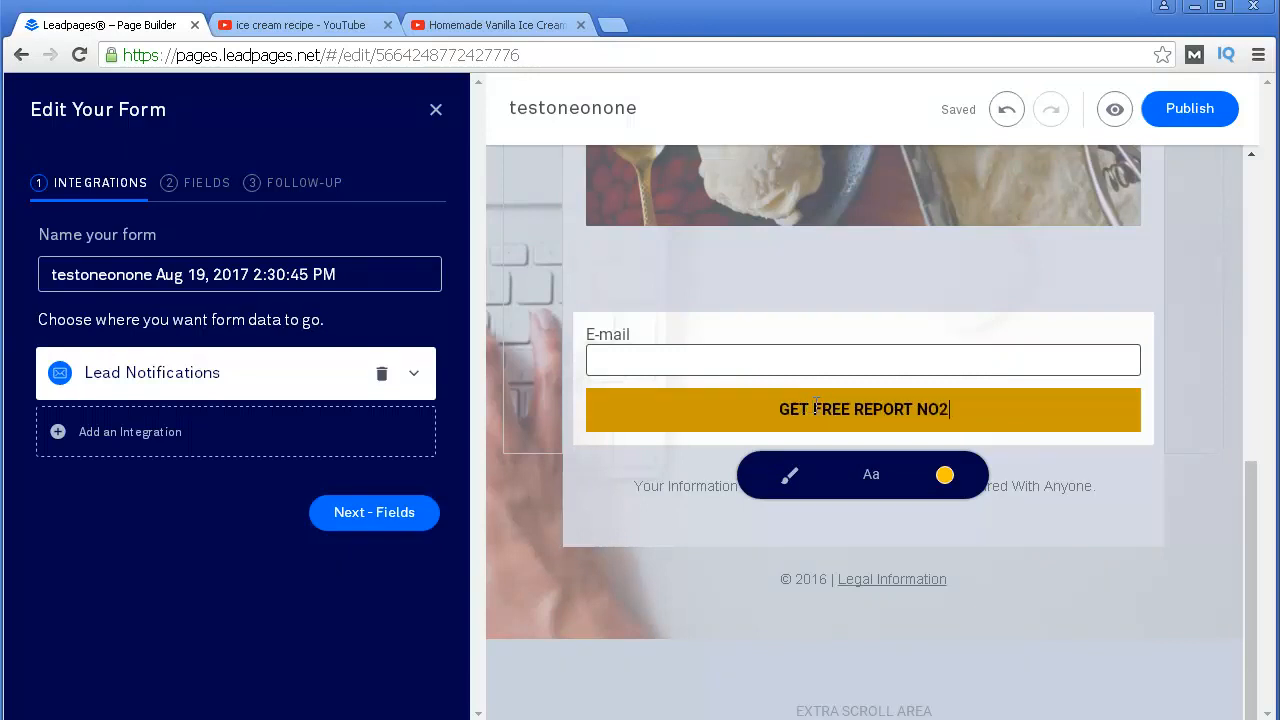
key("BackSpace")
type("W")
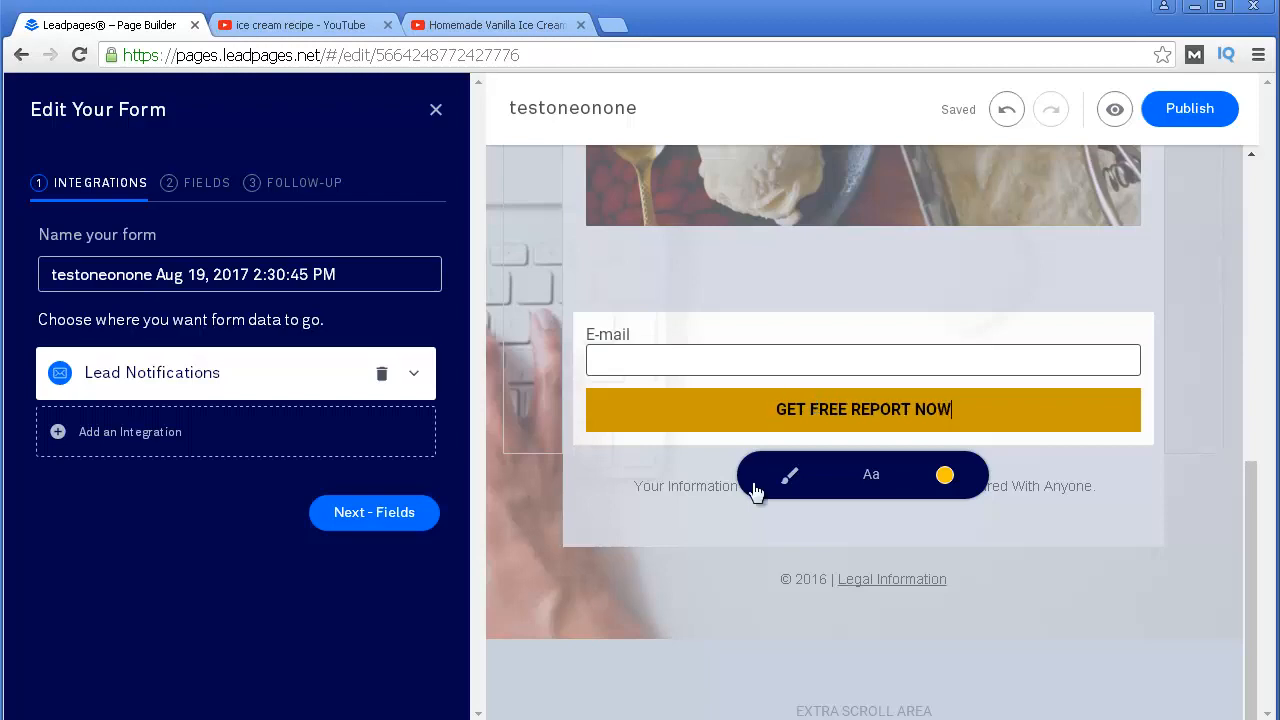
left_click(728, 592)
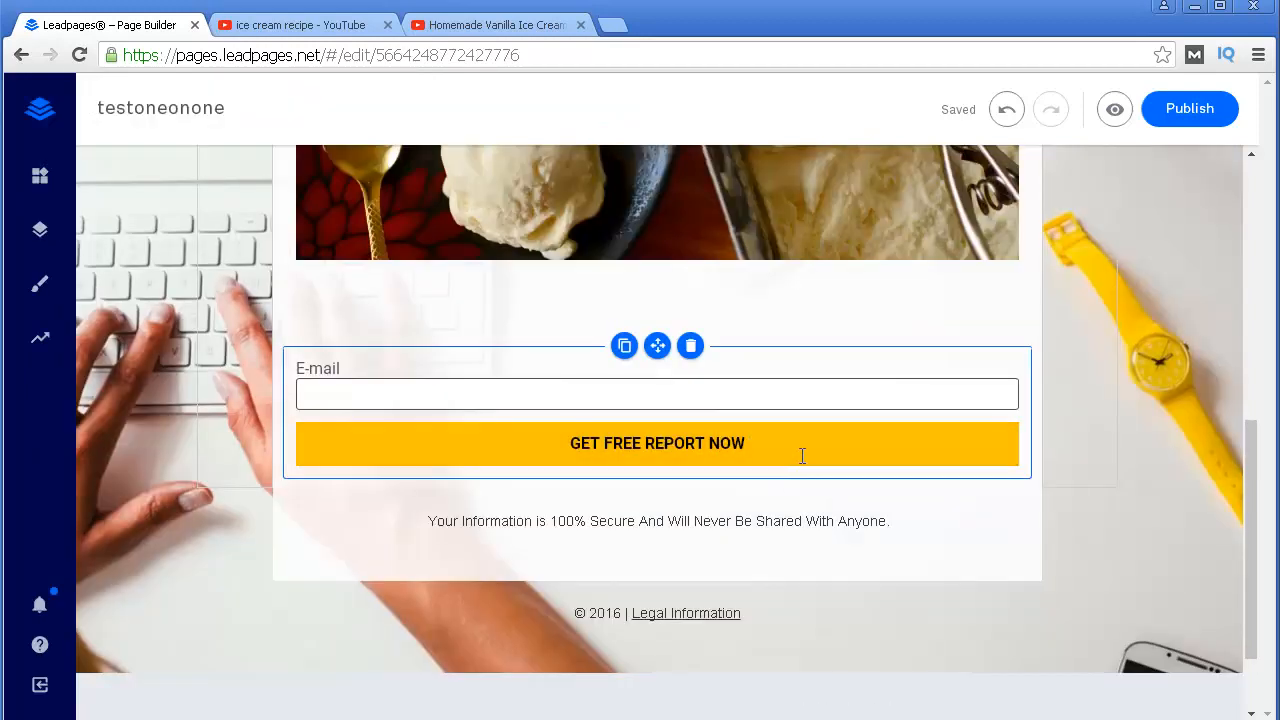
- Add a First Name field to the opt-in form below the E-mail field
left_click(806, 449)
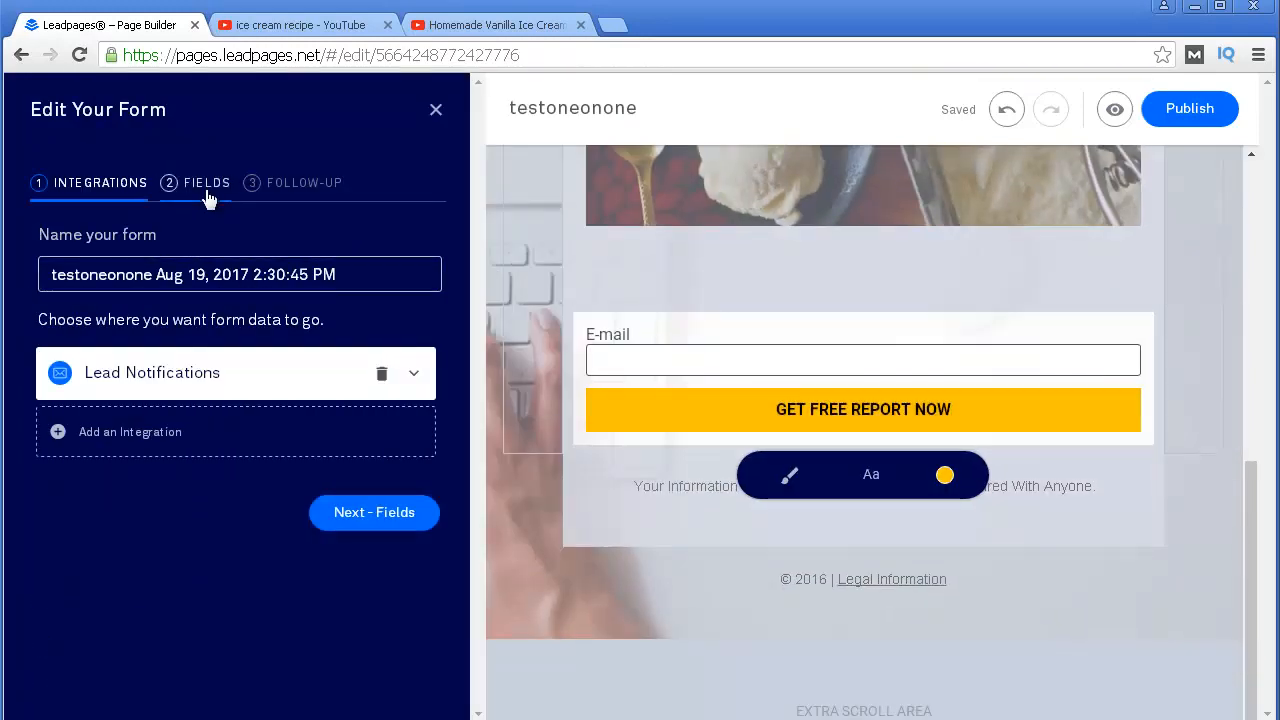
left_click(204, 189)
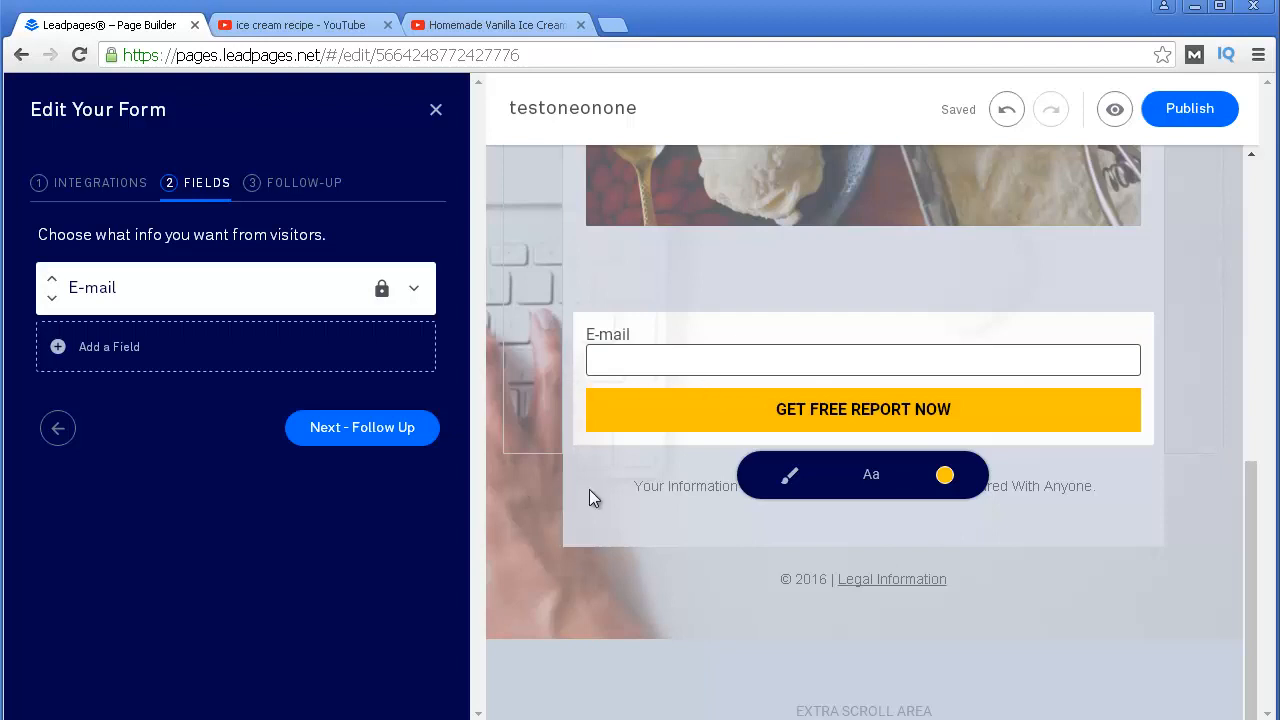
scroll(591, 497, "up", 1)
scroll(862, 369, "up", 2)
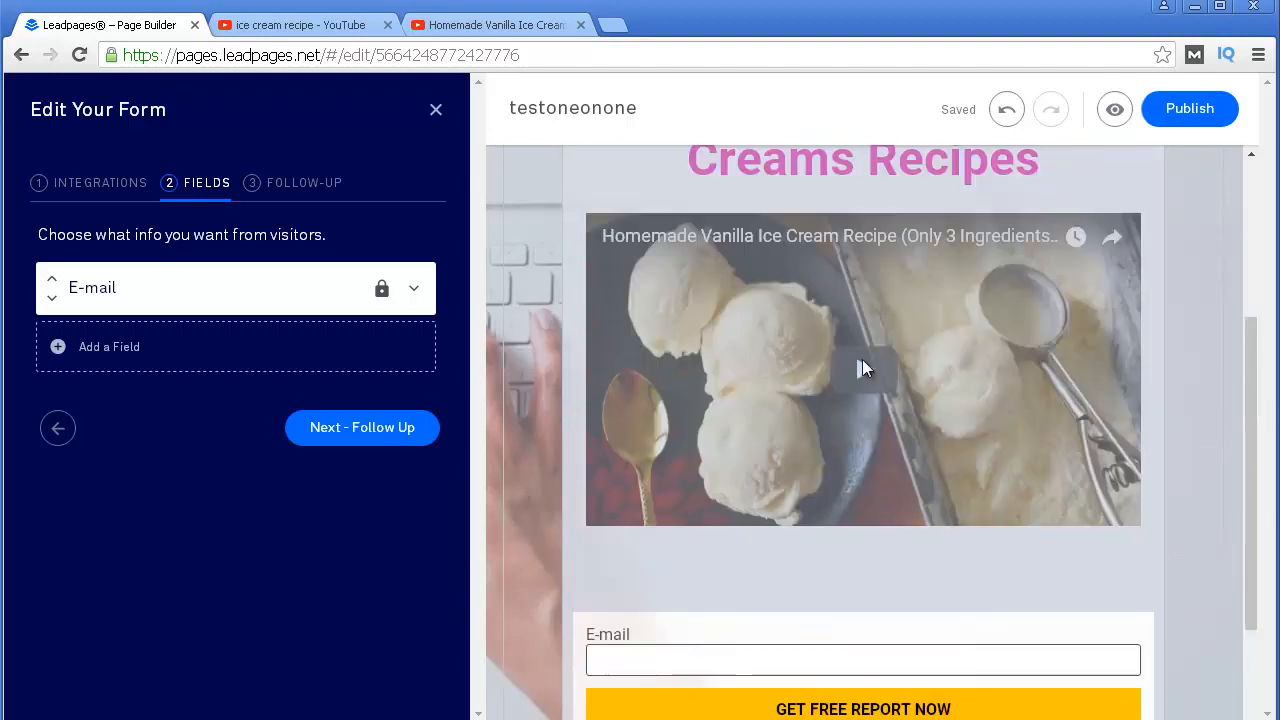
scroll(736, 308, "down", 1)
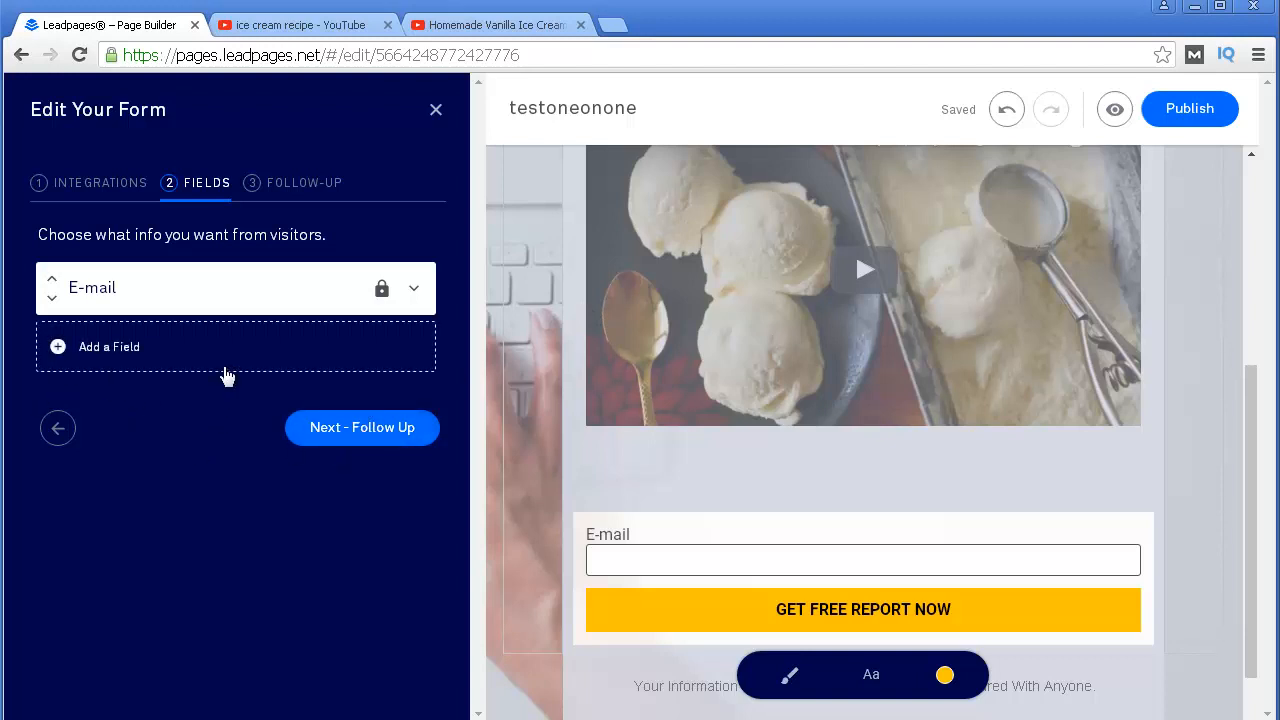
left_click(105, 350)
scroll(100, 423, "down", 1)
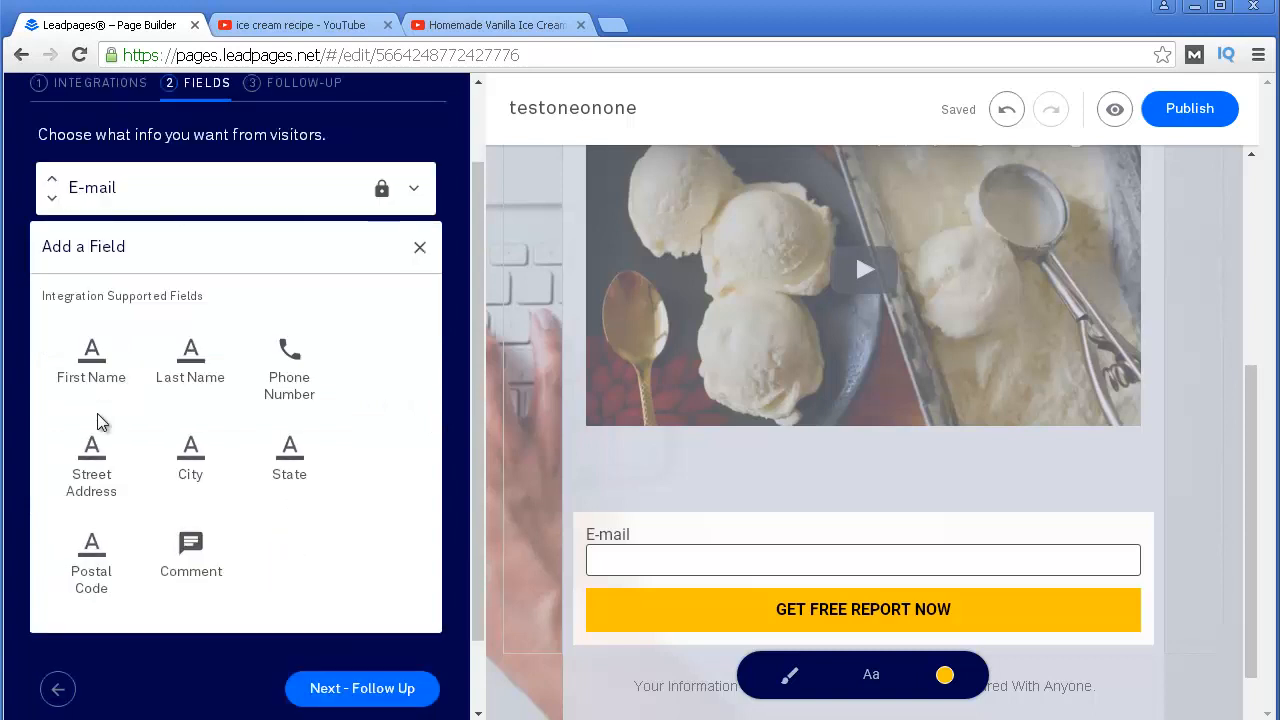
left_click(97, 375)
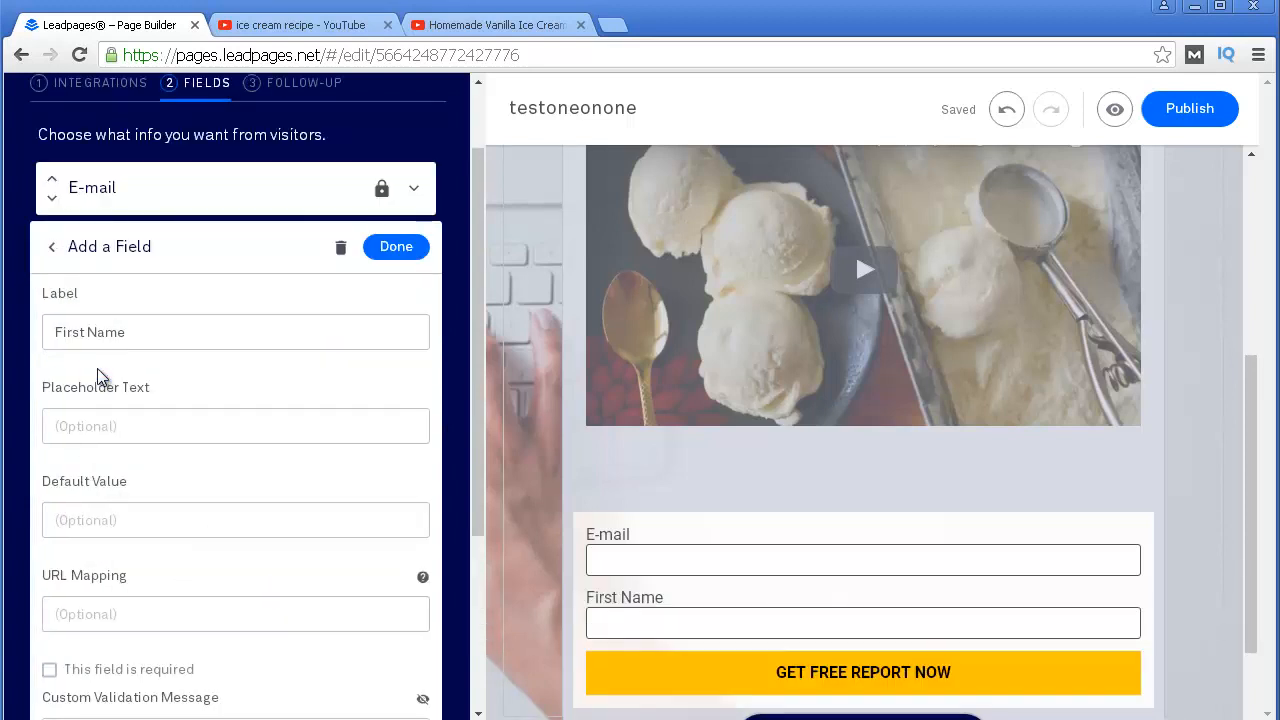
- Finish the First Name field's settings and move it above the E-mail field in the opt-in form
scroll(97, 375, "down", 1)
scroll(600, 555, "down", 1)
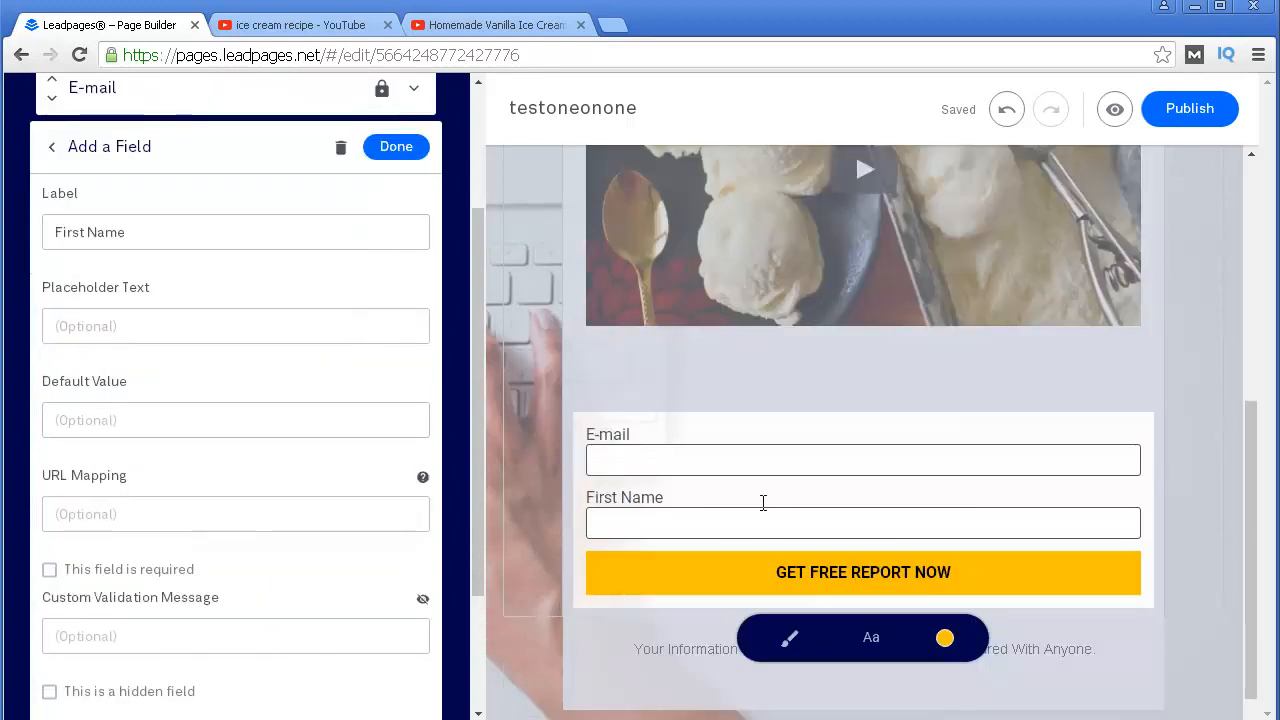
left_click(410, 148)
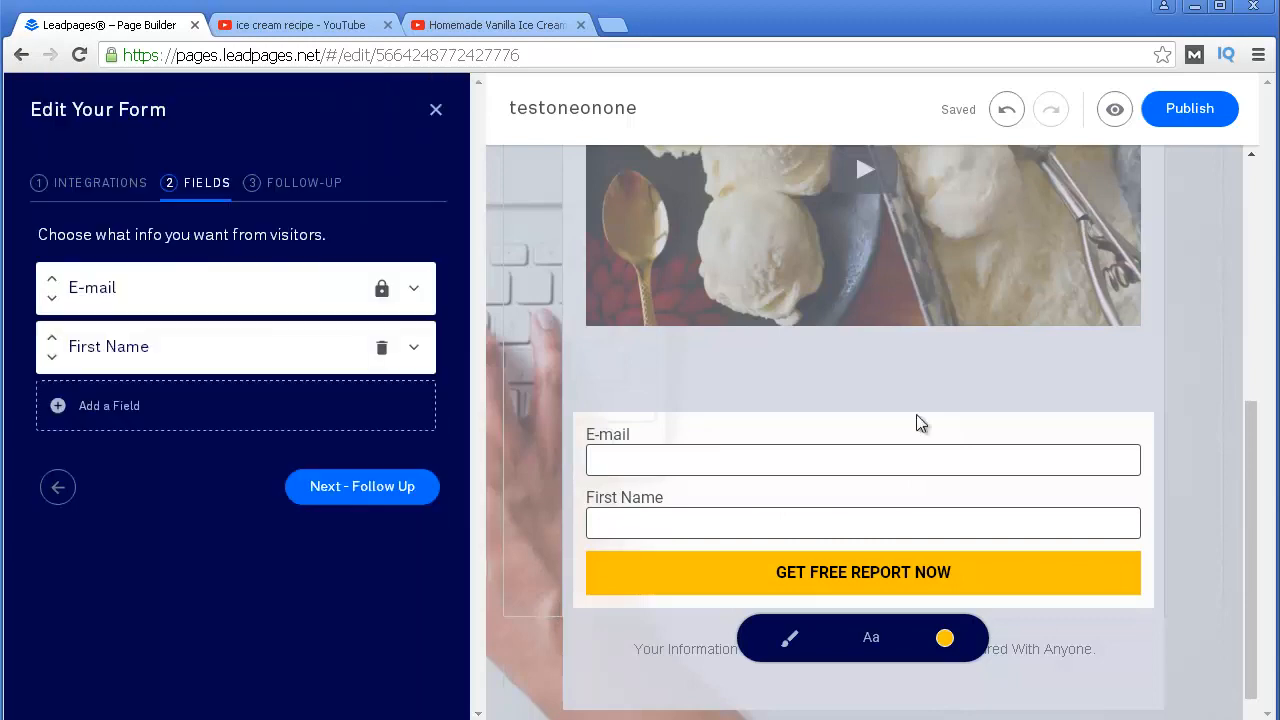
left_click(865, 517)
left_click(1211, 470)
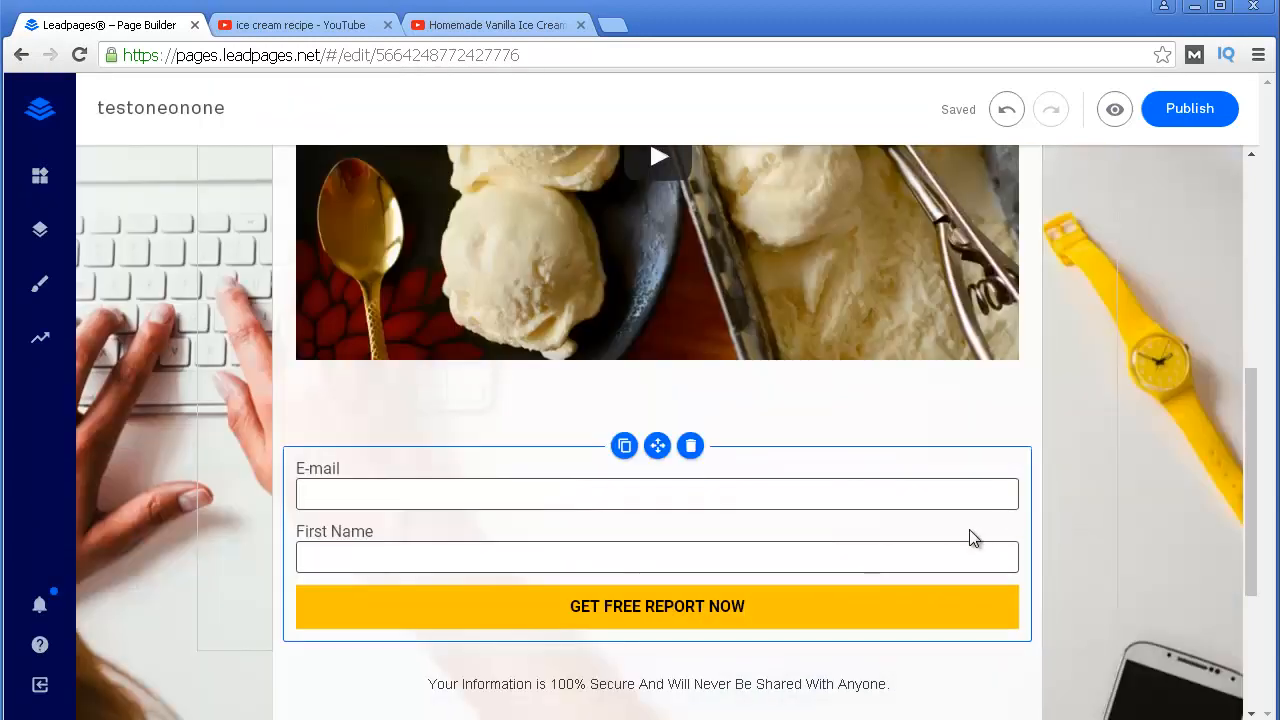
left_click(966, 530)
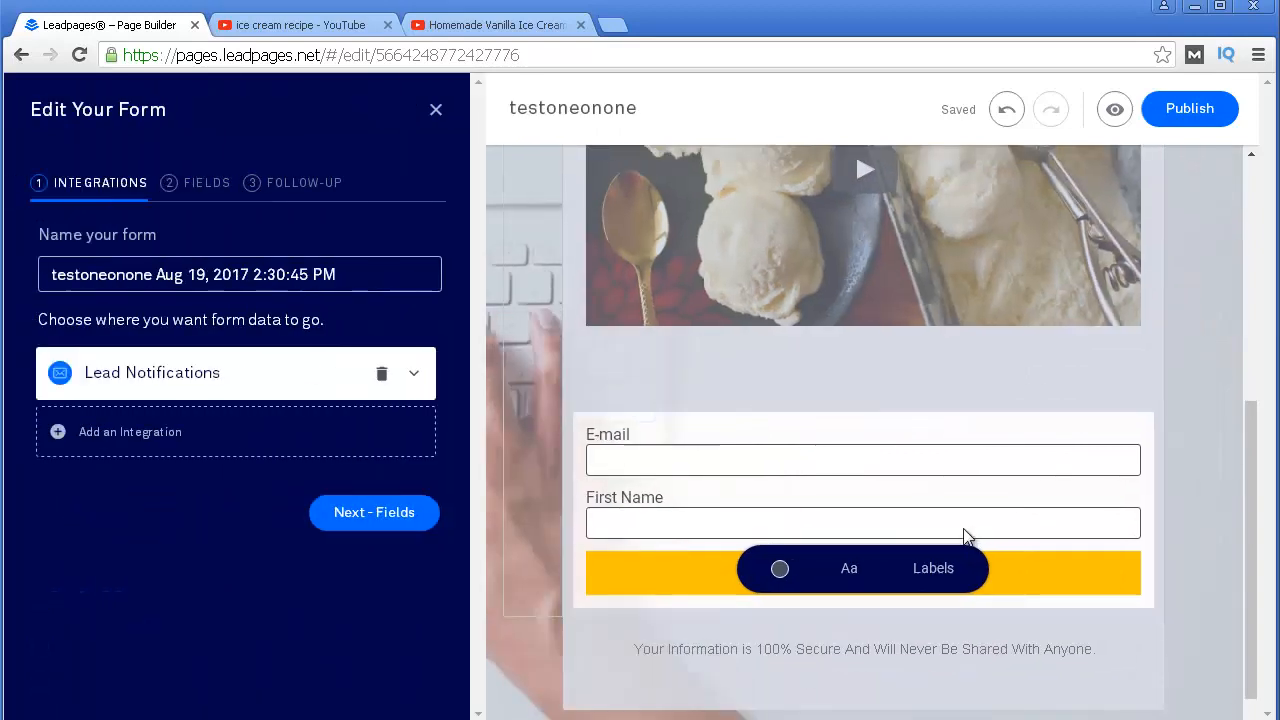
left_click(185, 184)
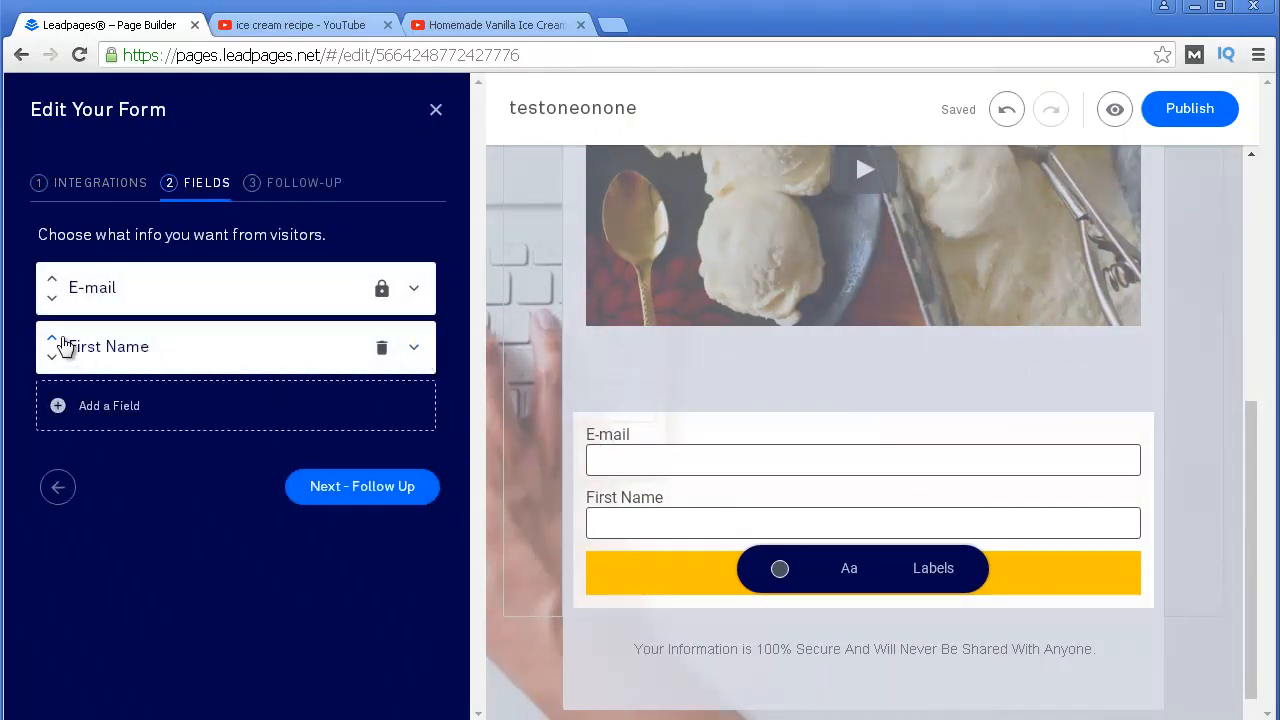
left_click(55, 341)
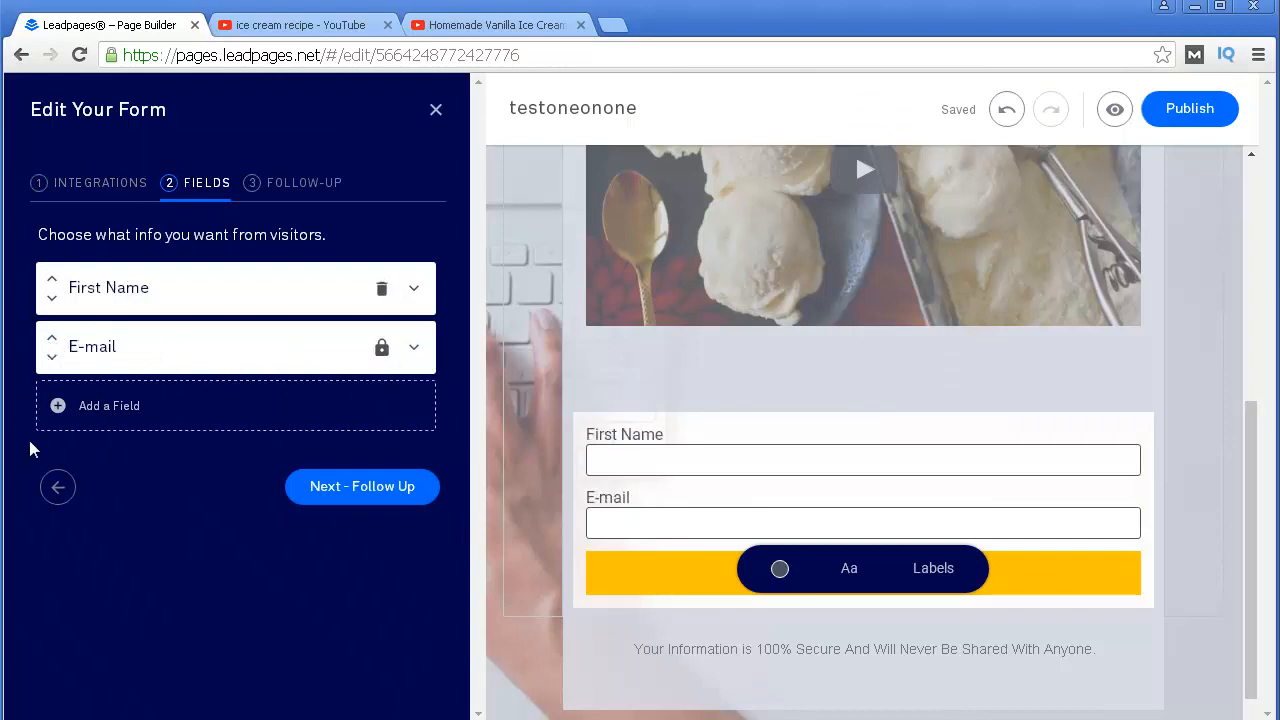
left_click(1150, 479)
- Try sending the form's visitors to another URL as follow-up, restore the default Leadpages thank you page, and close the form settings
left_click(977, 497)
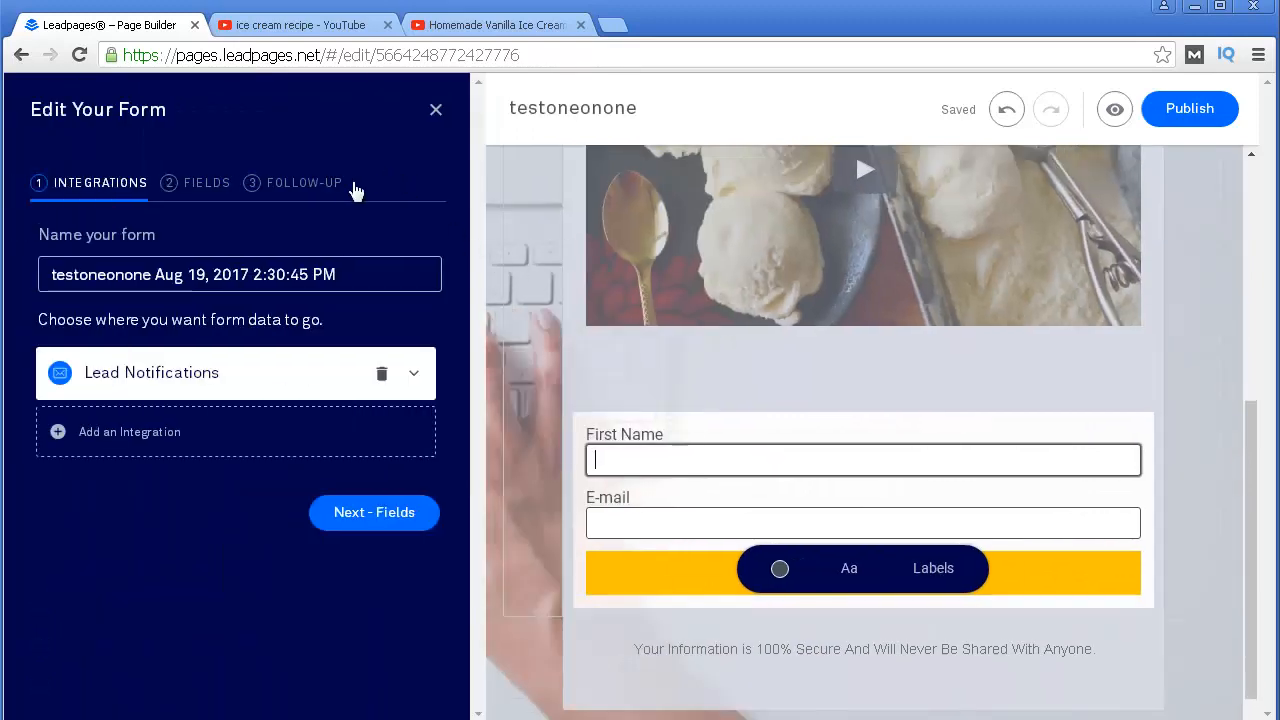
left_click(331, 184)
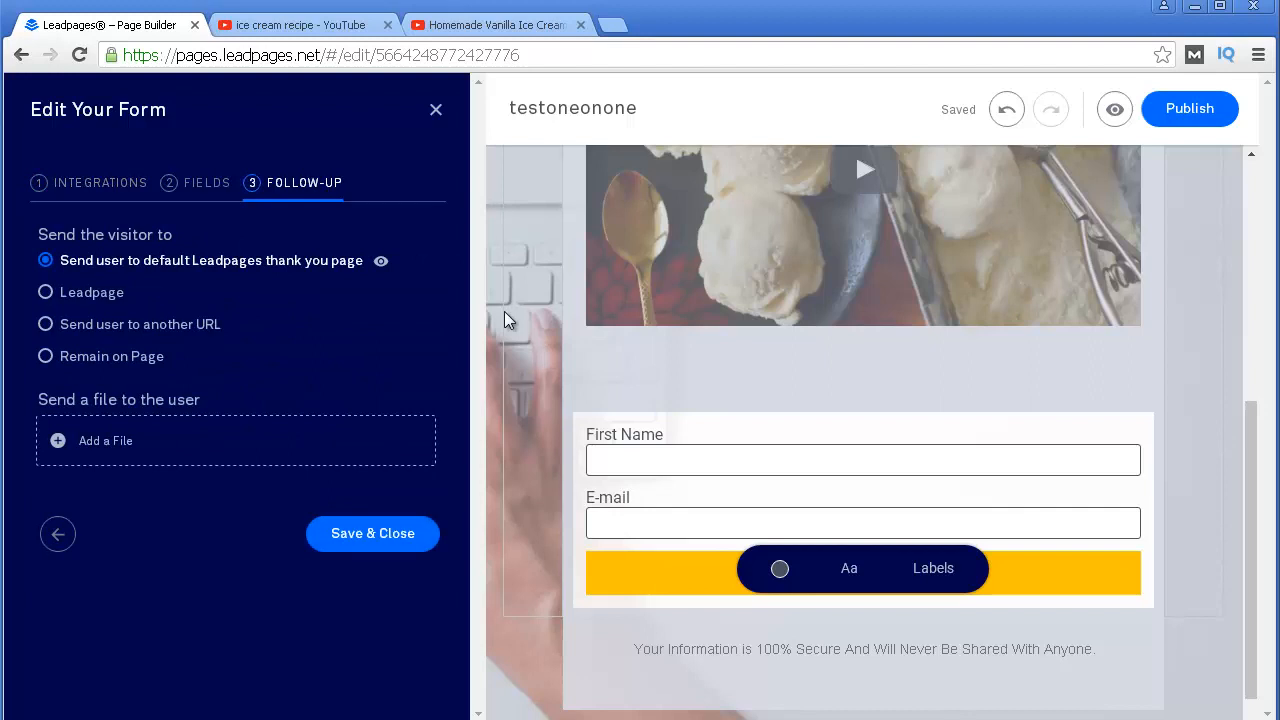
left_click(46, 330)
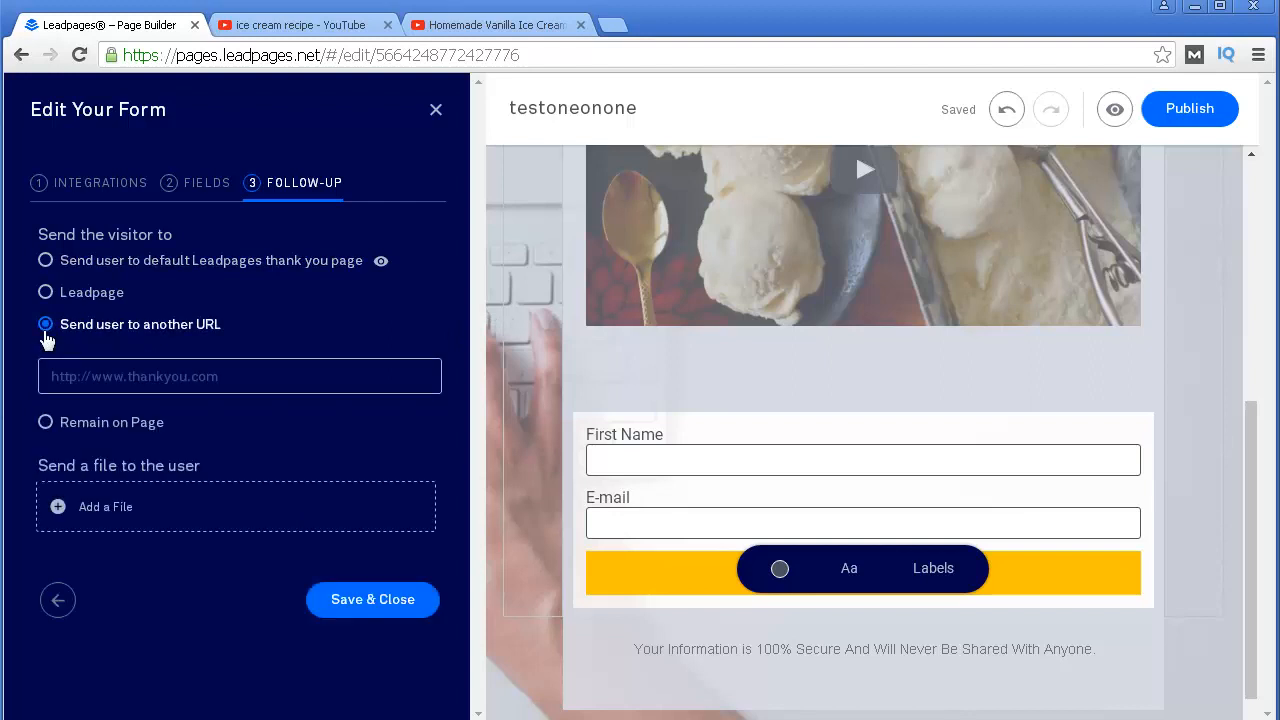
left_click(121, 264)
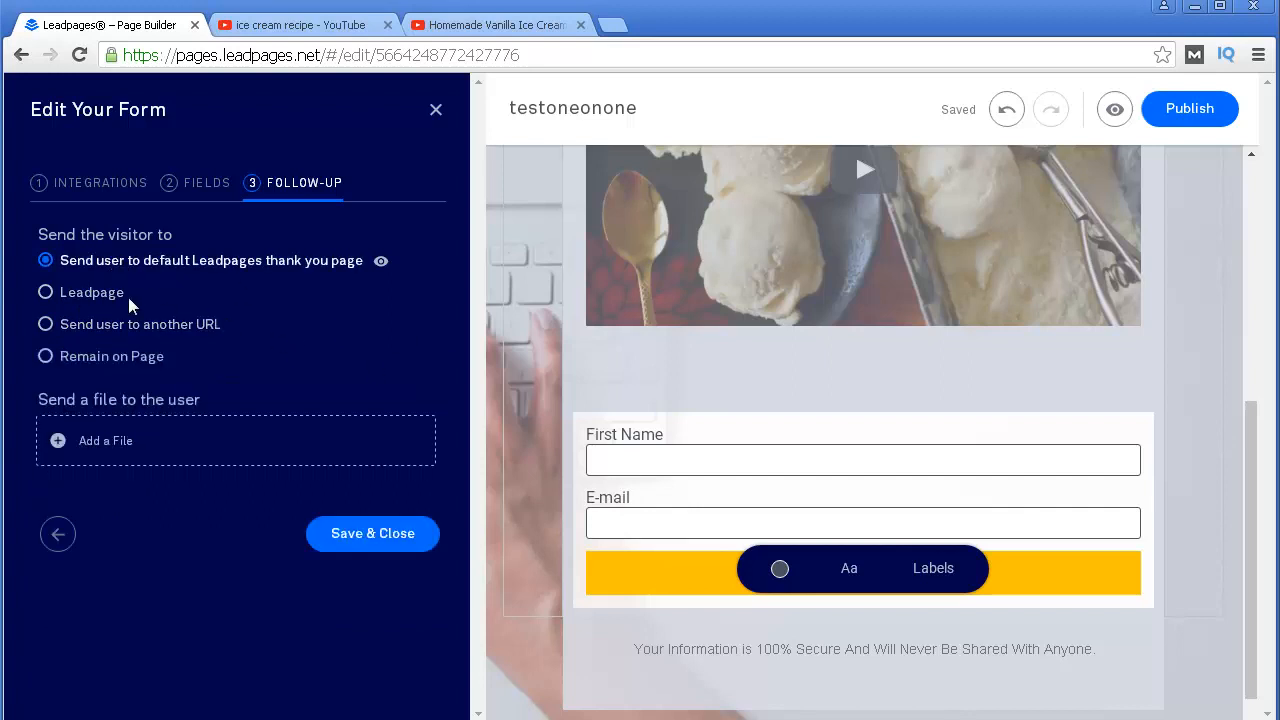
left_click(60, 534)
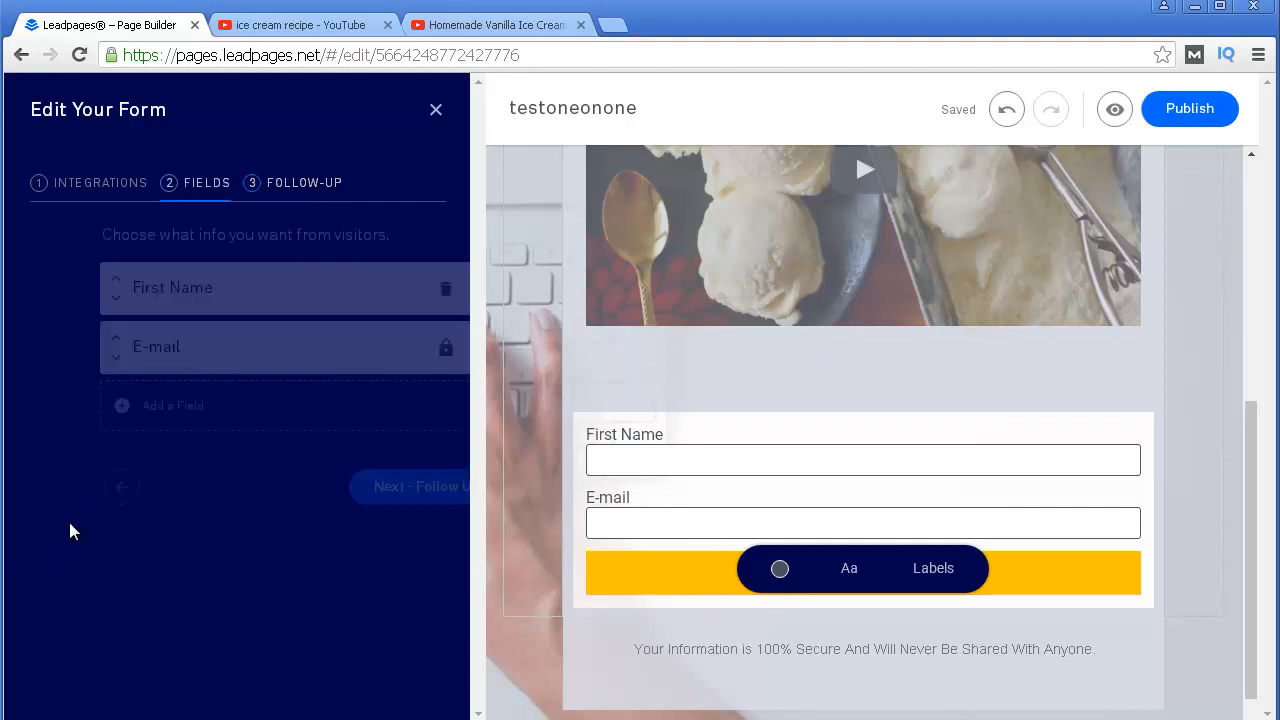
left_click(328, 190)
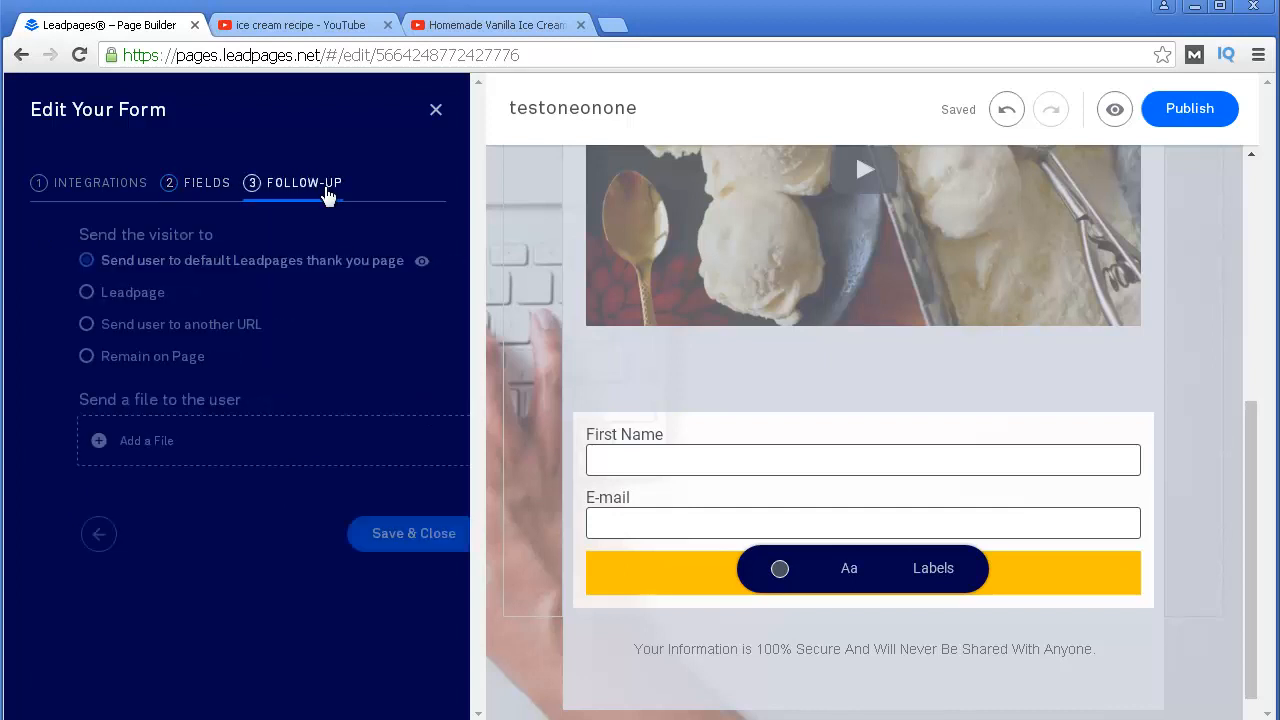
left_click(436, 110)
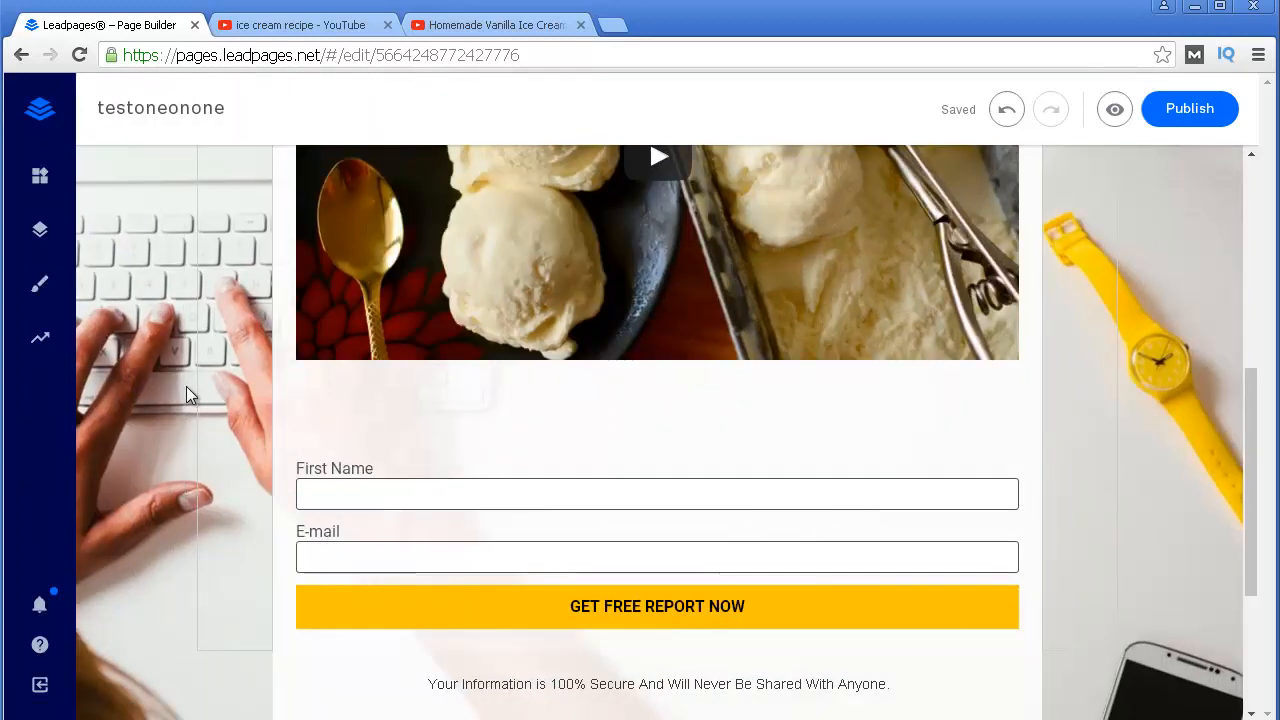
- Try a Social Share widget in its own row between the form button and the privacy text, and delete it
left_click(42, 176)
scroll(270, 195, "down", 3)
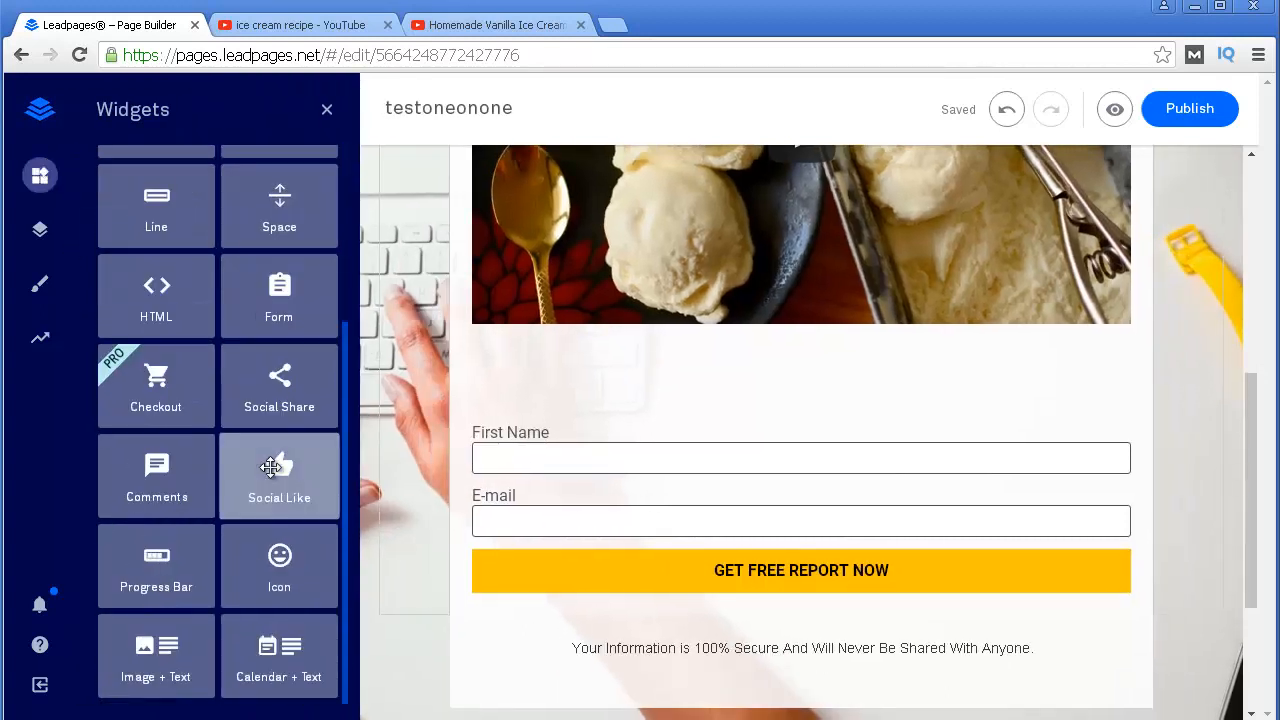
left_click_drag(287, 392, 517, 637)
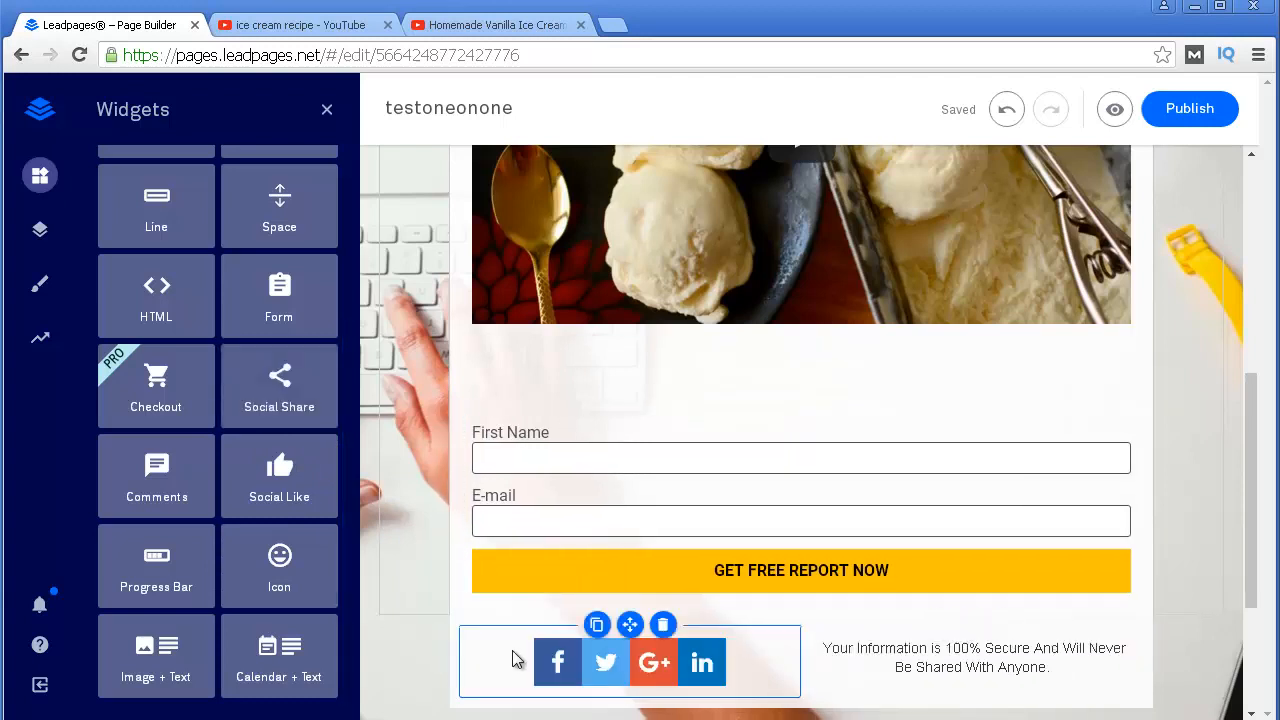
scroll(604, 531, "down", 2)
left_click_drag(631, 422, 730, 408)
scroll(1009, 506, "up", 5)
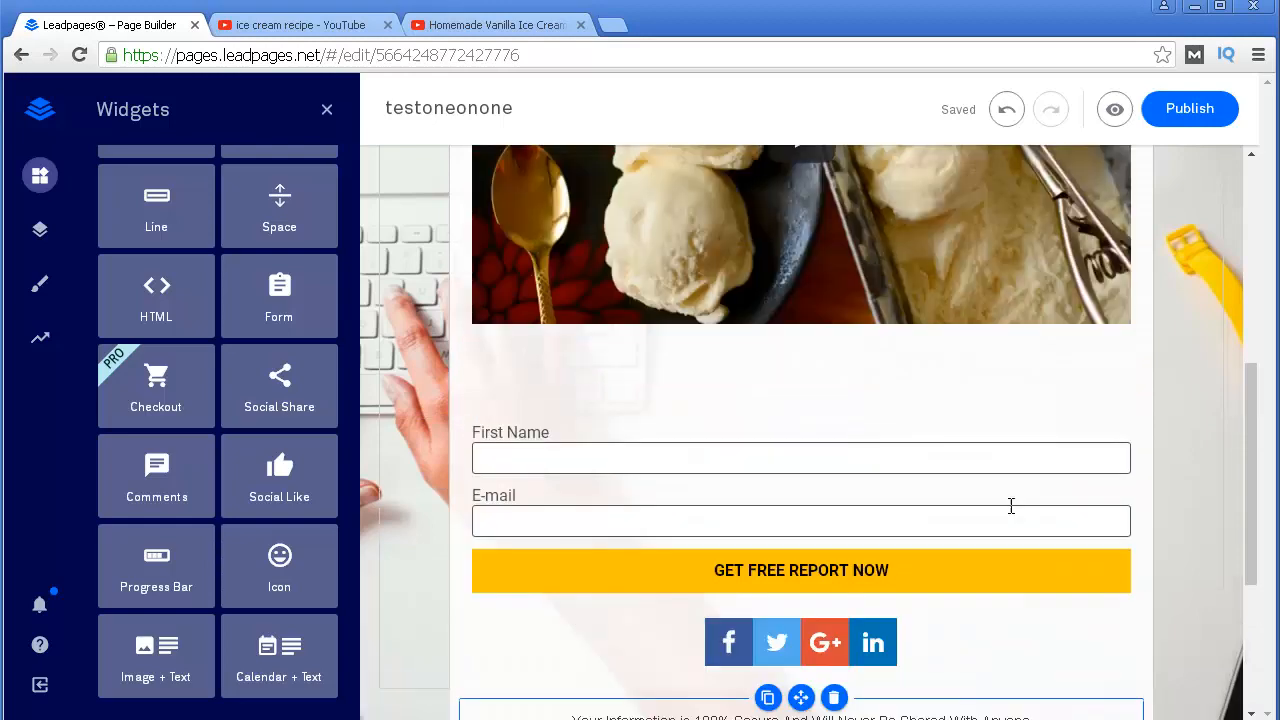
scroll(992, 519, "down", 5)
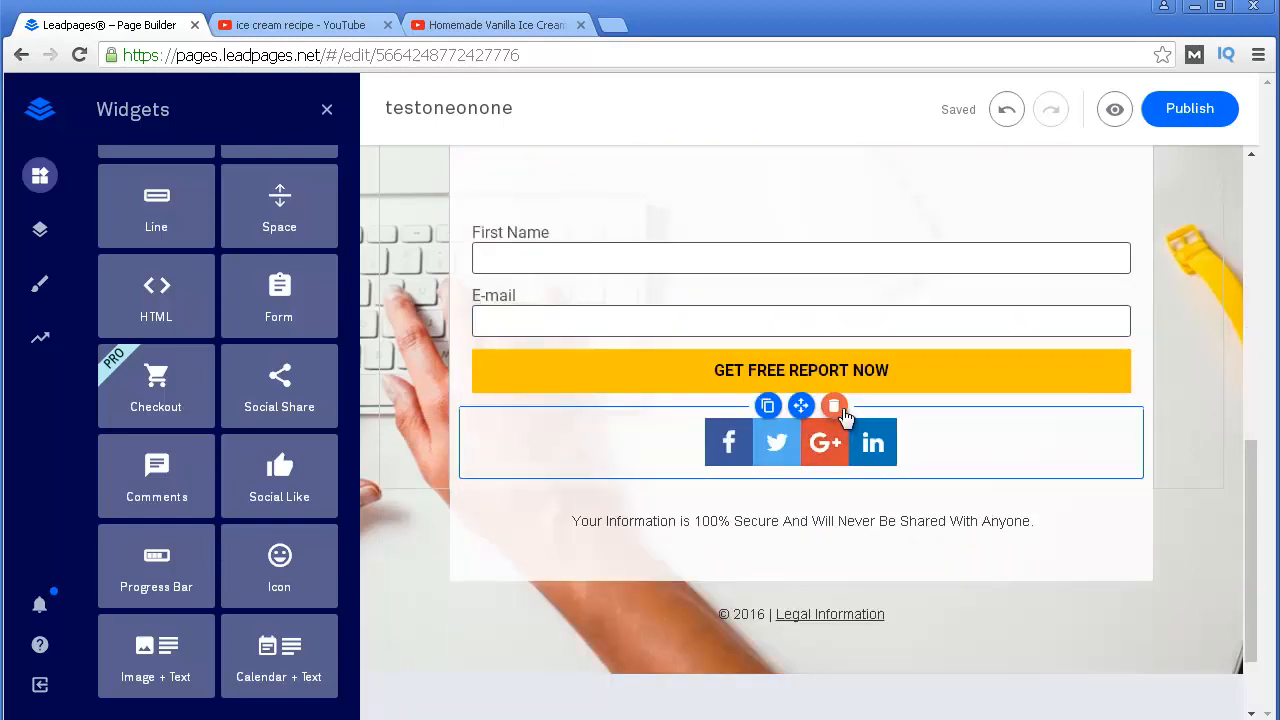
left_click(834, 406)
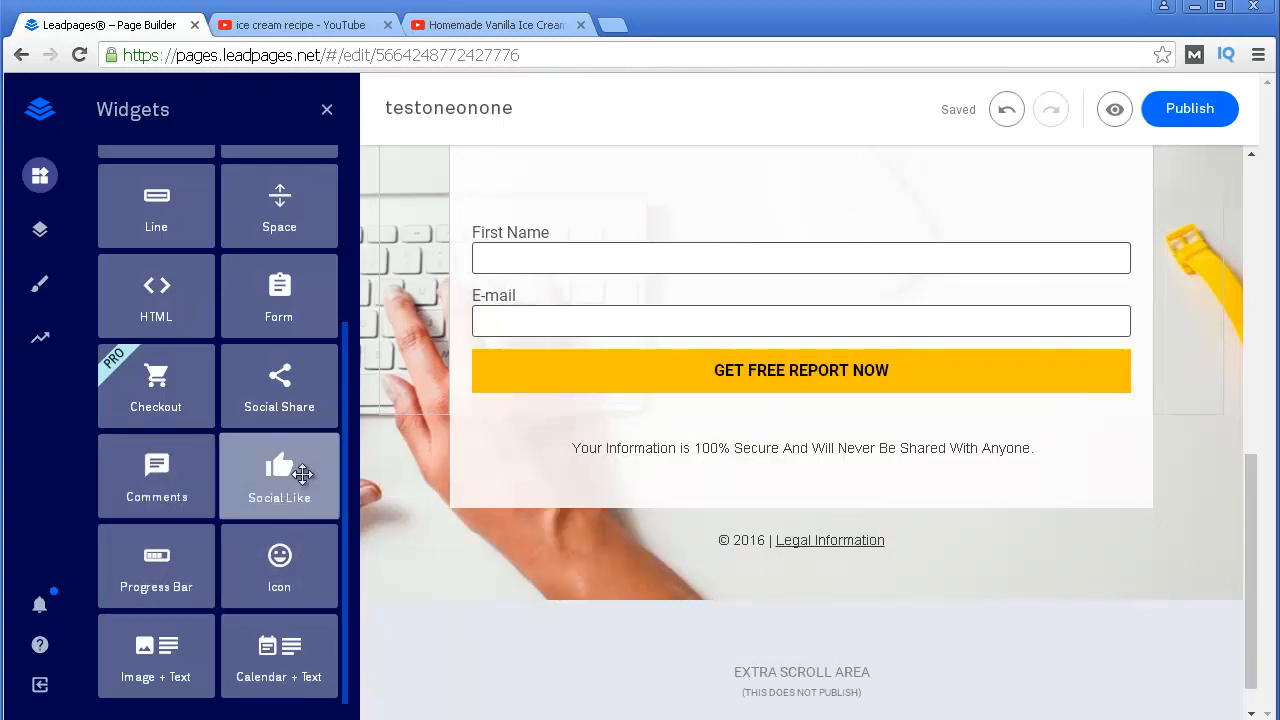
- Try a Social Like widget and a Progress Bar widget one after the other below the form, deleting each
left_click_drag(300, 478, 710, 442)
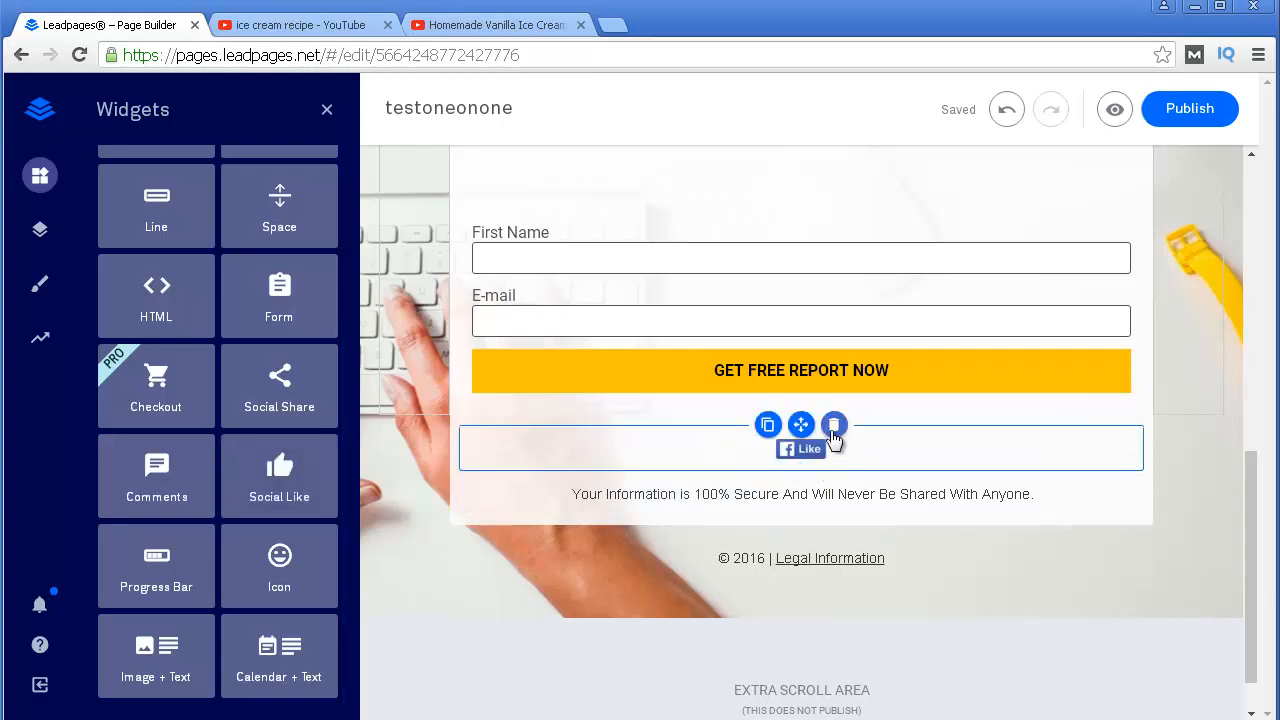
left_click(833, 428)
left_click_drag(211, 583, 709, 426)
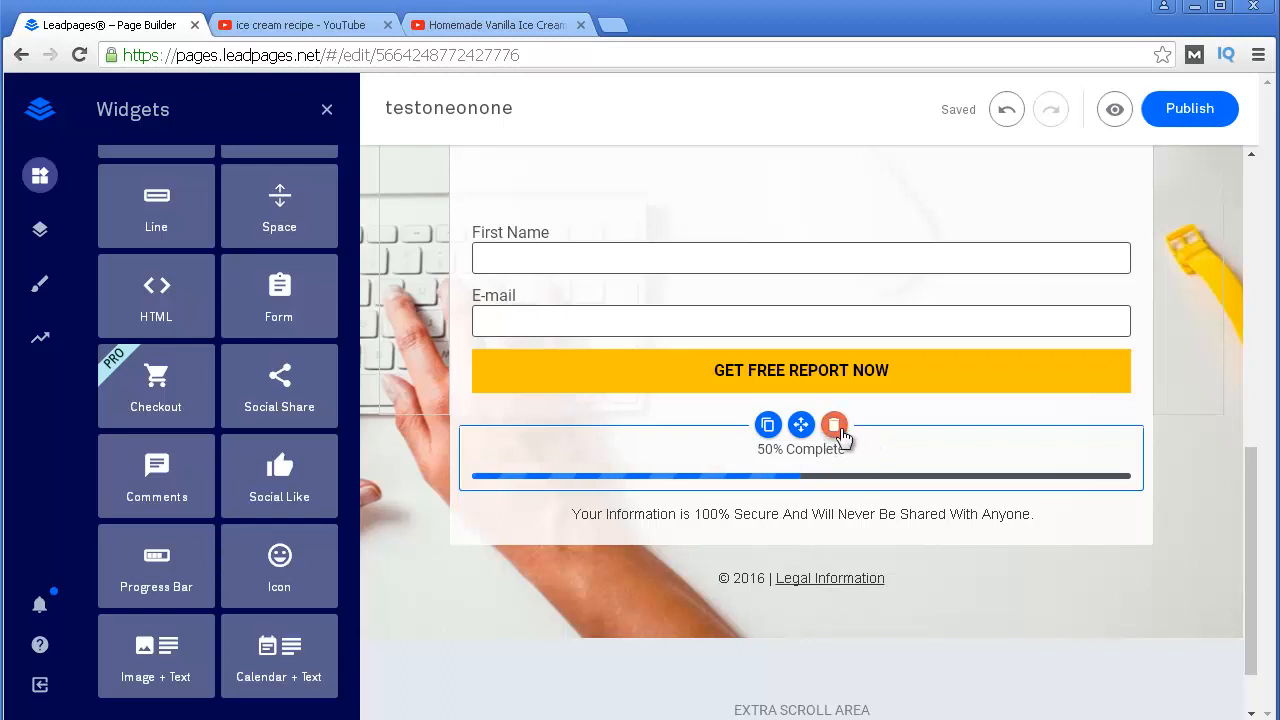
left_click(843, 435)
- Try an Icon widget below the form, swap its smiley for the Foursquare symbol, and delete the widget
left_click_drag(294, 569, 712, 432)
scroll(786, 476, "down", 4)
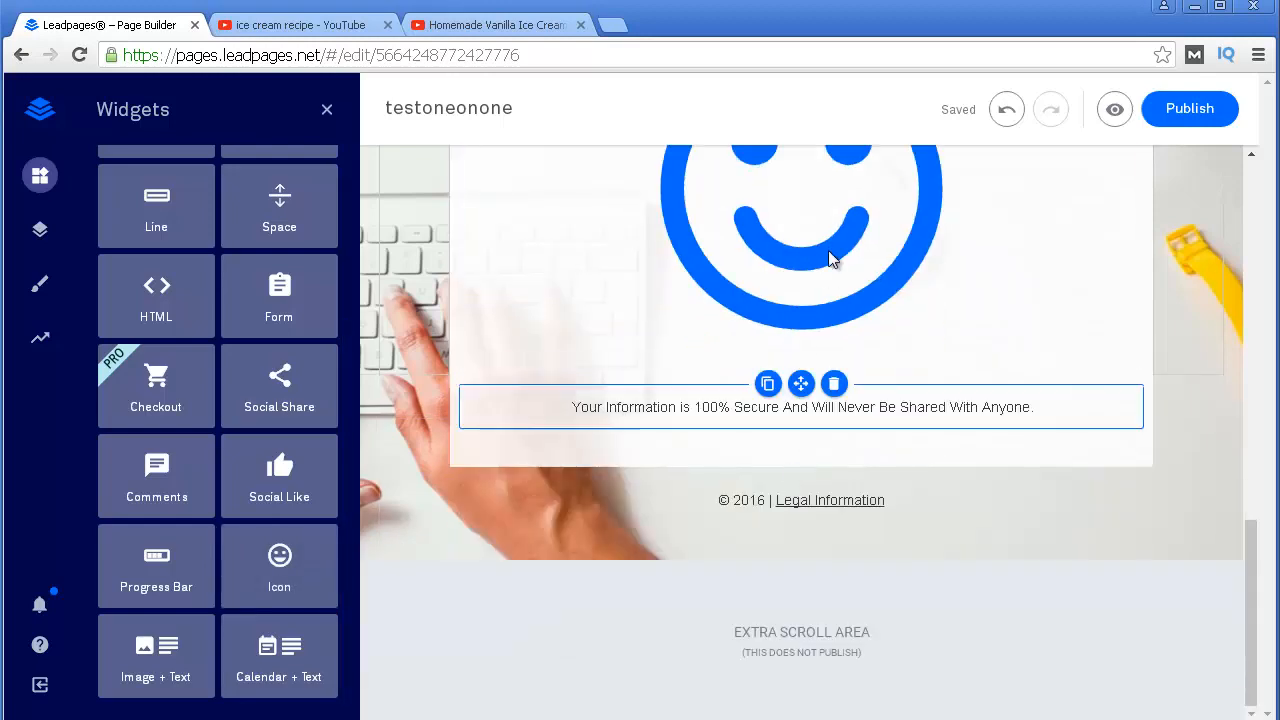
left_click(829, 251)
scroll(828, 268, "up", 2)
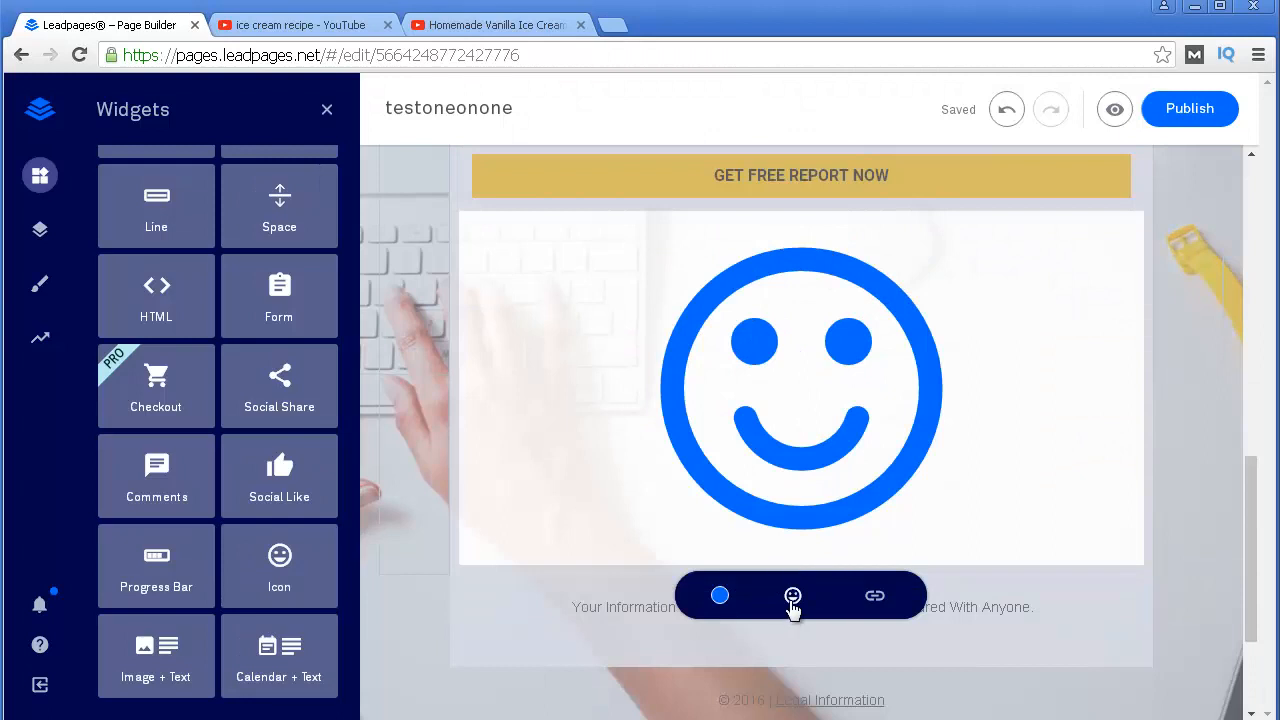
left_click(764, 597)
scroll(780, 560, "down", 5)
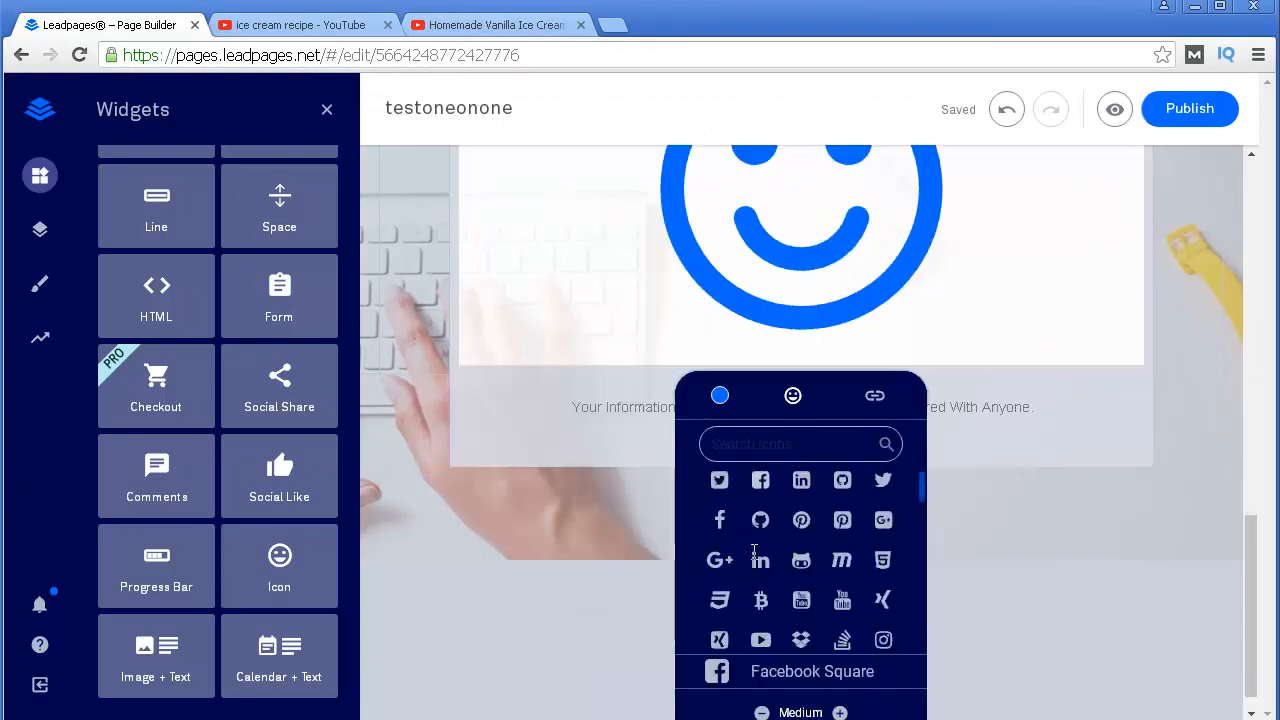
left_click(792, 562)
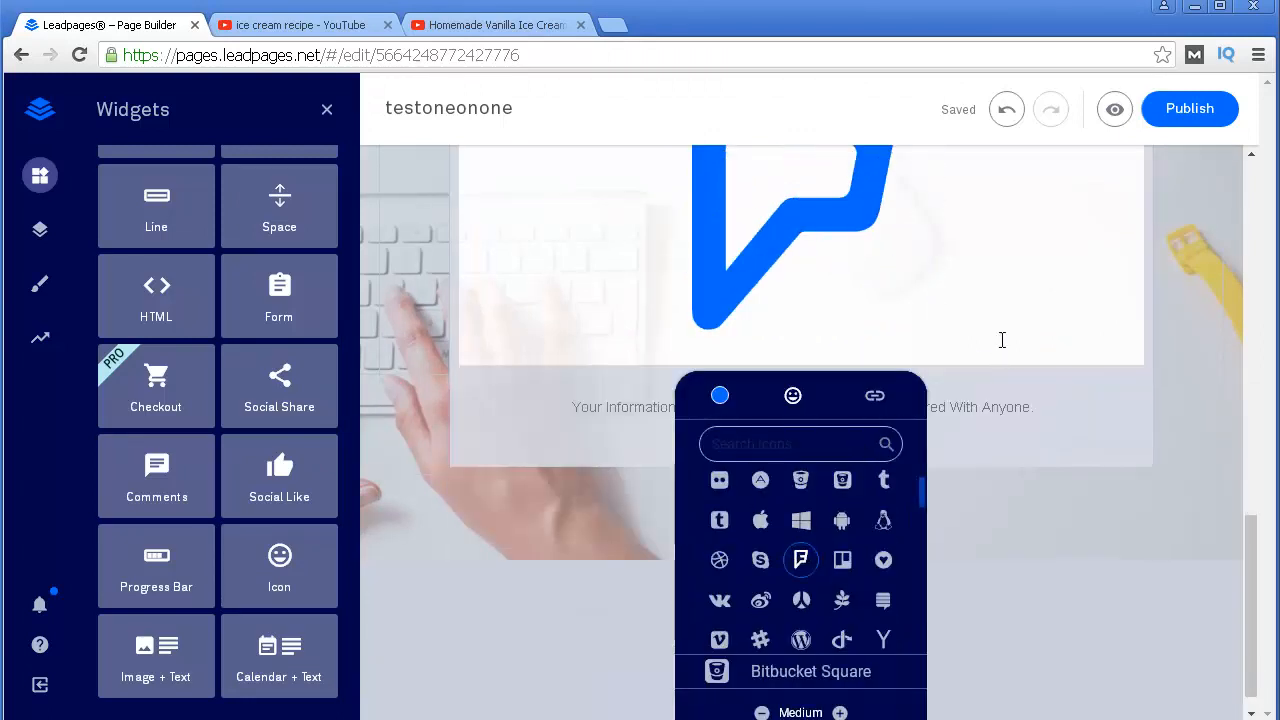
left_click(1152, 432)
scroll(1120, 400, "up", 5)
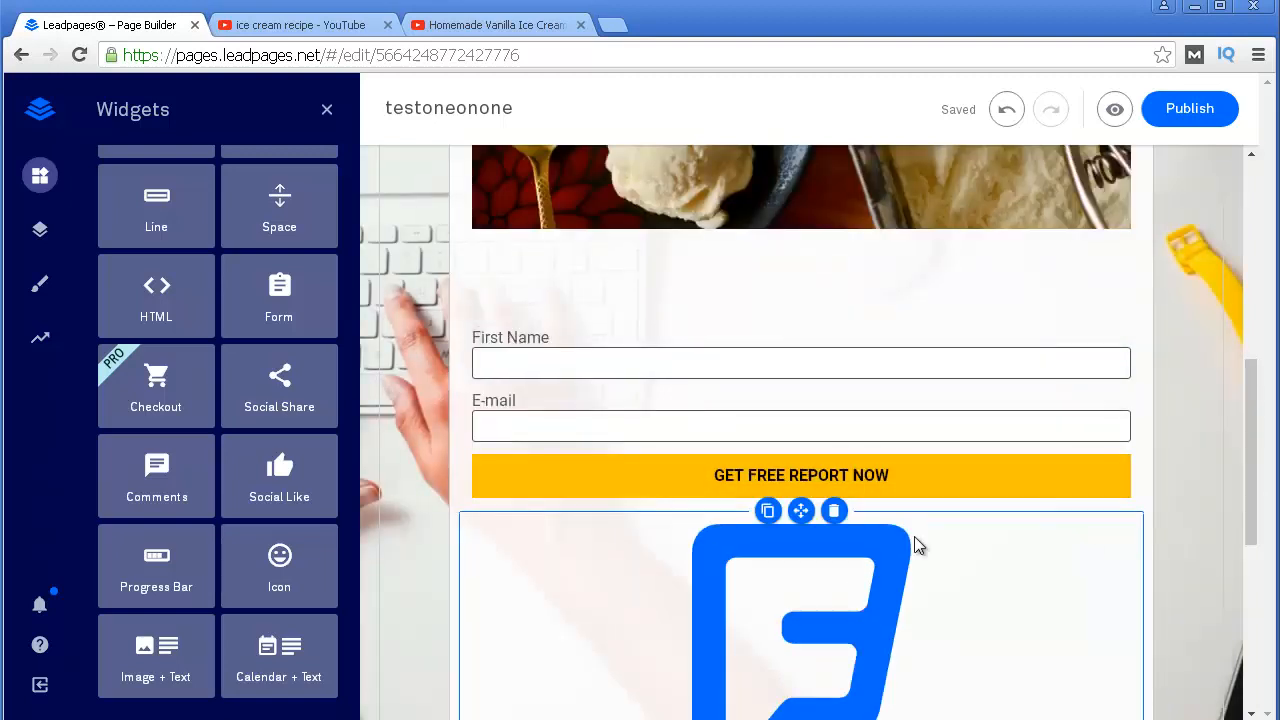
left_click(835, 512)
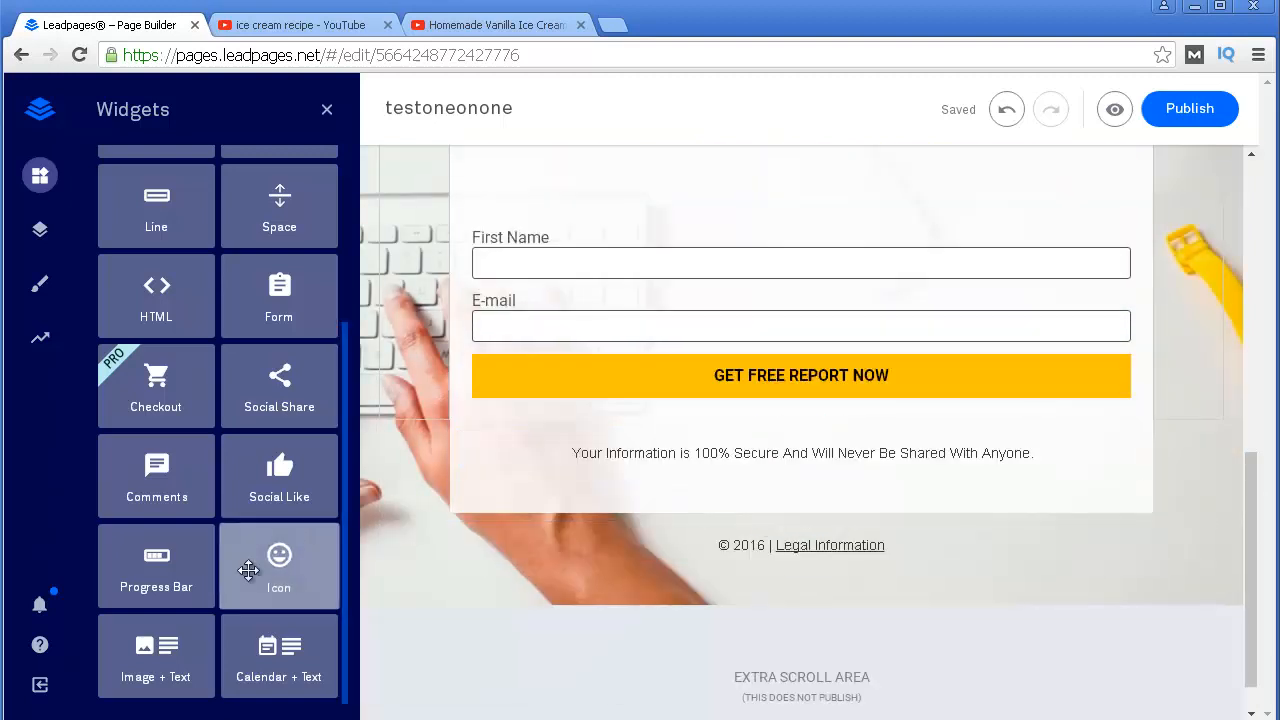
- Try an Image + Text widget between the form button and the privacy text, and remove it
left_click_drag(164, 653, 689, 471)
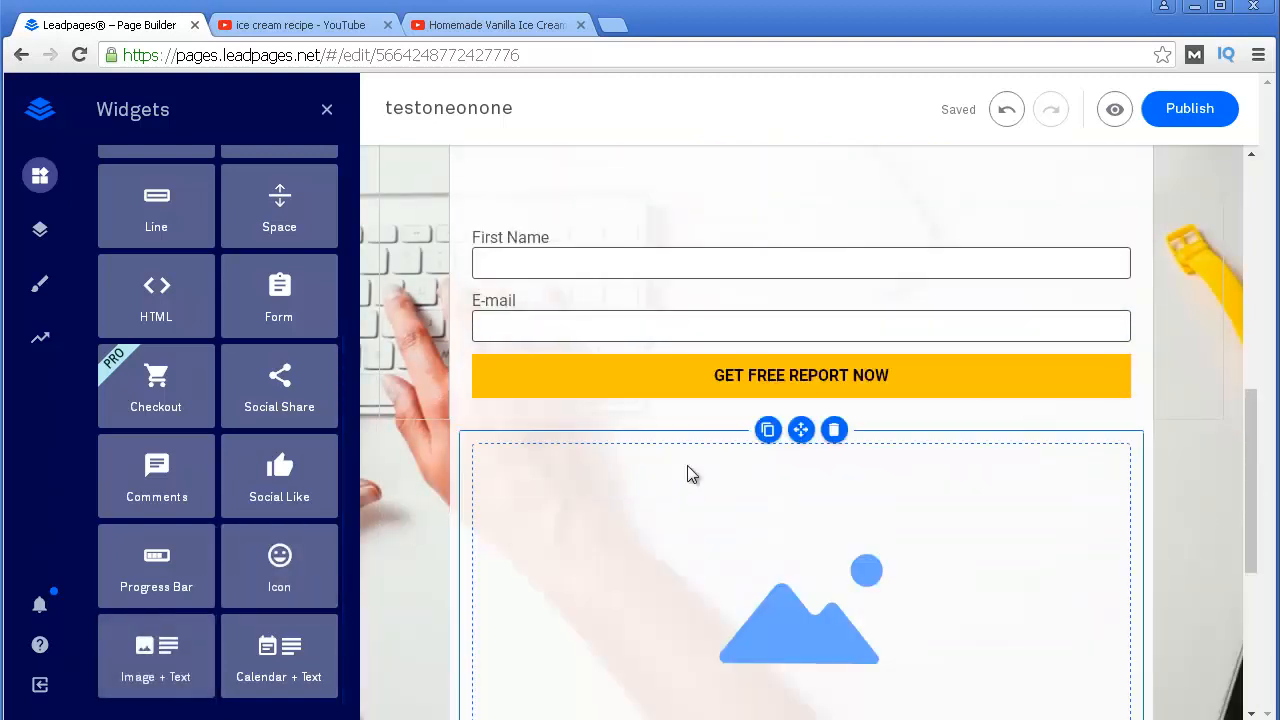
scroll(614, 543, "down", 2)
scroll(614, 543, "down", 1)
scroll(650, 490, "up", 1)
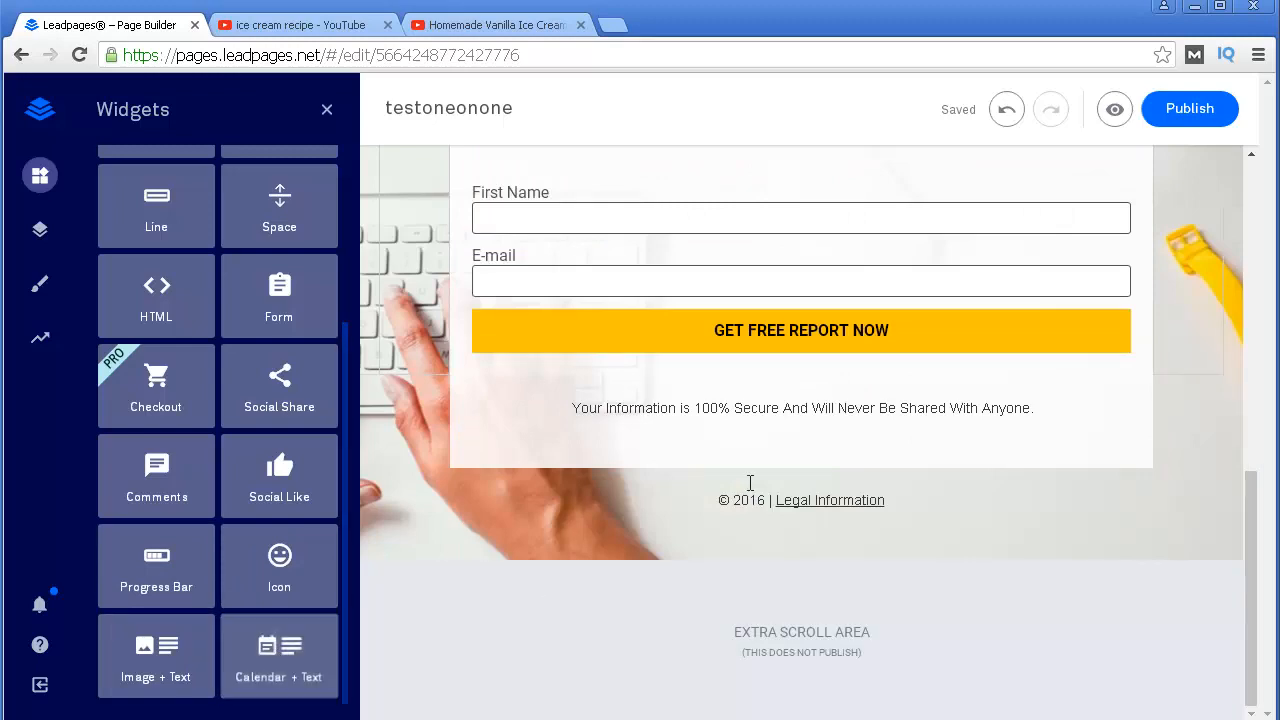
- Examine the page layout structure: the Hero section's name, its rows, and the columns inside Row 1
scroll(695, 580, "up", 3)
scroll(695, 575, "up", 5)
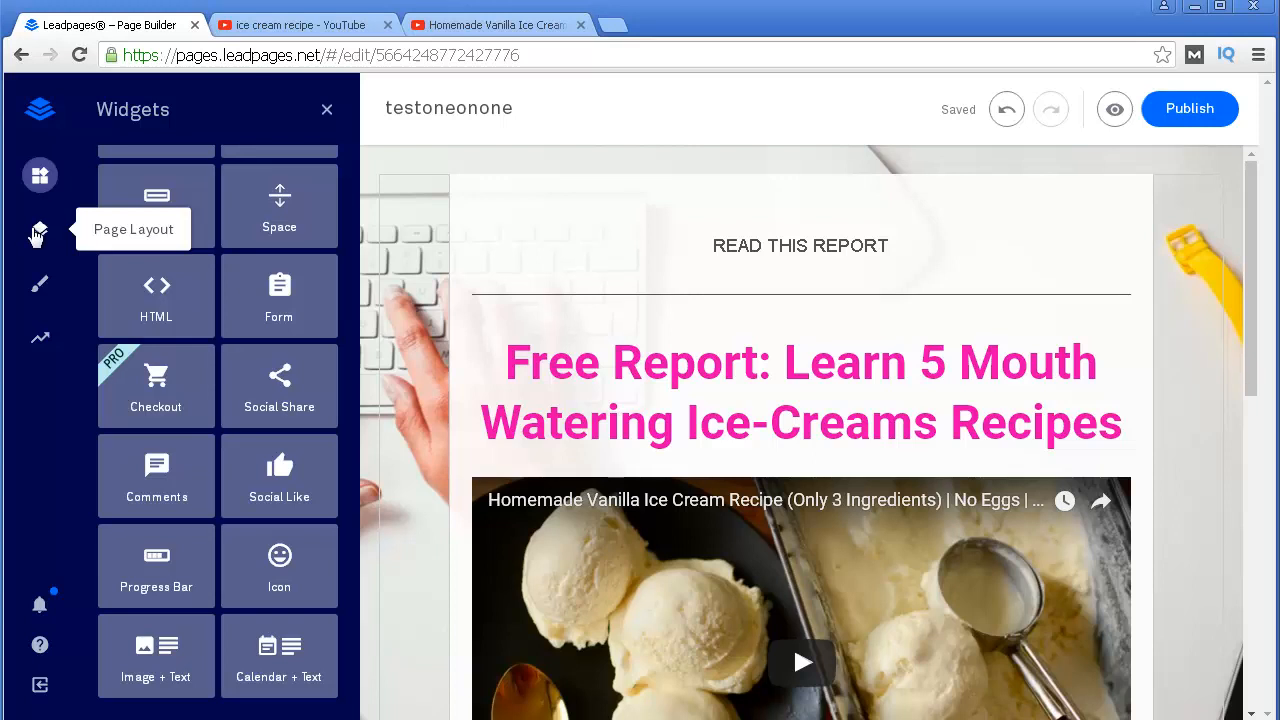
left_click(37, 234)
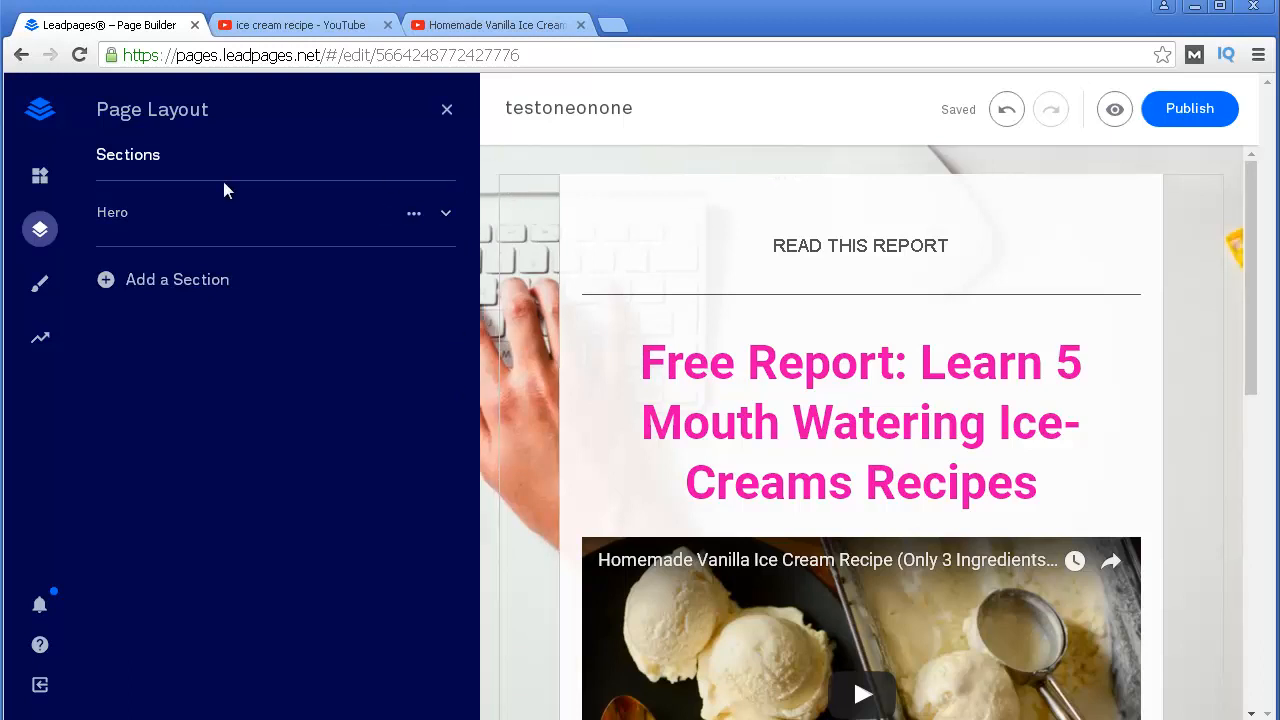
left_click(130, 213)
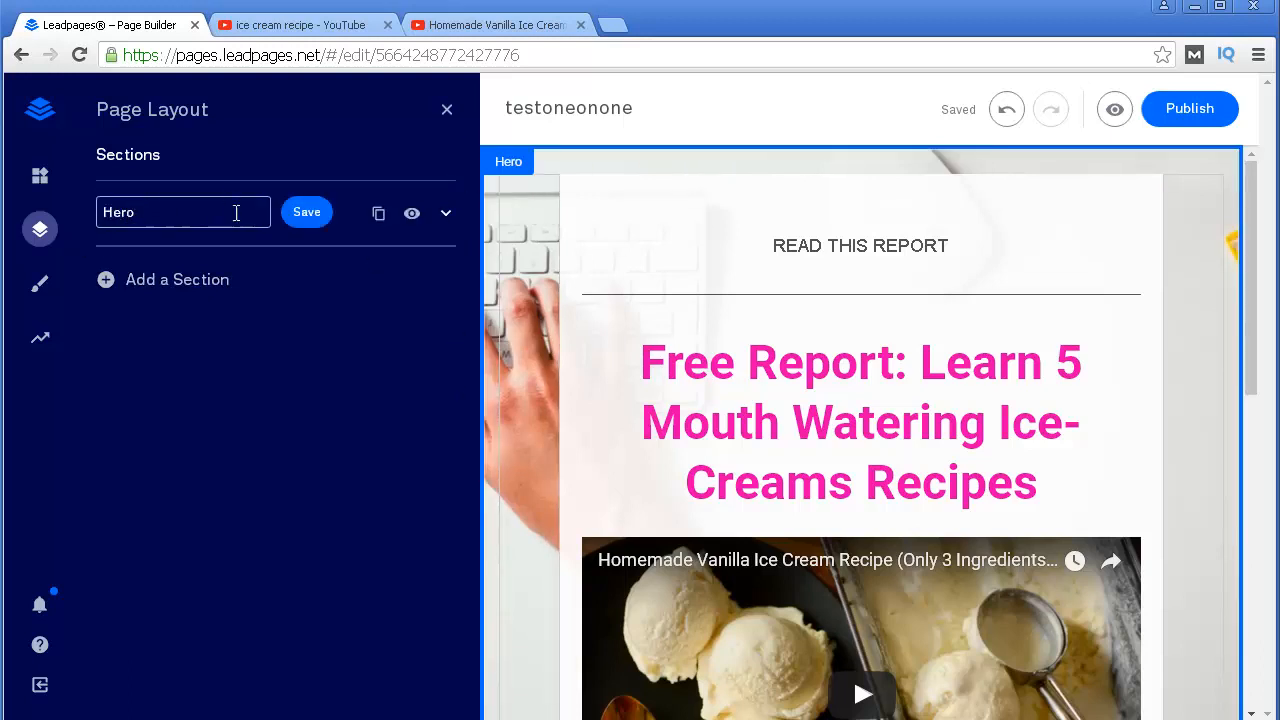
left_click(288, 339)
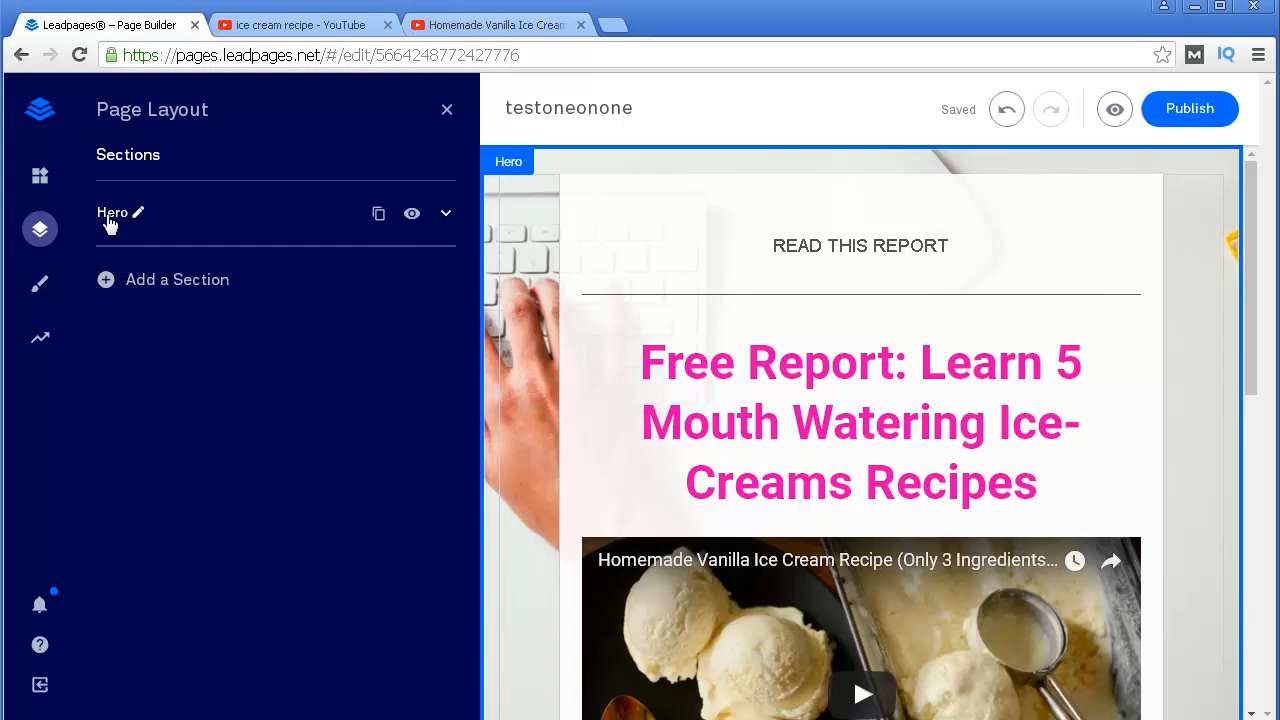
left_click(110, 220)
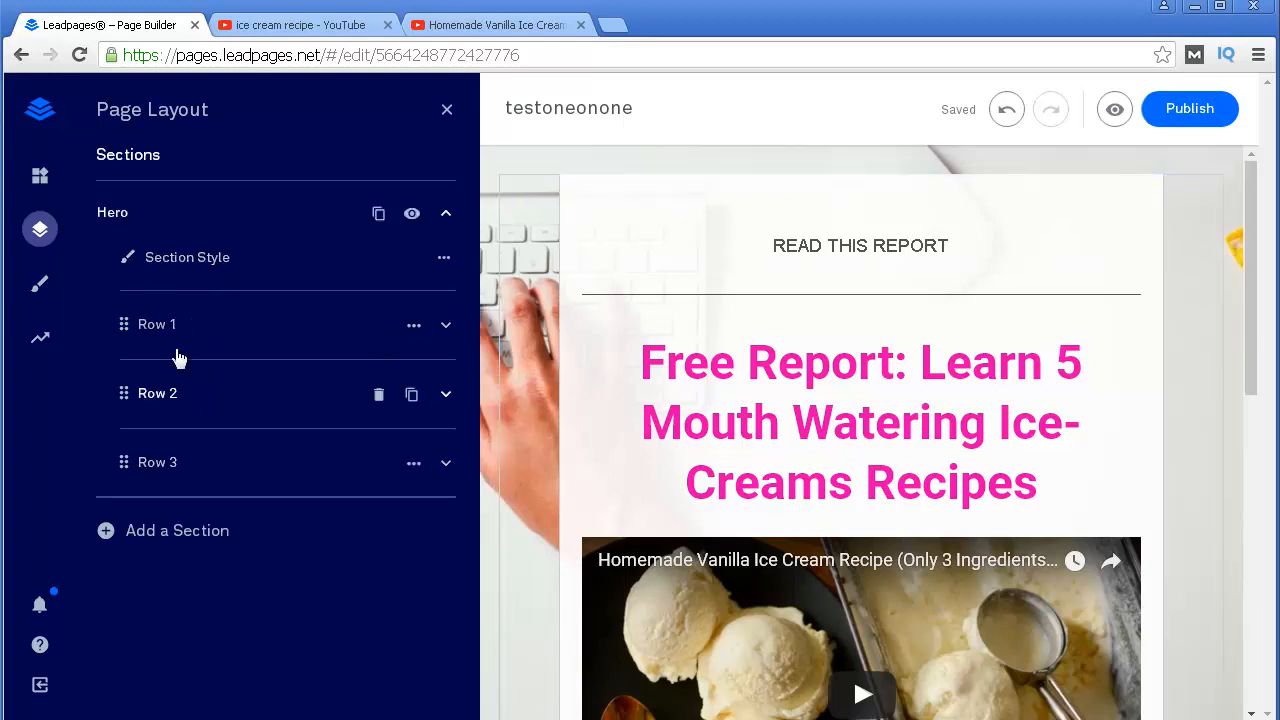
left_click(445, 327)
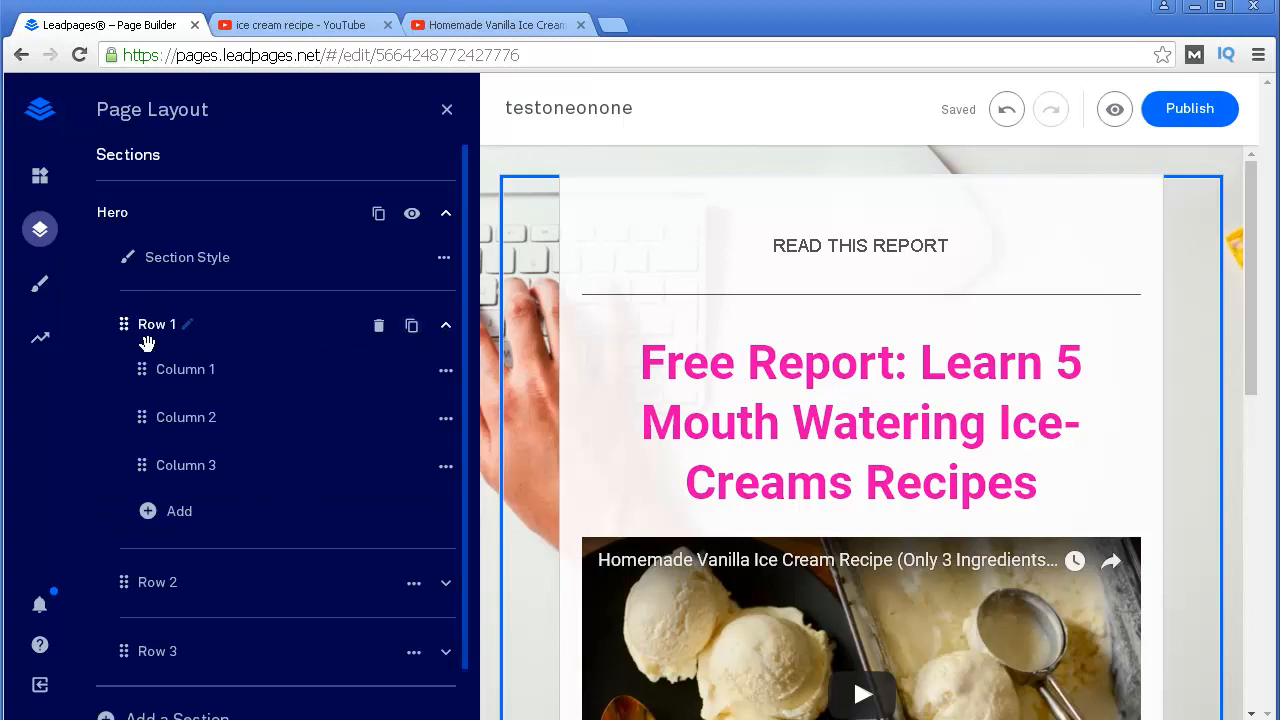
left_click(446, 328)
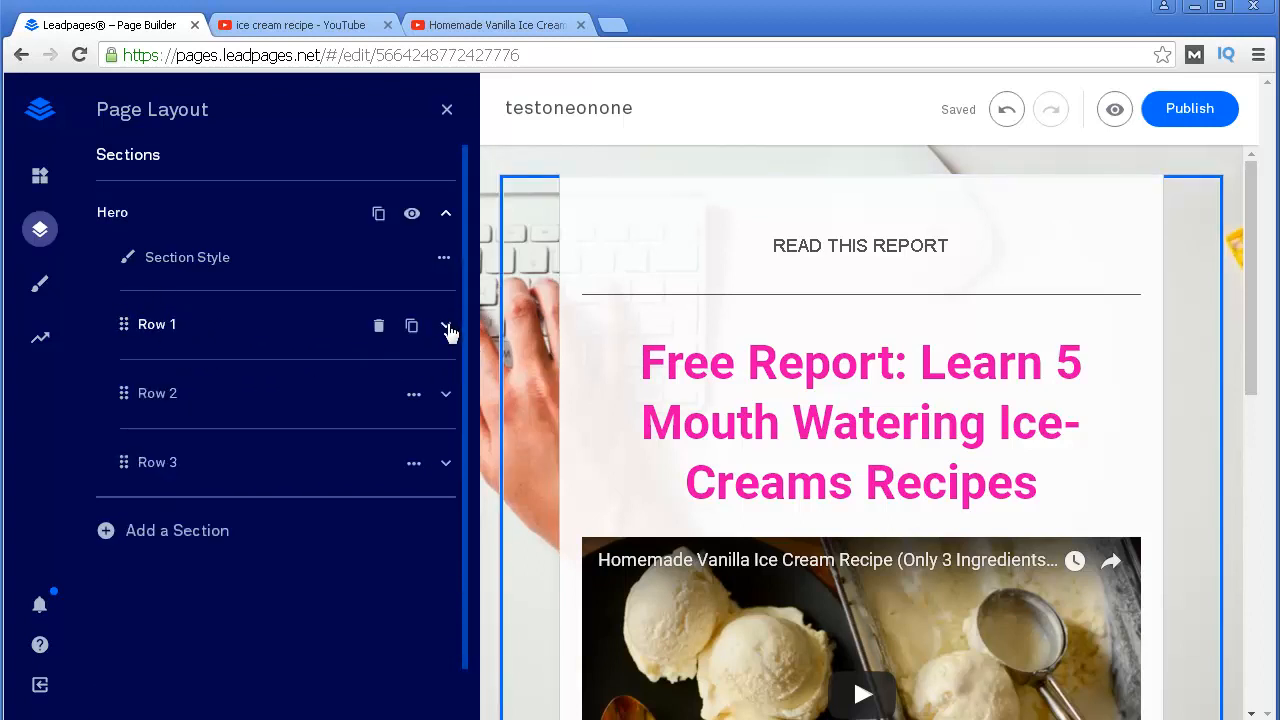
- Try a new section below the Hero section, expand it to see its row and column, and delete it
left_click(148, 545)
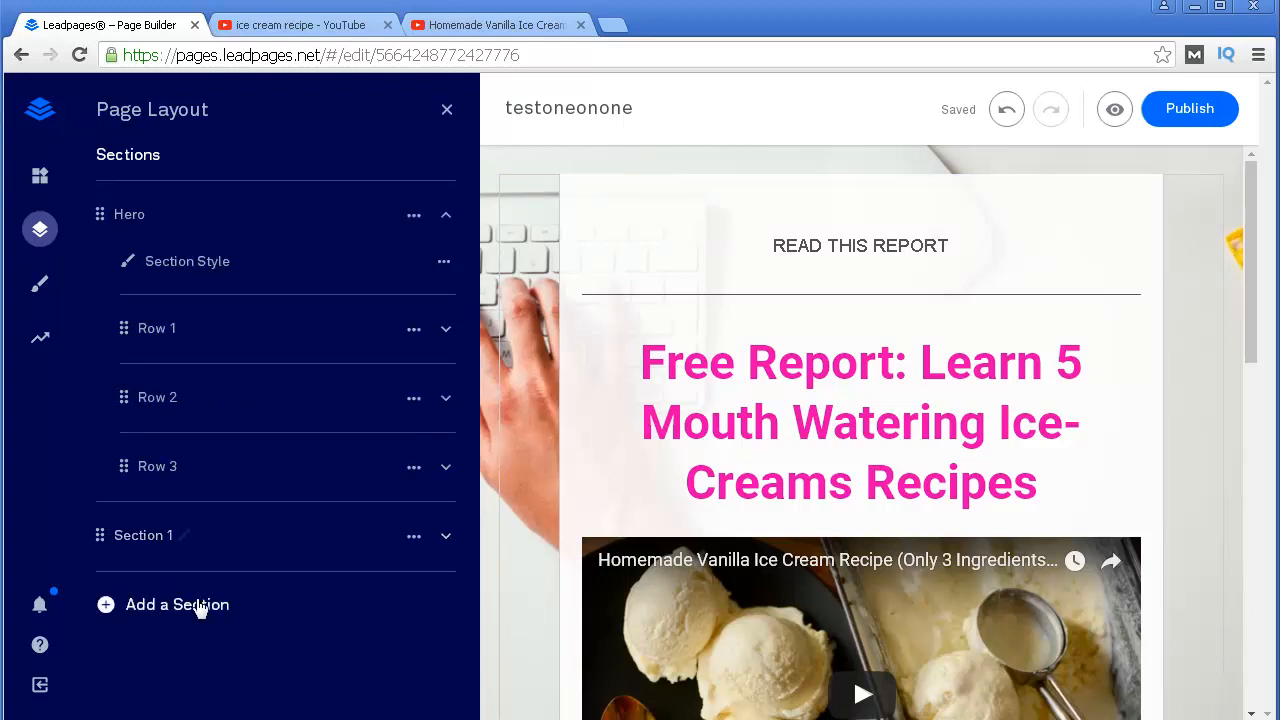
left_click_drag(1248, 248, 1251, 538)
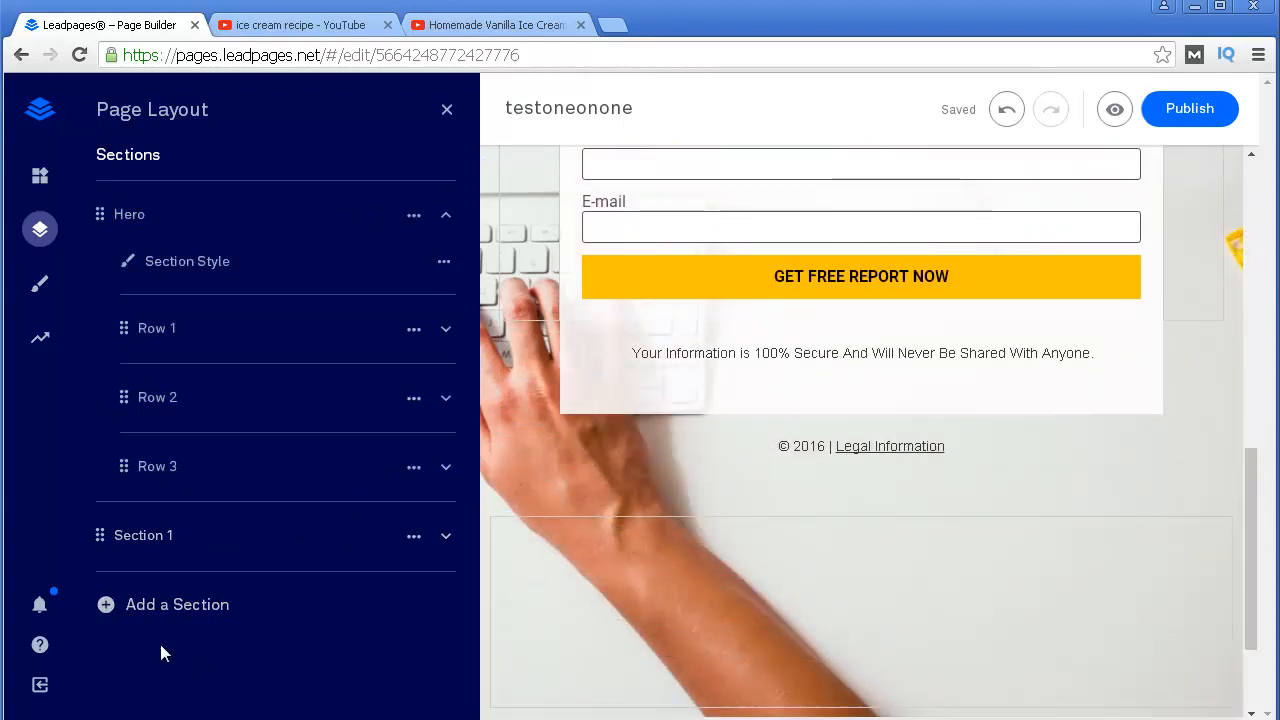
left_click(446, 537)
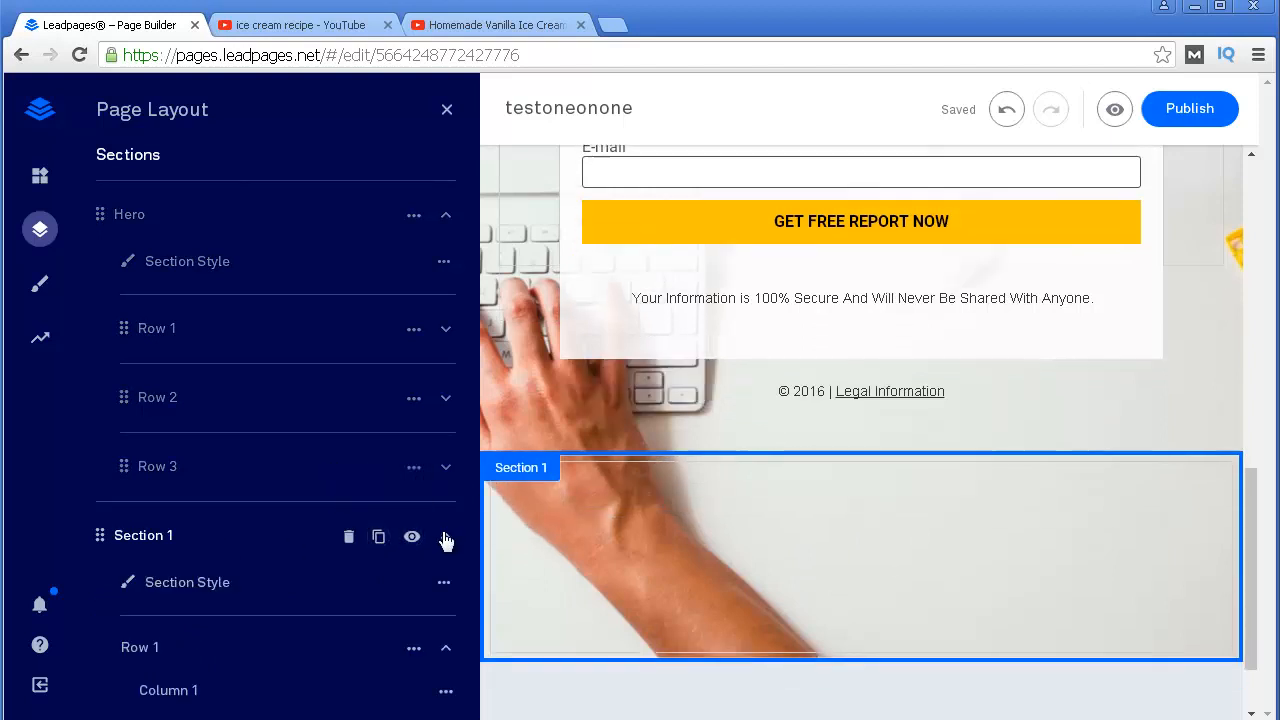
left_click(351, 540)
left_click(286, 539)
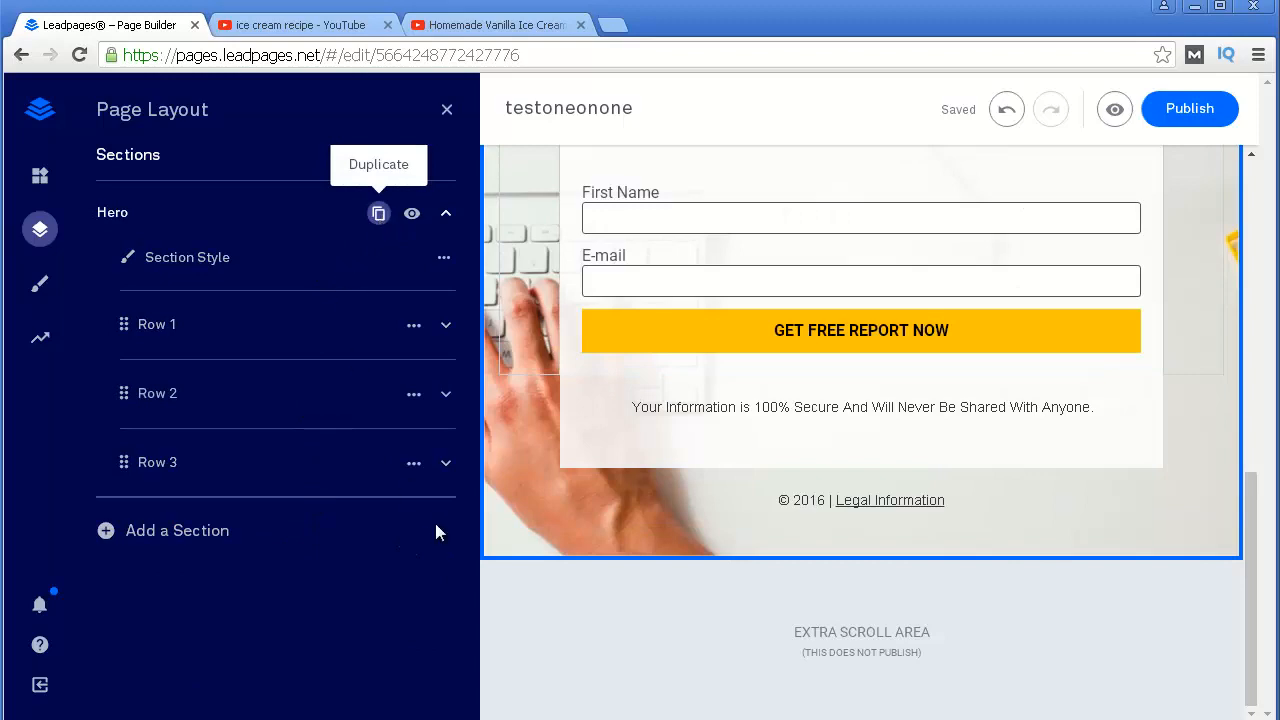
- Try a duplicate of the Hero section, look over the copied content and its rows, and delete the copy
scroll(830, 530, "down", 4)
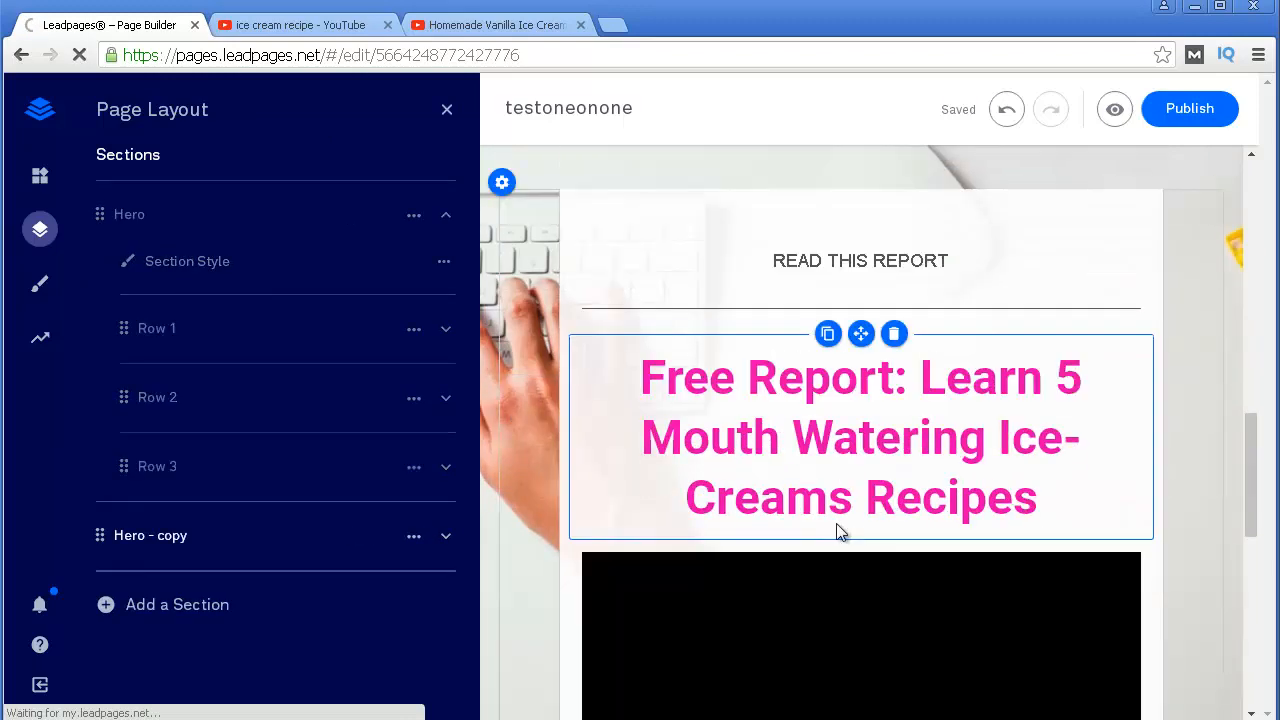
scroll(838, 530, "down", 7)
scroll(836, 520, "up", 1)
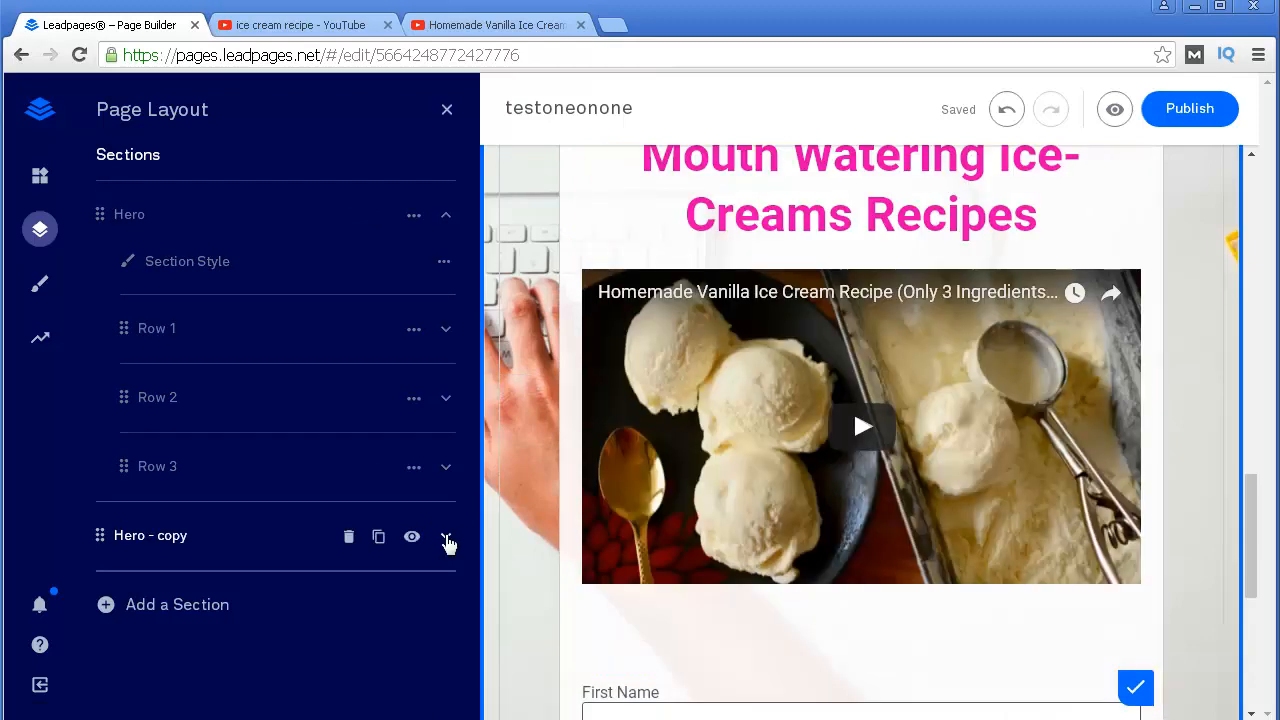
left_click(446, 537)
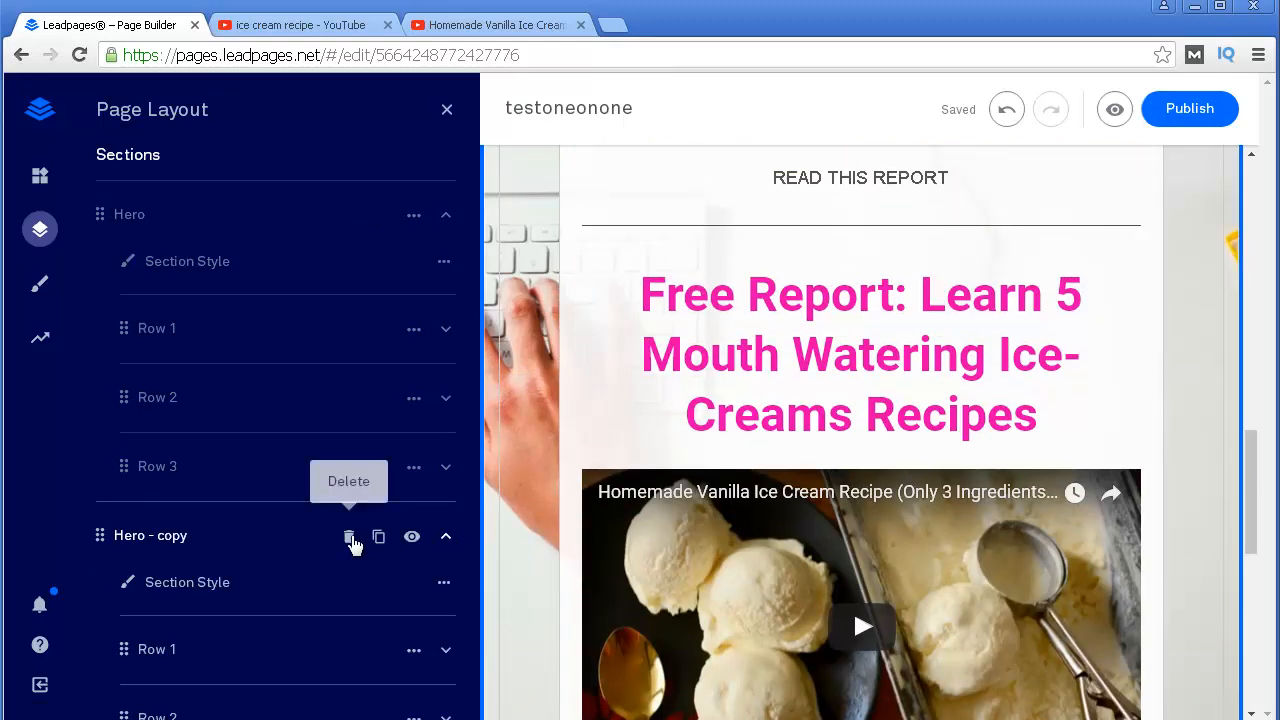
left_click(350, 541)
left_click(279, 536)
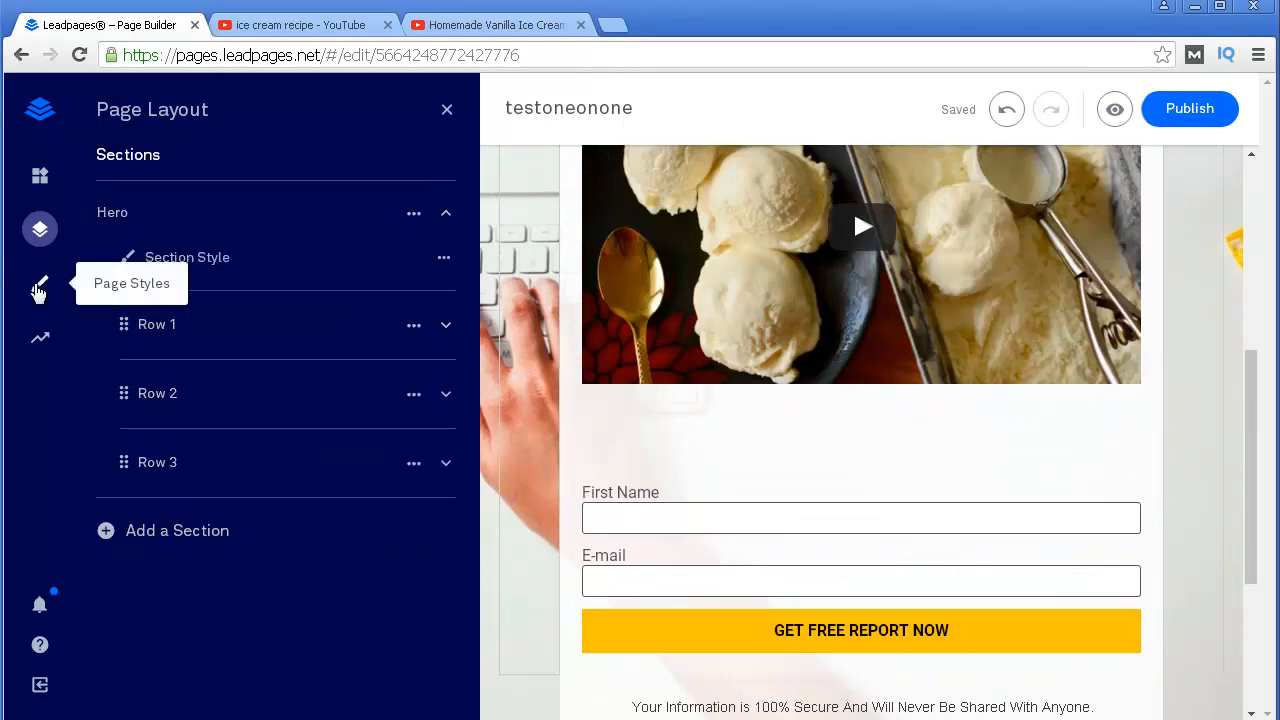
- Set the global headline font to Arial in the page styles
left_click(38, 285)
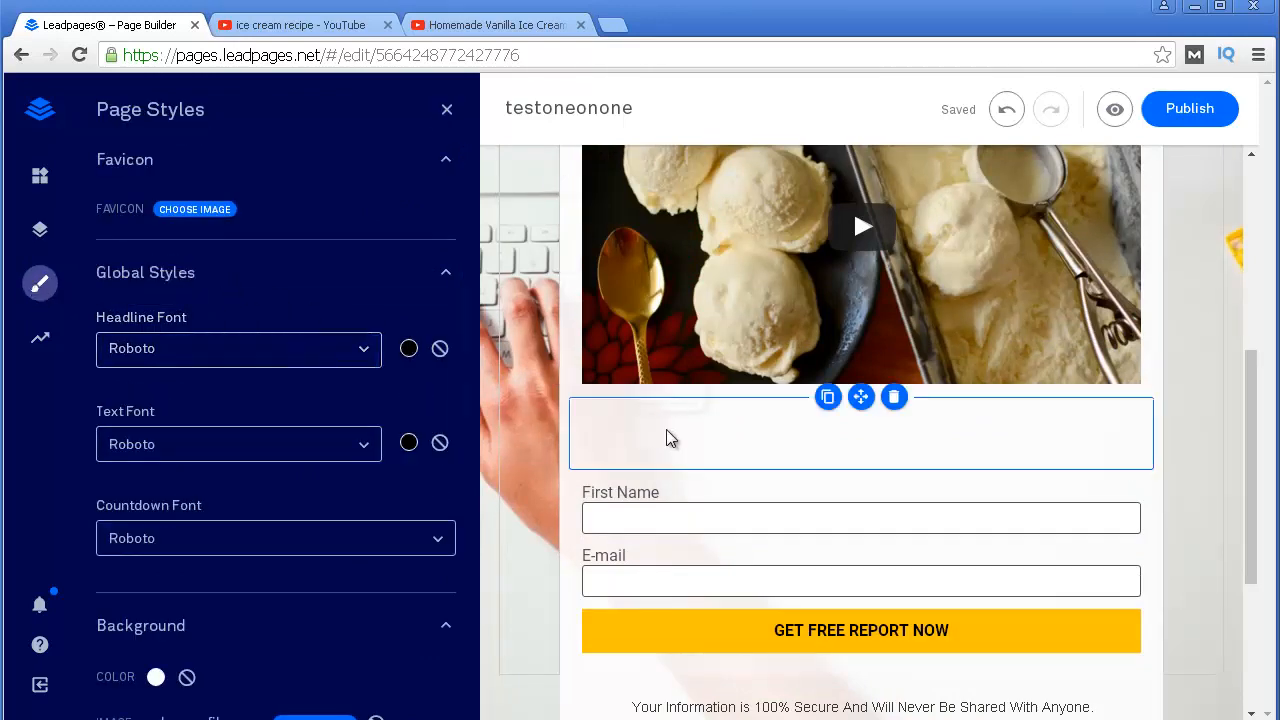
scroll(662, 432, "up", 3)
scroll(319, 604, "down", 2)
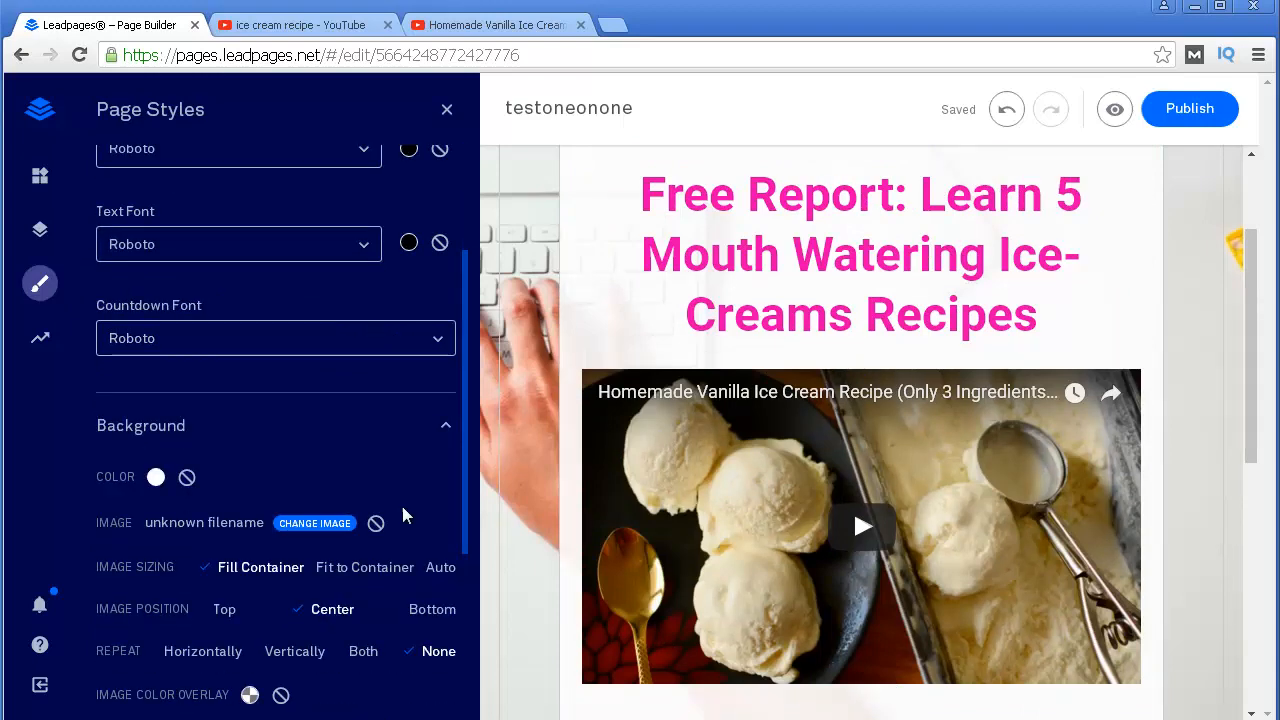
scroll(729, 249, "up", 2)
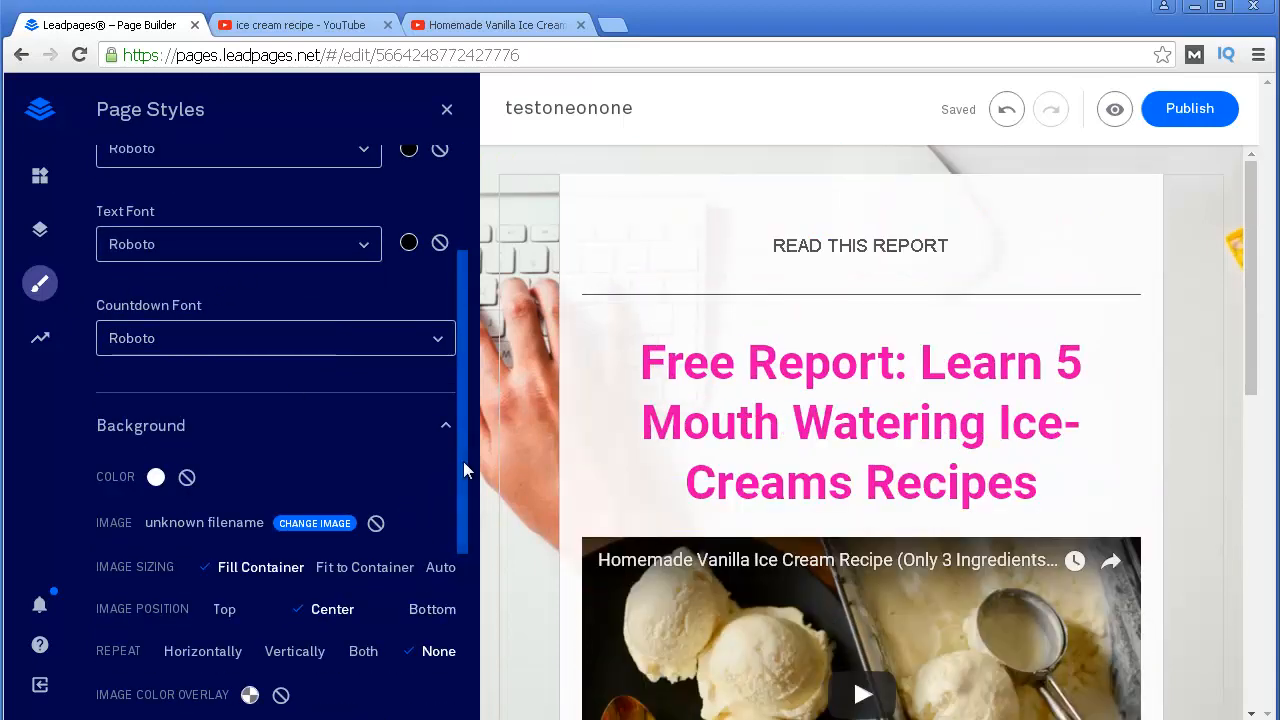
left_click_drag(463, 461, 457, 314)
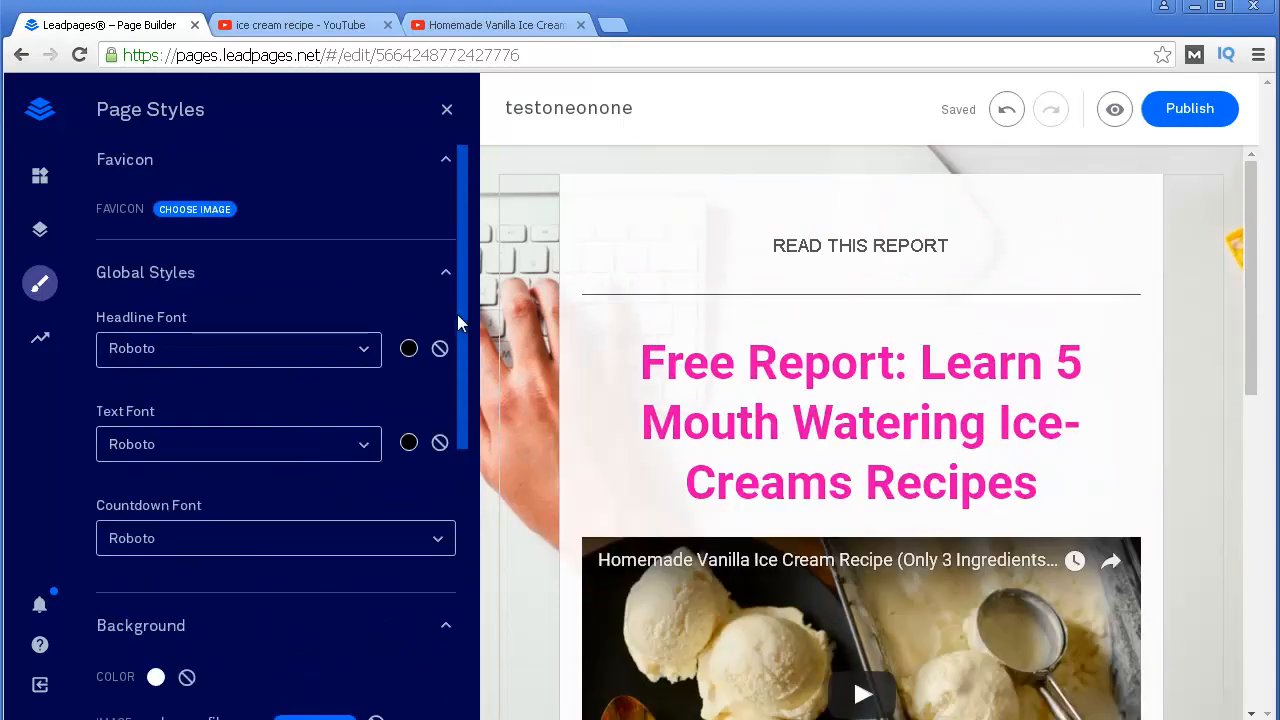
left_click(263, 354)
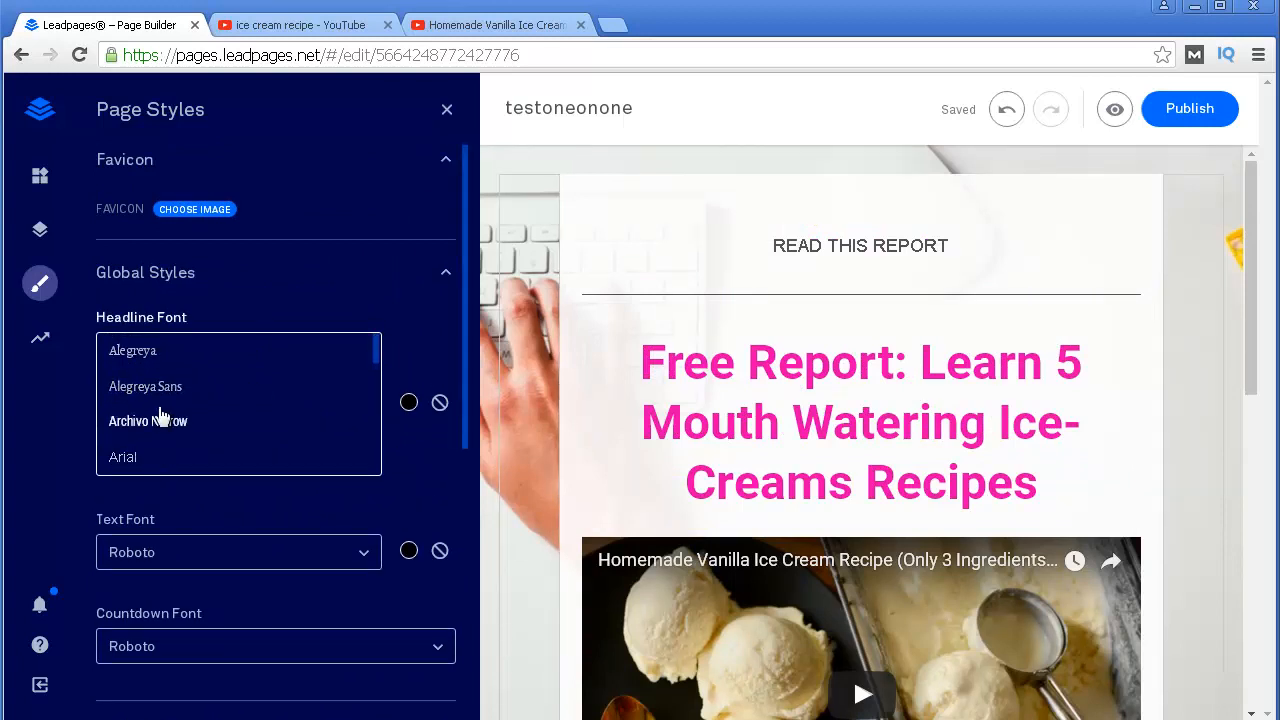
scroll(165, 415, "down", 3)
scroll(160, 400, "up", 3)
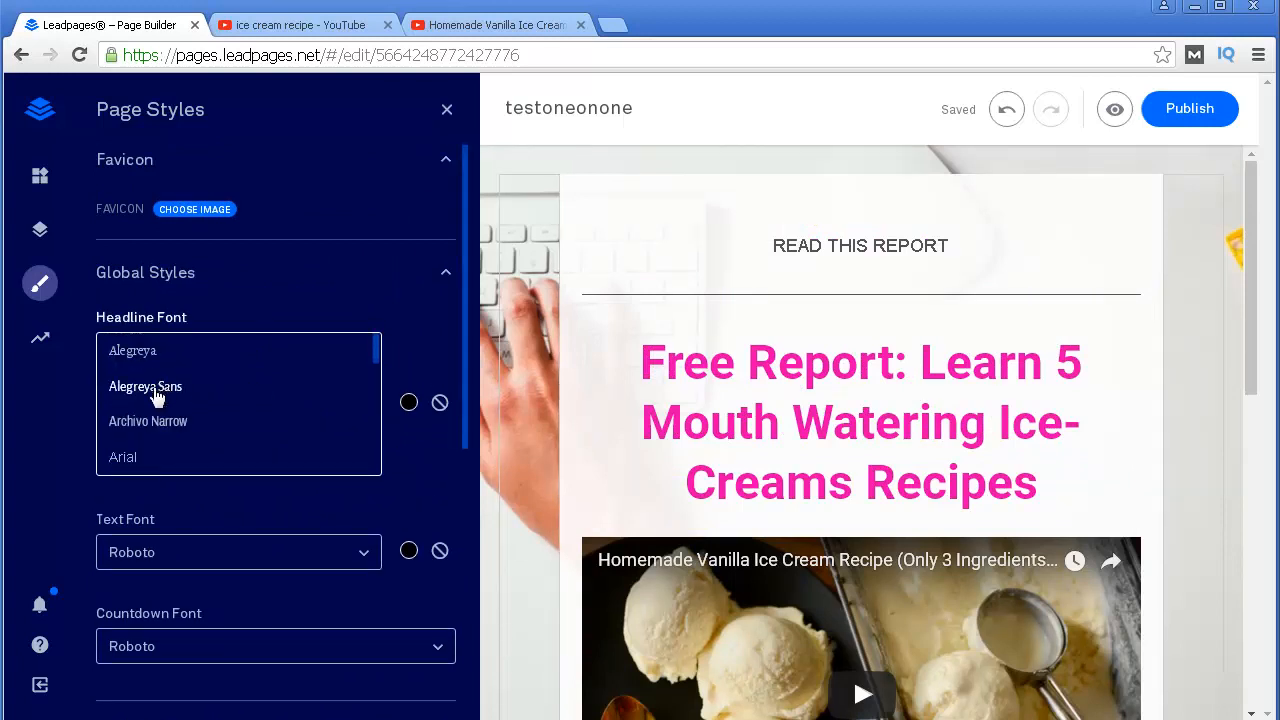
left_click(123, 457)
scroll(180, 415, "down", 2)
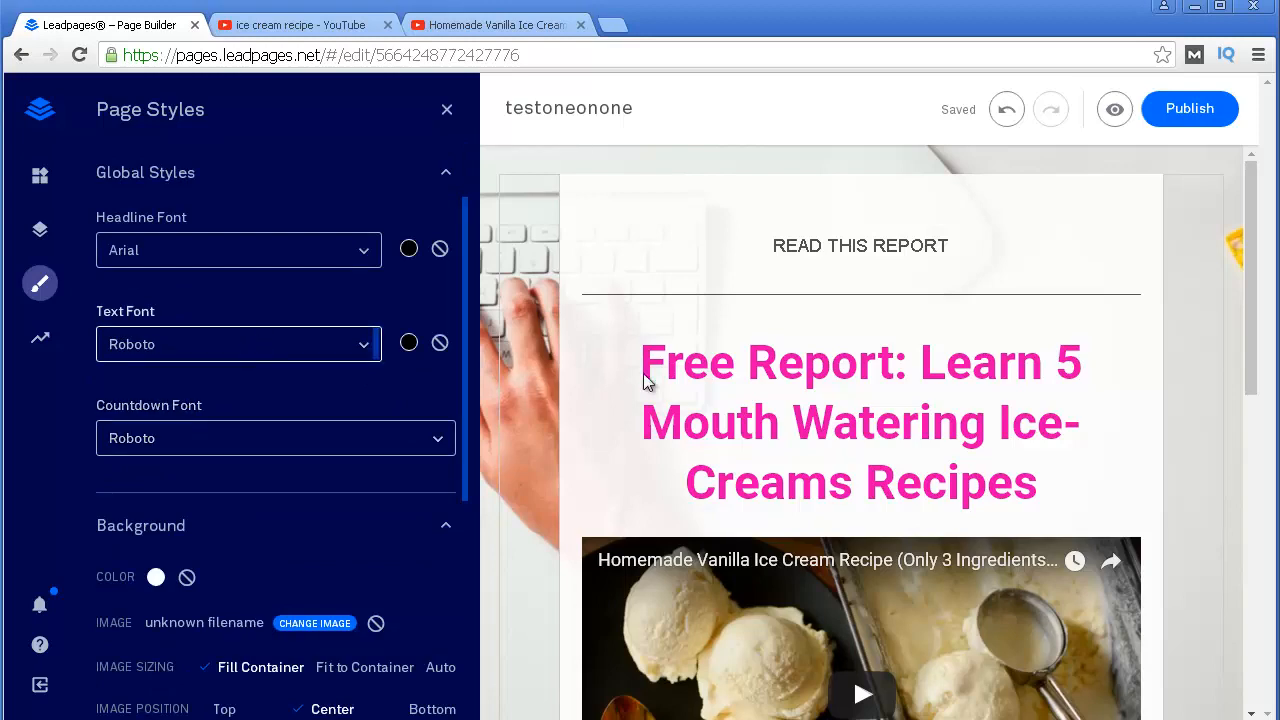
scroll(600, 378, "down", 2)
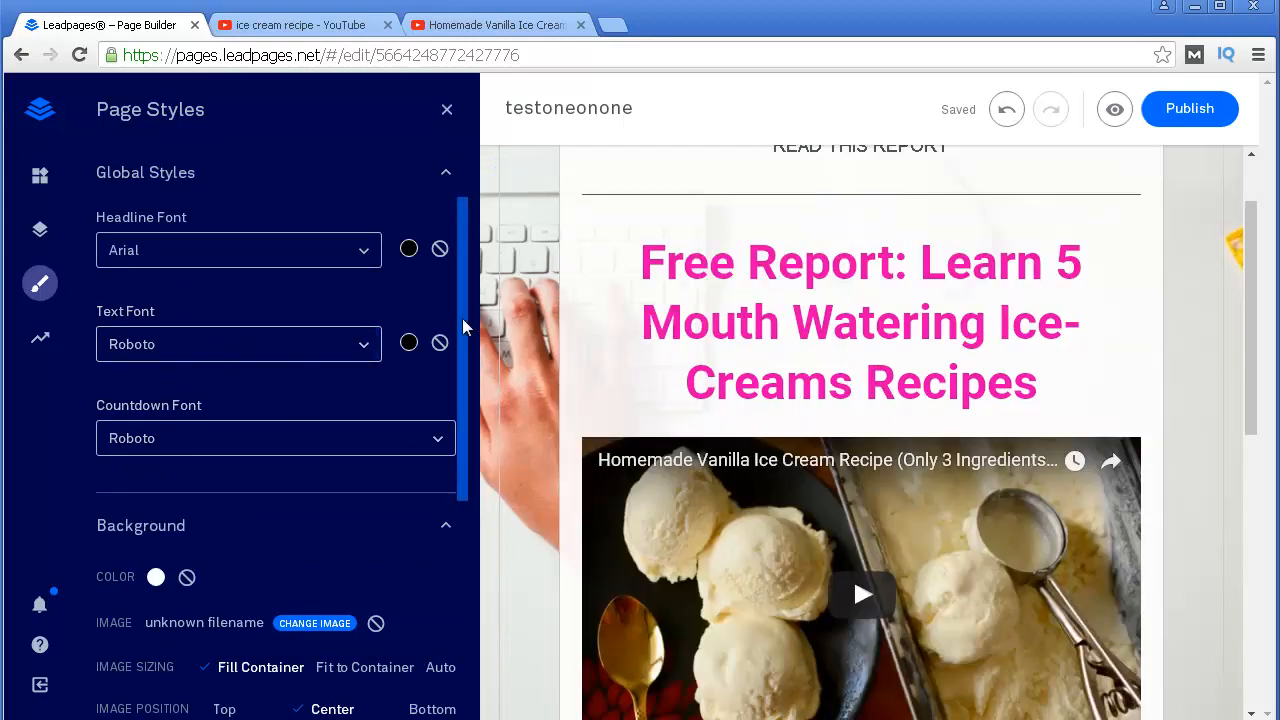
scroll(463, 318, "down", 1)
scroll(845, 434, "down", 5)
scroll(678, 381, "up", 4)
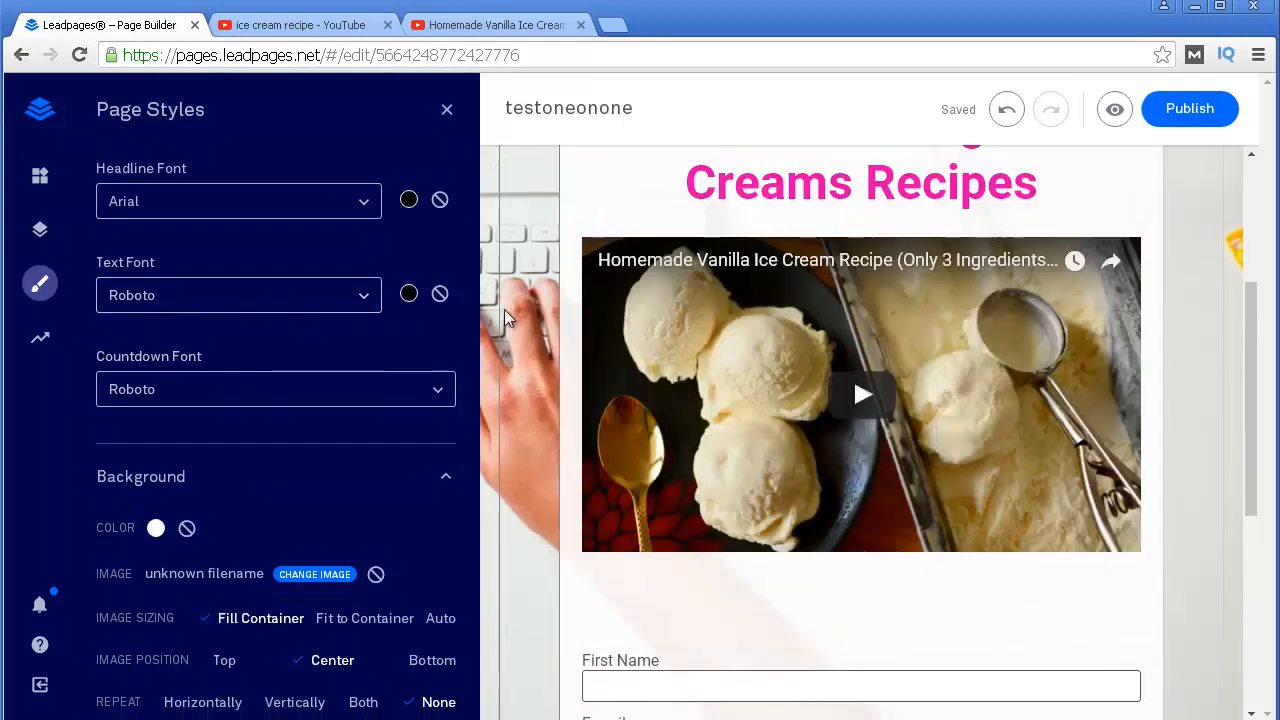
left_click_drag(464, 250, 448, 360)
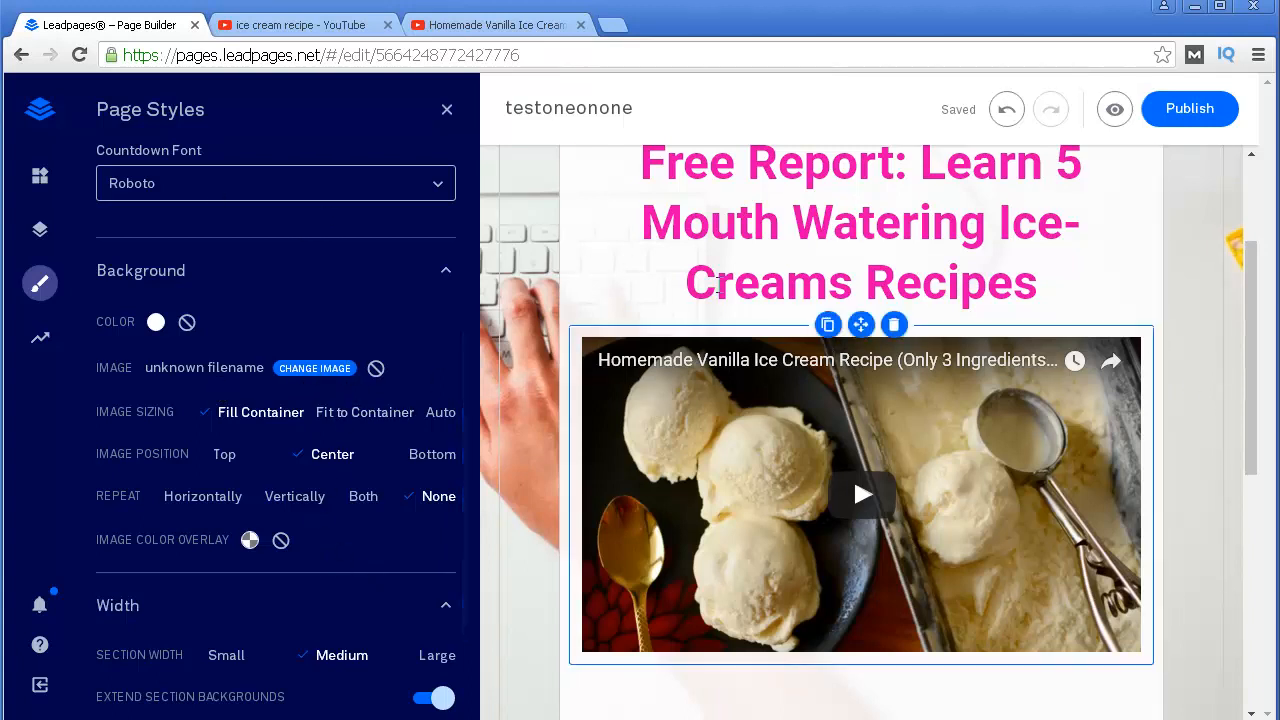
left_click(287, 367)
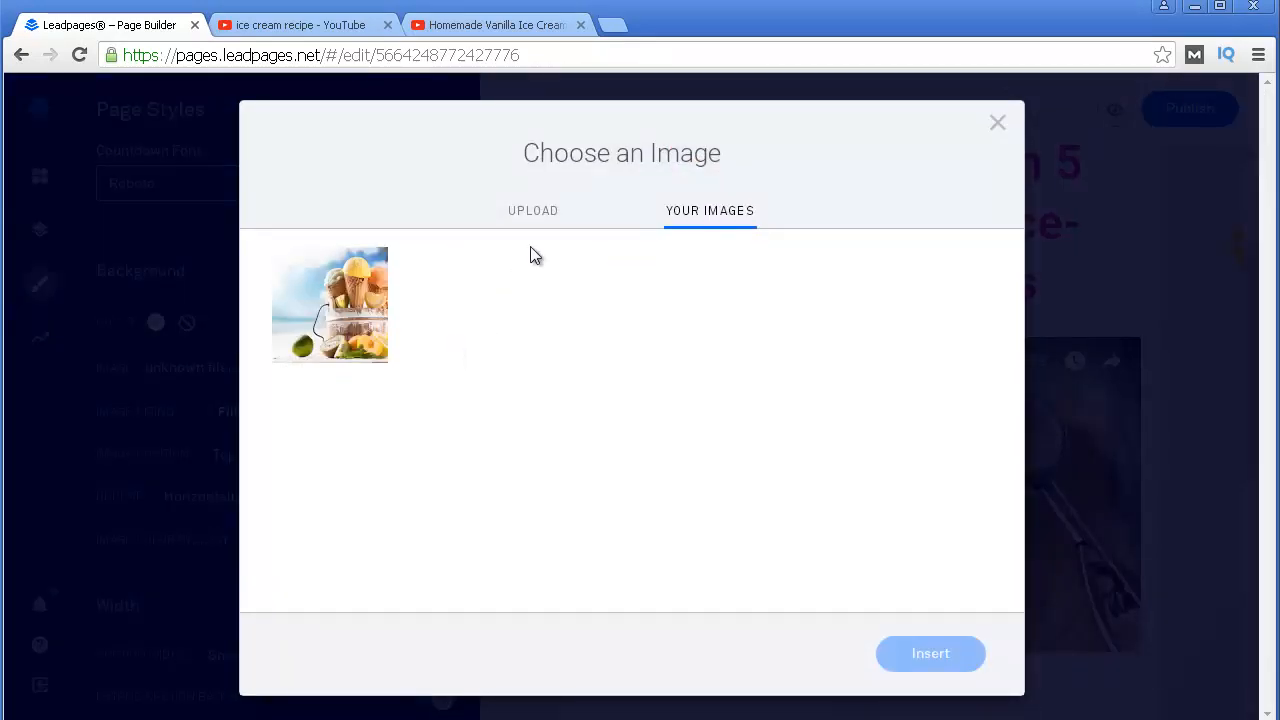
left_click(535, 212)
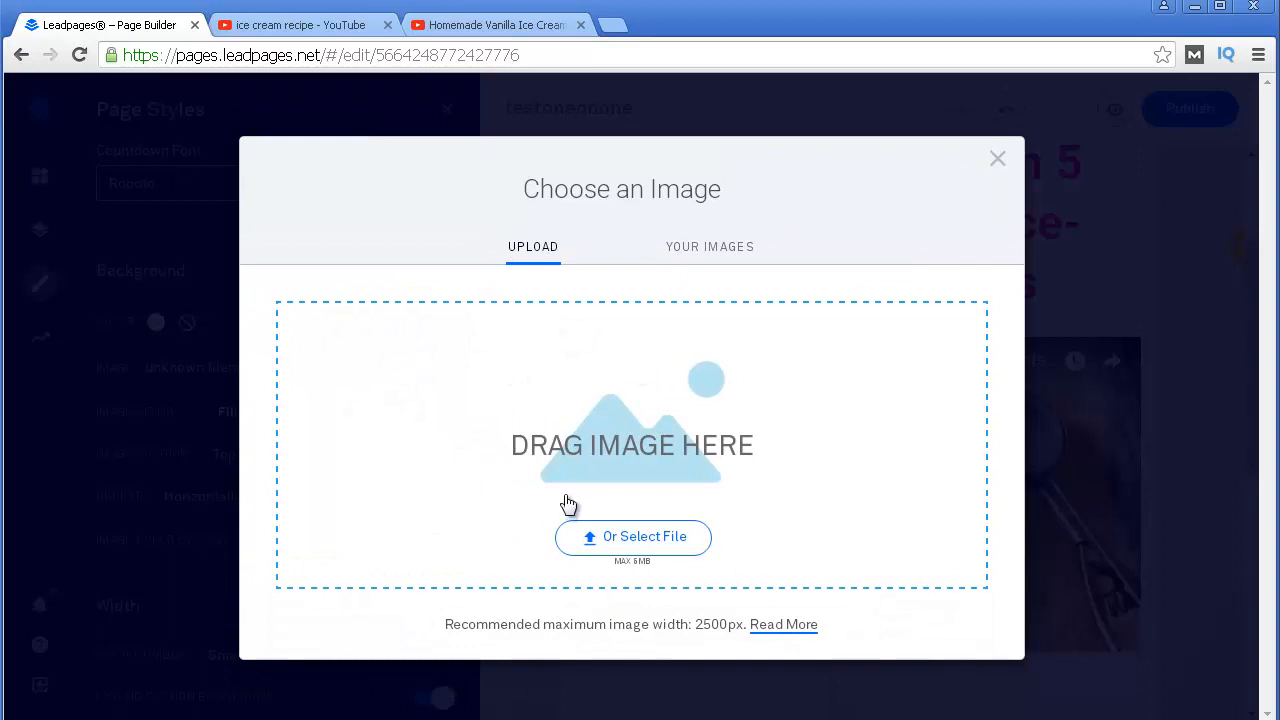
left_click(724, 247)
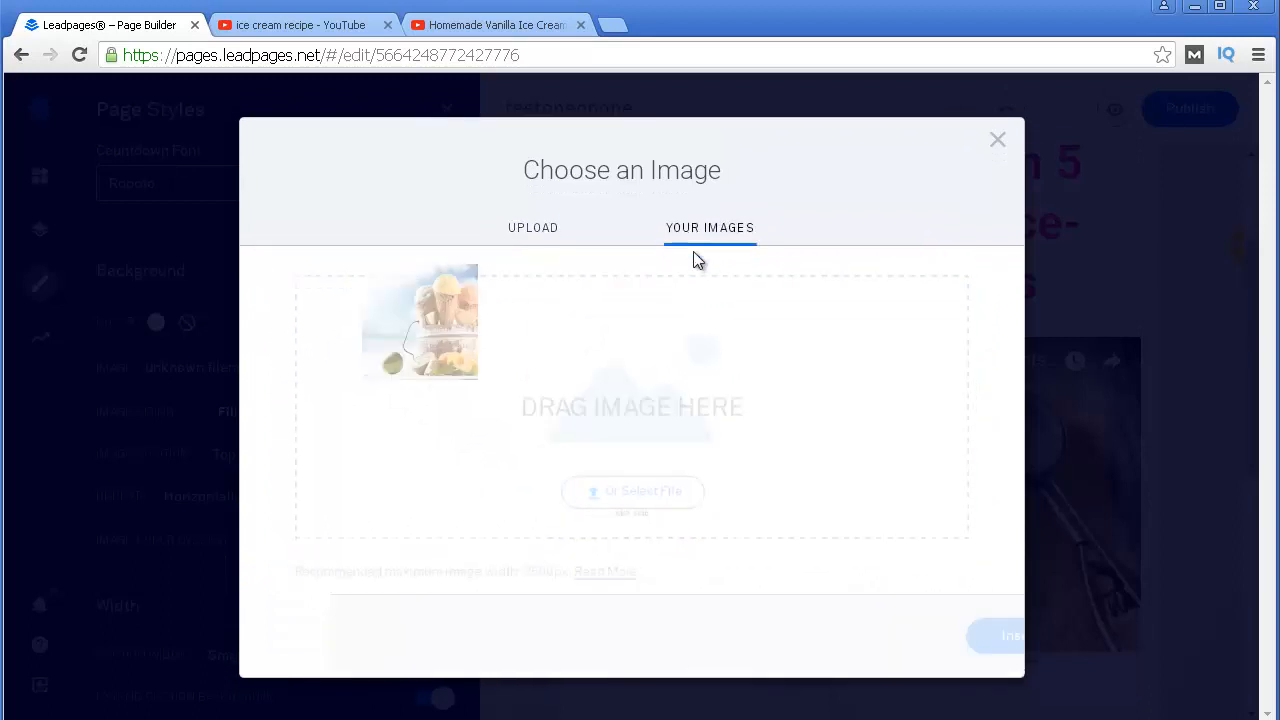
left_click(335, 330)
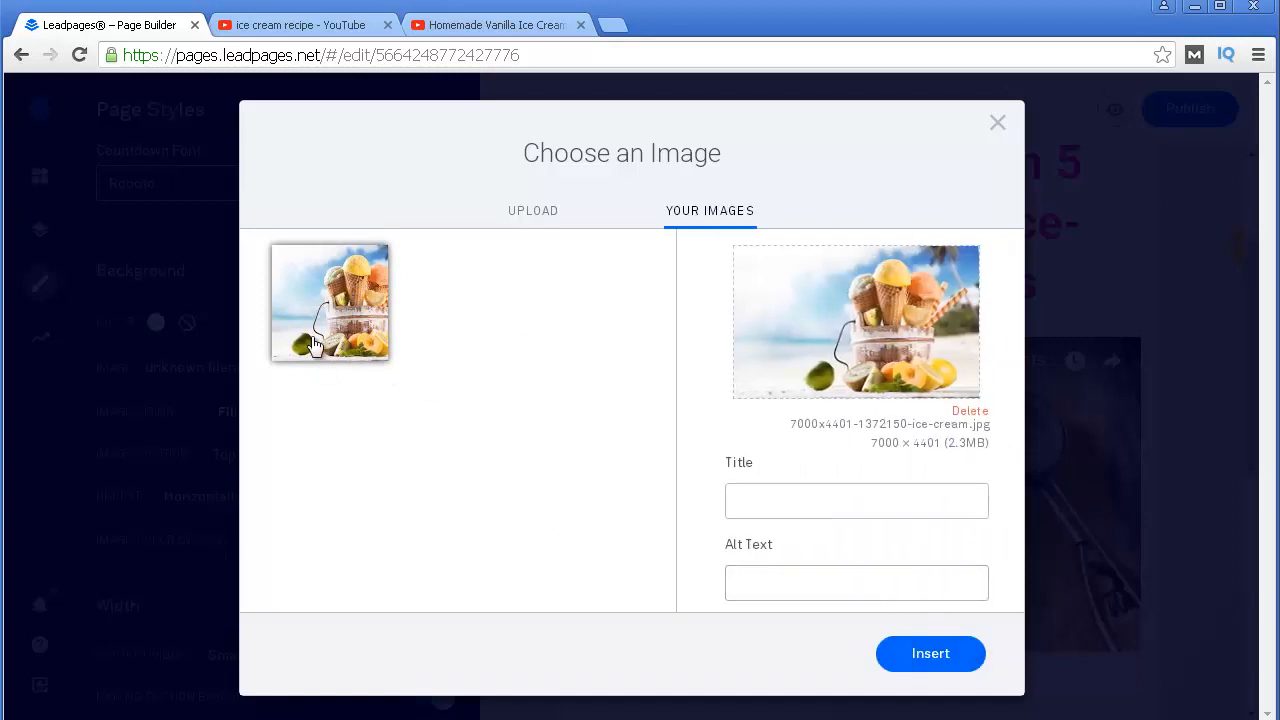
left_click(814, 588)
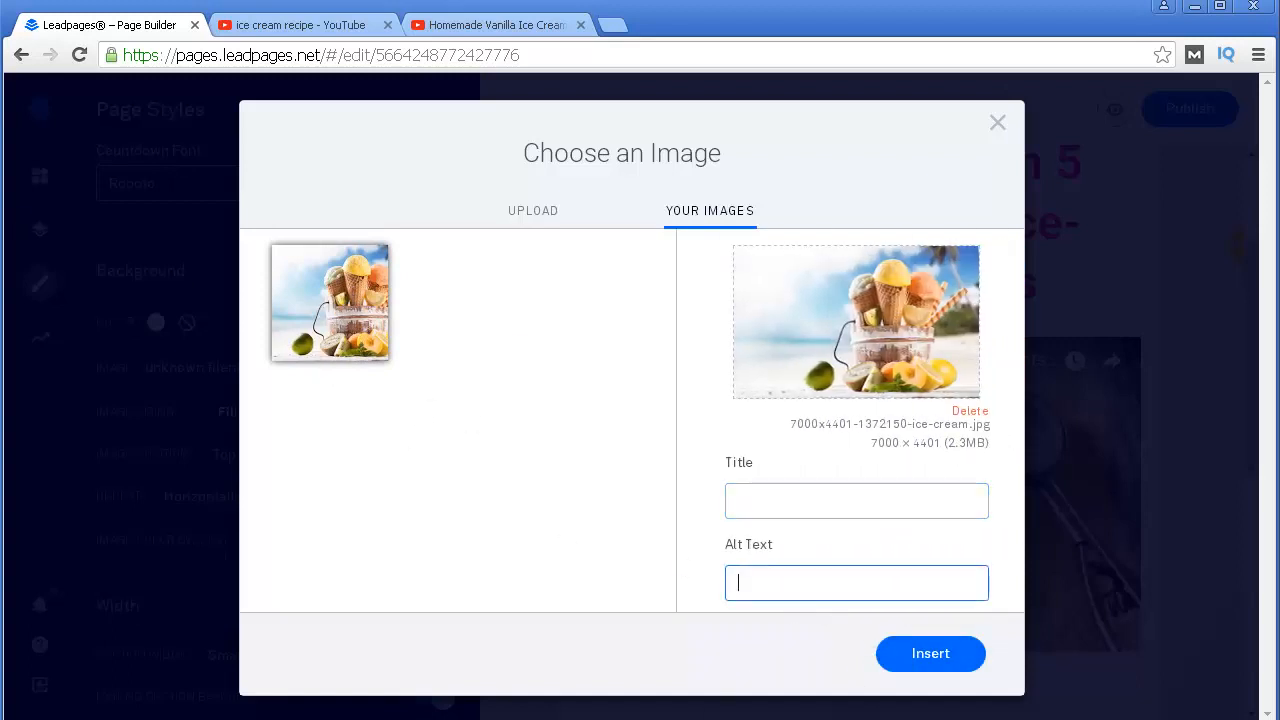
left_click(926, 655)
scroll(788, 481, "down", 1)
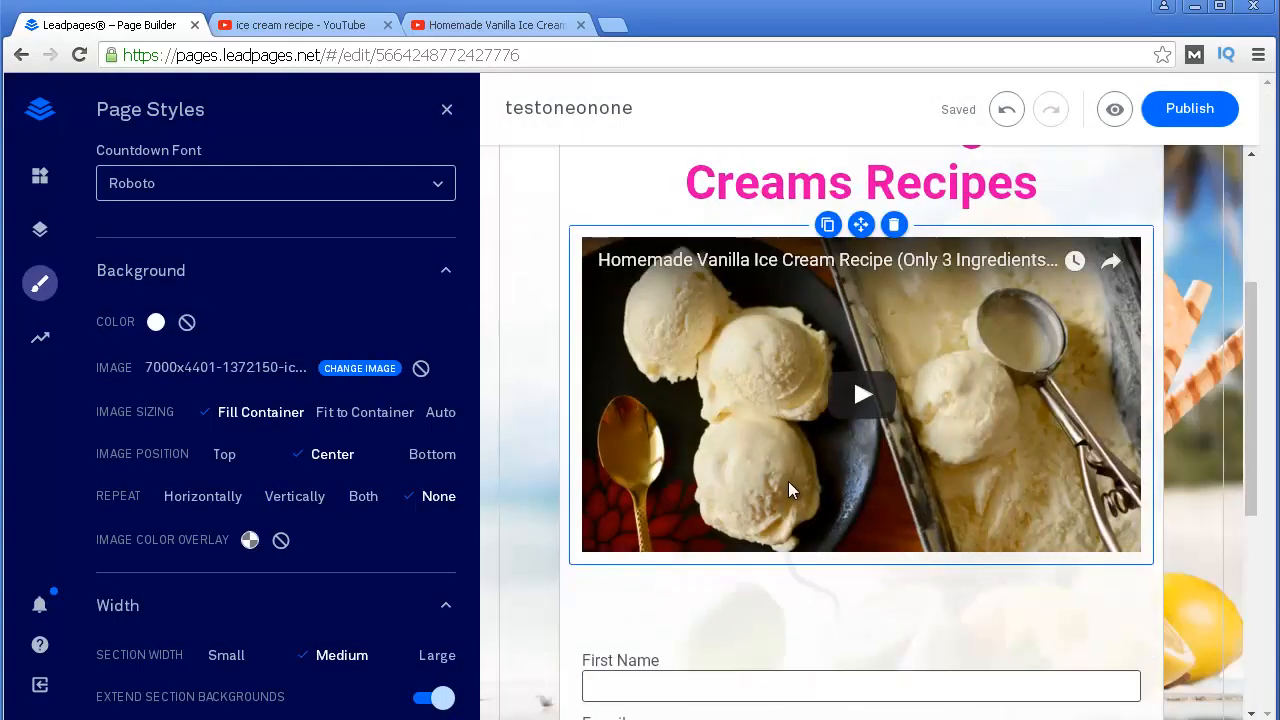
- Compare the Small, Medium and Large section widths on the page and settle on Small
scroll(294, 383, "down", 2)
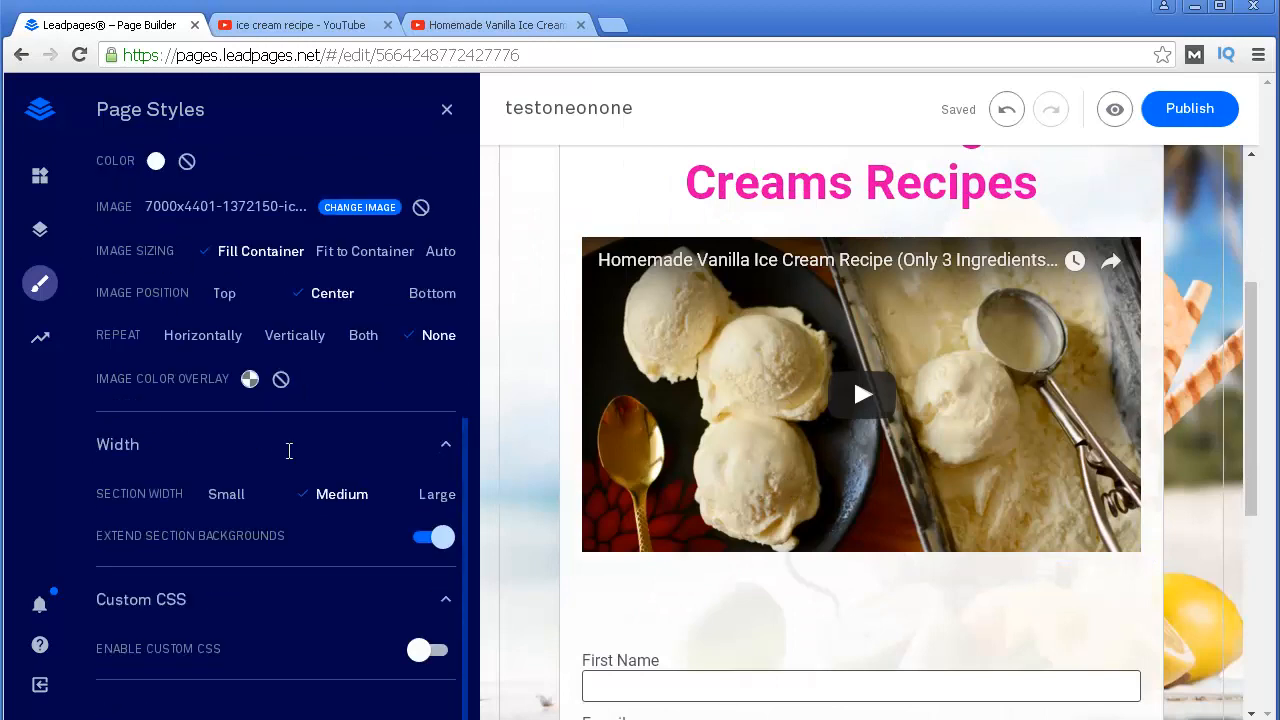
scroll(1124, 292, "up", 3)
scroll(1124, 292, "up", 1)
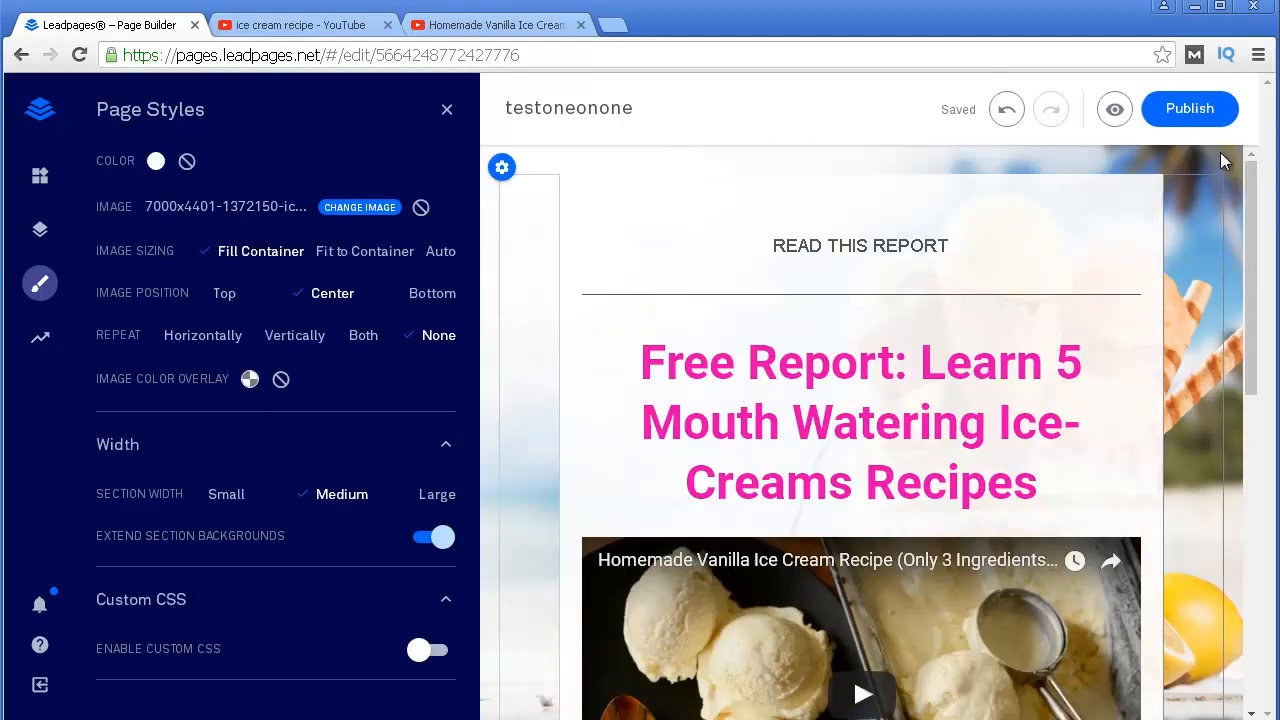
scroll(1153, 416, "down", 3)
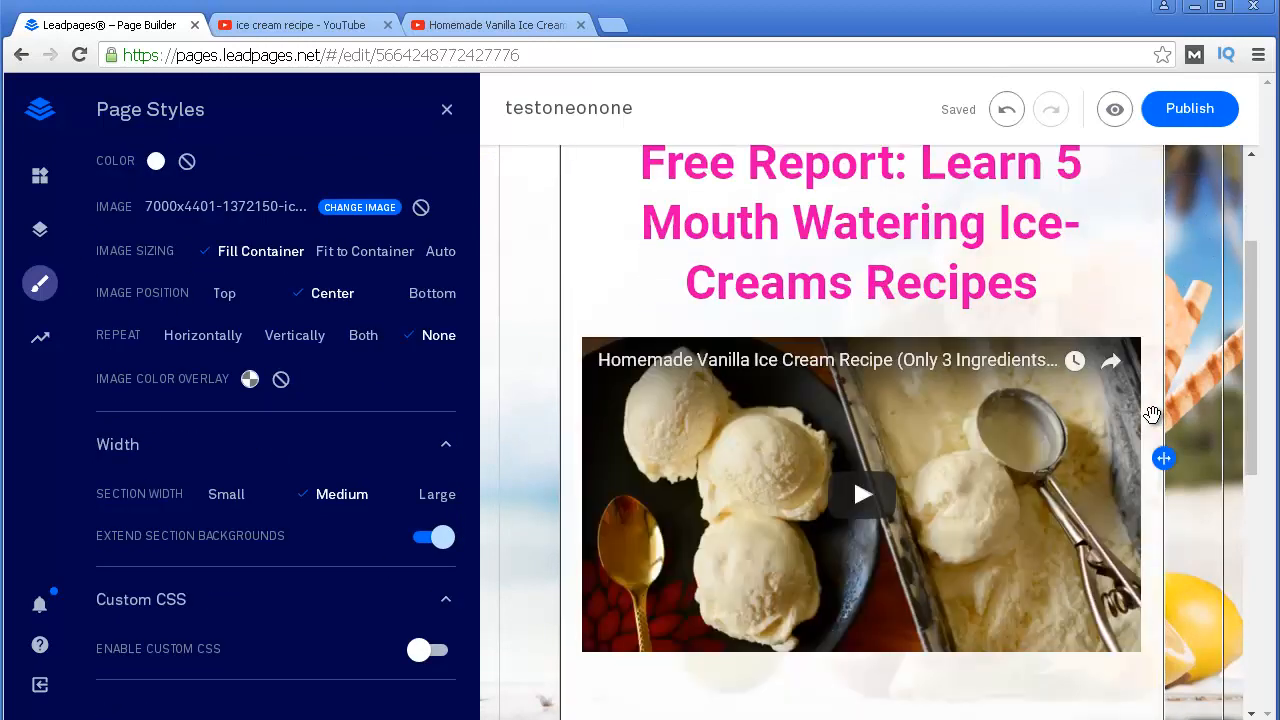
scroll(1143, 422, "down", 2)
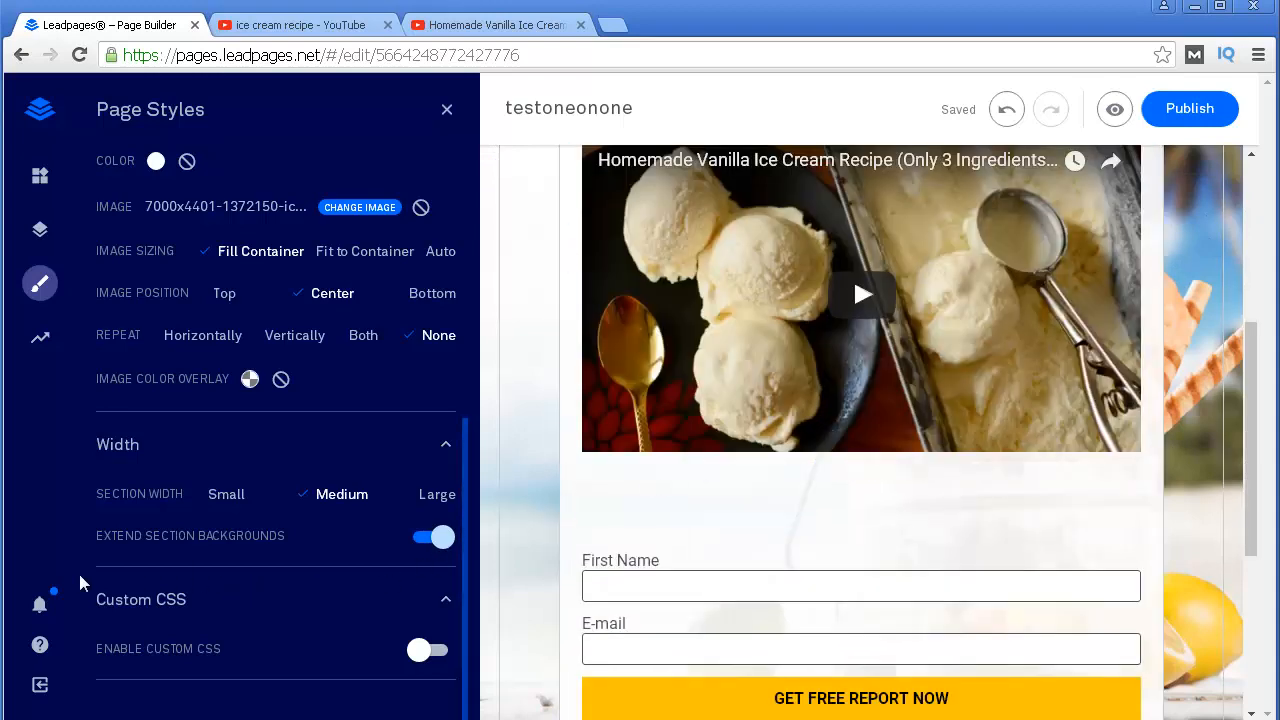
left_click(231, 496)
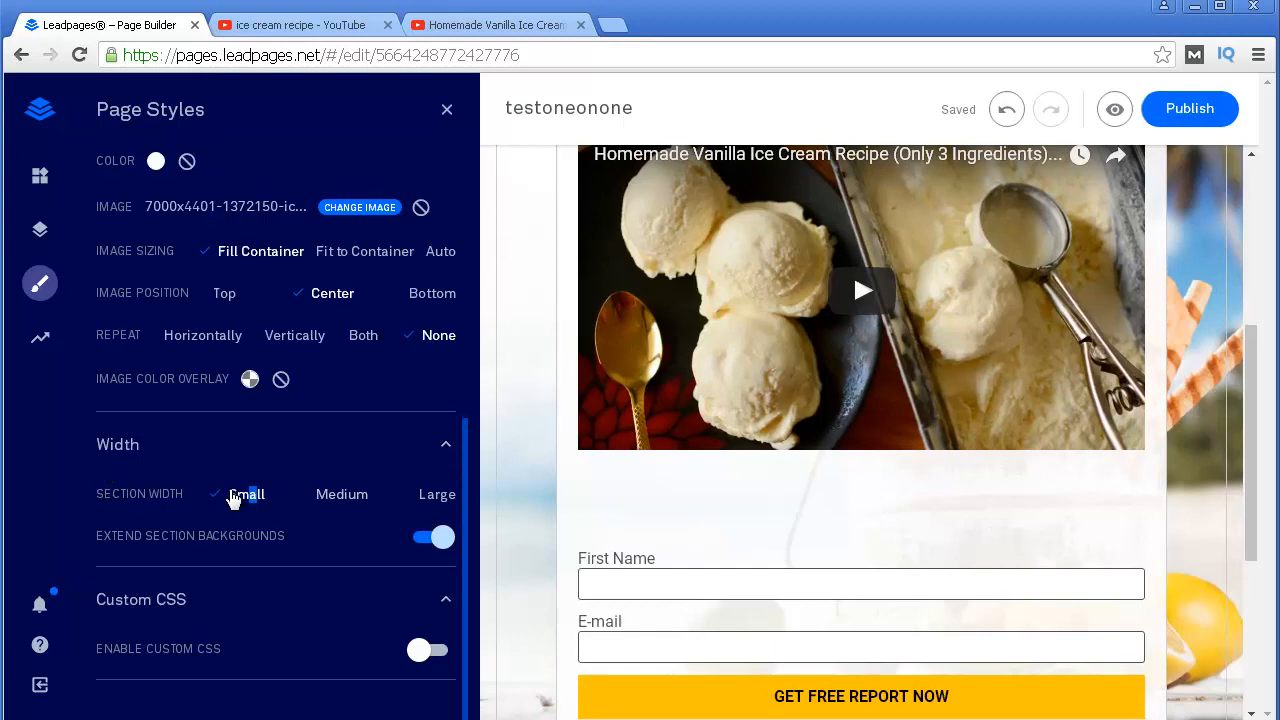
left_click(340, 497)
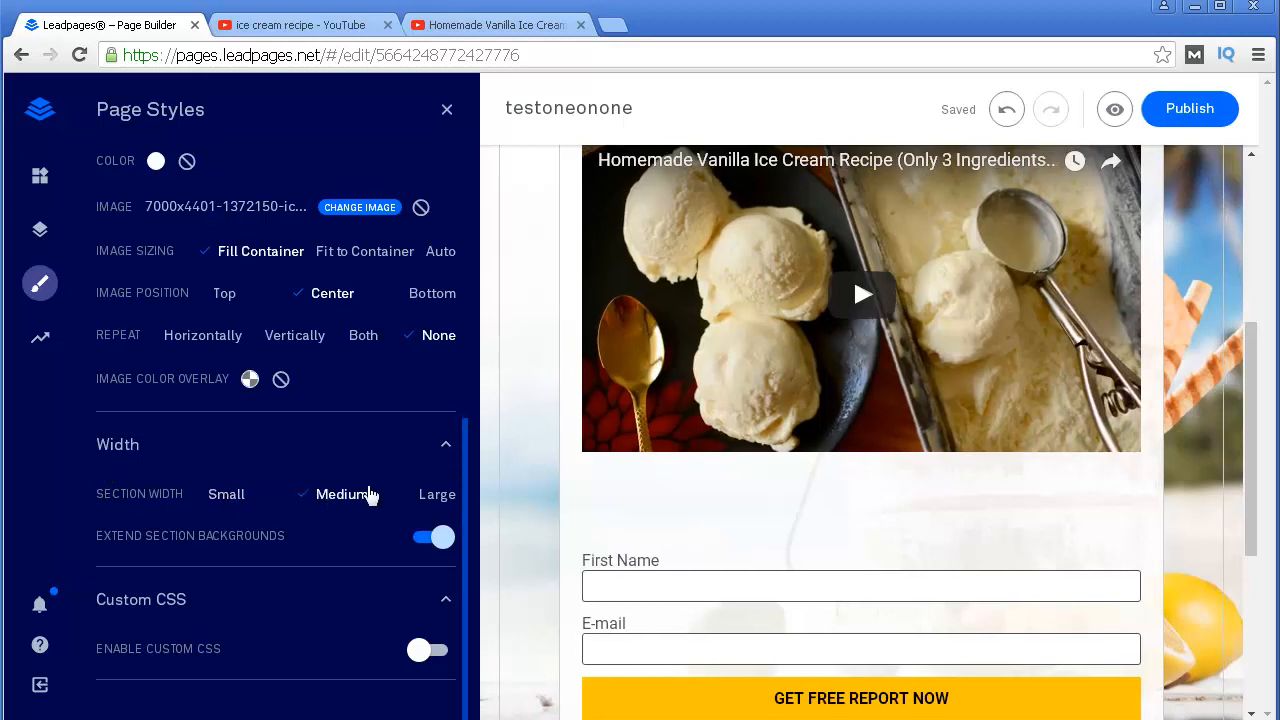
left_click(428, 498)
scroll(528, 478, "up", 4)
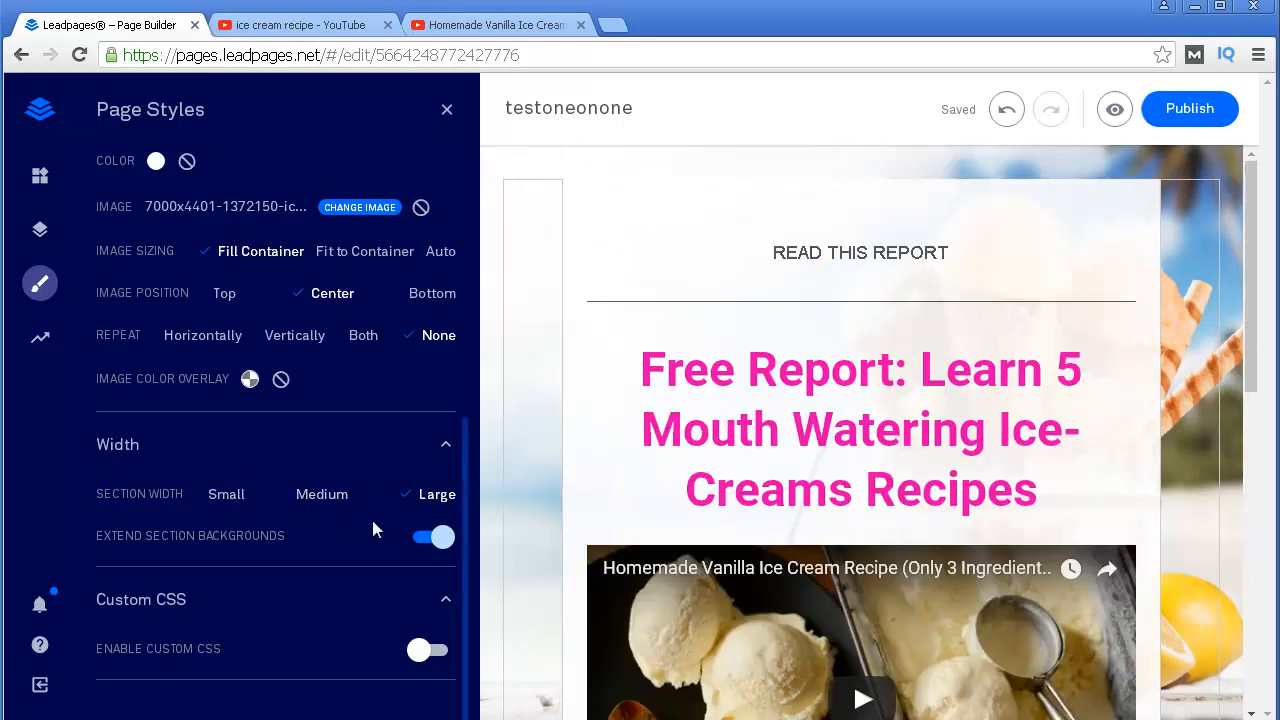
left_click(322, 496)
left_click(228, 496)
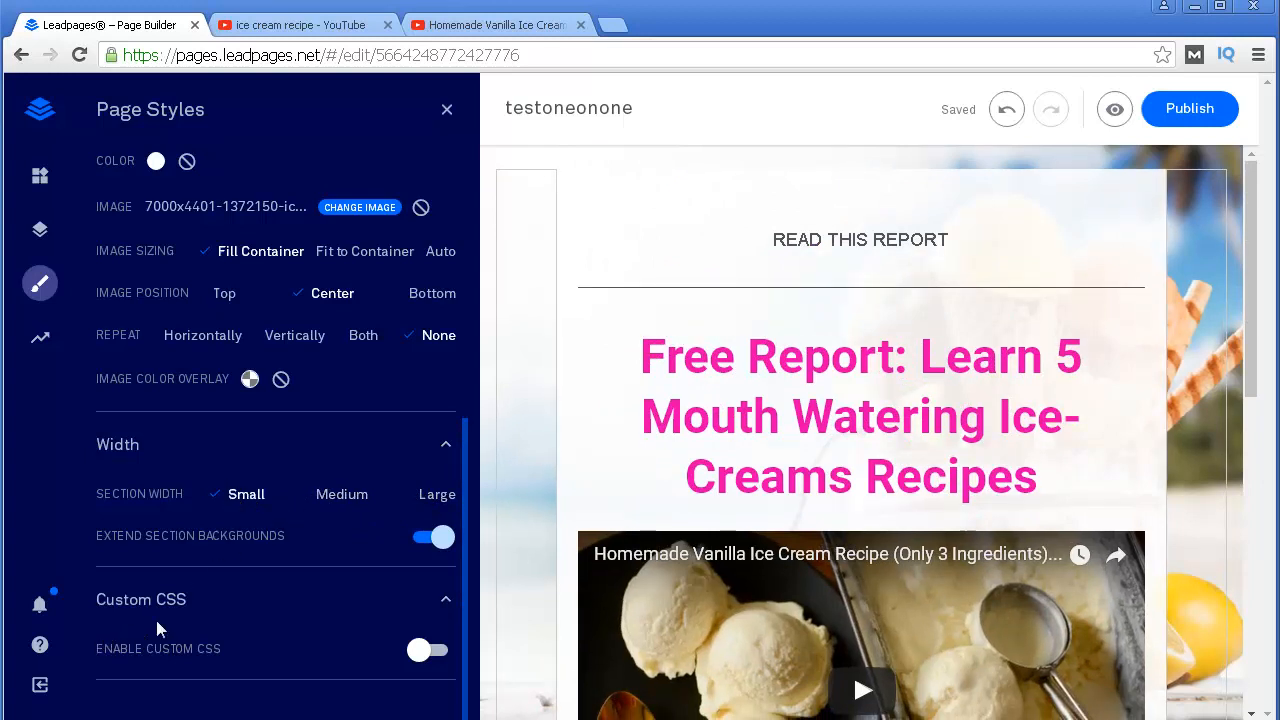
scroll(1198, 518, "down", 1)
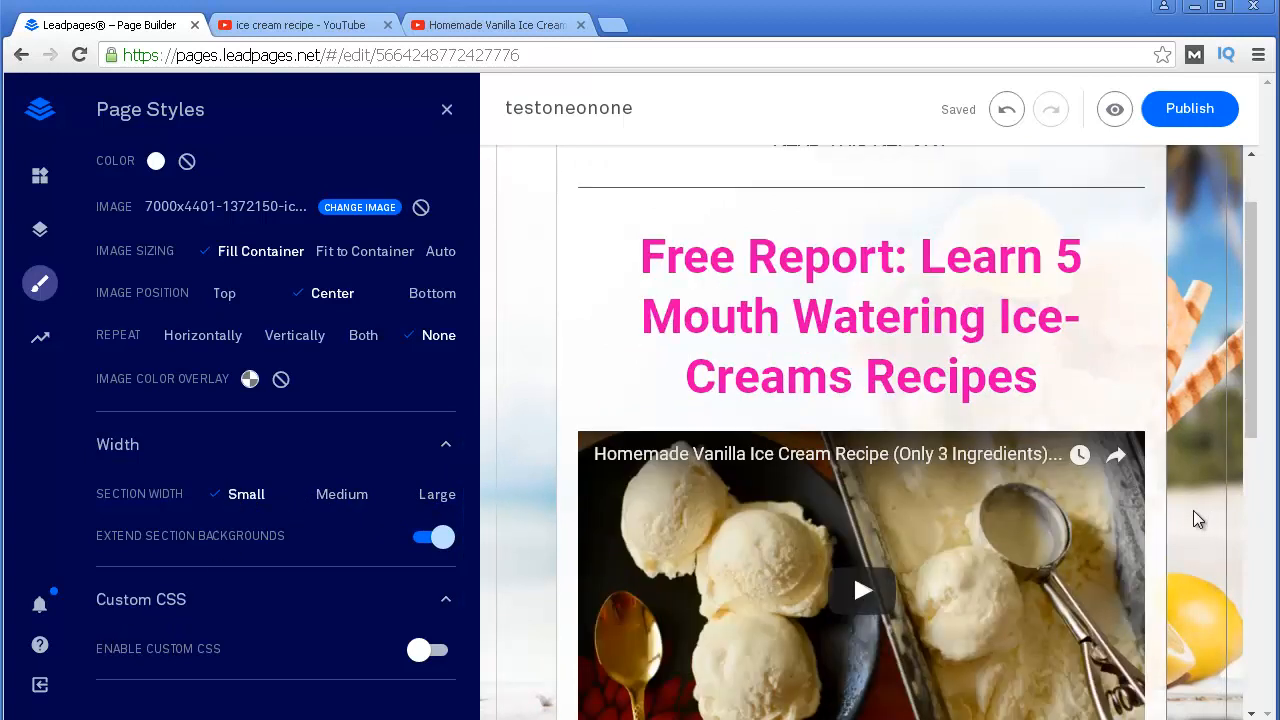
scroll(1062, 385, "down", 1)
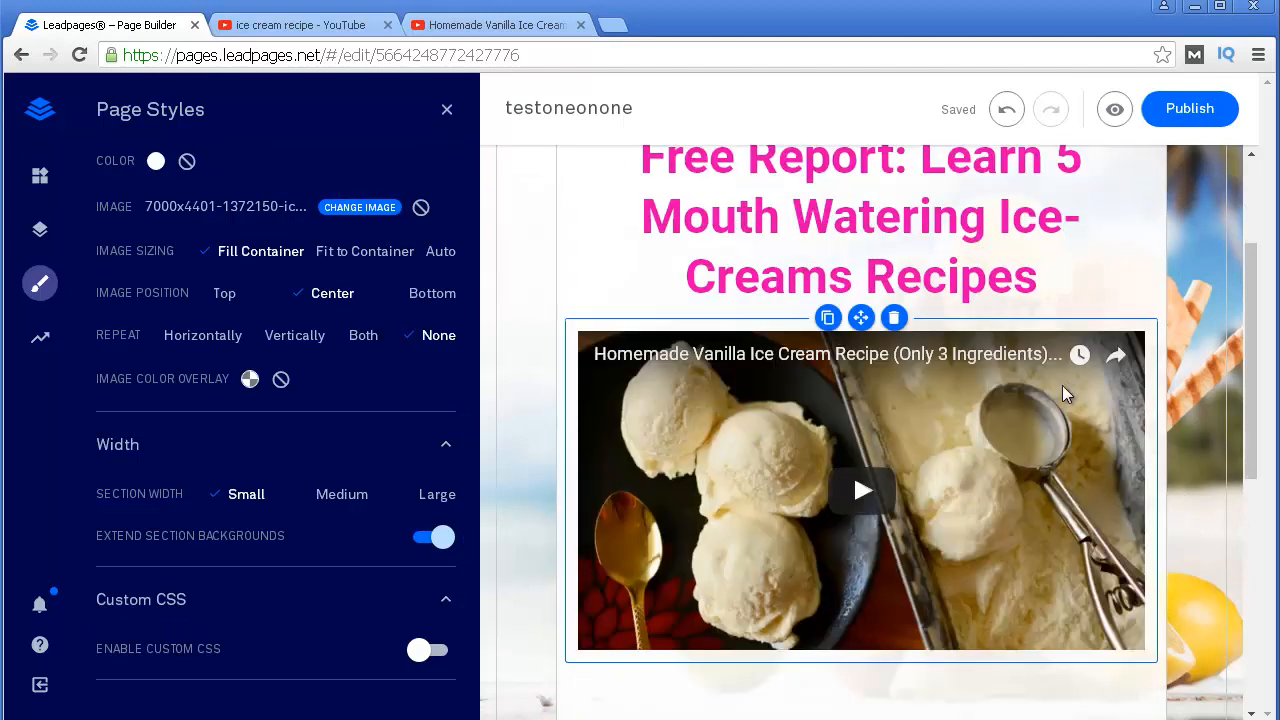
scroll(542, 441, "up", 2)
scroll(543, 481, "down", 1)
scroll(544, 484, "up", 1)
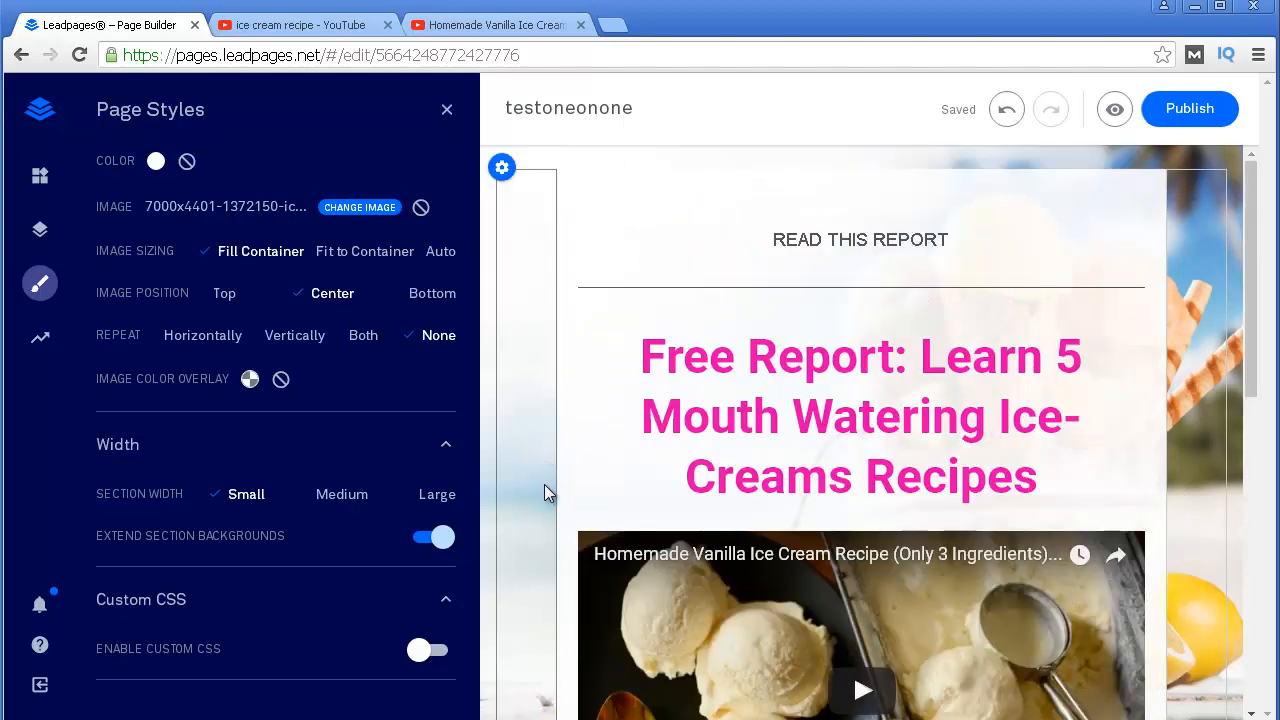
- Close the page styles and examine the testoneonone page in the editor, from the headline and video to the opt-in form and footer
scroll(545, 595, "down", 1)
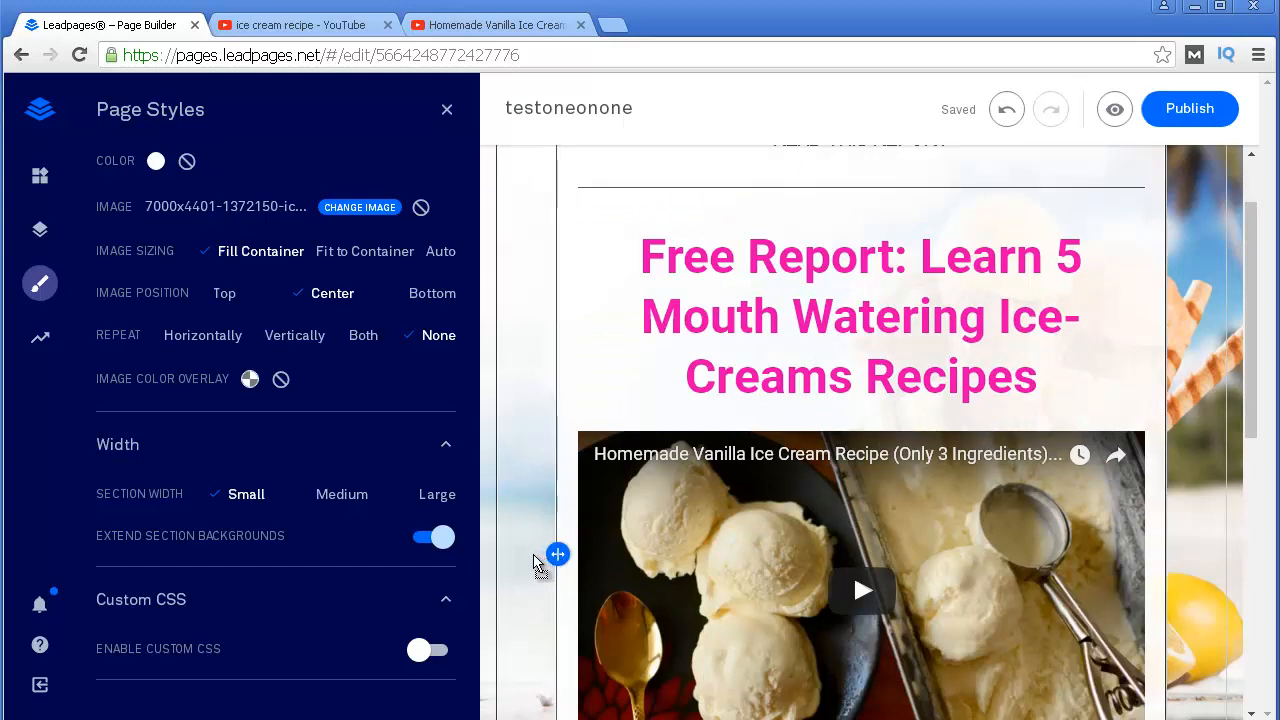
left_click(446, 110)
scroll(399, 288, "down", 2)
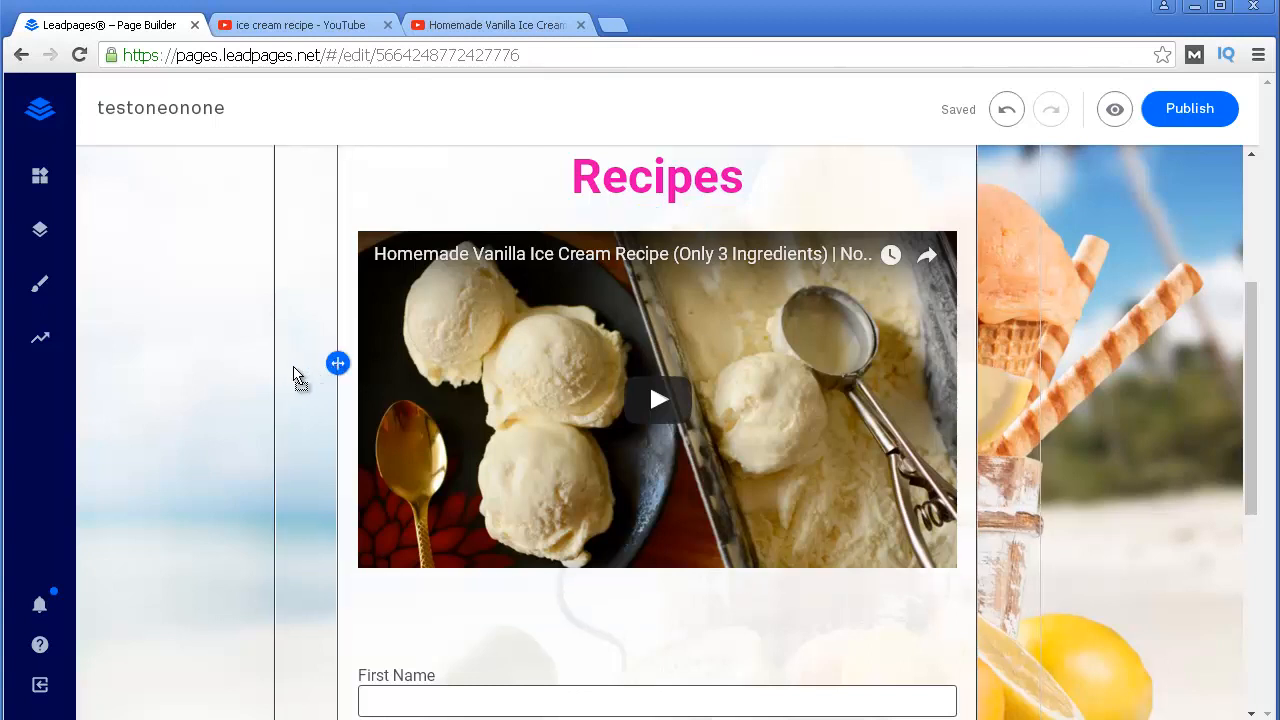
scroll(320, 480, "down", 2)
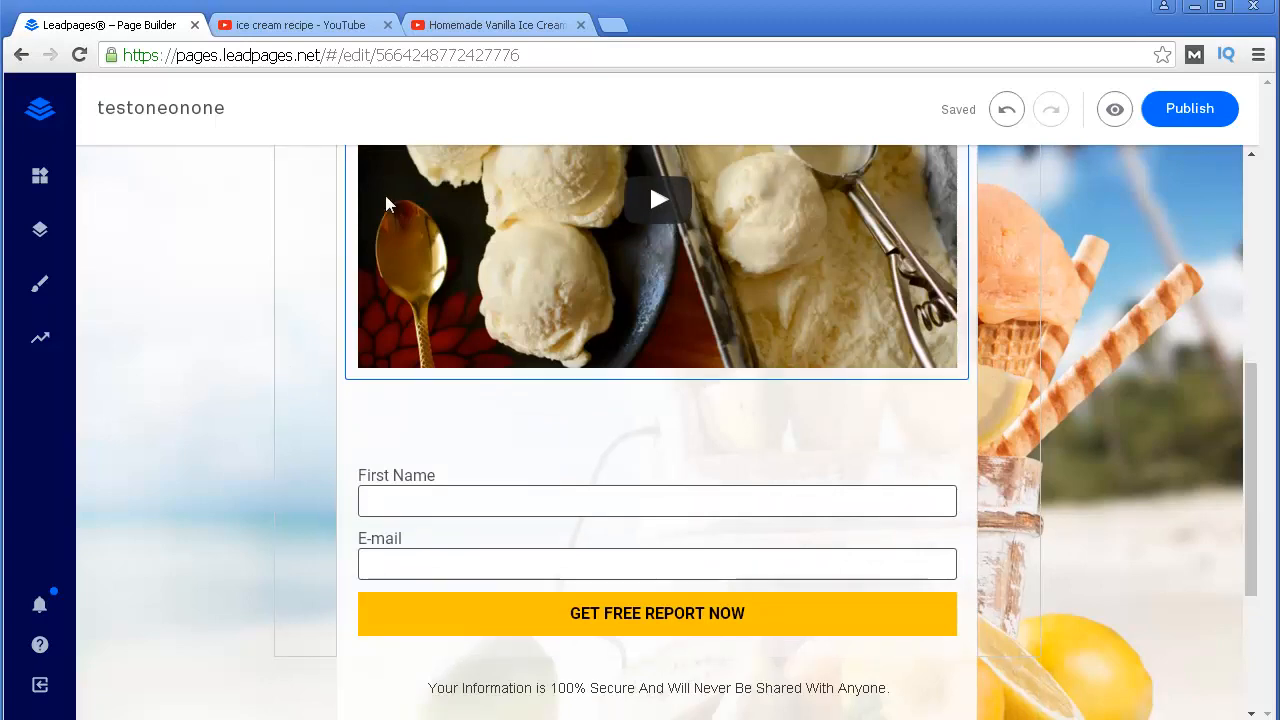
scroll(380, 210, "up", 5)
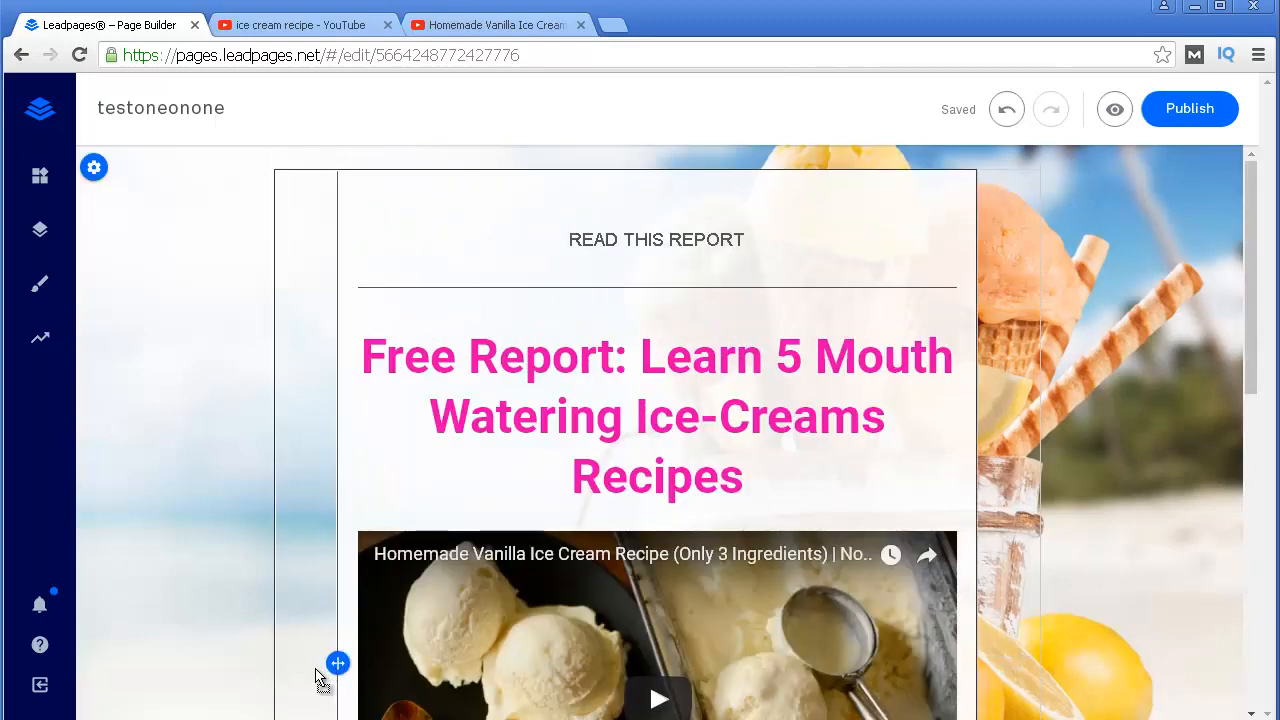
scroll(330, 660, "down", 3)
scroll(780, 640, "down", 2)
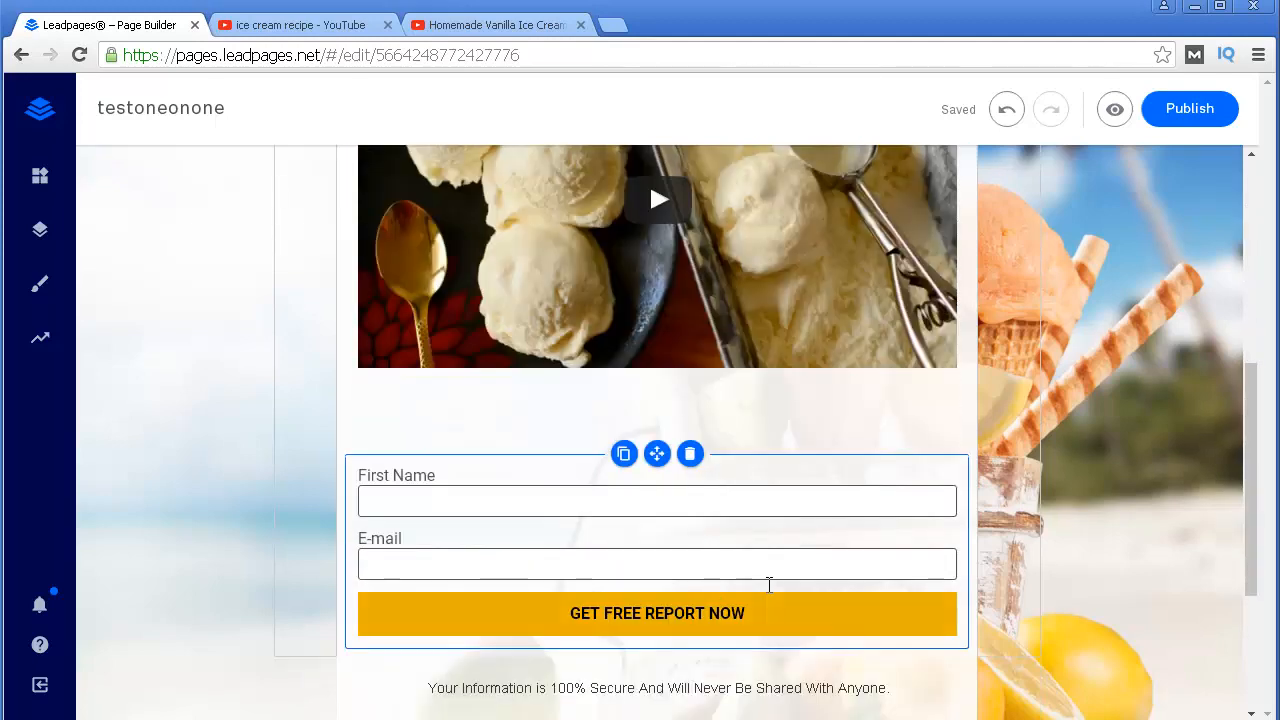
scroll(720, 560, "up", 1)
scroll(670, 530, "down", 2)
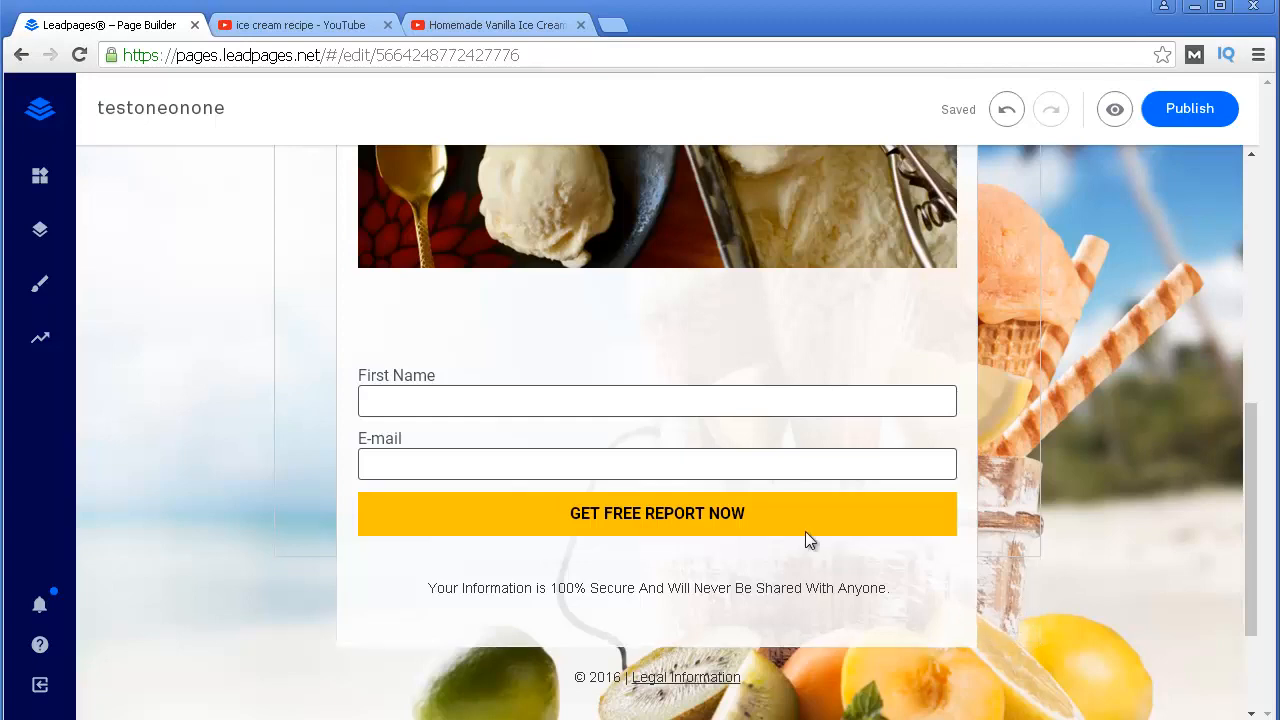
scroll(743, 502, "up", 6)
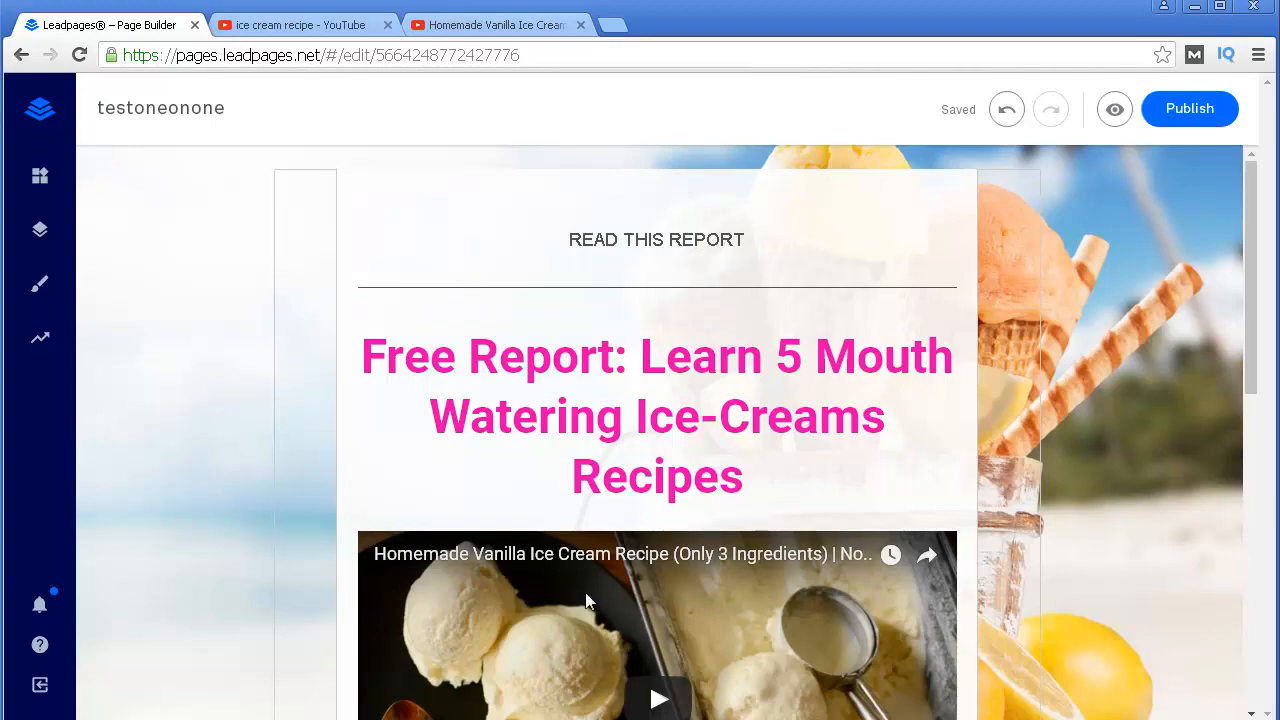
scroll(462, 321, "down", 2)
scroll(470, 318, "down", 5)
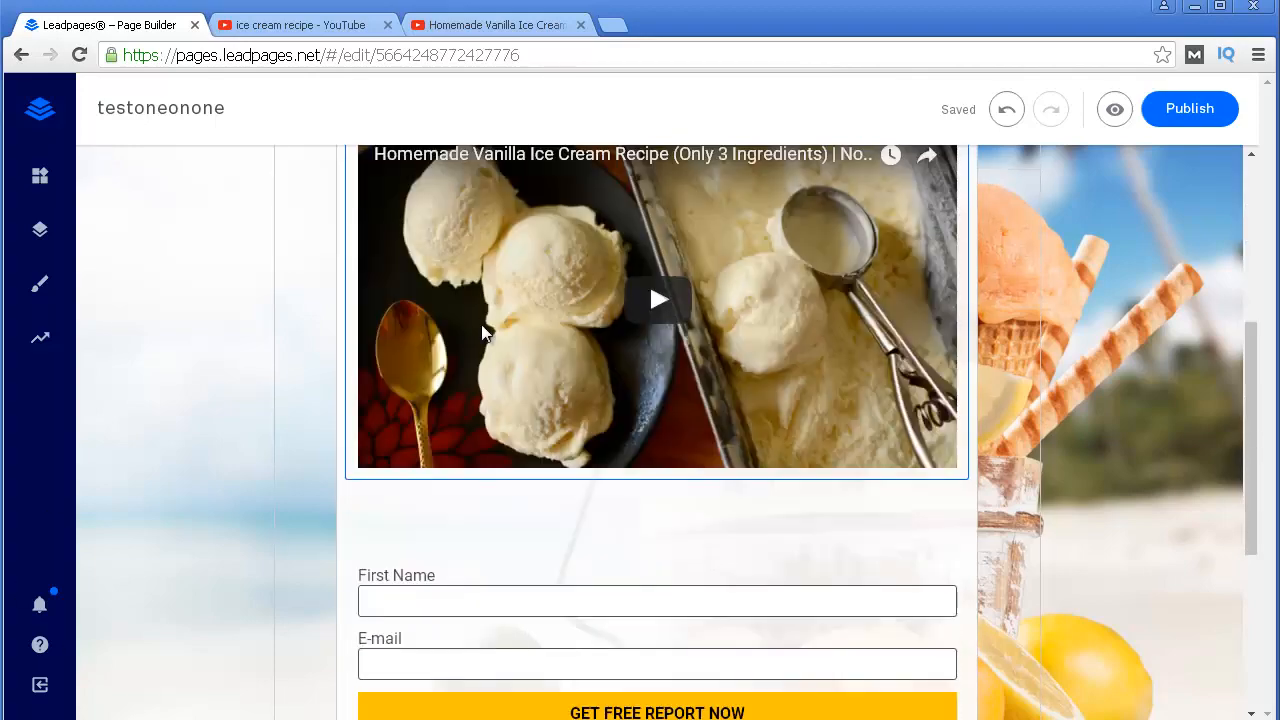
scroll(486, 305, "up", 7)
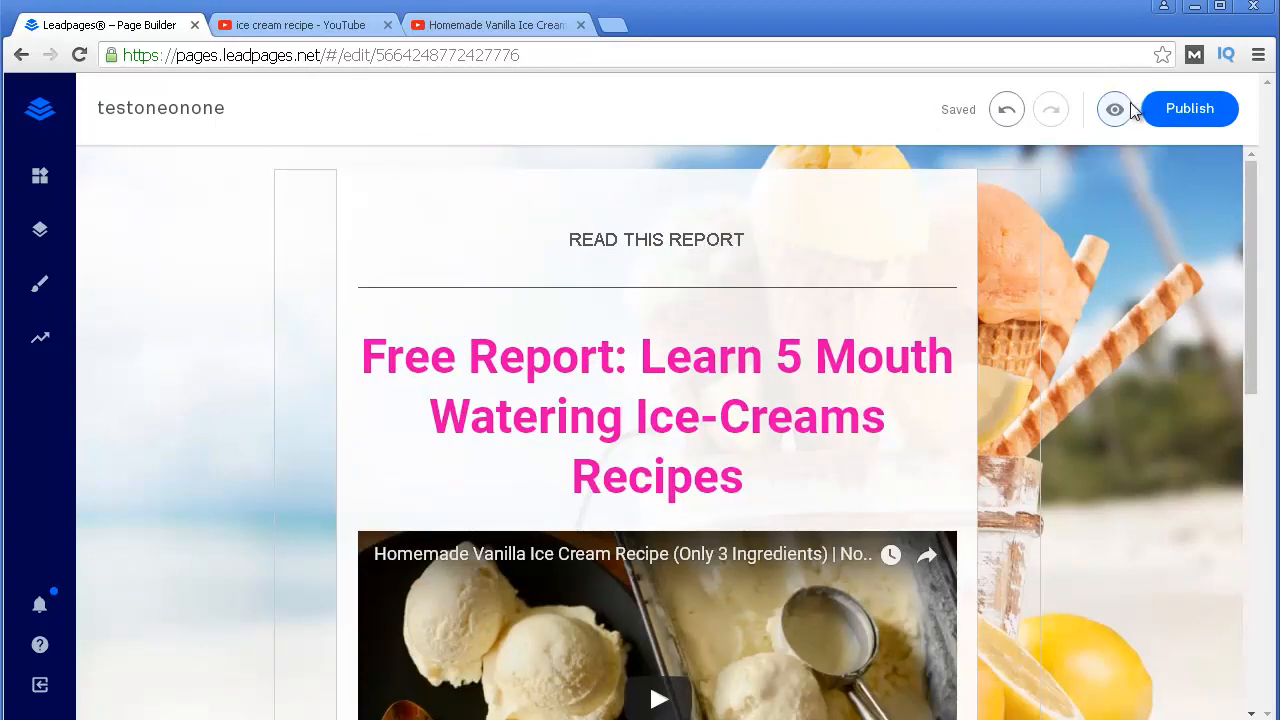
- Preview the testoneonone page from its headline down to its footer, and publish it
left_click(1115, 112)
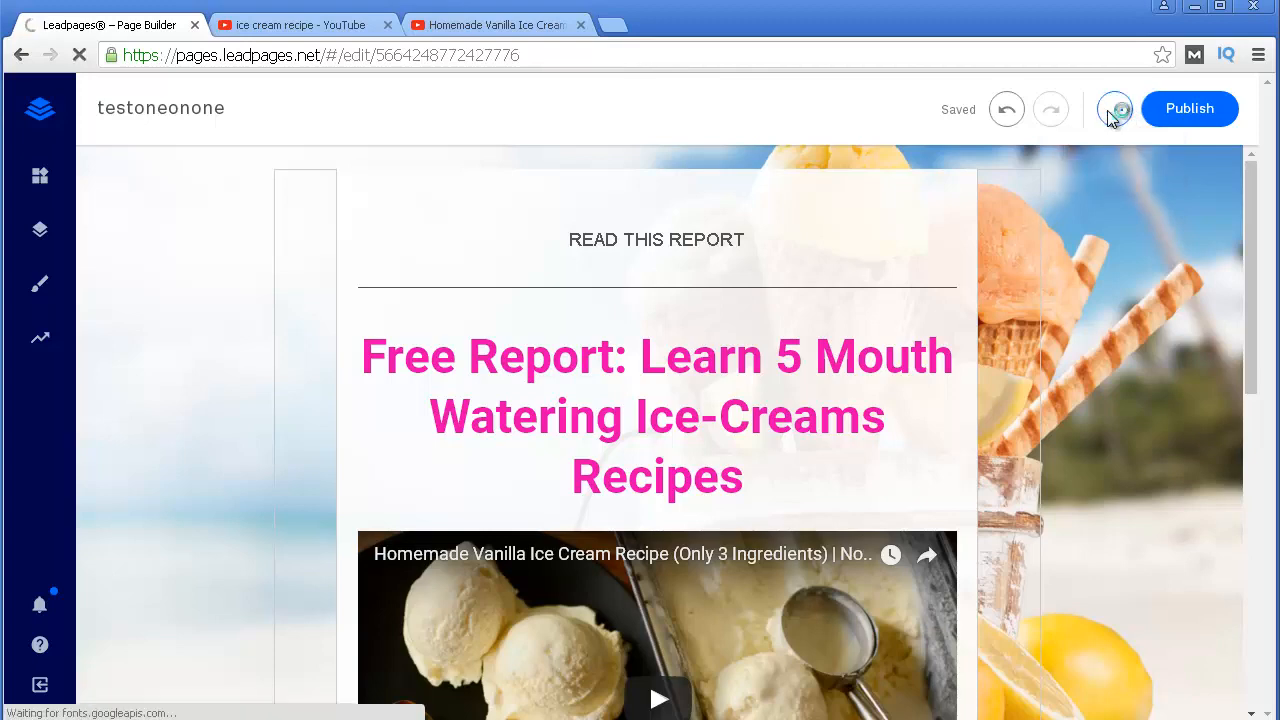
scroll(1046, 200, "down", 6)
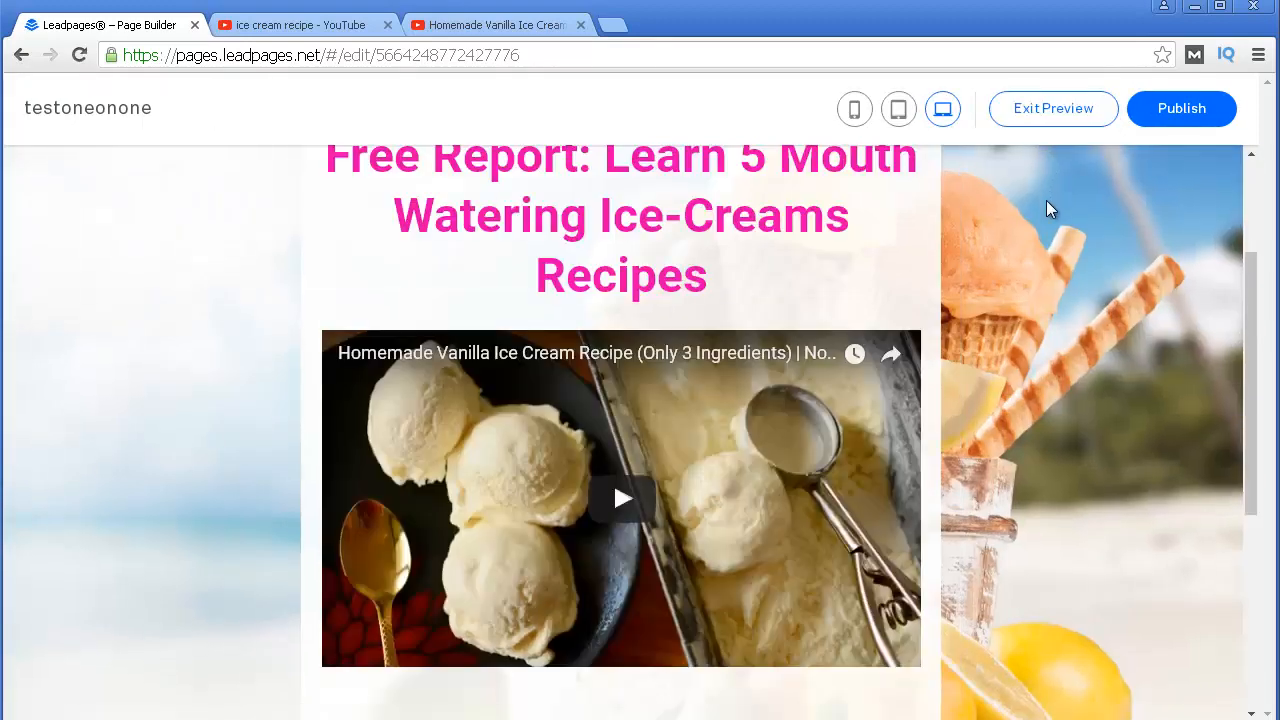
scroll(1045, 197, "up", 6)
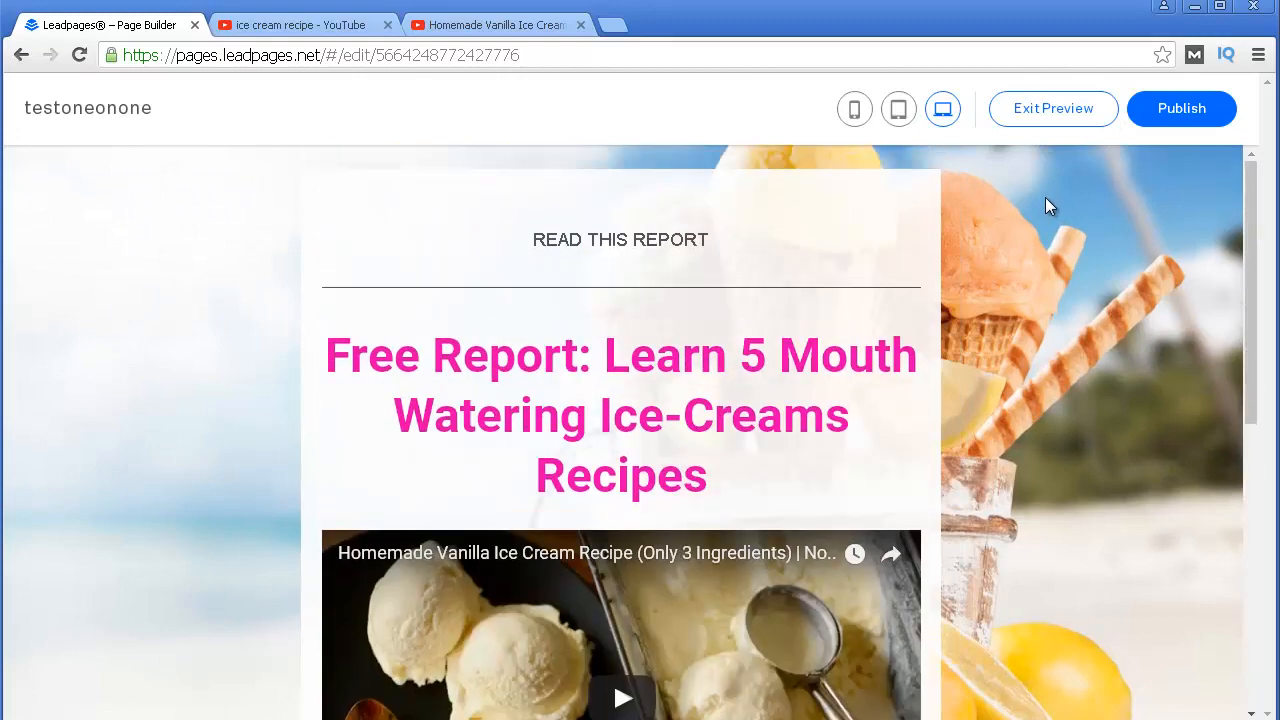
scroll(1023, 185, "down", 2)
scroll(569, 366, "down", 4)
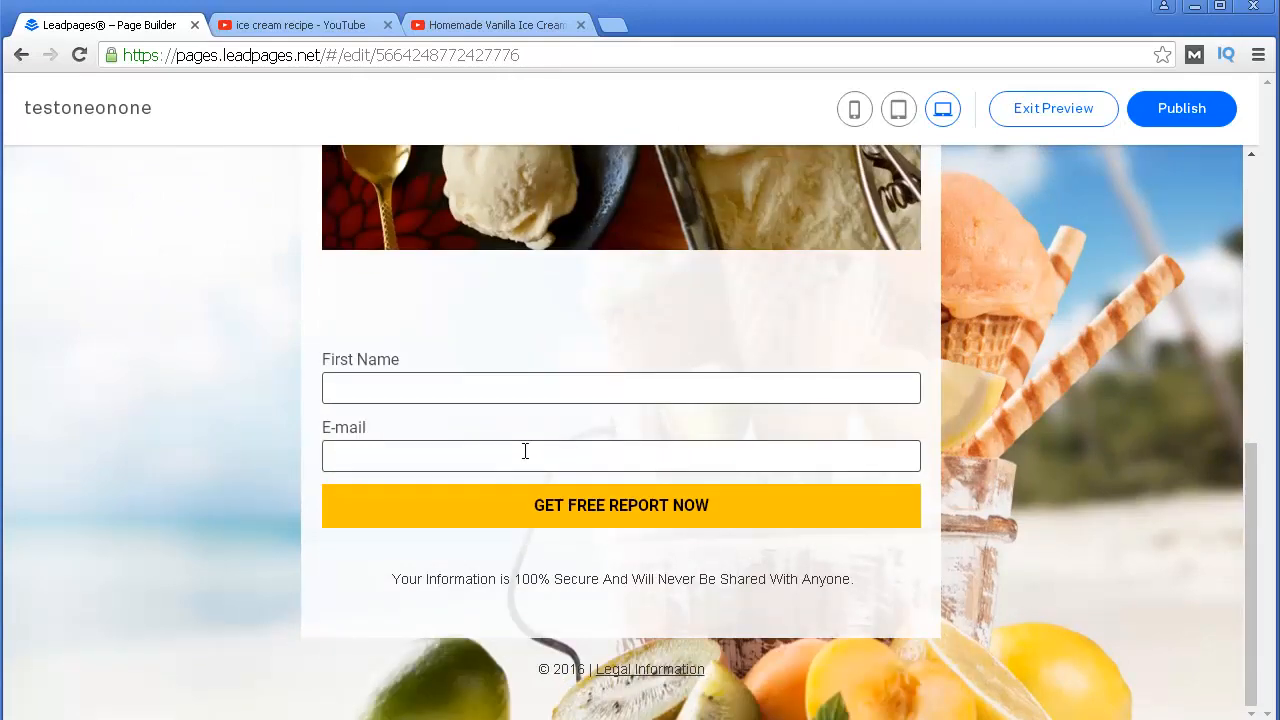
scroll(526, 456, "up", 3)
scroll(585, 435, "down", 1)
scroll(586, 435, "down", 2)
scroll(585, 409, "up", 5)
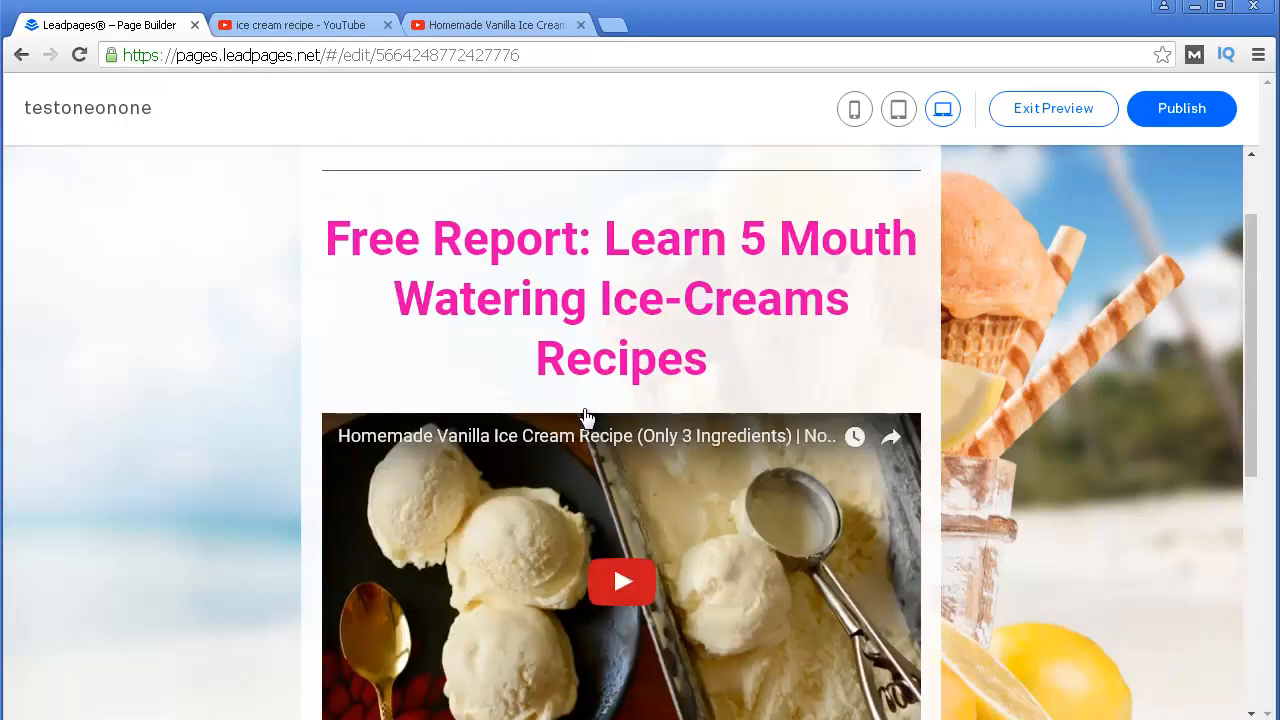
scroll(586, 415, "up", 1)
scroll(613, 580, "down", 2)
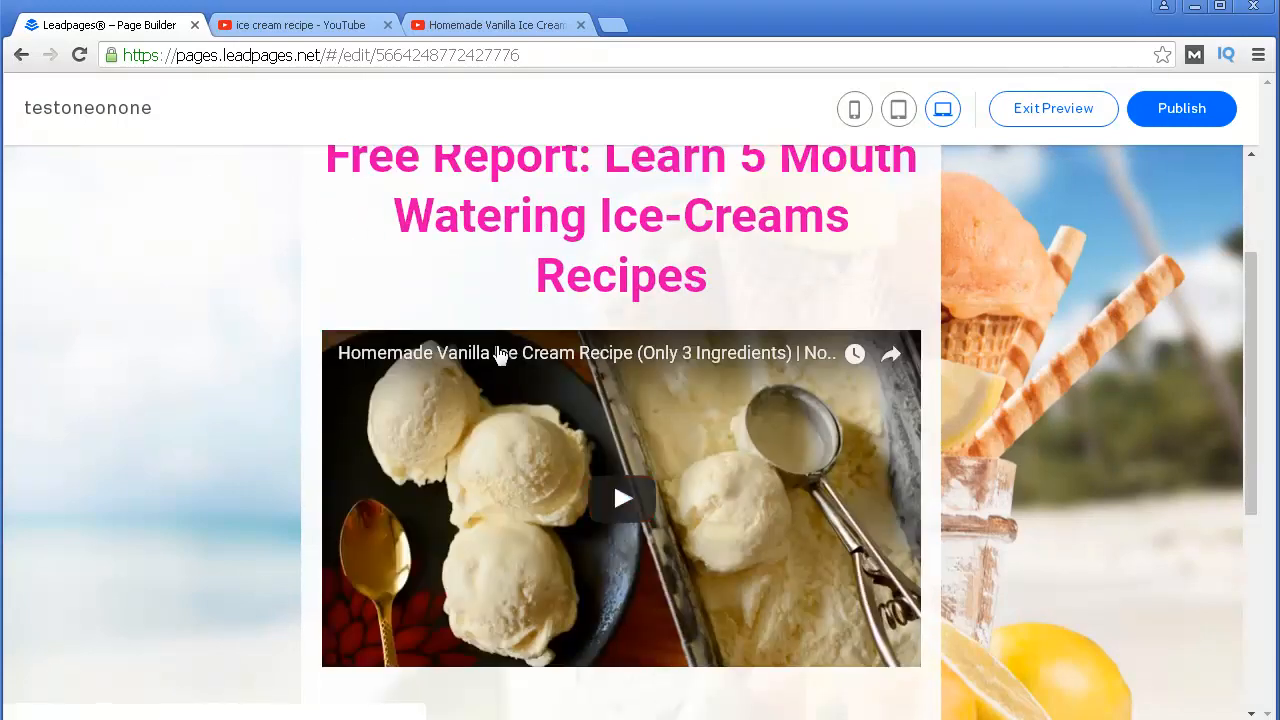
scroll(500, 357, "down", 4)
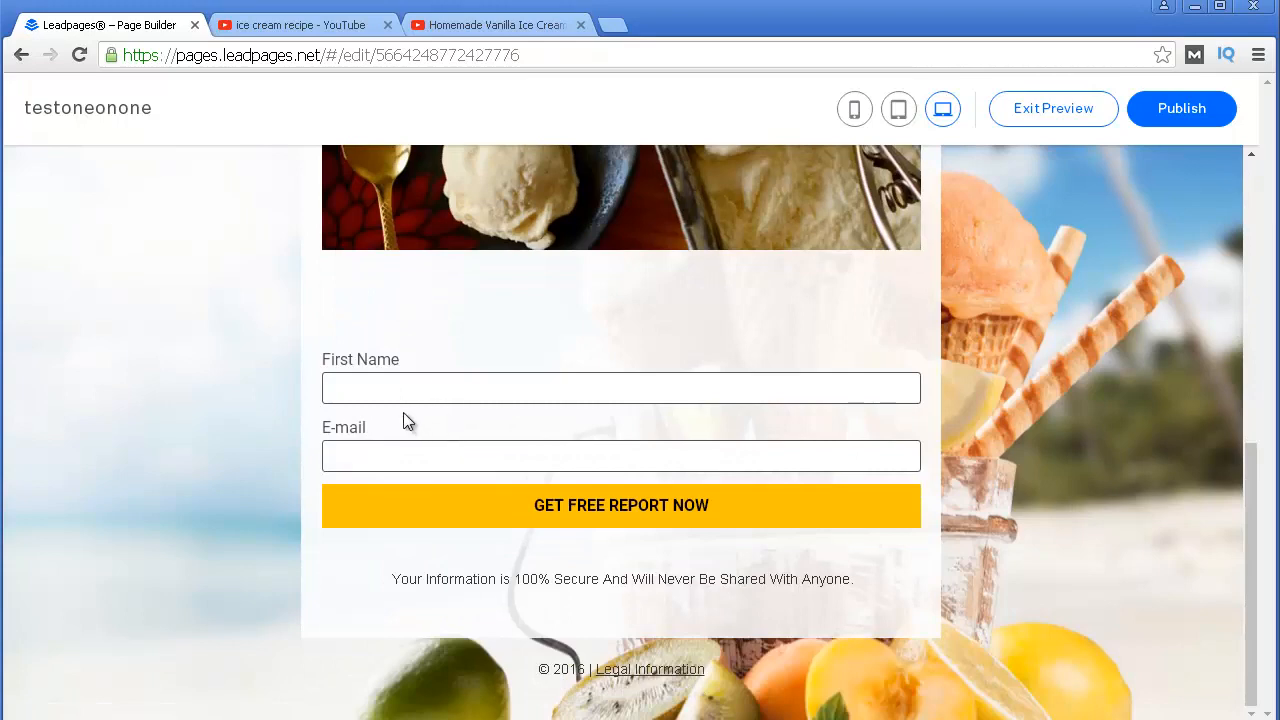
scroll(405, 420, "up", 5)
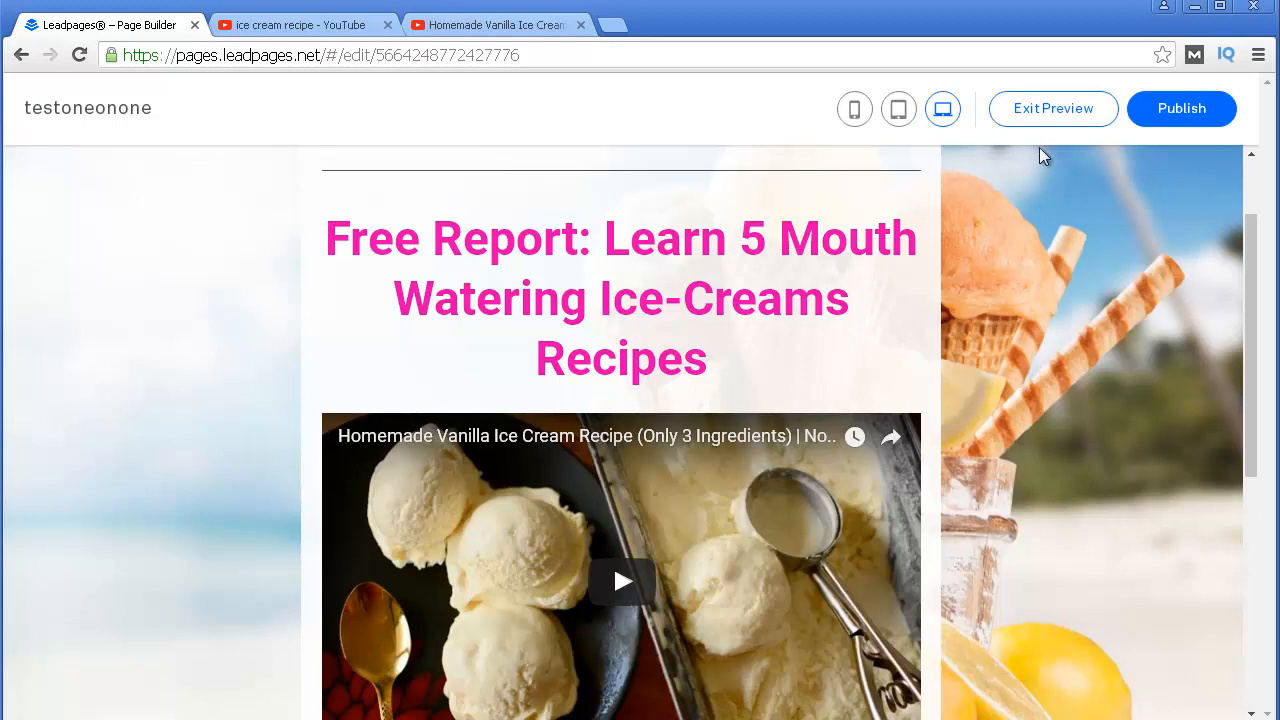
left_click(1163, 118)
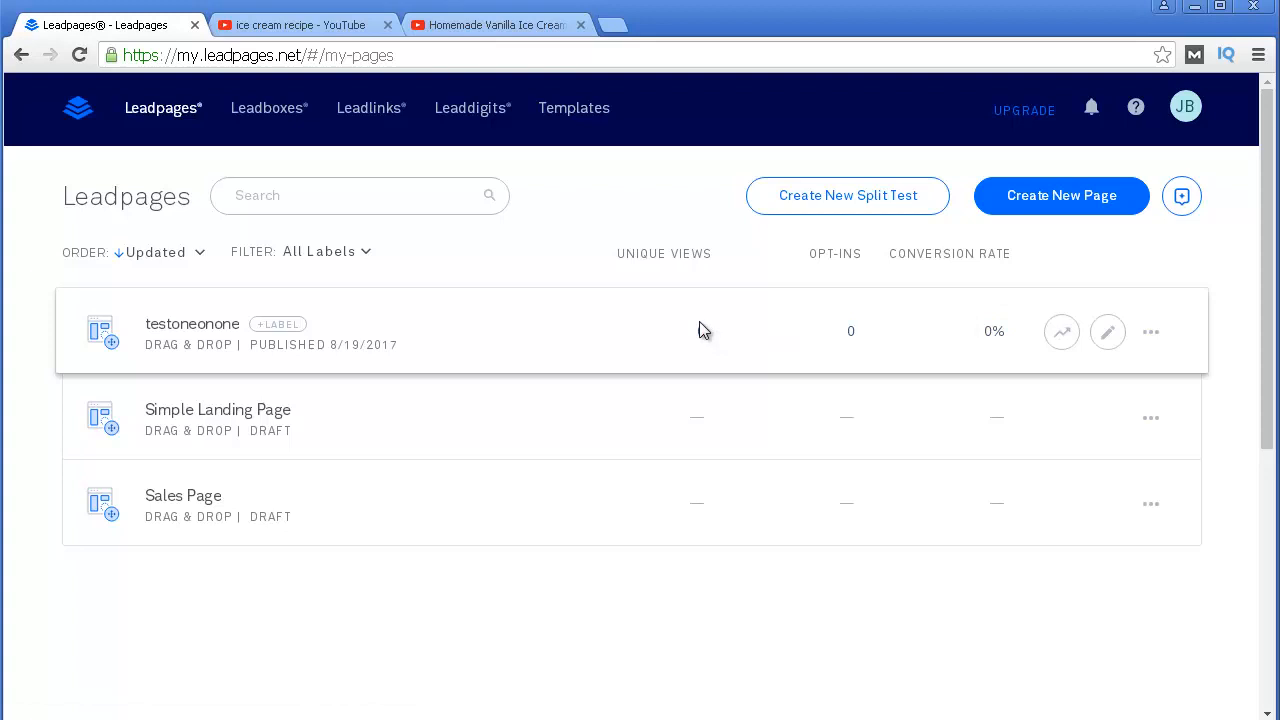
- Start creating a new page and search the drag & drop templates for "sales"
left_click(1035, 213)
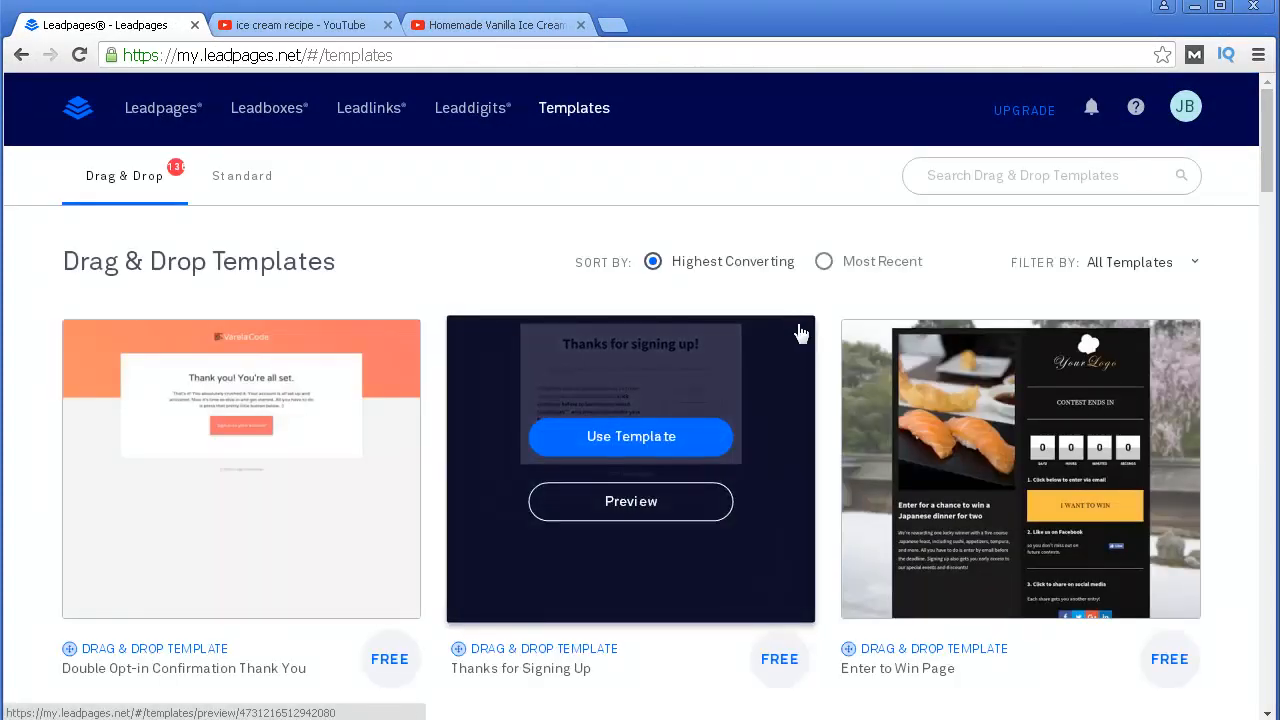
left_click(1005, 168)
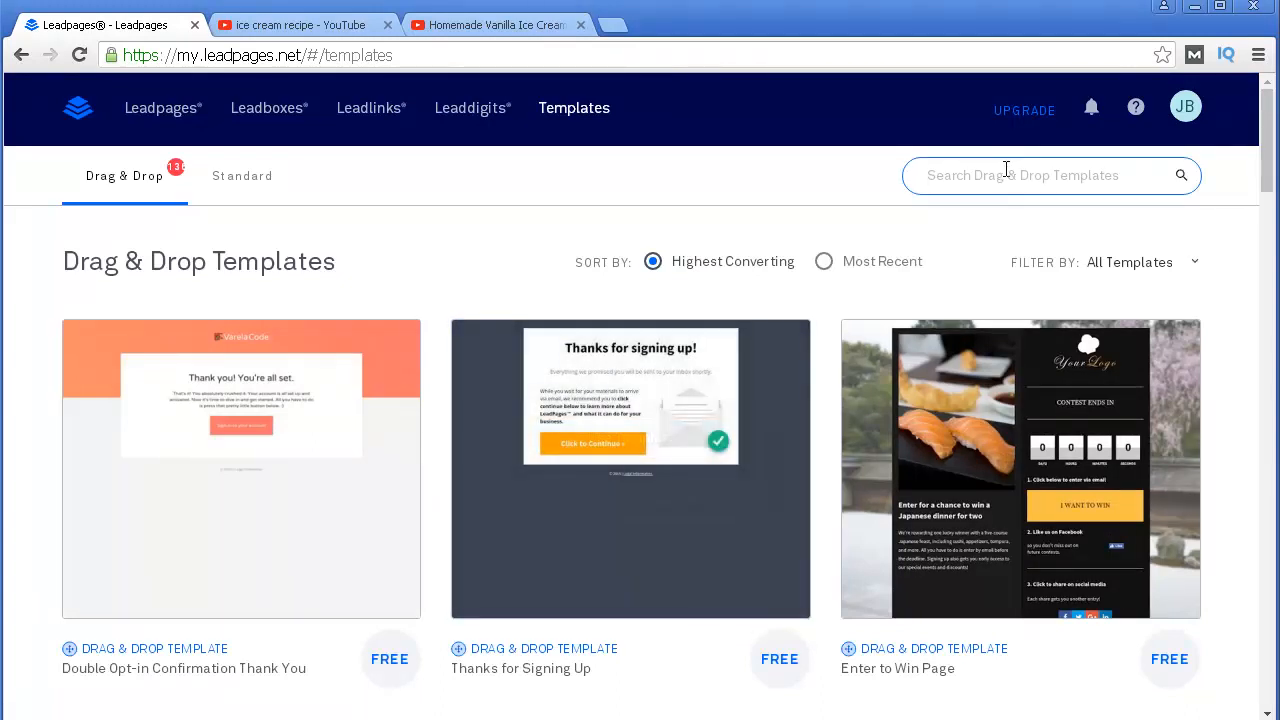
type("sales")
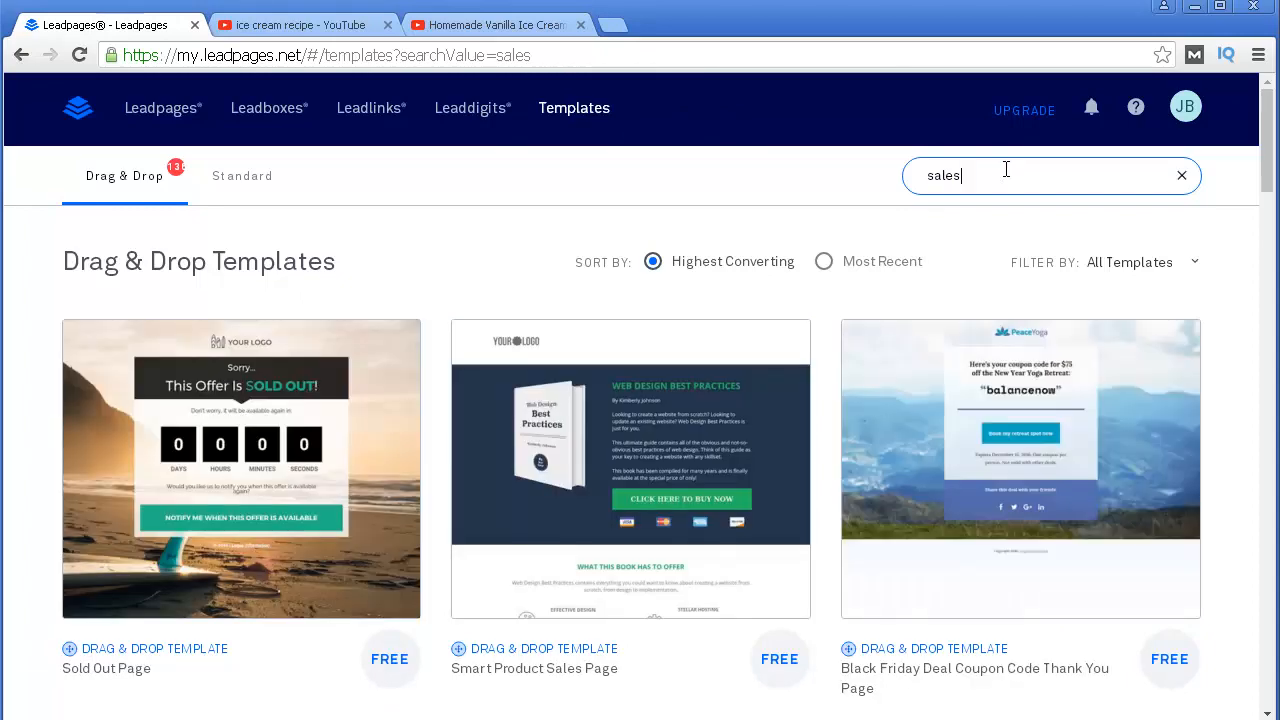
scroll(693, 167, "down", 3)
scroll(686, 177, "up", 2)
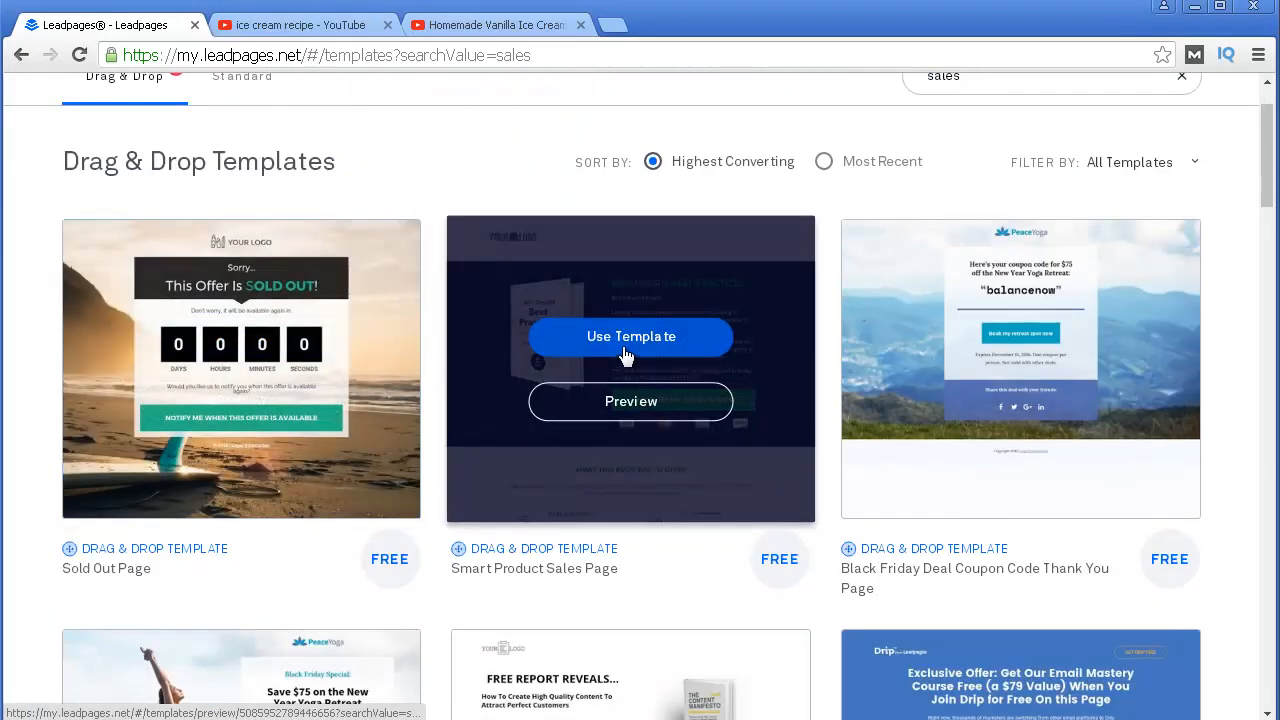
- Create a page from the Smart Product Sales Page template and name it "sales"
left_click(624, 350)
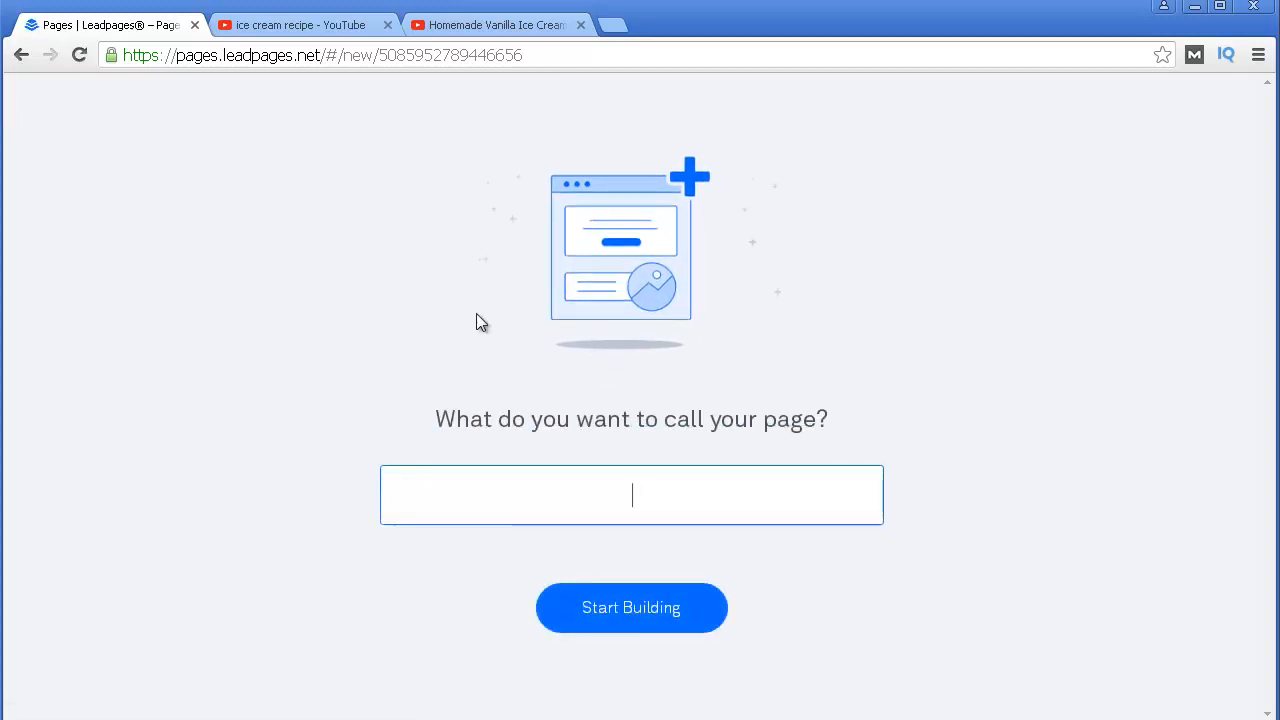
type("sales")
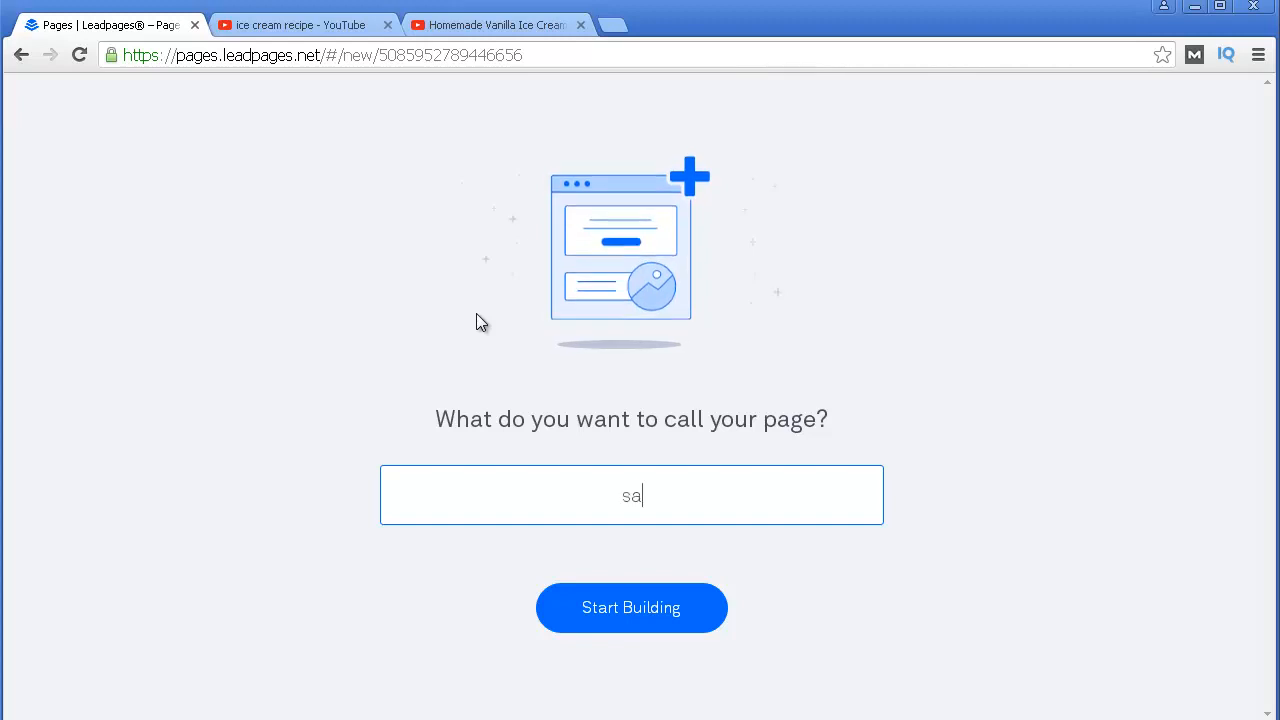
left_click(591, 612)
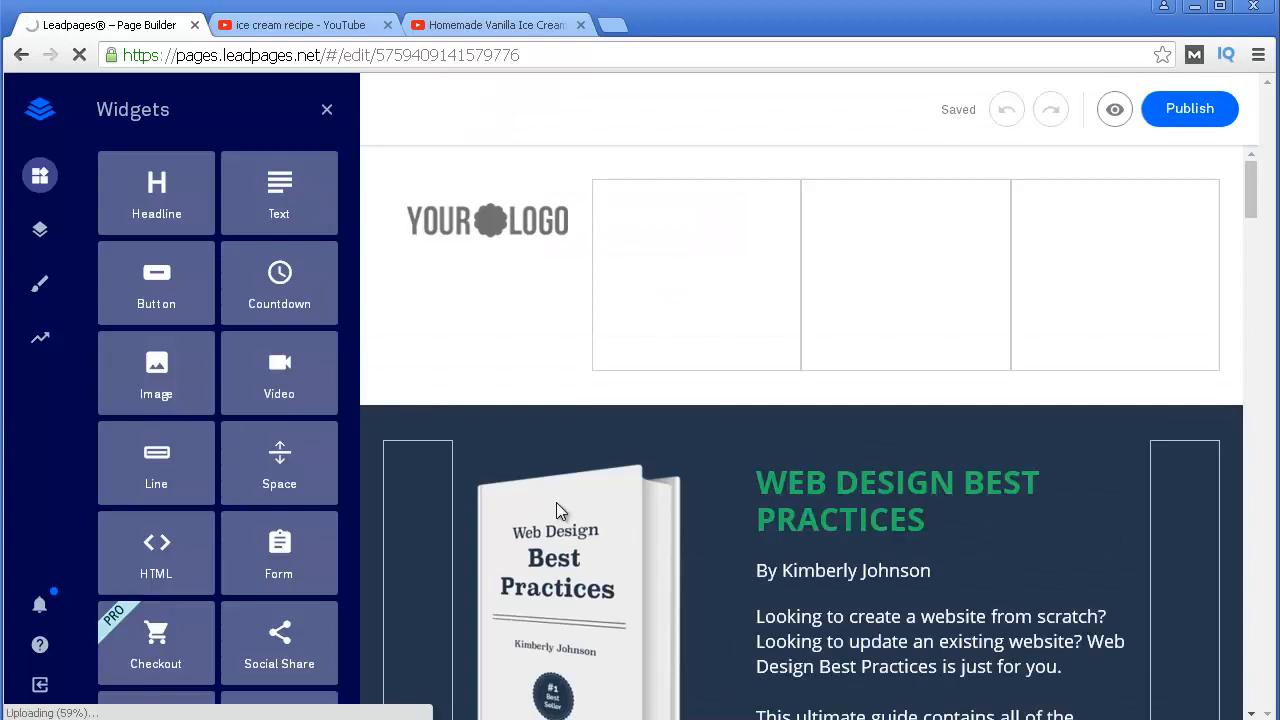
- Examine the sales page's book offer, buy button, payment logos and feature list, along with the available widgets
scroll(603, 493, "down", 2)
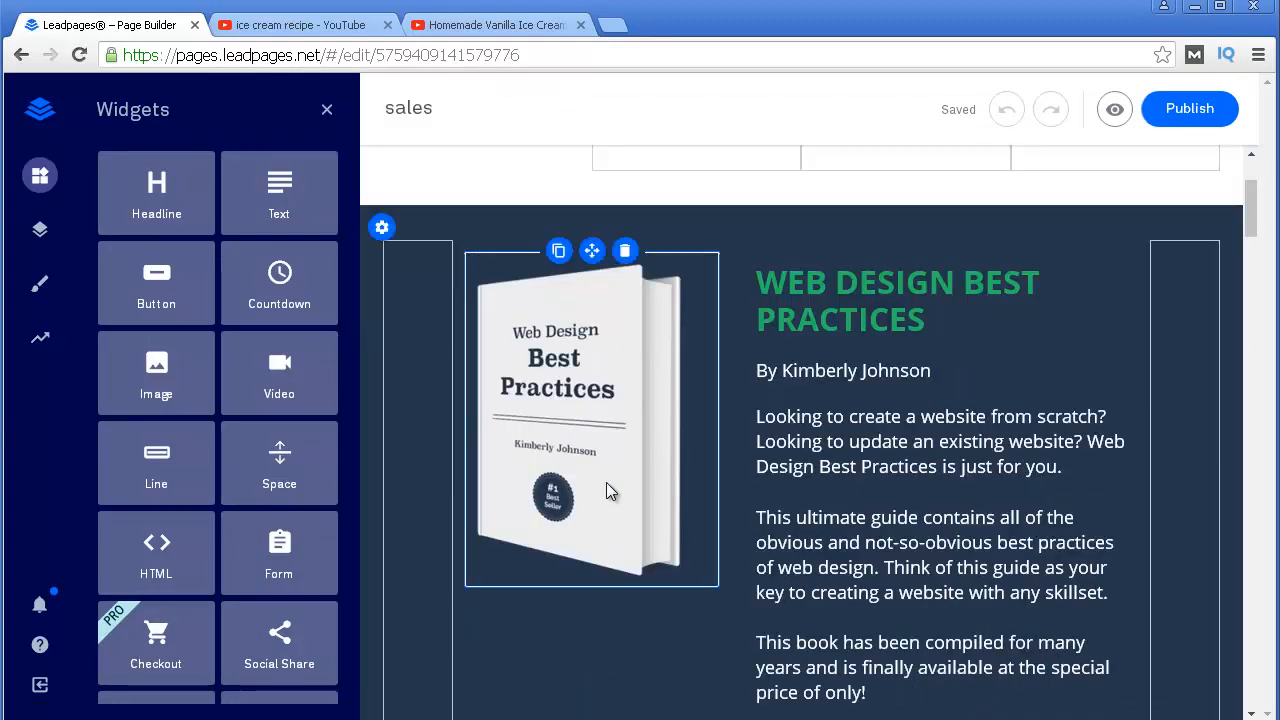
scroll(606, 483, "down", 2)
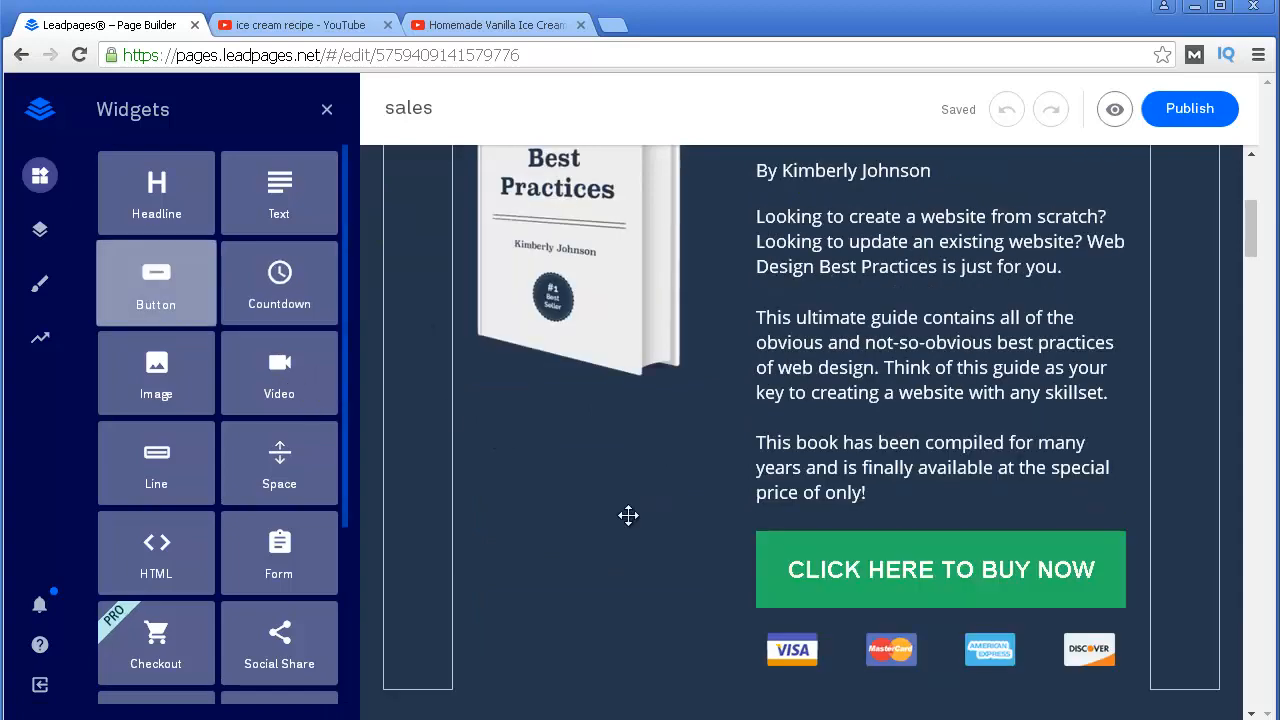
scroll(270, 460, "down", 1)
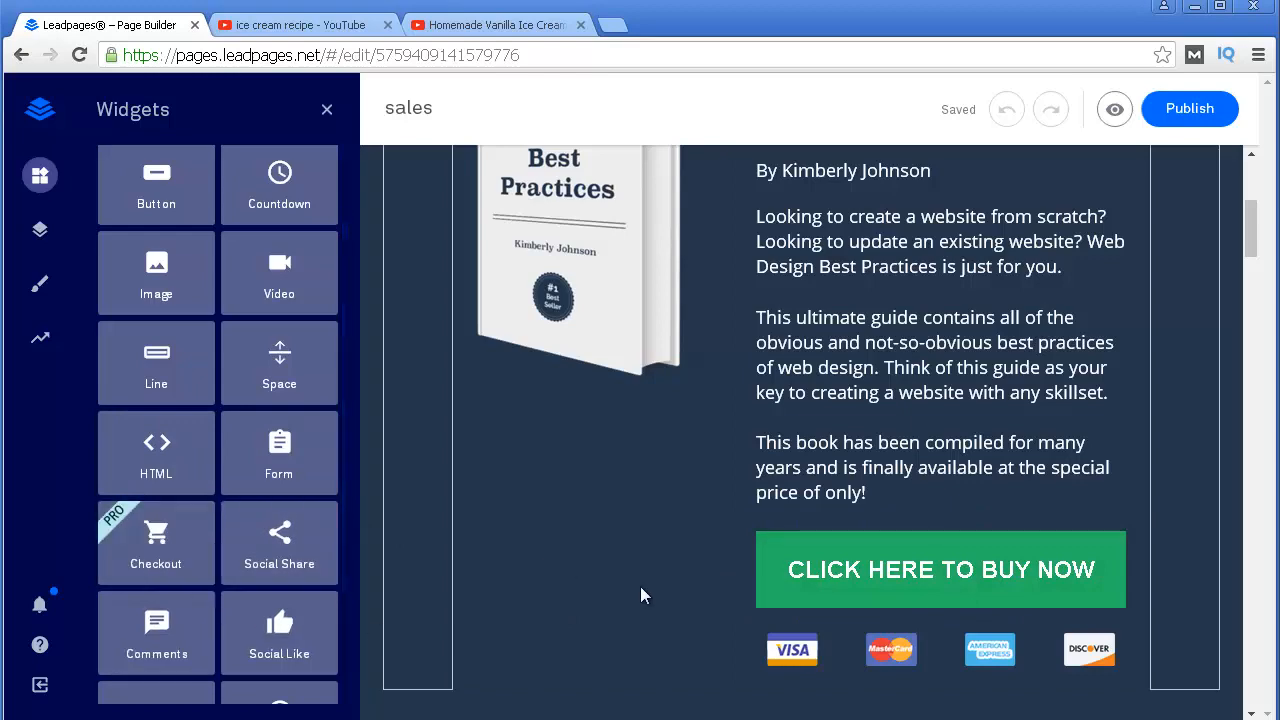
scroll(640, 597, "down", 1)
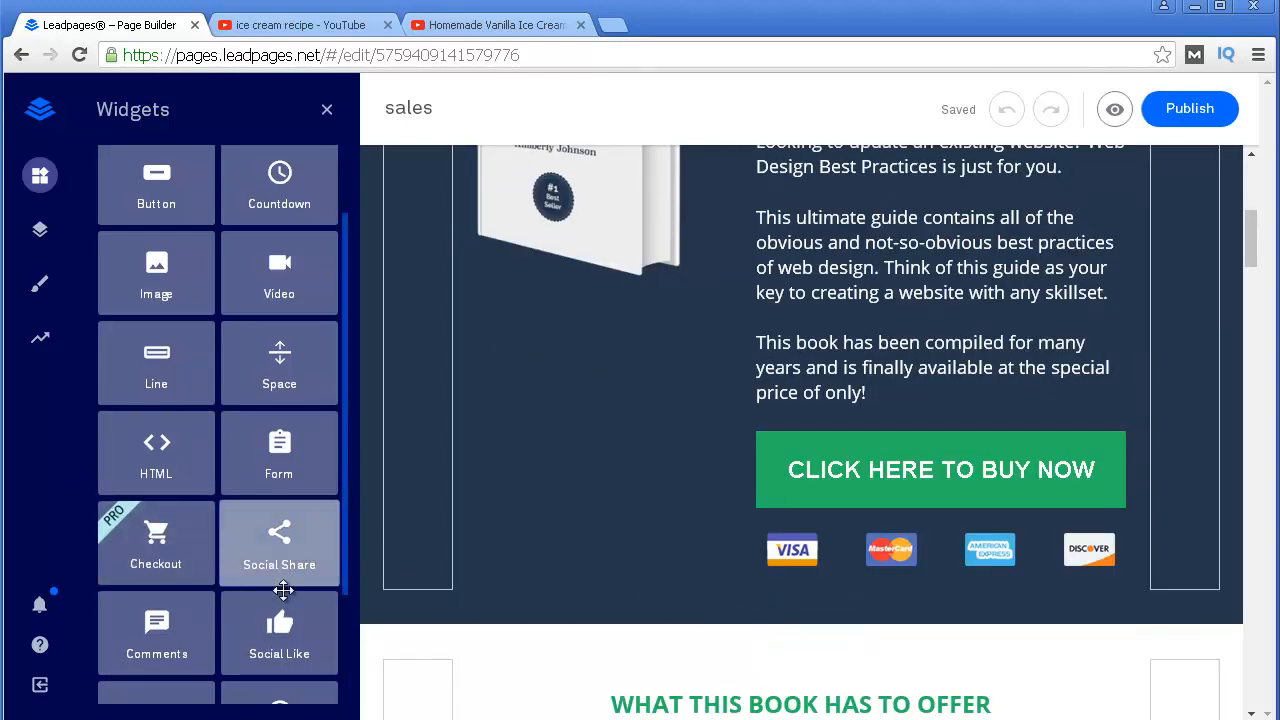
scroll(641, 516, "up", 1)
scroll(655, 460, "up", 1)
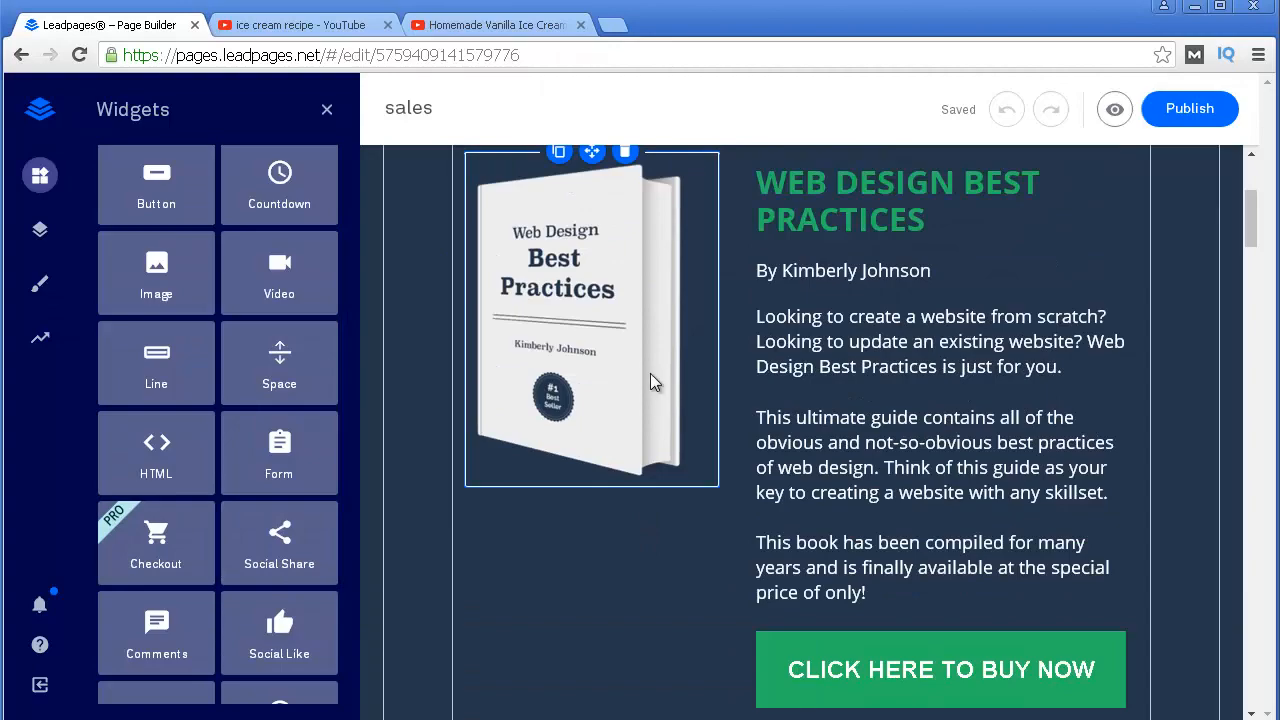
scroll(540, 300, "up", 2)
scroll(600, 380, "down", 3)
scroll(691, 460, "down", 8)
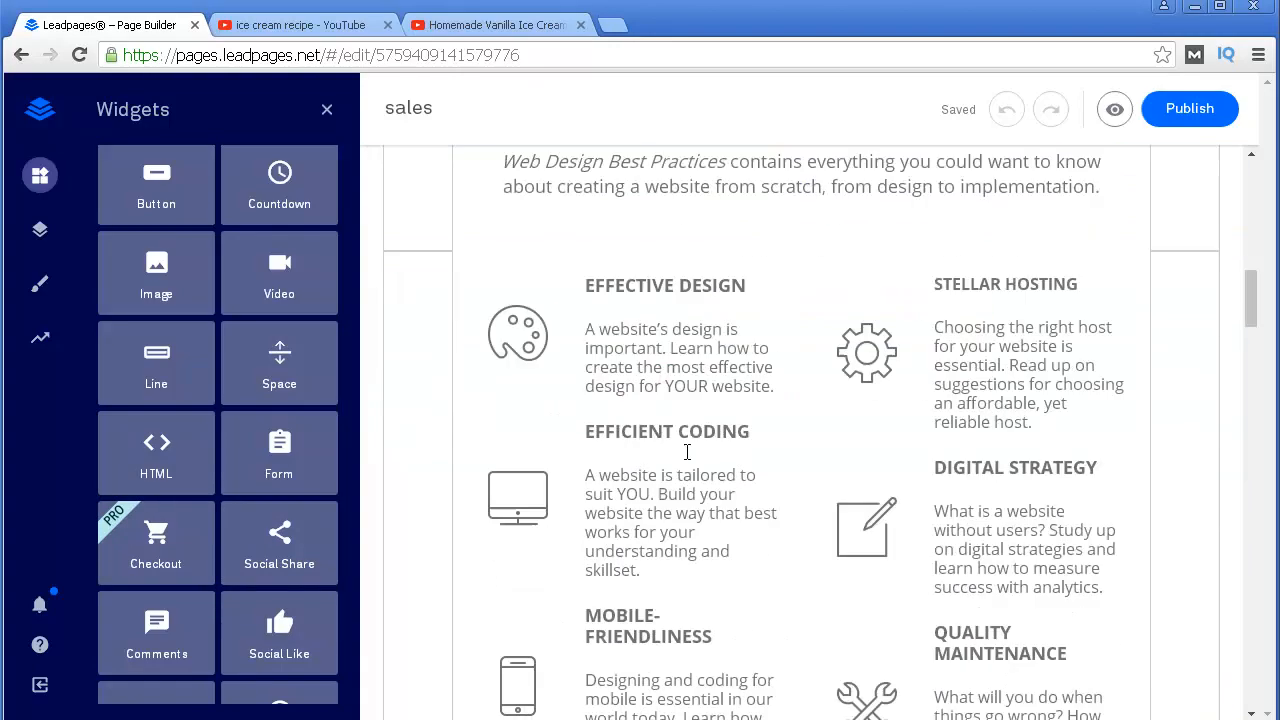
scroll(686, 450, "up", 8)
scroll(755, 488, "up", 2)
scroll(912, 382, "down", 4)
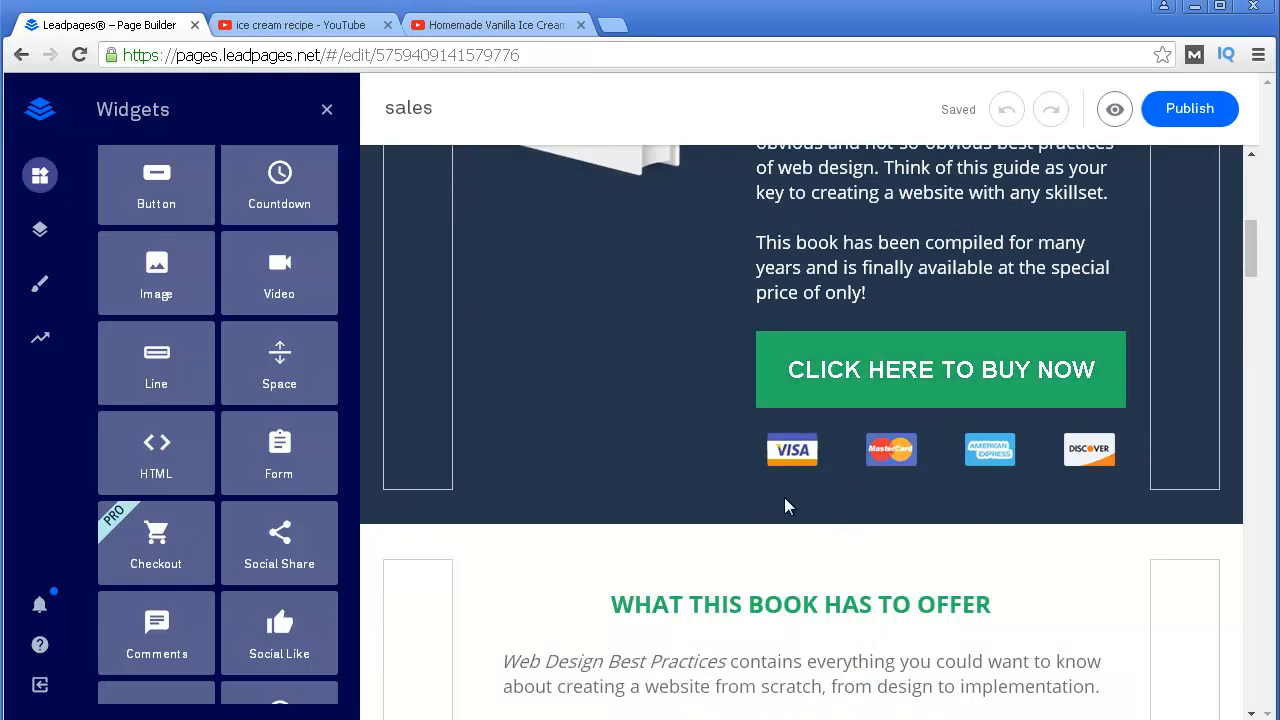
- Add a Checkout widget above the "WHAT THIS BOOK HAS TO OFFER" heading and look over its payment fields and order summary
mouse_move(158, 537)
left_mouse_down()
mouse_move(343, 523)
mouse_move(729, 537)
mouse_move(768, 655)
mouse_move(751, 600)
mouse_move(760, 554)
mouse_move(754, 571)
left_mouse_up()
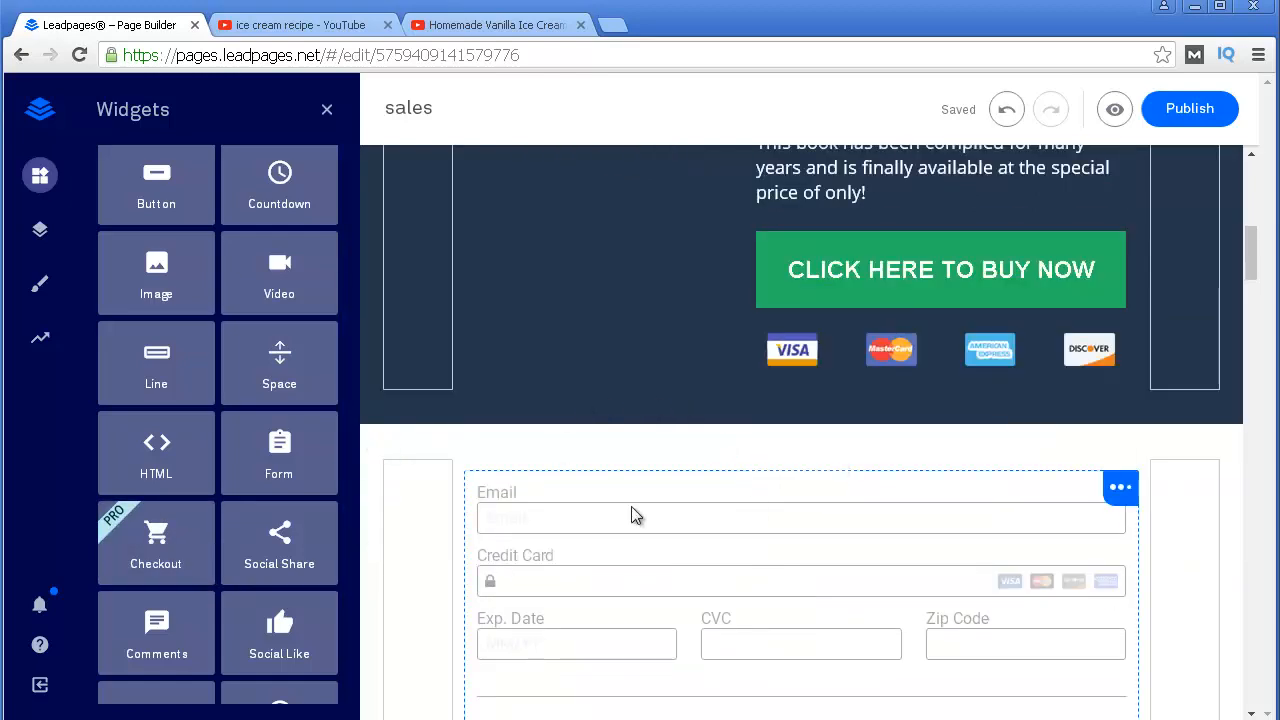
scroll(534, 328, "up", 3)
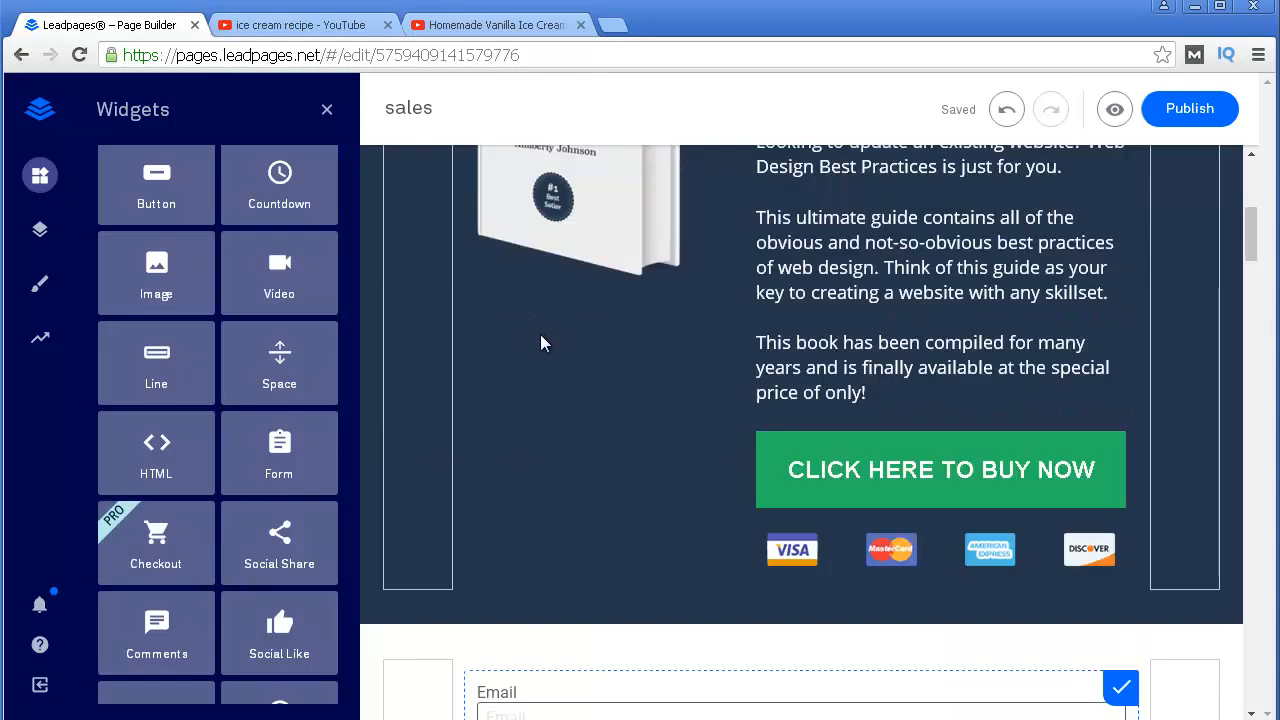
scroll(550, 353, "down", 5)
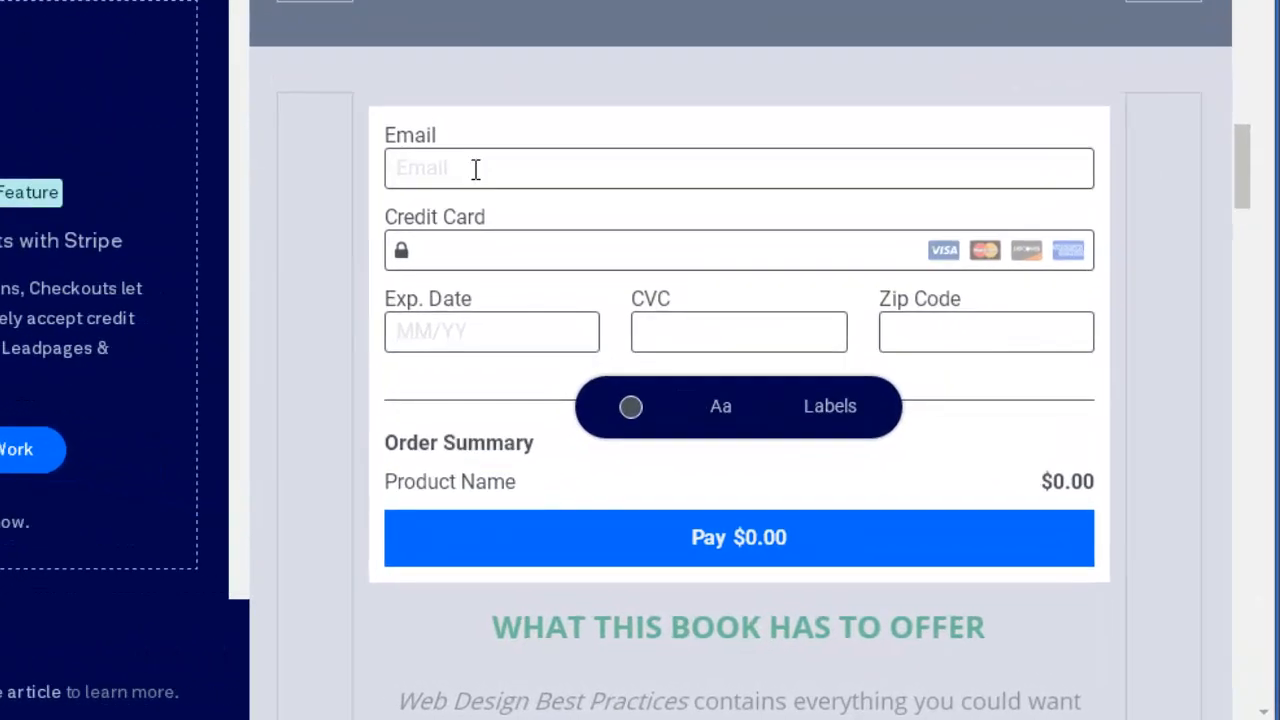
left_click(661, 295)
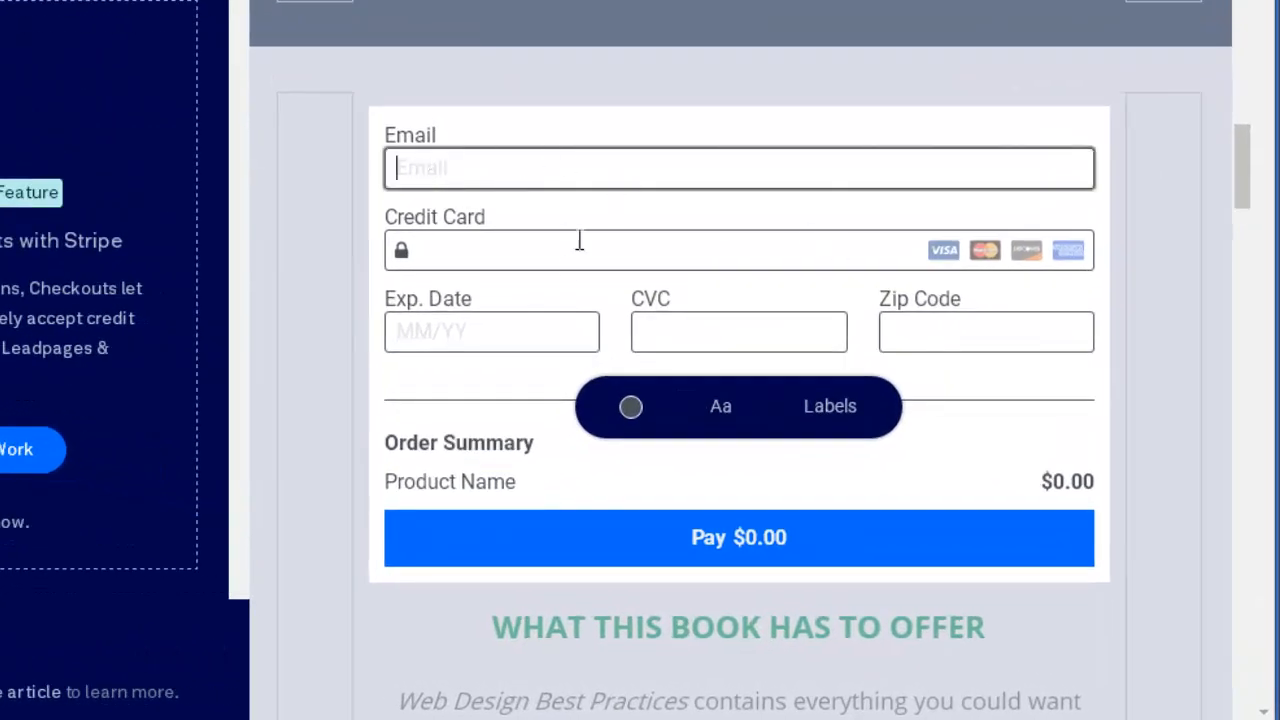
left_click(389, 249)
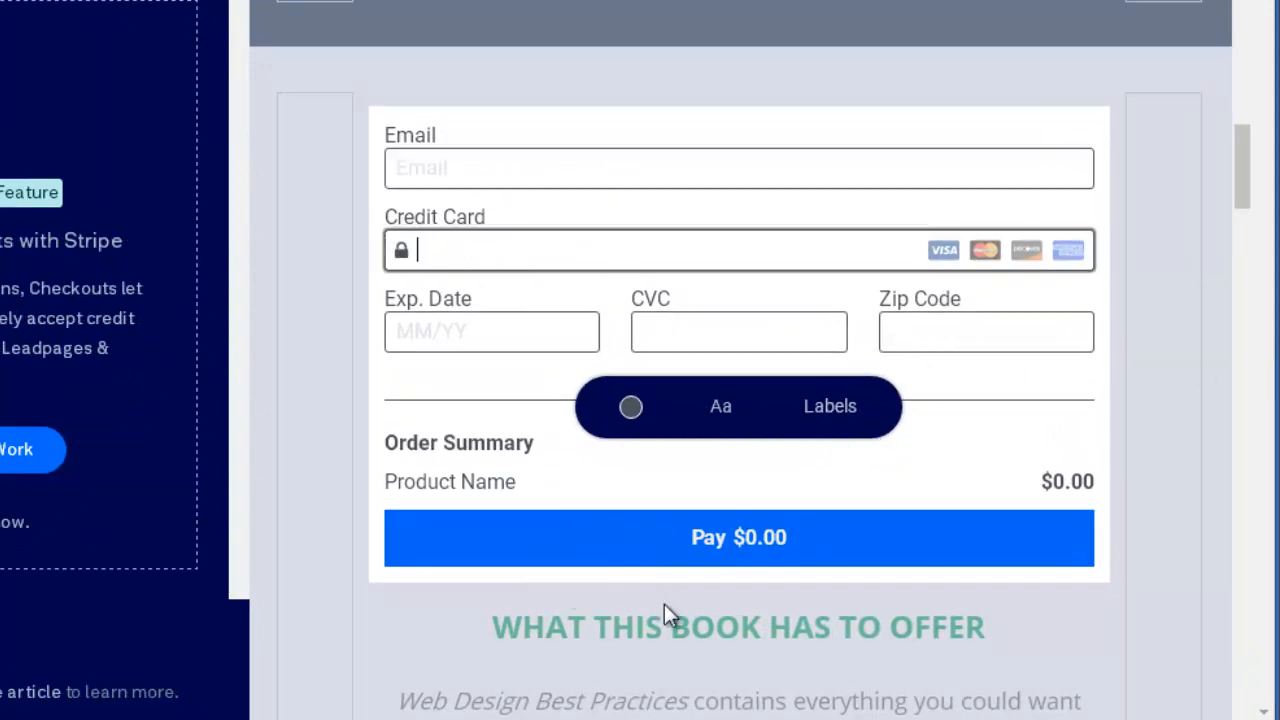
scroll(350, 503, "down", 1)
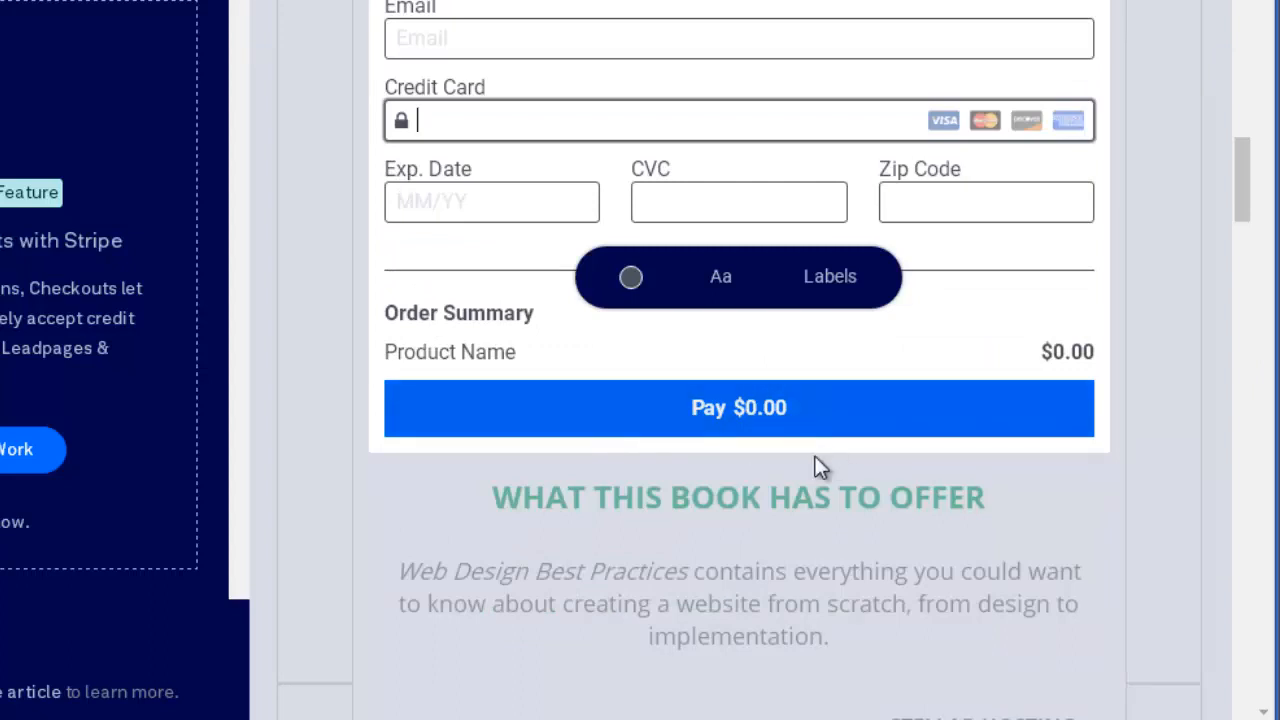